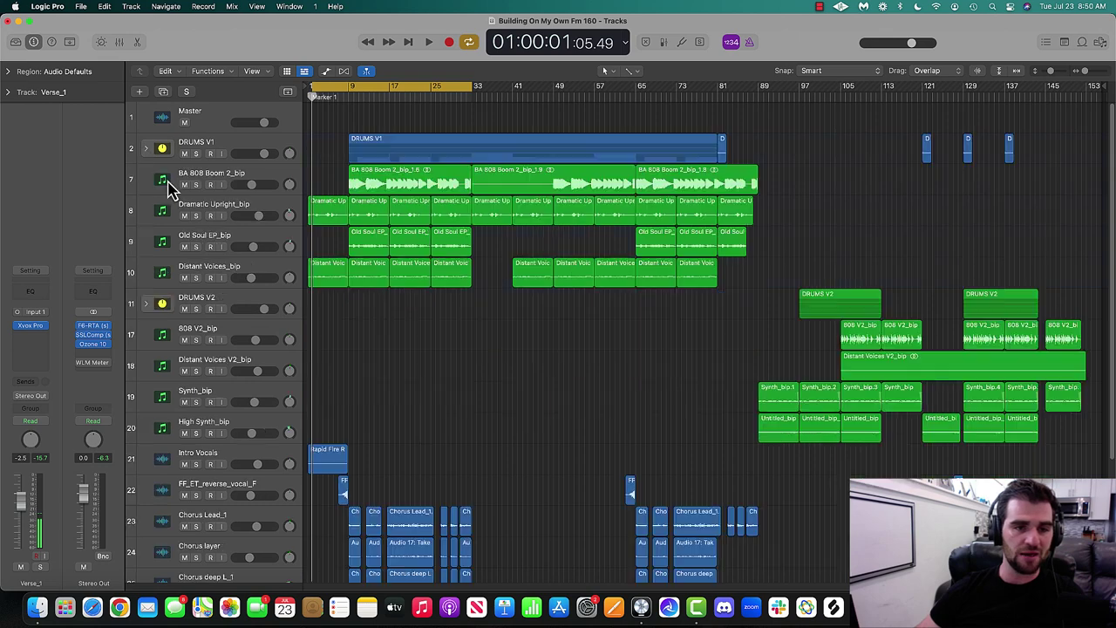
Play back the full arrangement through the cycle range from bar 1 to bar 33.
key(space)
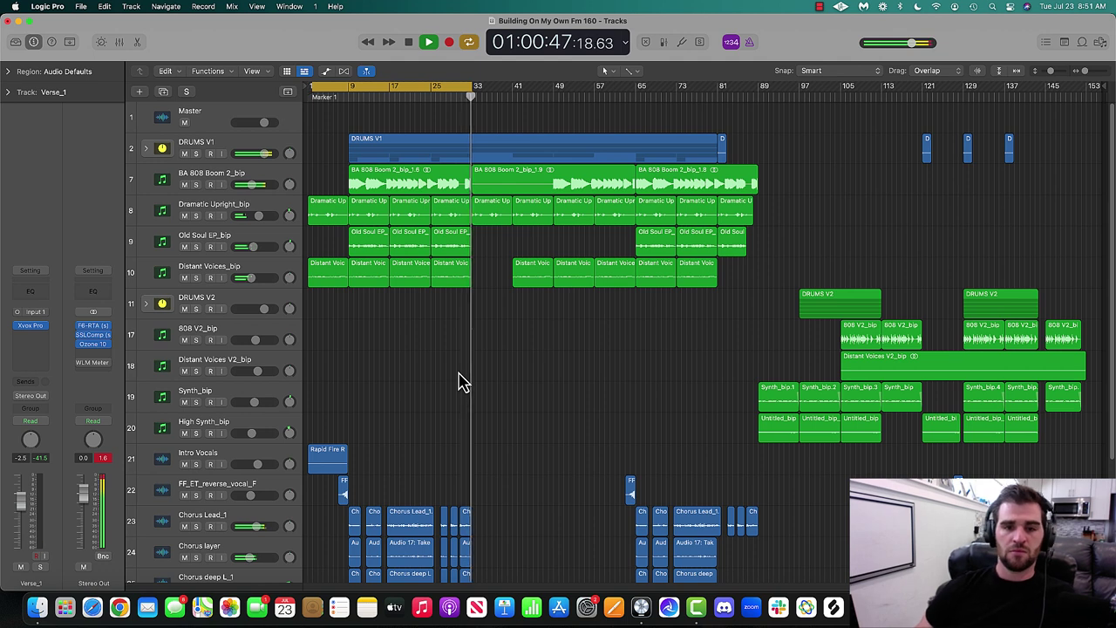
key(space)
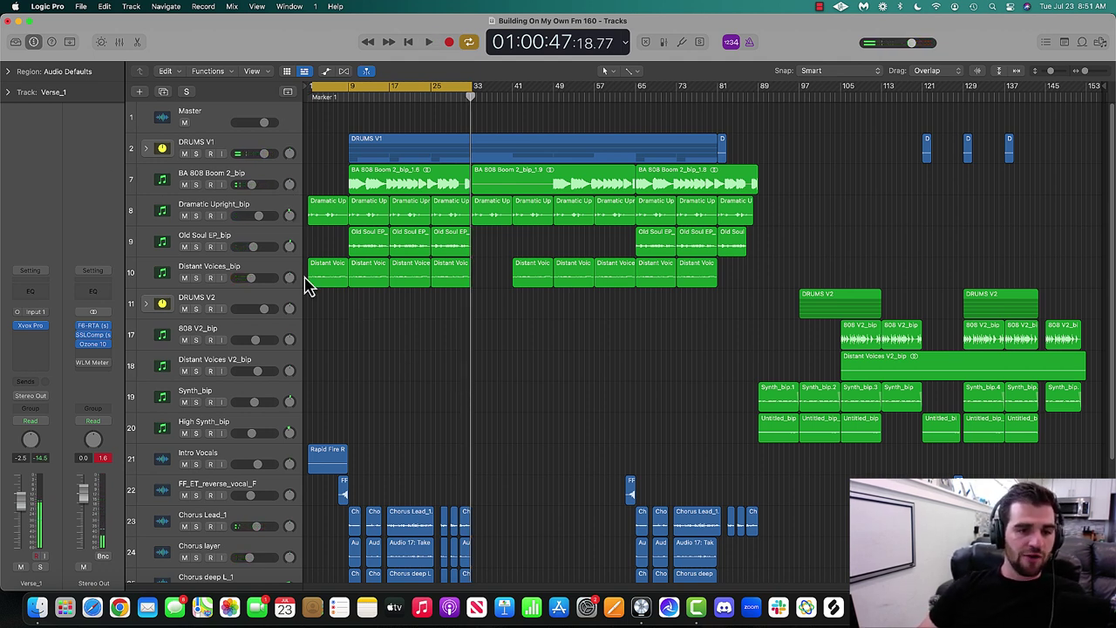
Solo the Dramatic Upright track and play it back with the cycle range set to bars 9 to 17.
click(217, 218)
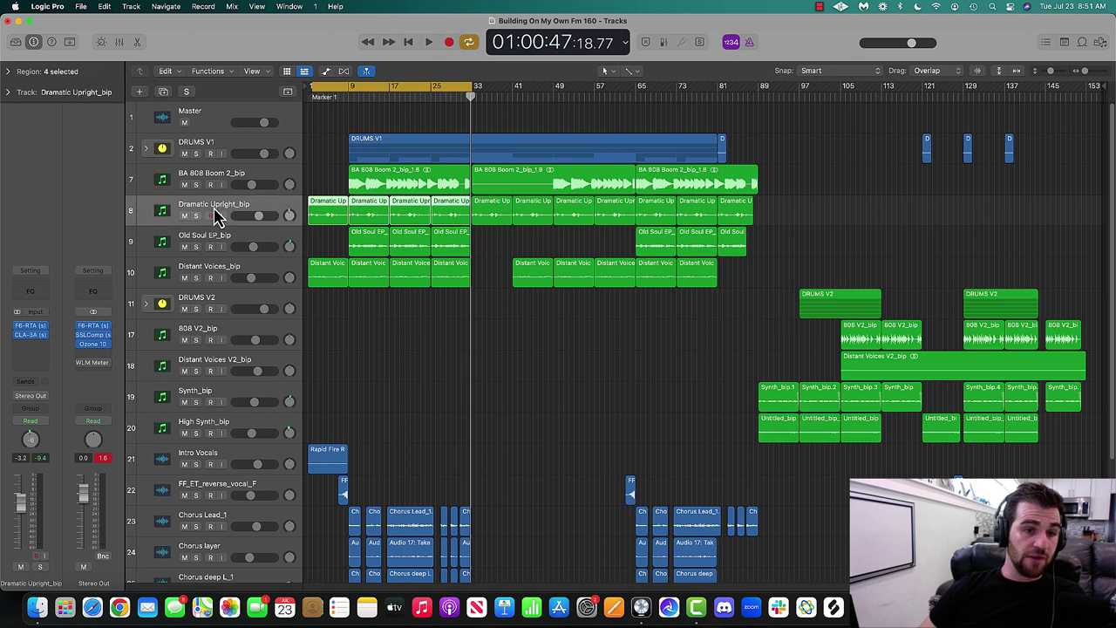
key(s)
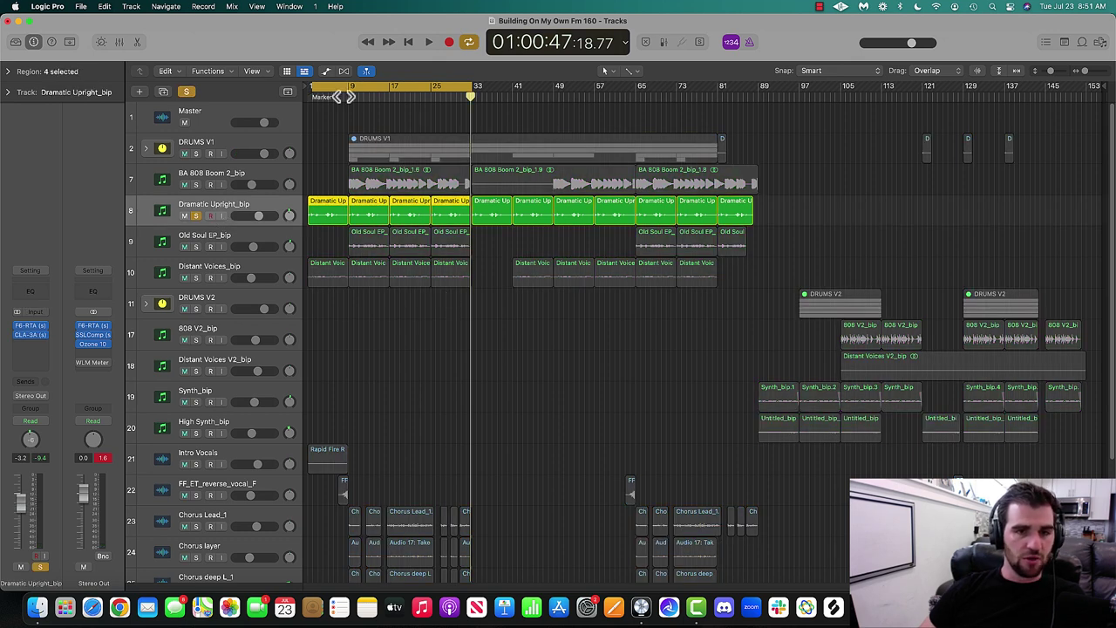
drag(353, 90, 389, 90)
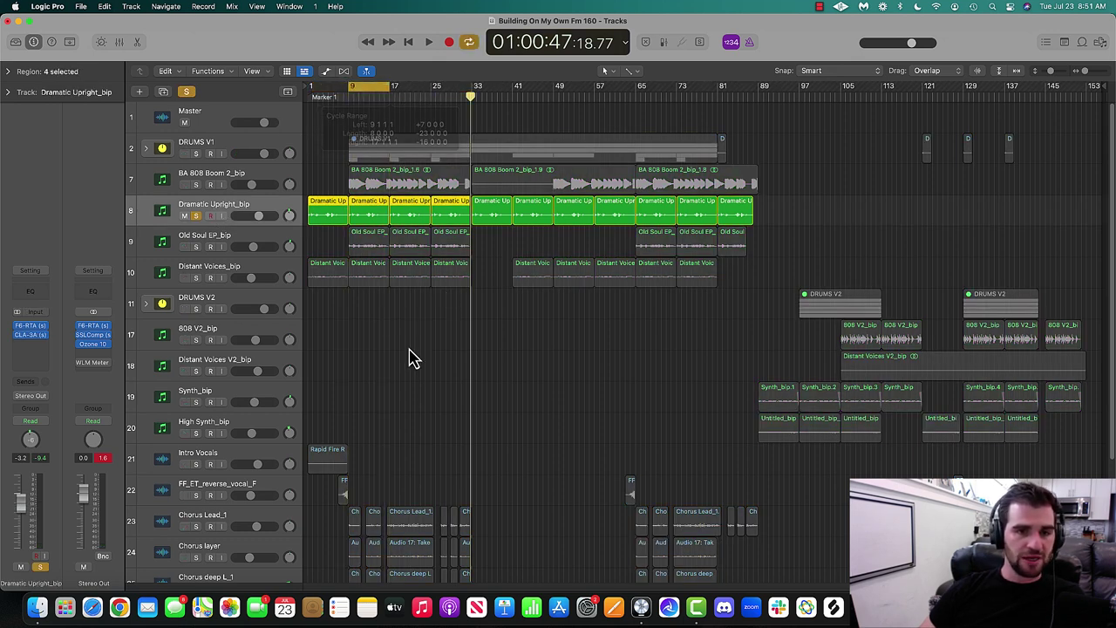
click(253, 214)
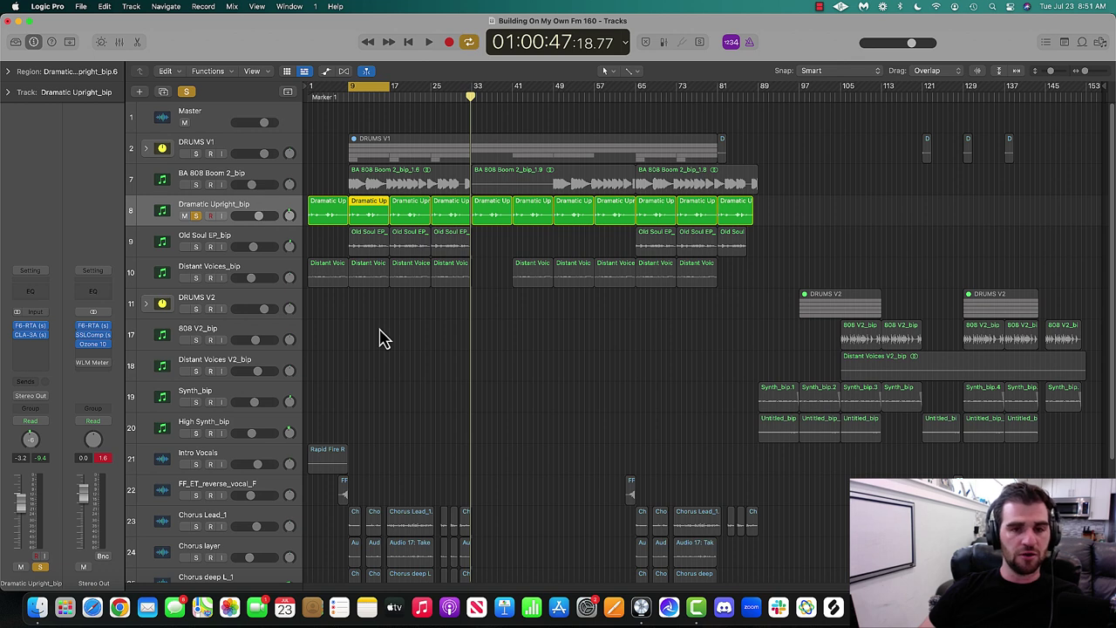
key(space)
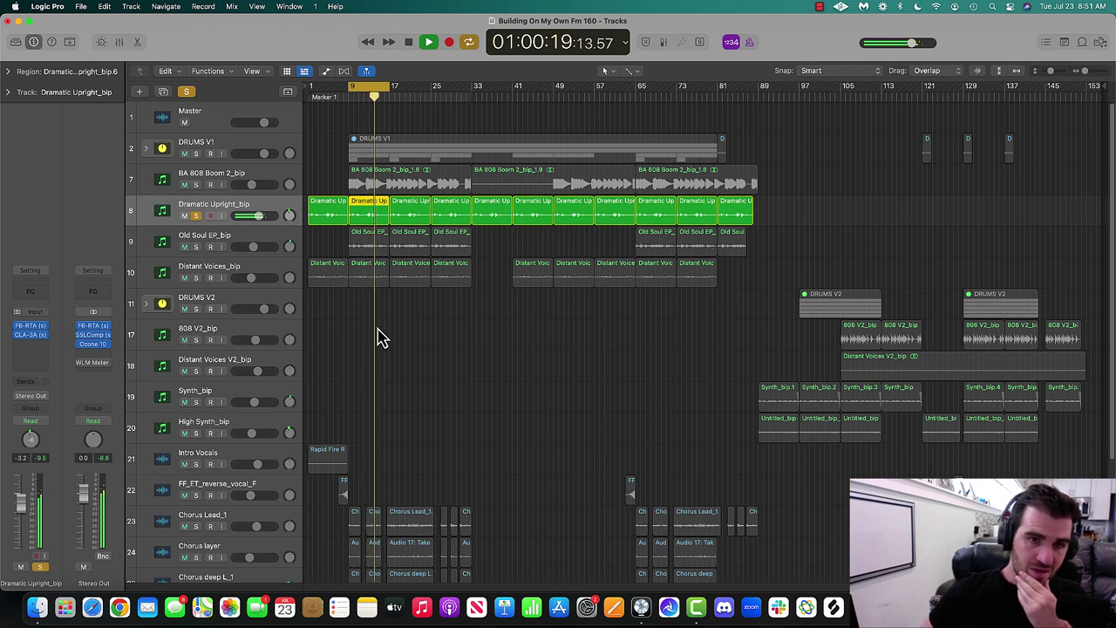
key(space)
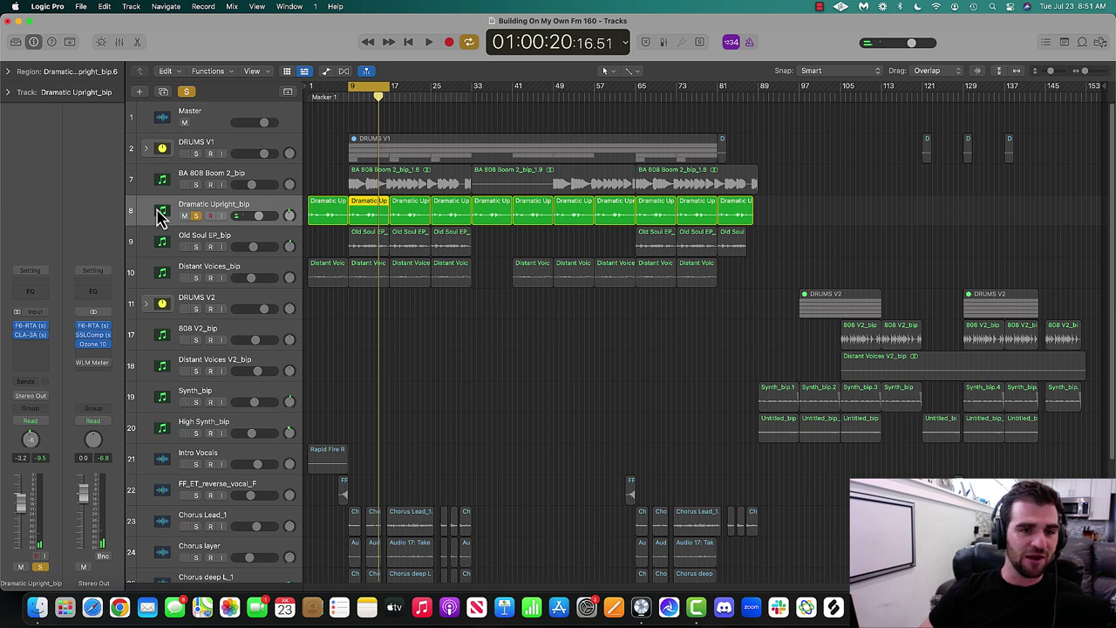
Create one software instrument track below Dramatic Upright using Unison MIDI Wizard 2 as the instrument.
click(137, 92)
click(437, 208)
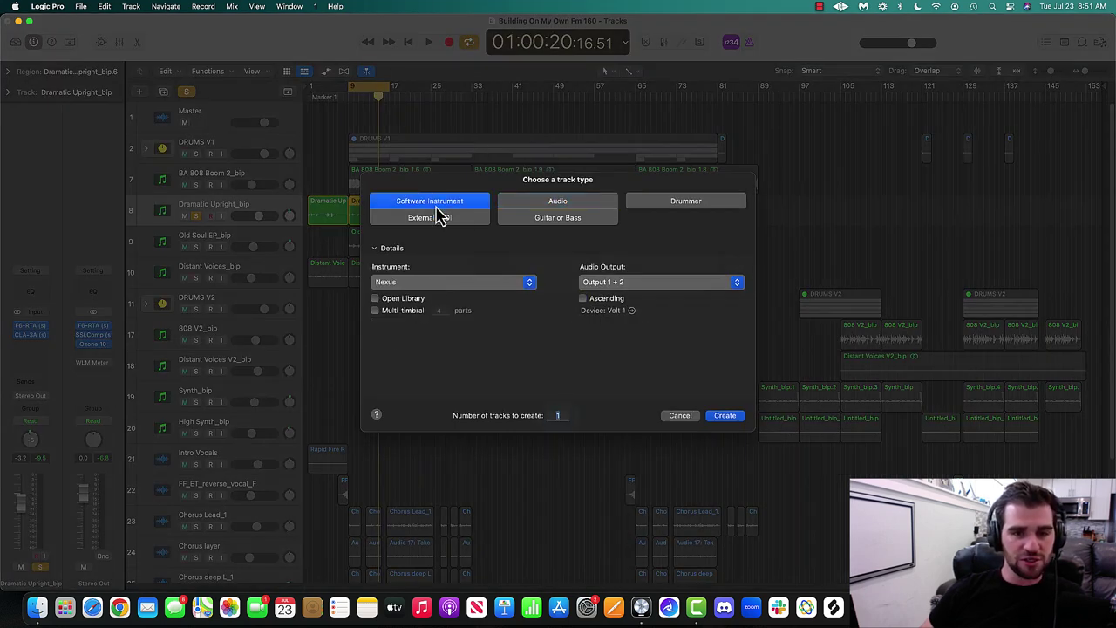
click(424, 289)
mouse_move(429, 567)
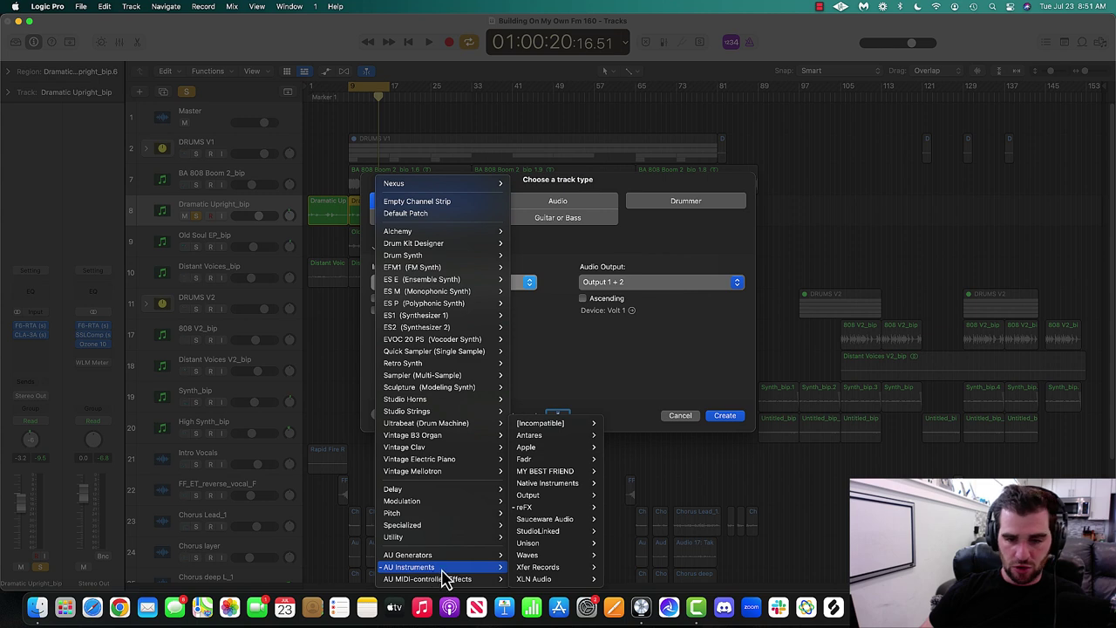
mouse_move(545, 531)
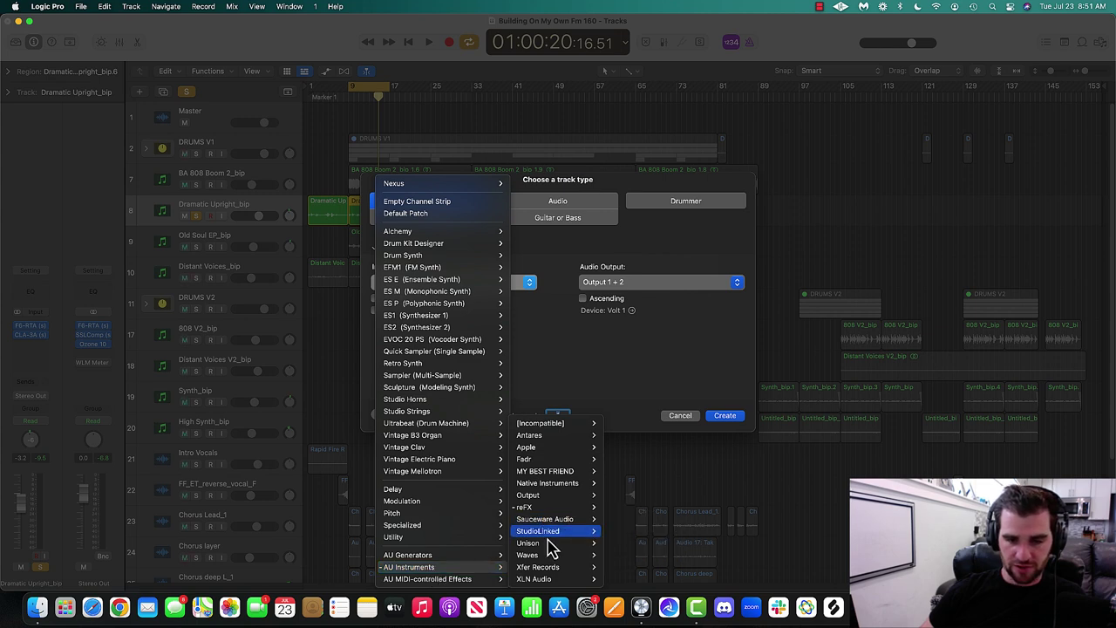
click(711, 544)
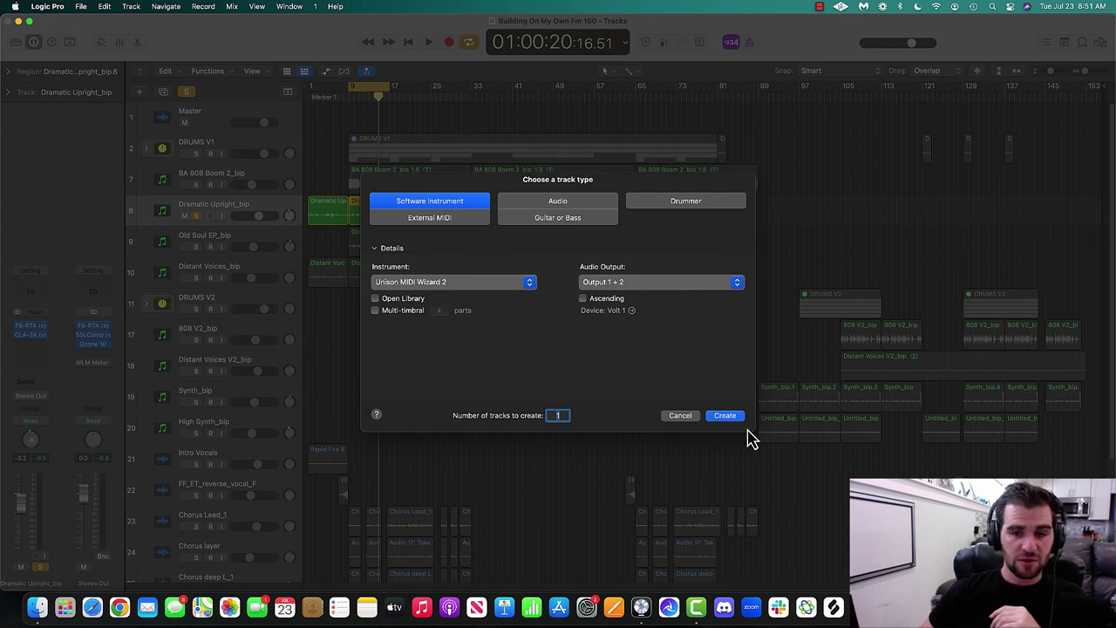
click(680, 415)
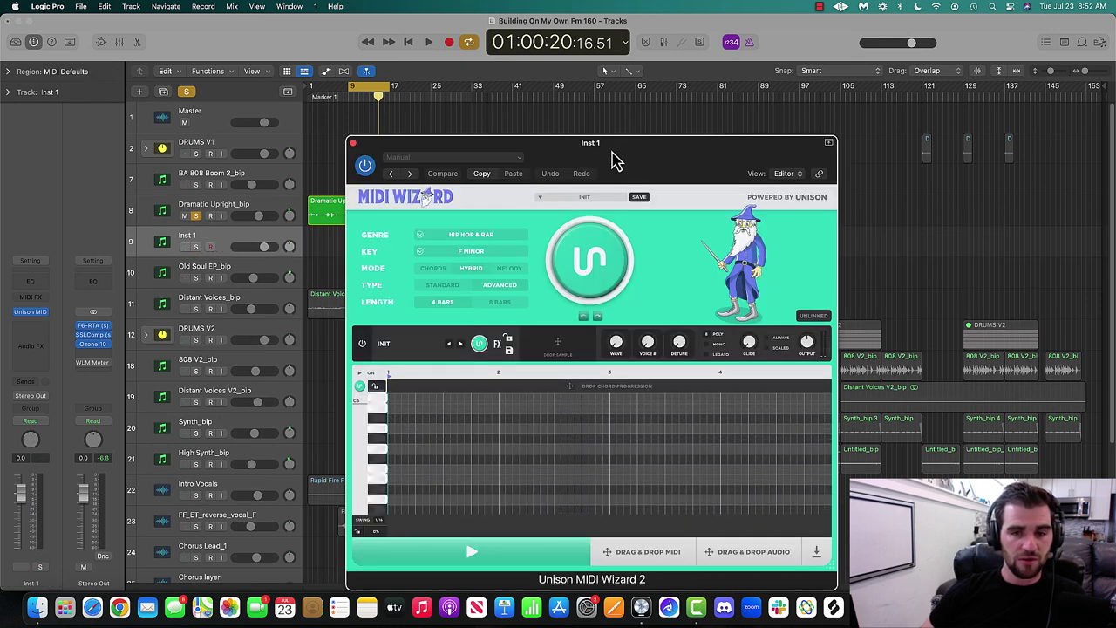
Generate a new hybrid groove in MIDI Wizard and play it back with only the new instrument track soloed.
drag(613, 158, 728, 91)
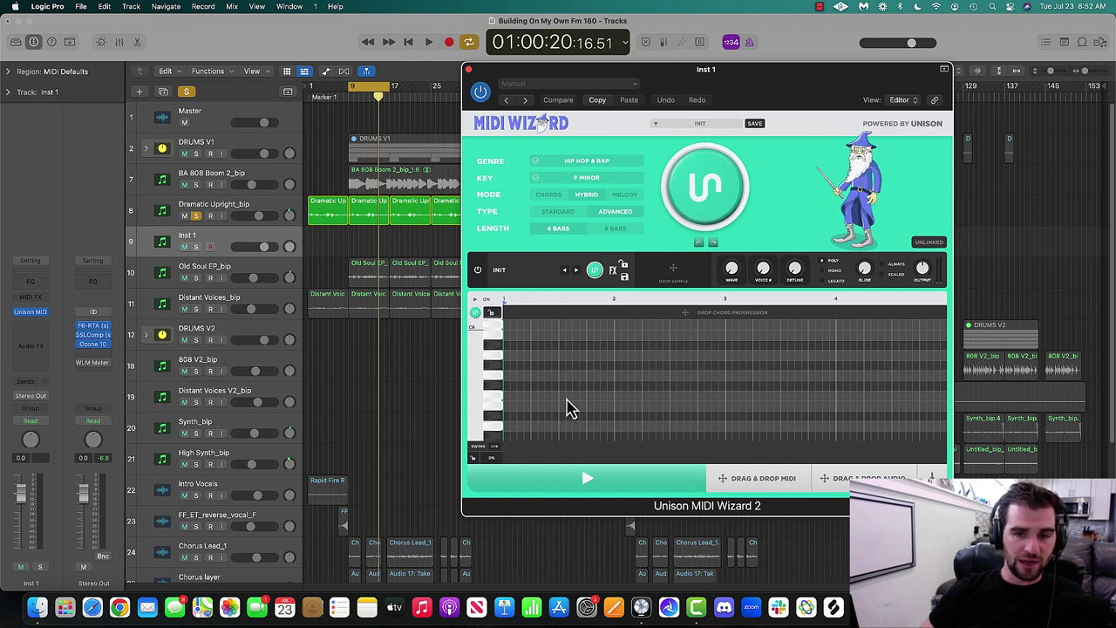
click(704, 198)
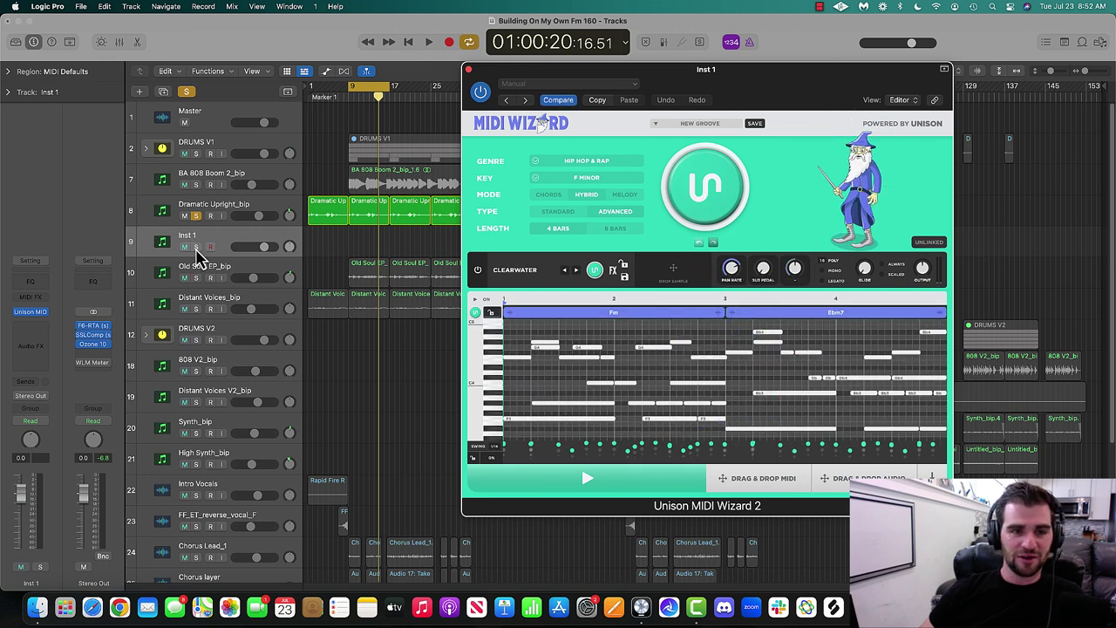
click(196, 247)
click(196, 216)
key(space)
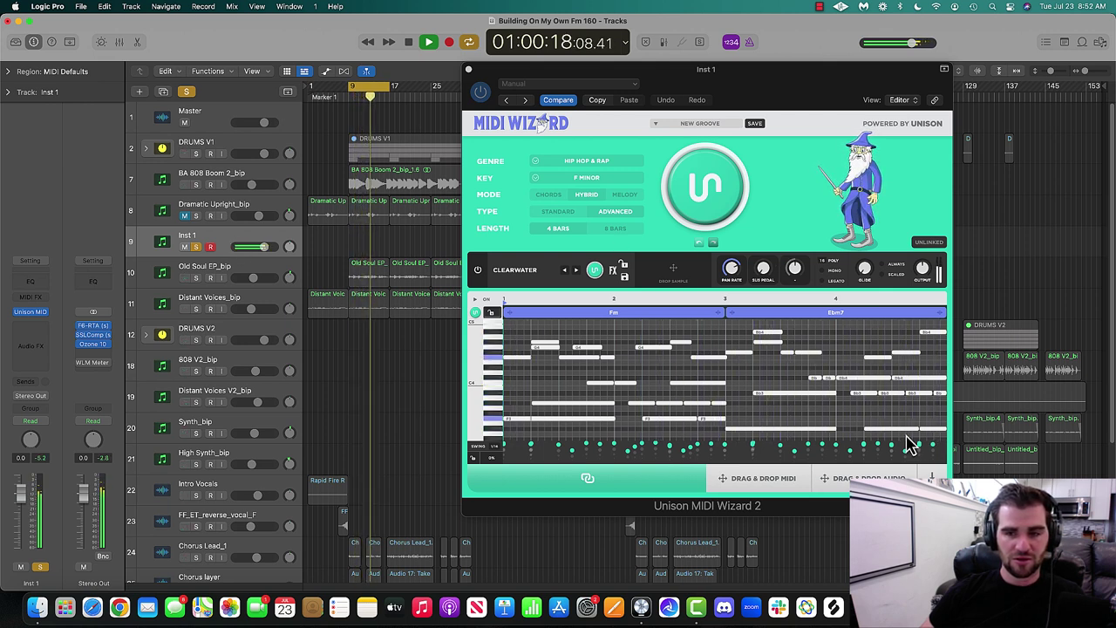
key(space)
Remove the MIDI Wizard plug-in from the Inst 1 track and delete that track.
click(468, 70)
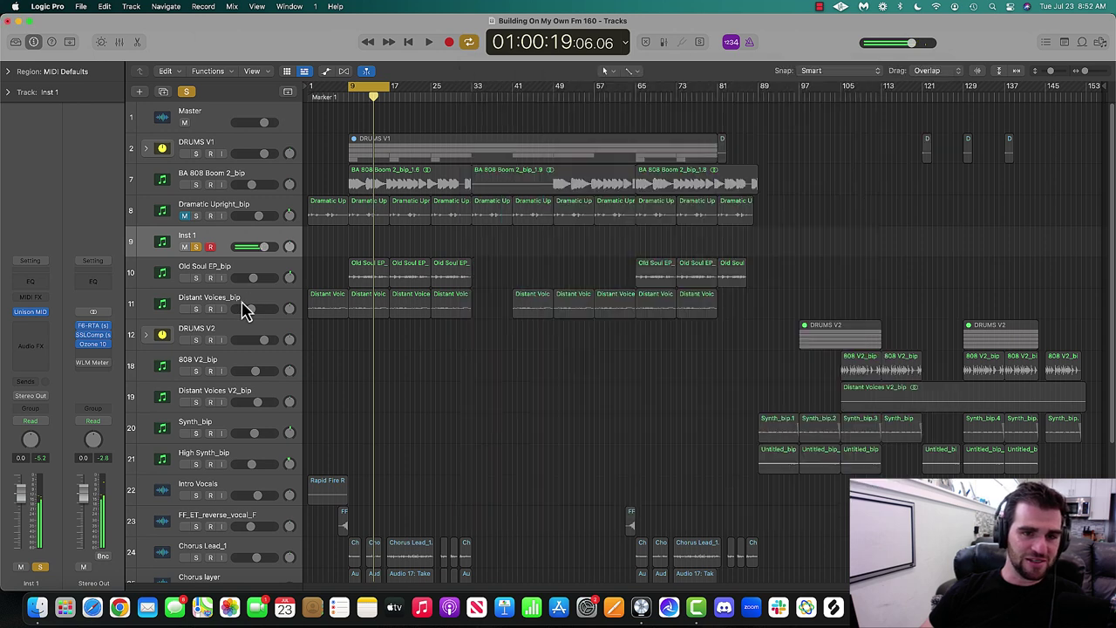
click(43, 314)
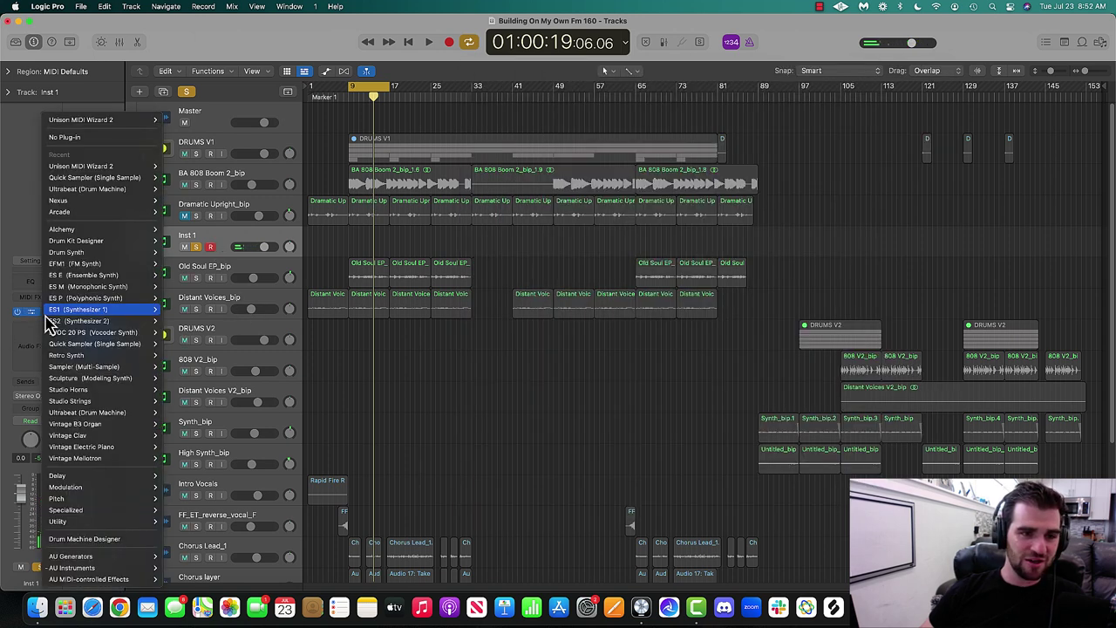
click(75, 140)
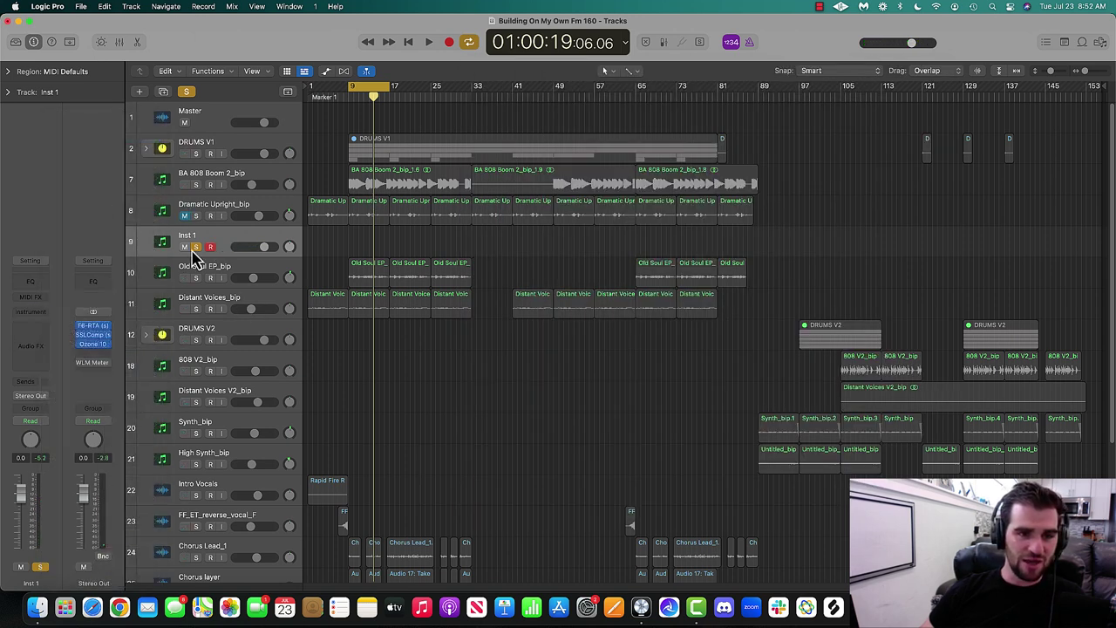
click(196, 247)
key(super+BackSpace)
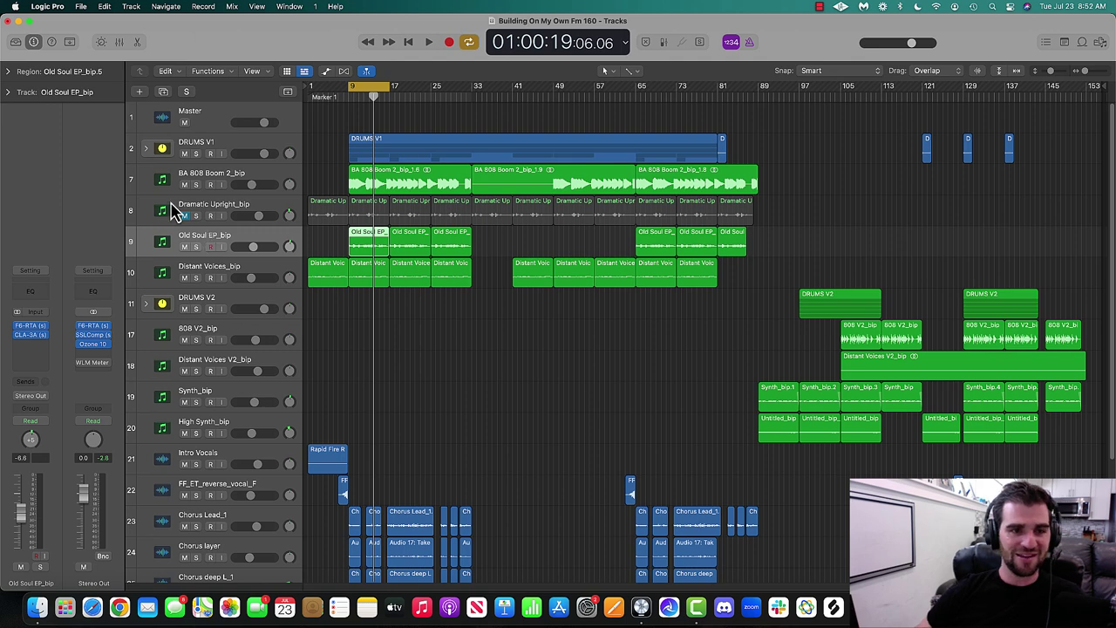
Solo the Dramatic Upright track and start playback of the cycle range.
click(180, 224)
click(196, 215)
key(space)
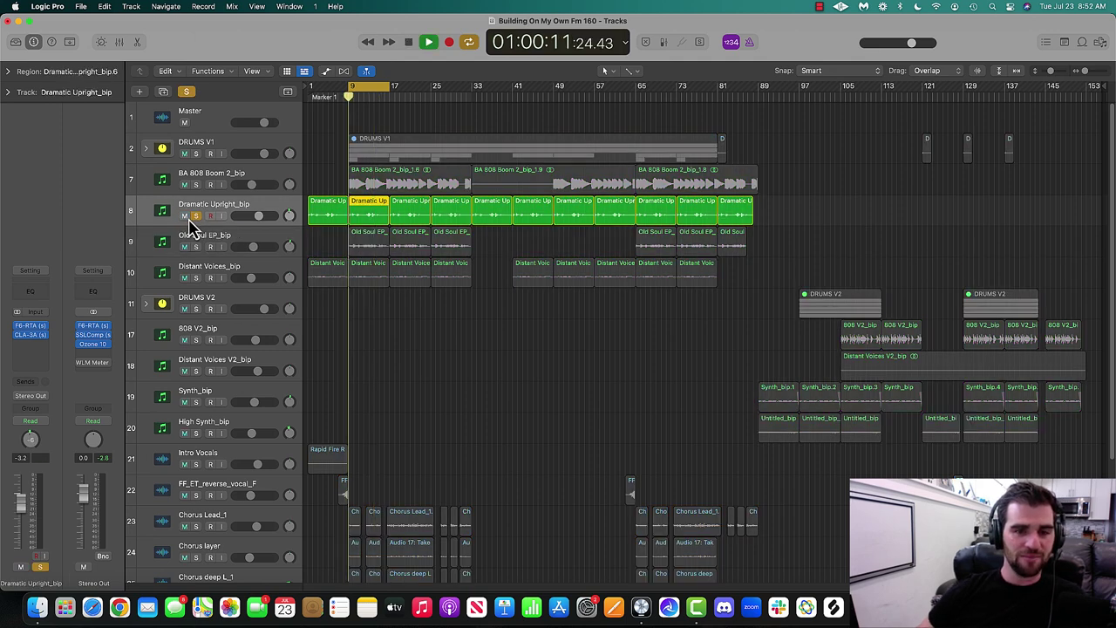
Switch the solo to Old Soul EP and play it, adding Dramatic Upright to the solo during playback.
click(195, 216)
click(201, 240)
click(196, 247)
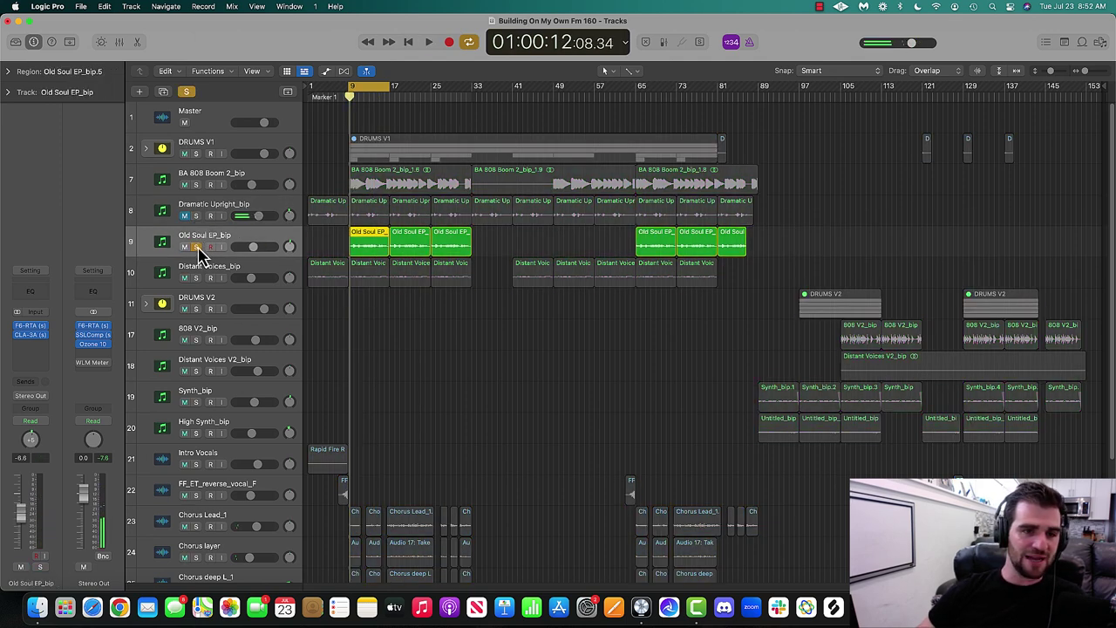
key(space)
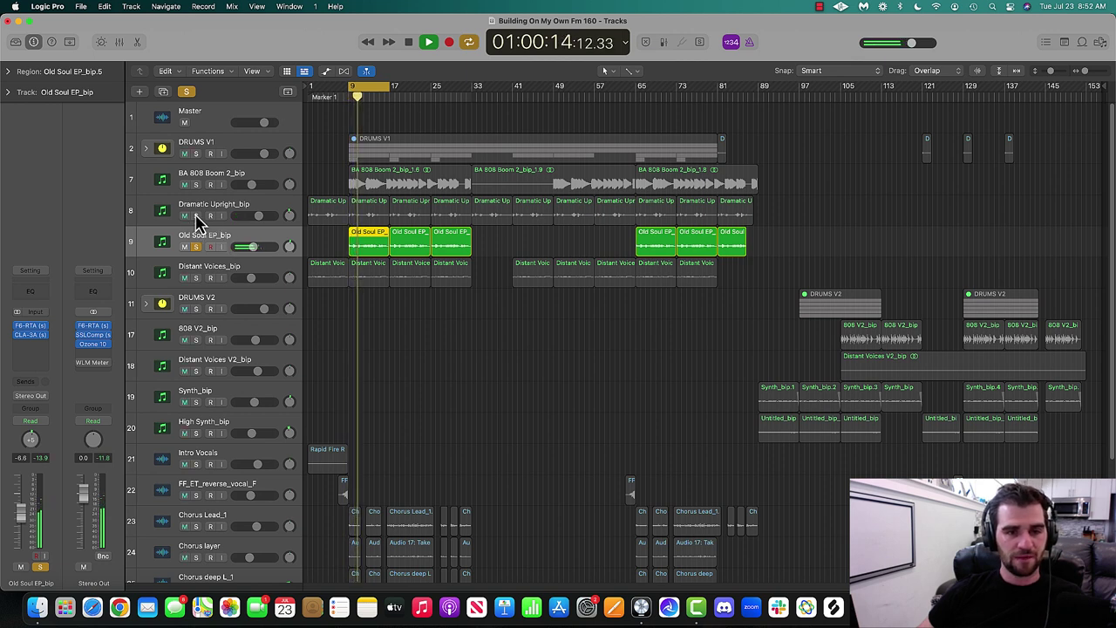
click(196, 216)
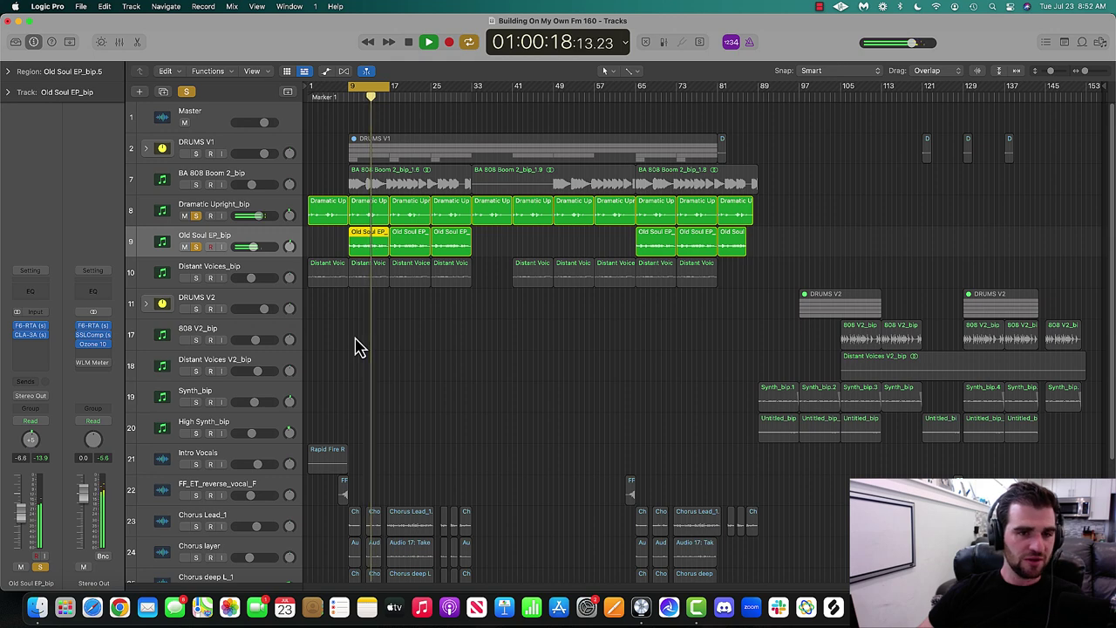
Clear the existing solos and play back the Distant Voices track on its own.
click(197, 268)
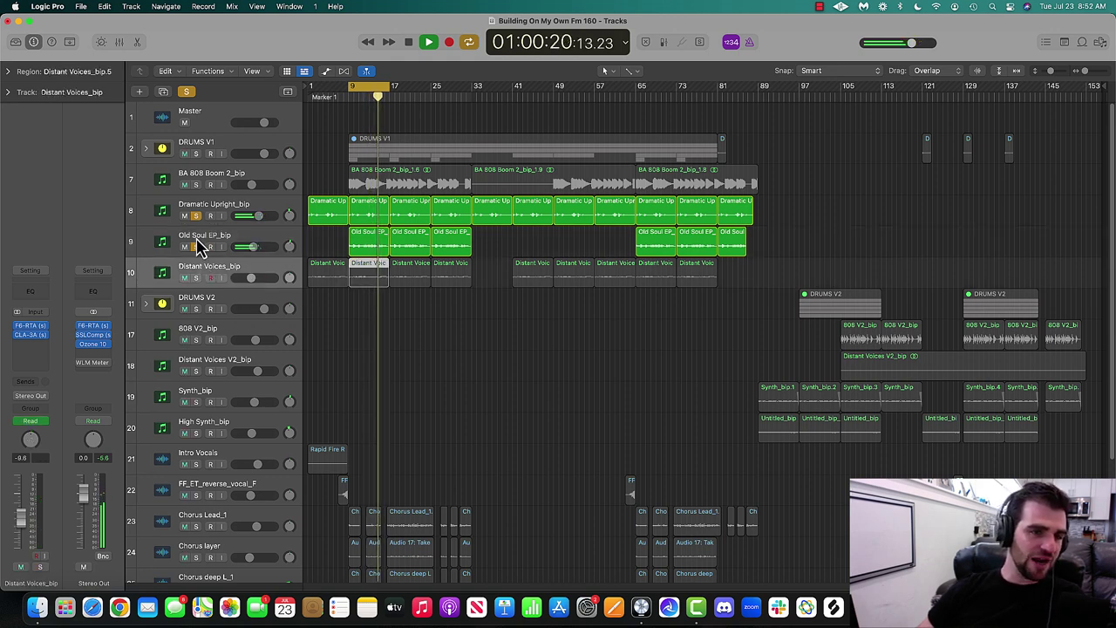
click(184, 93)
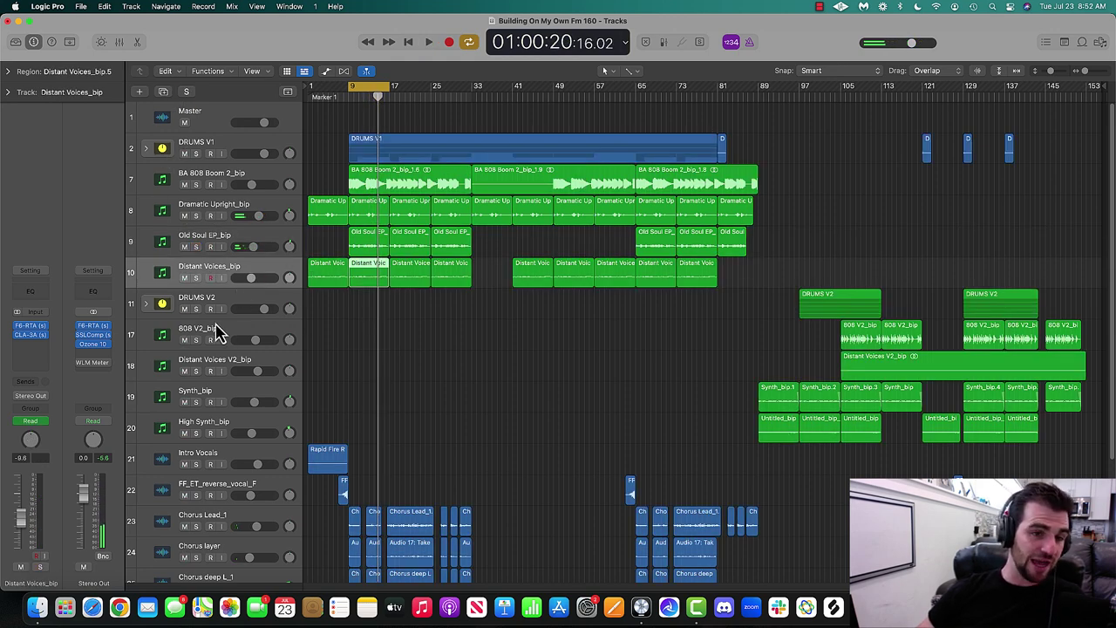
click(197, 278)
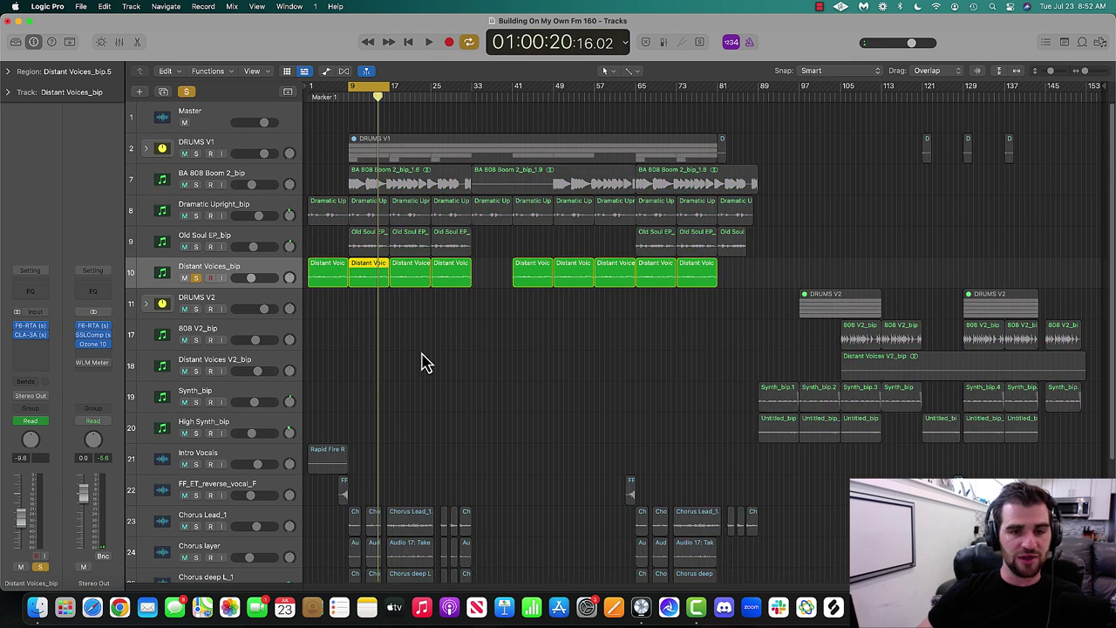
key(space)
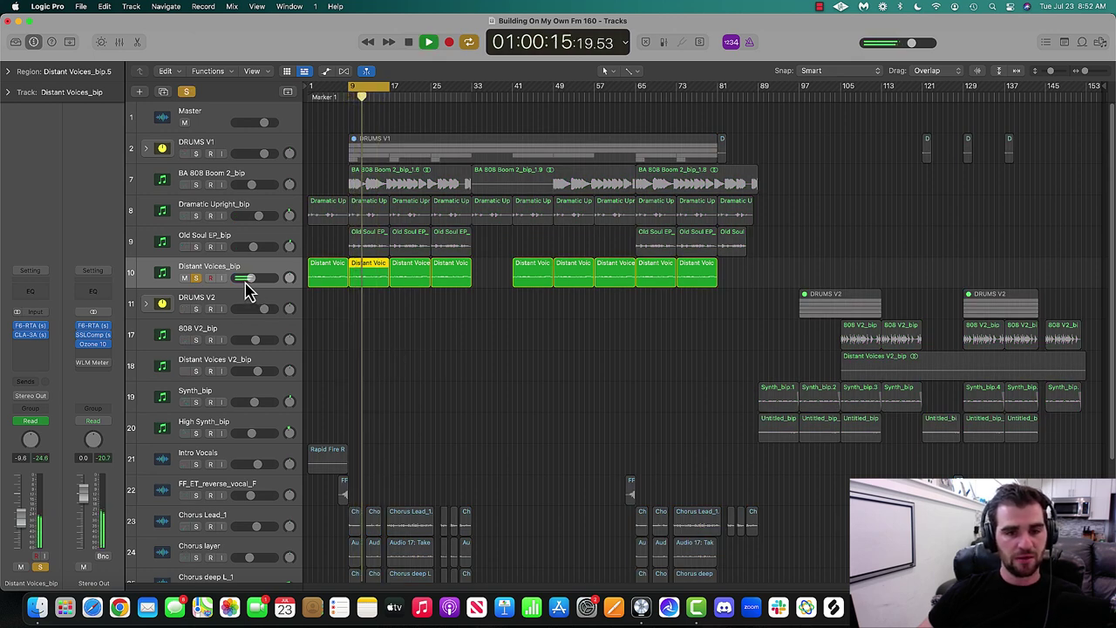
key(space)
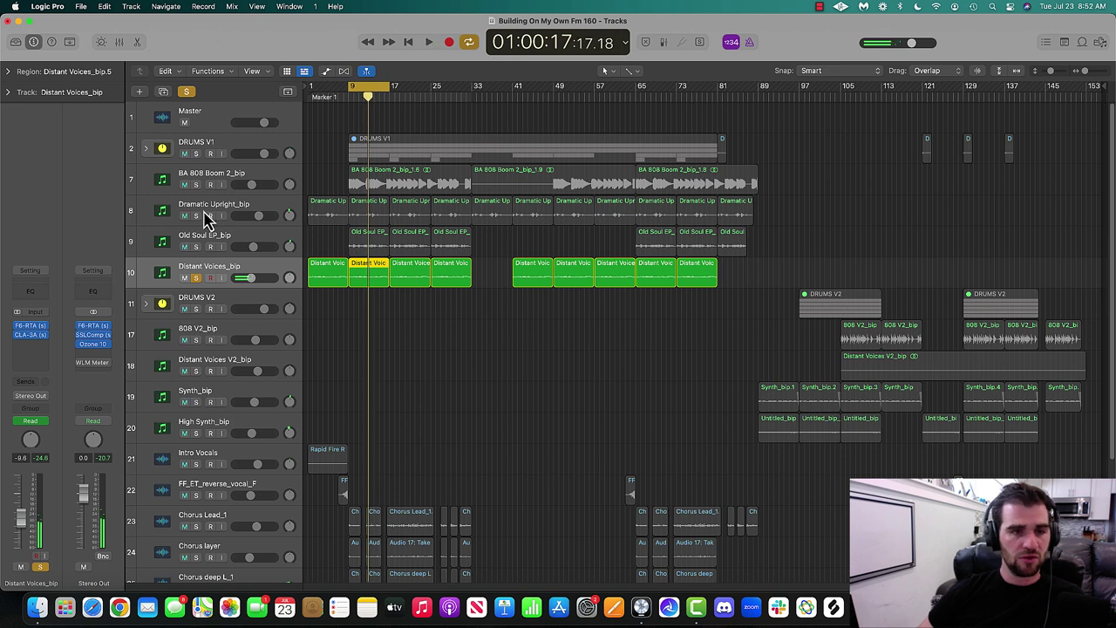
Add Dramatic Upright and Old Soul EP to the solo and play them together with Distant Voices.
drag(196, 217, 198, 248)
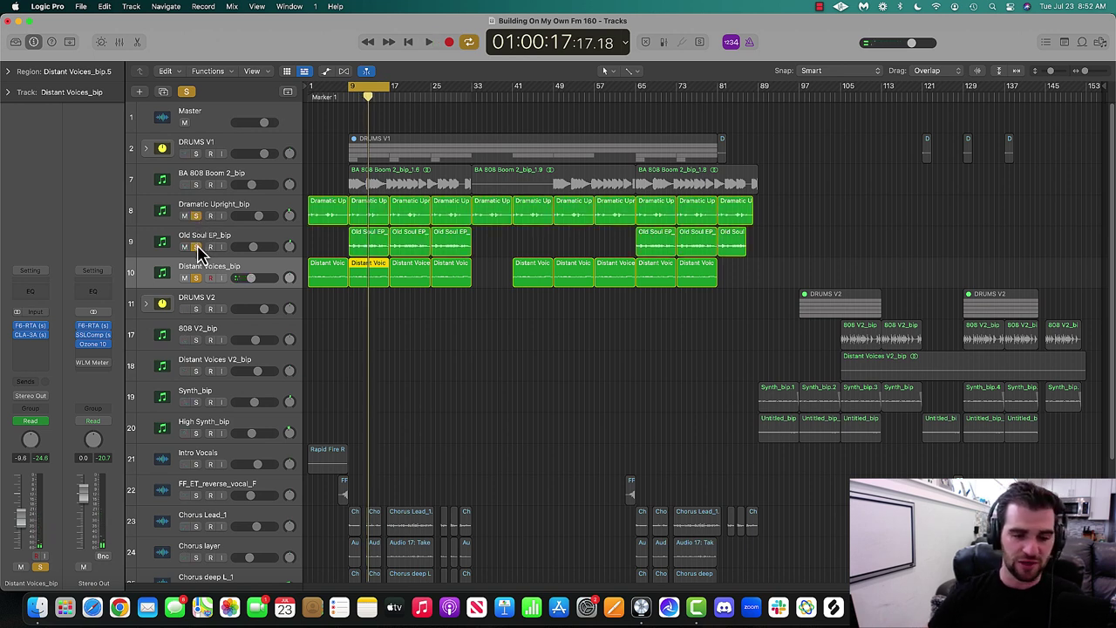
key(space)
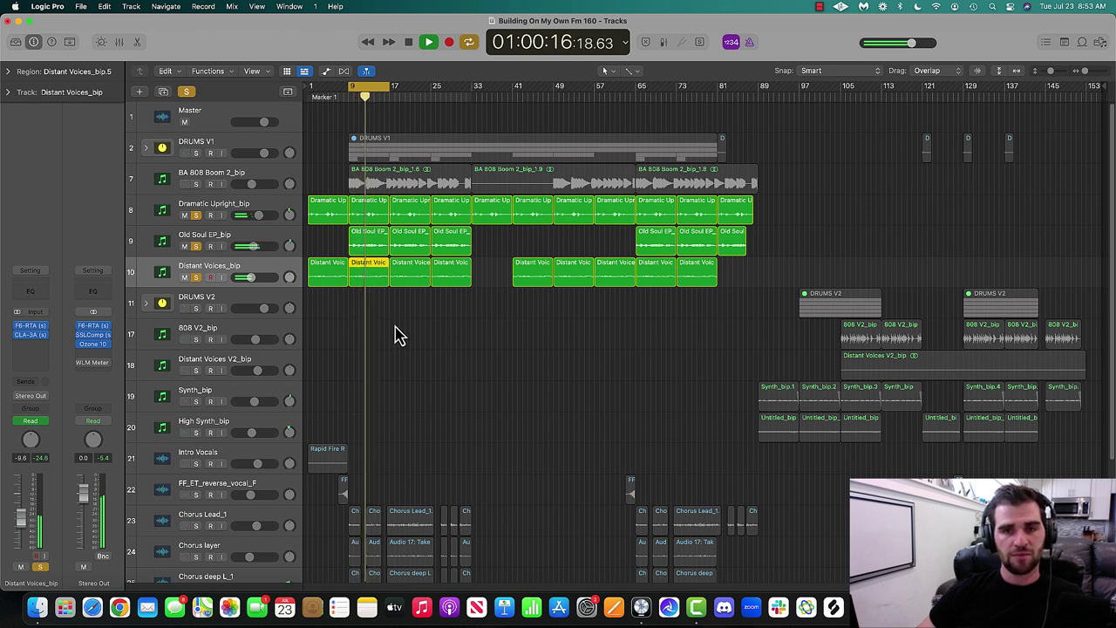
key(space)
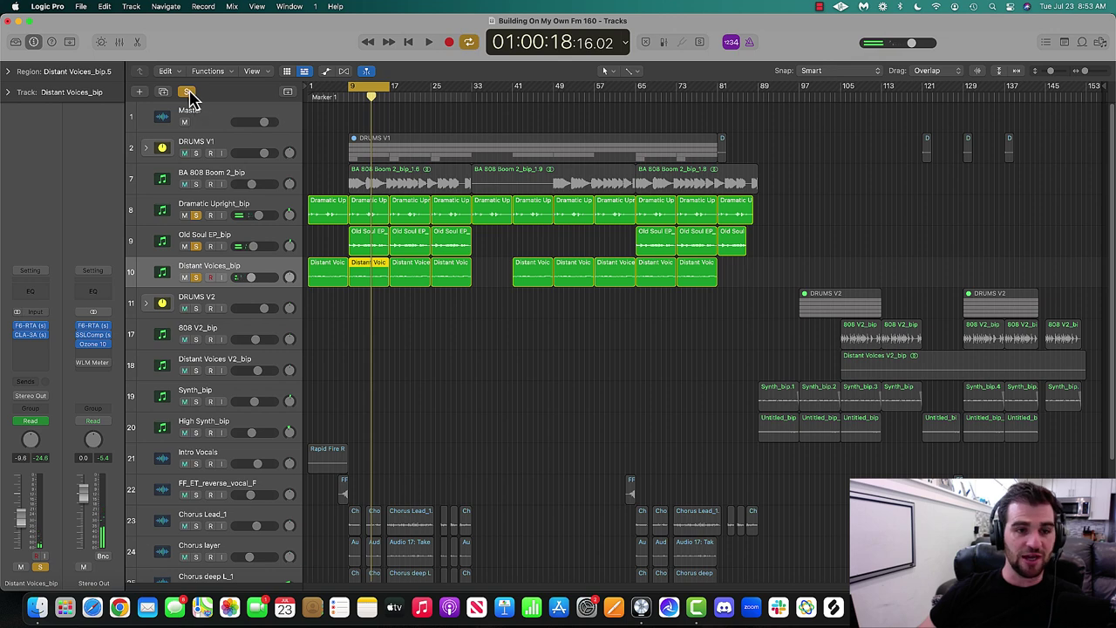
Expand the DRUMS V1 stack, add Clap to the soloed melodic tracks and play, bringing in Kick and CL HH during playback.
click(148, 150)
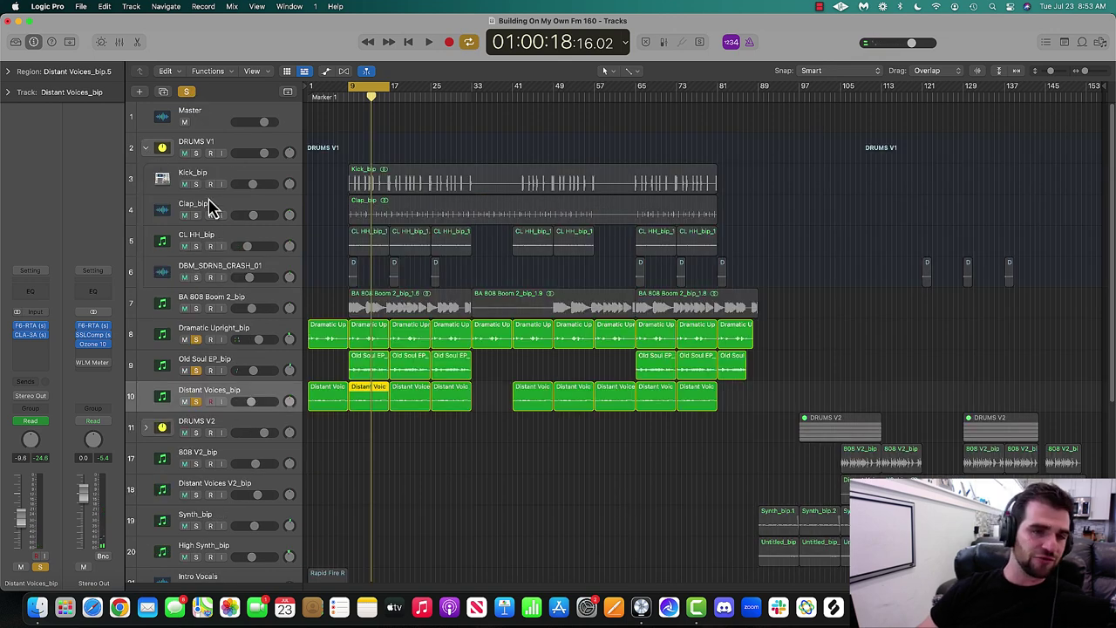
click(199, 212)
key(space)
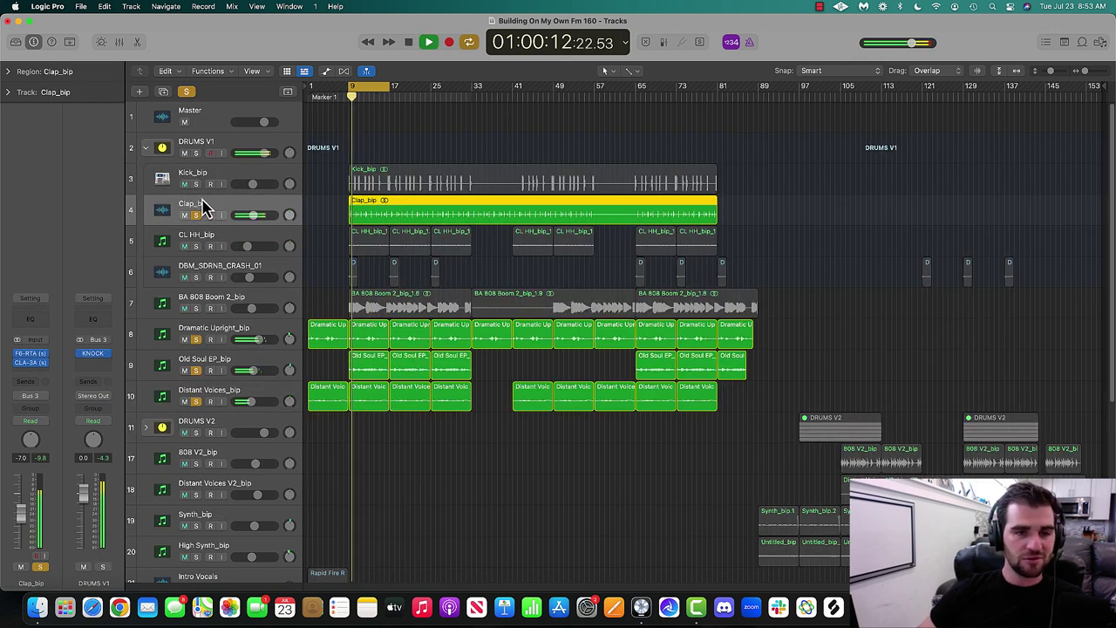
click(196, 184)
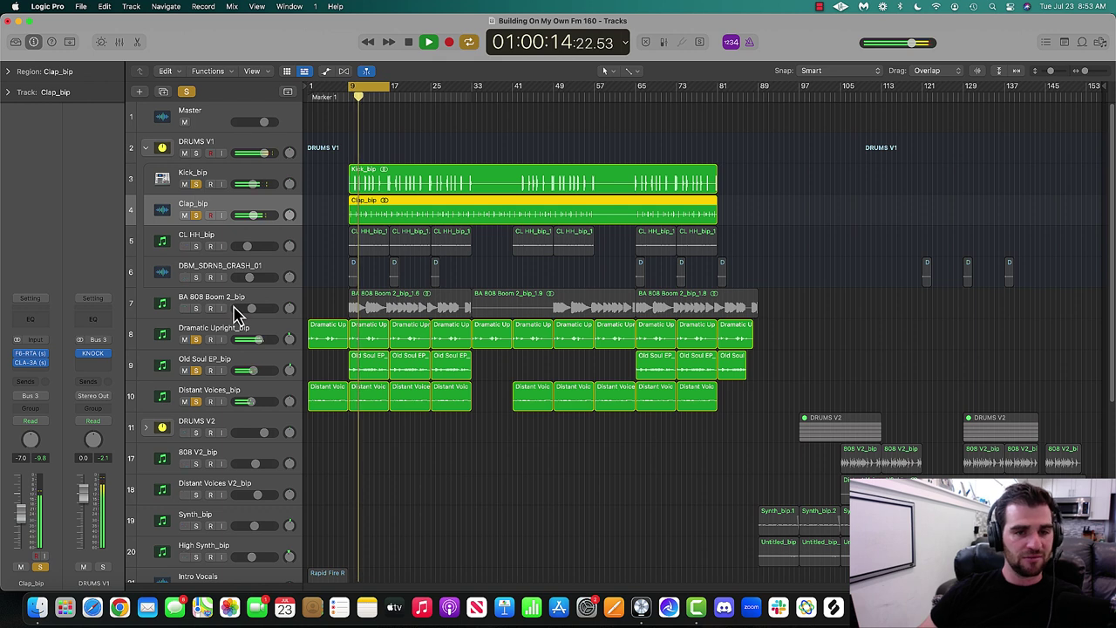
click(195, 246)
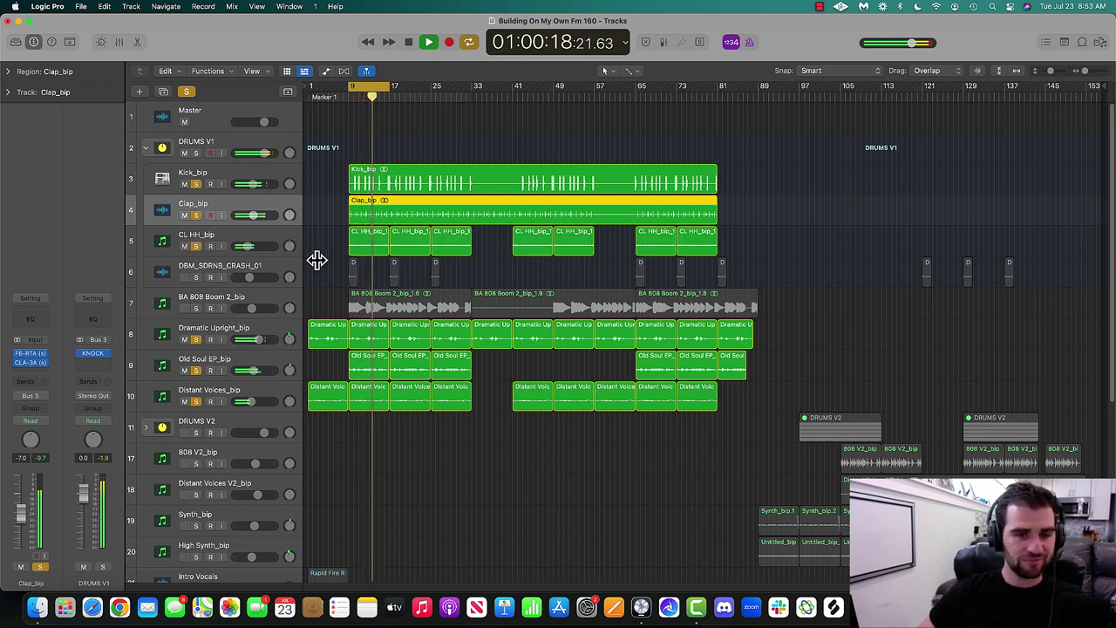
click(319, 267)
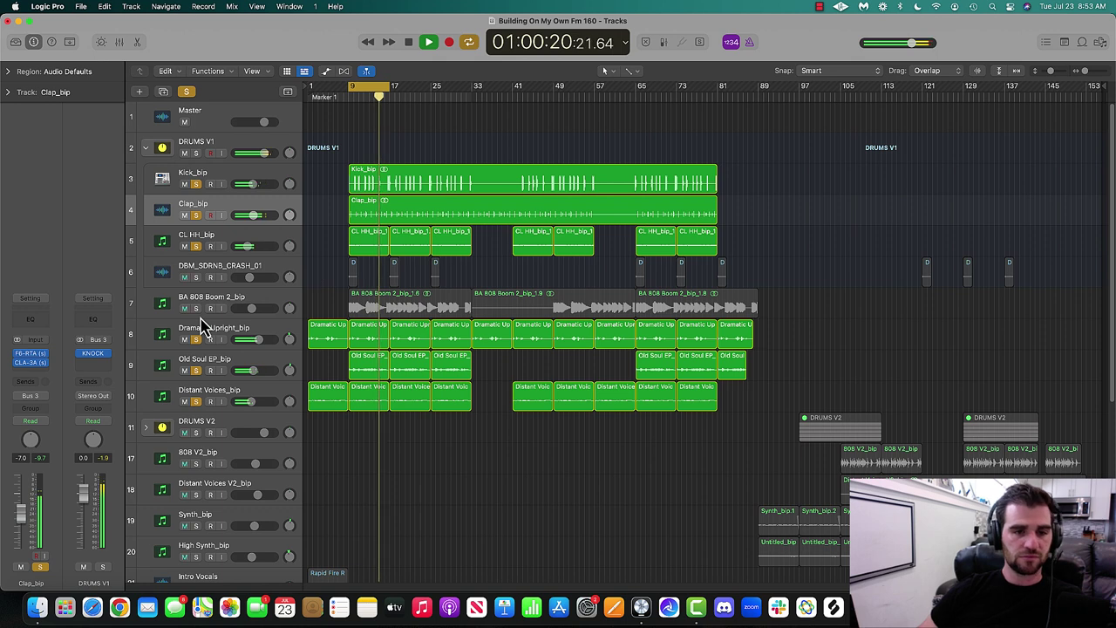
Add BA 808 Boom 2 to the soloed tracks during playback, select its track, and stop playback.
click(196, 309)
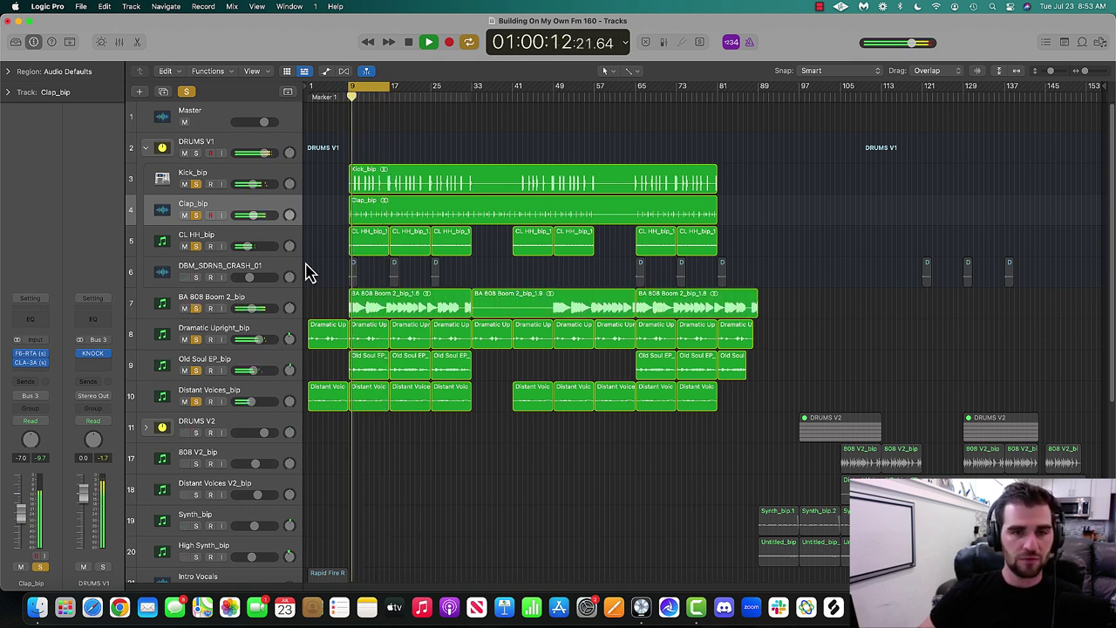
click(243, 304)
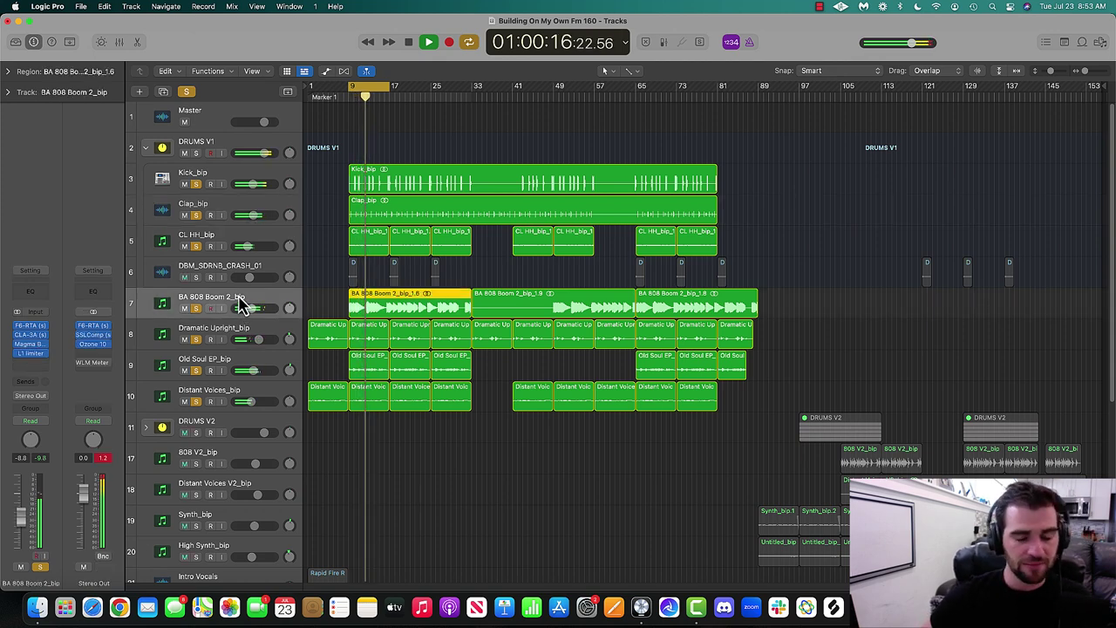
key(space)
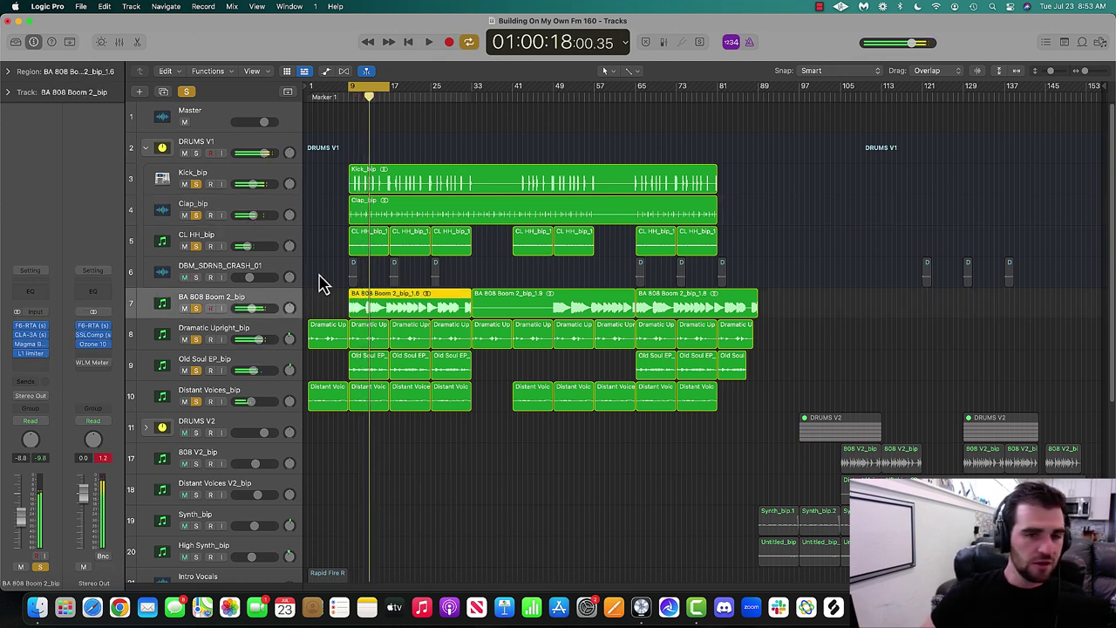
Play the DBM_SDRNB_CRASH_01 track on its own, clear the solo and collapse the DRUMS V1 stack.
click(185, 92)
click(197, 277)
key(Return)
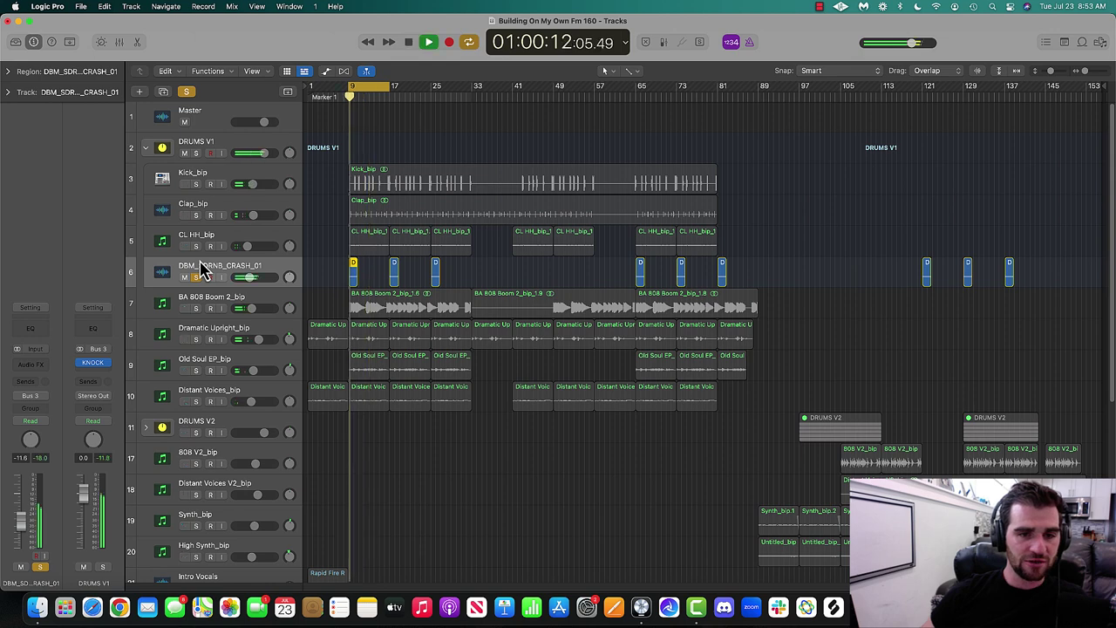
click(186, 91)
click(147, 147)
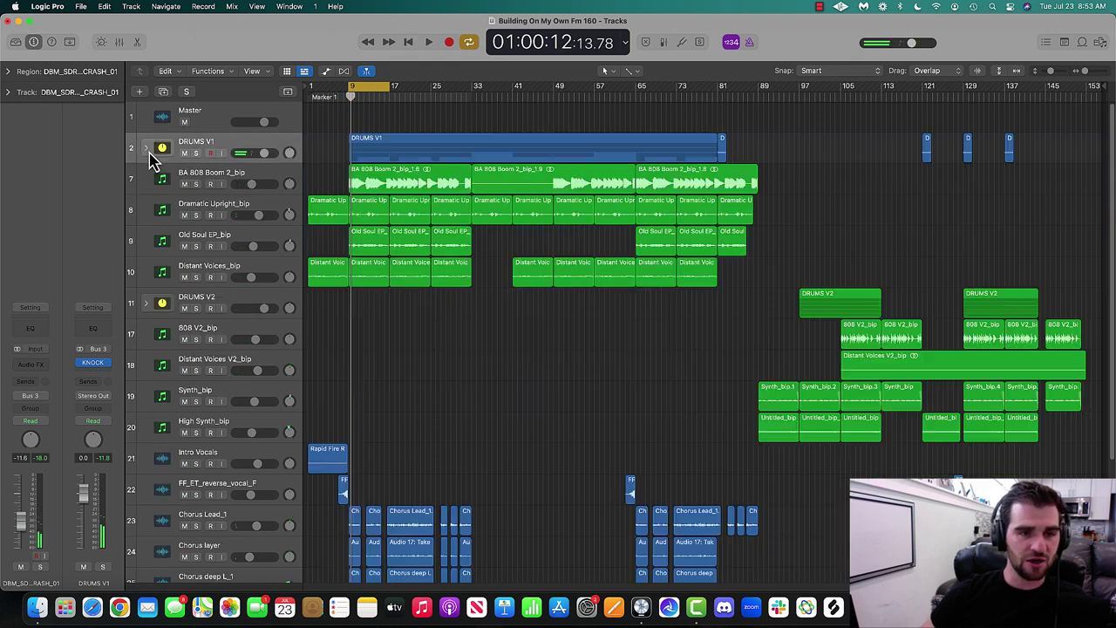
Solo DRUMS V1, BA 808 Boom 2, Dramatic Upright, Old Soul EP and Distant Voices, play them together, and clear the solos.
click(196, 153)
drag(196, 184, 195, 288)
key(space)
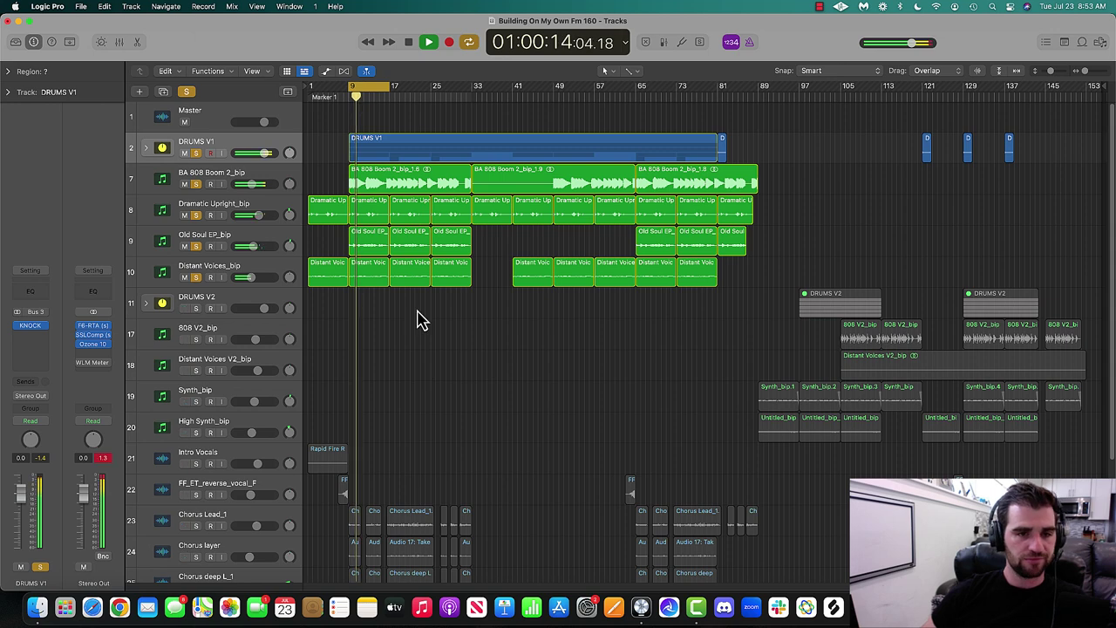
click(185, 92)
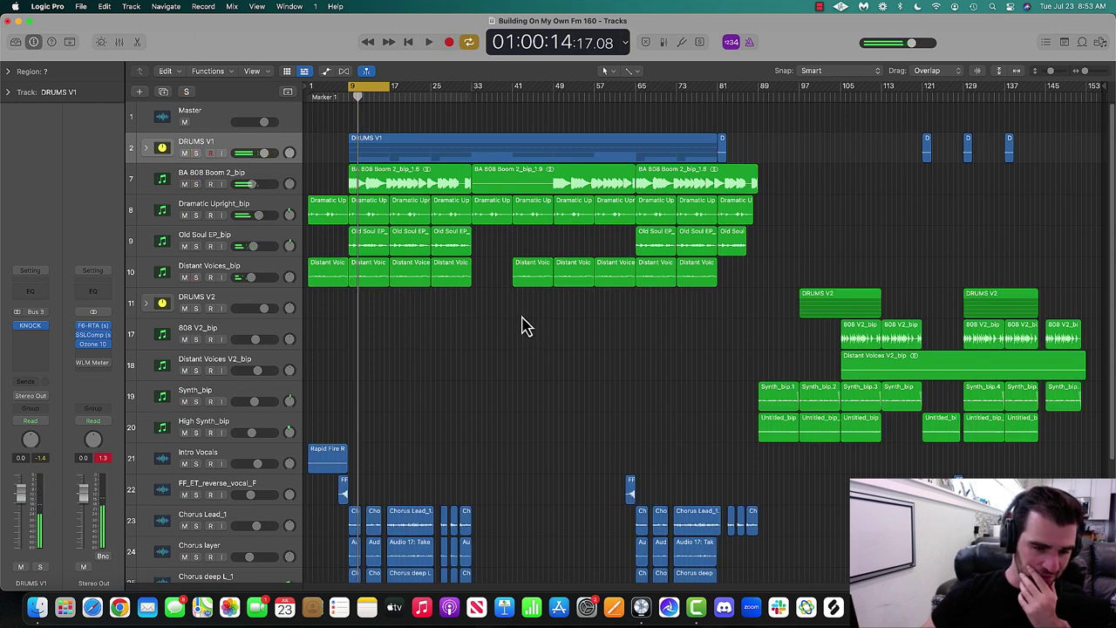
Extend the cycle range to bar 33 so it spans the whole first chorus from bar 9.
scroll(497, 313, down, 3)
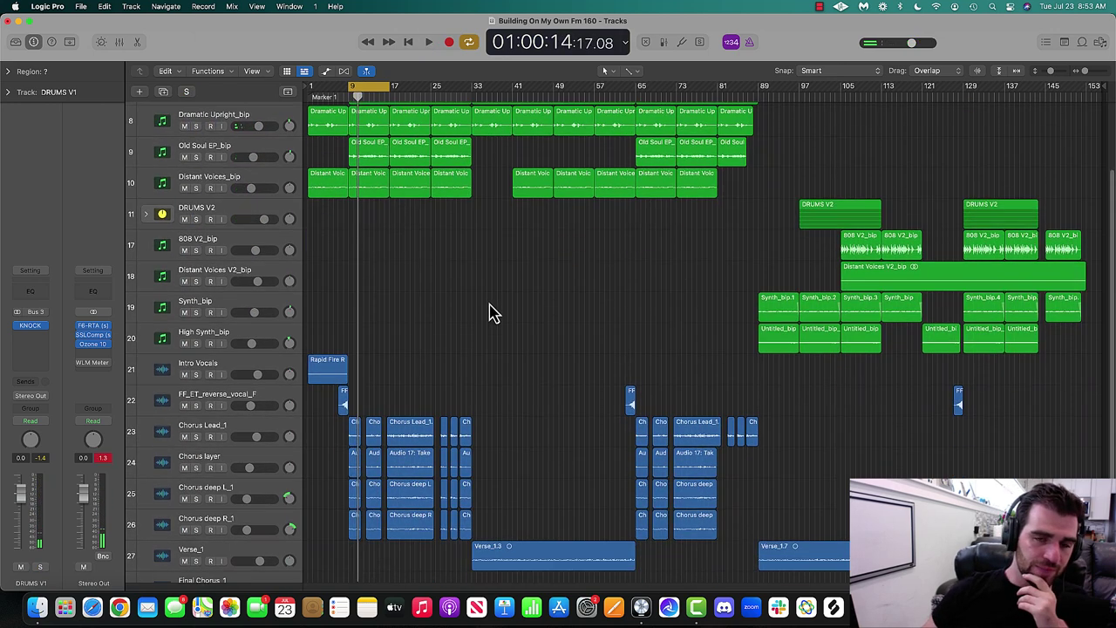
scroll(490, 312, up, 3)
scroll(505, 315, down, 5)
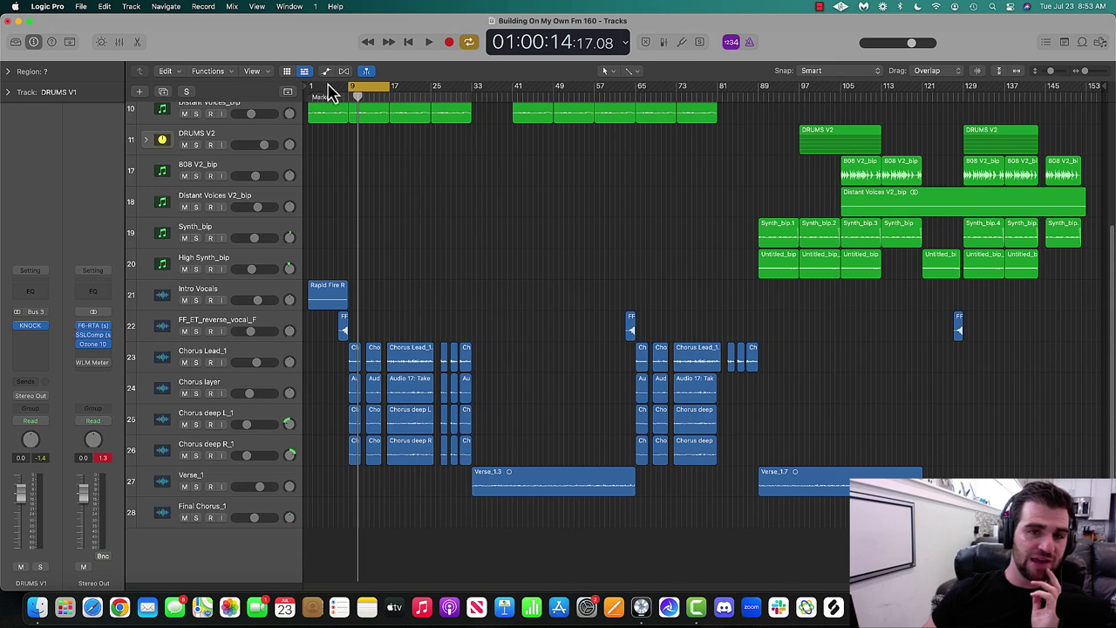
drag(385, 86, 472, 102)
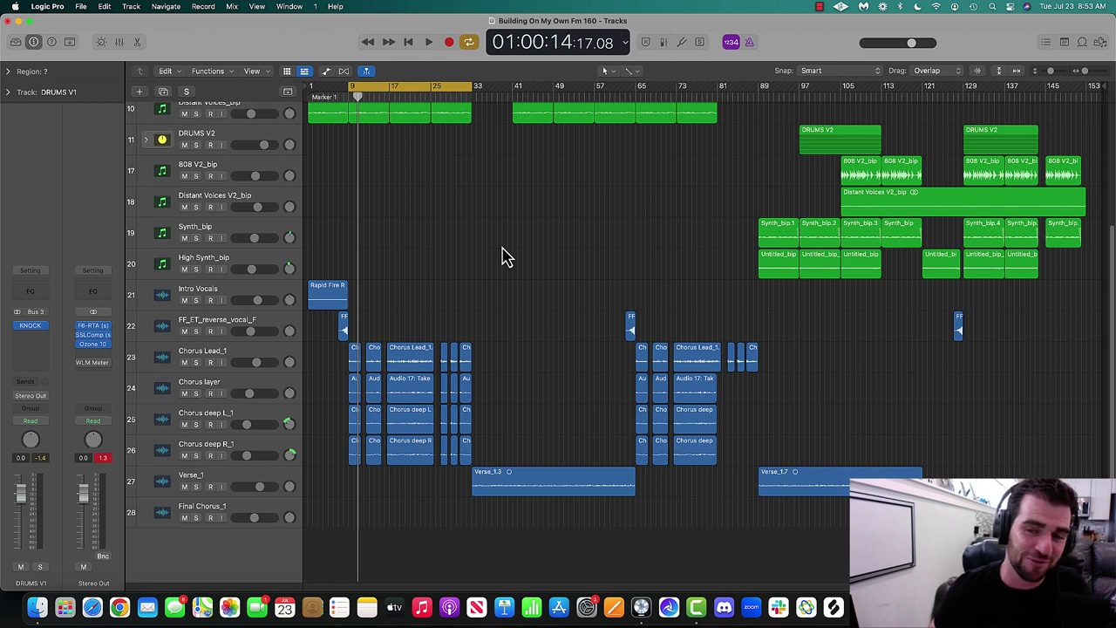
Duplicate the Chorus Lead_1 track with its plug-ins onto an empty track above it and mute the chorus and Verse_1 tracks.
click(224, 361)
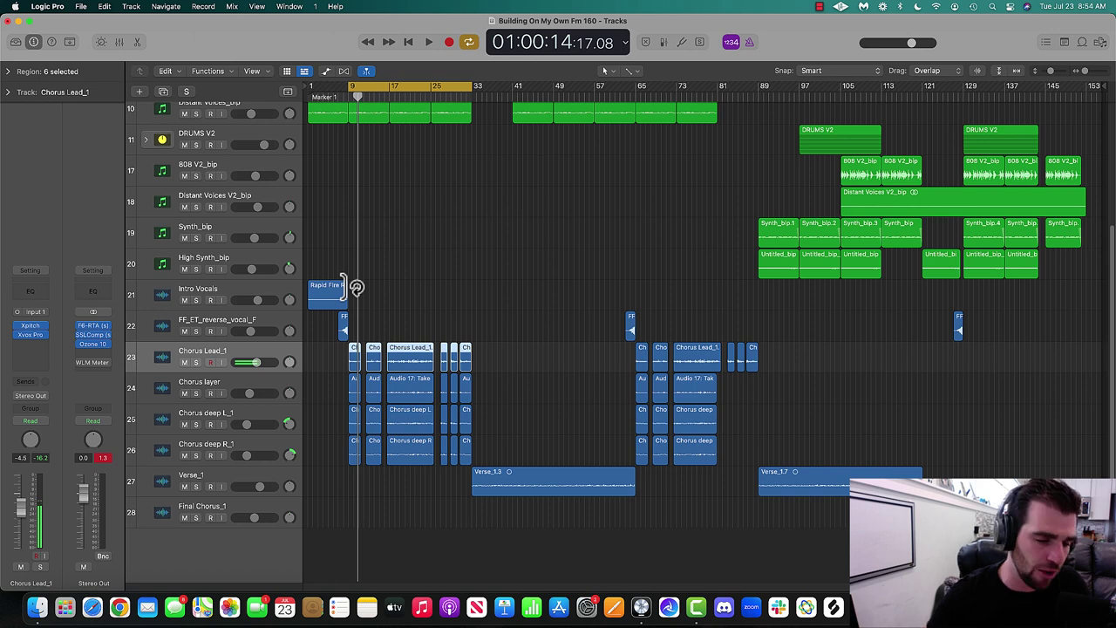
click(139, 92)
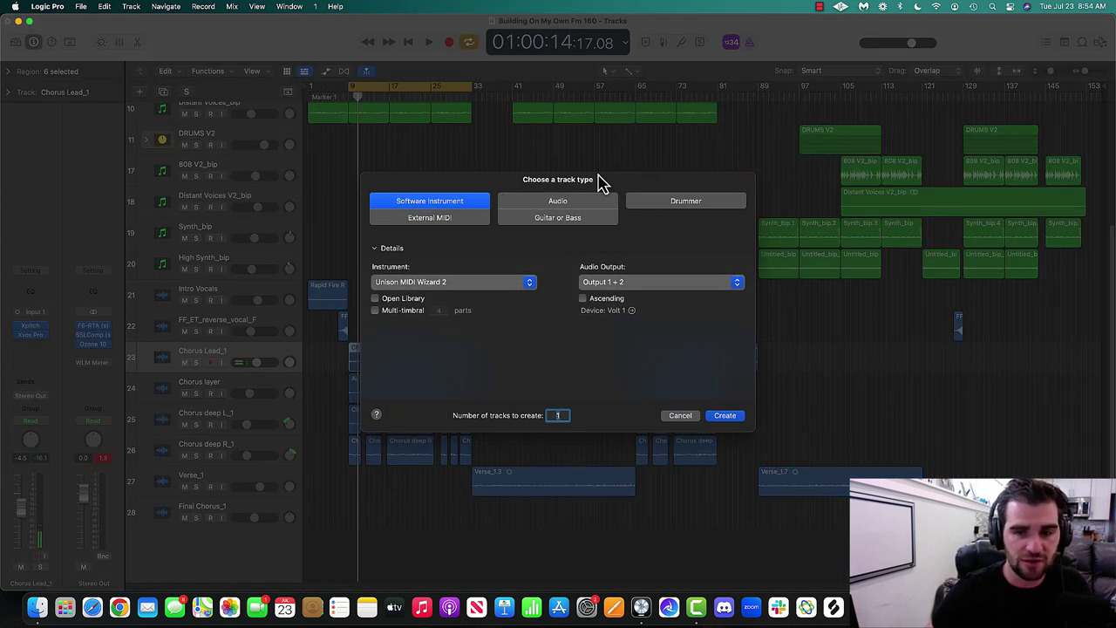
click(682, 415)
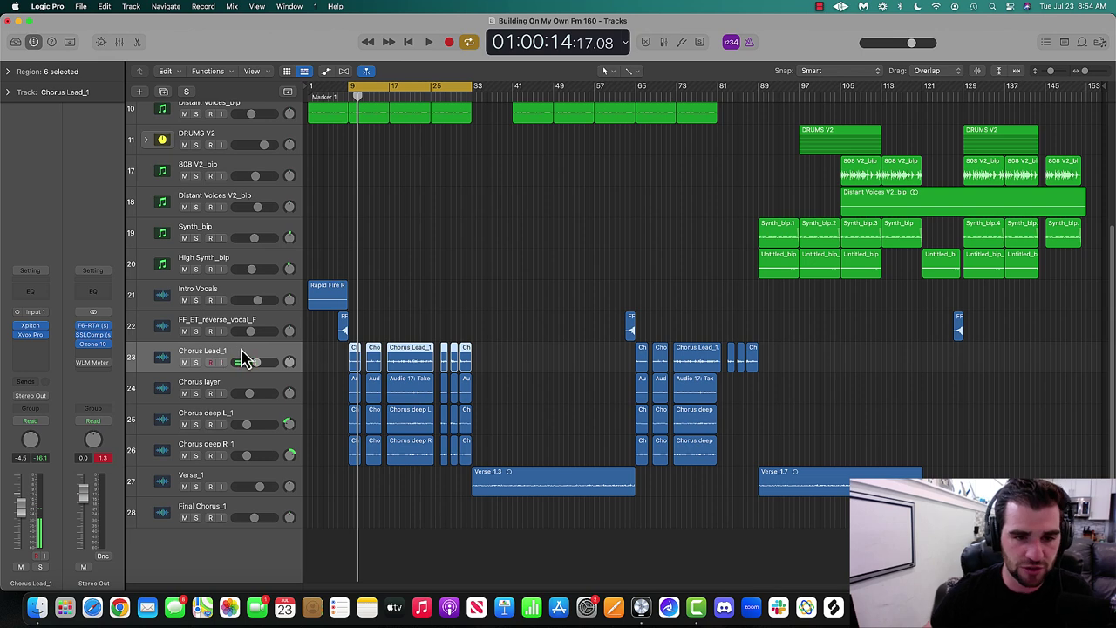
key(super+d)
drag(239, 383, 224, 349)
drag(185, 394, 185, 517)
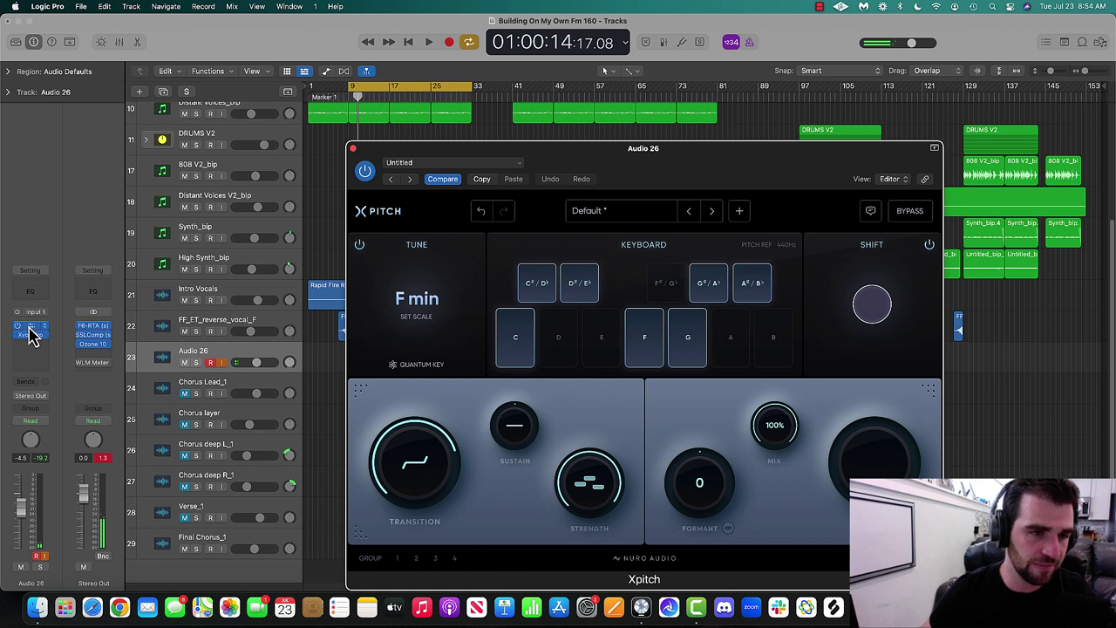
click(354, 150)
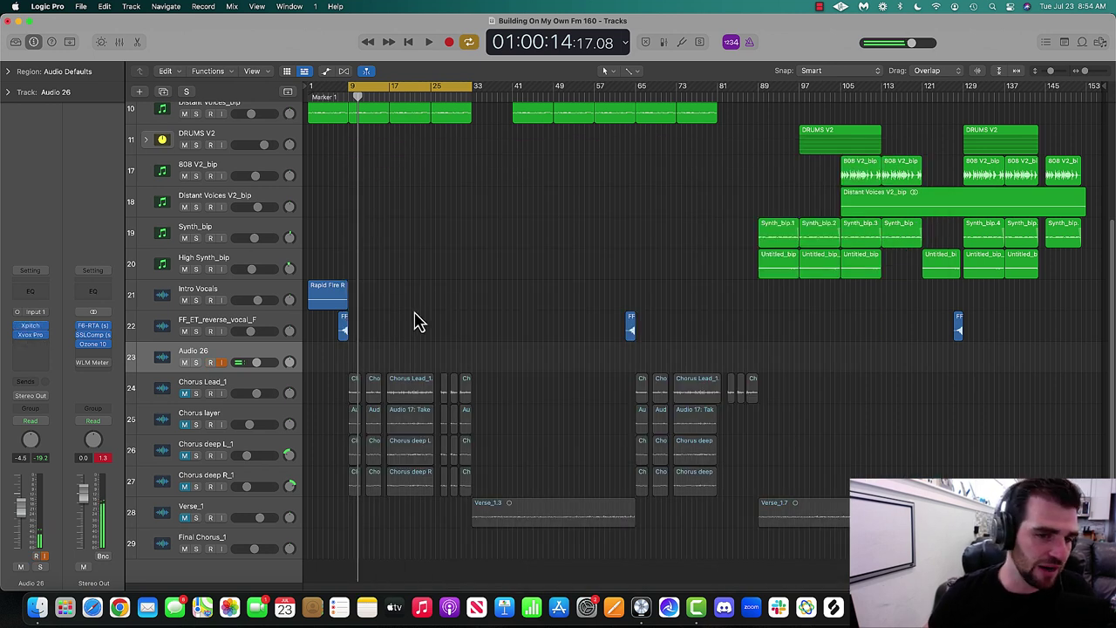
Play the cycle range while monitoring vocals through Audio 26, resetting that track's volume to 0.0 dB.
key(space)
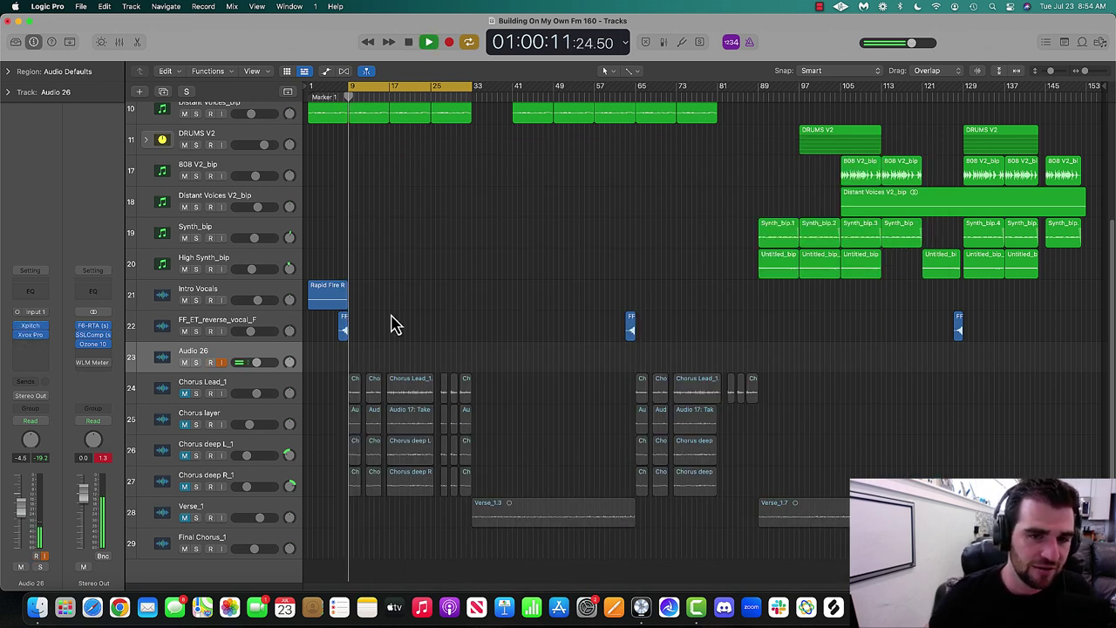
alt+click(270, 366)
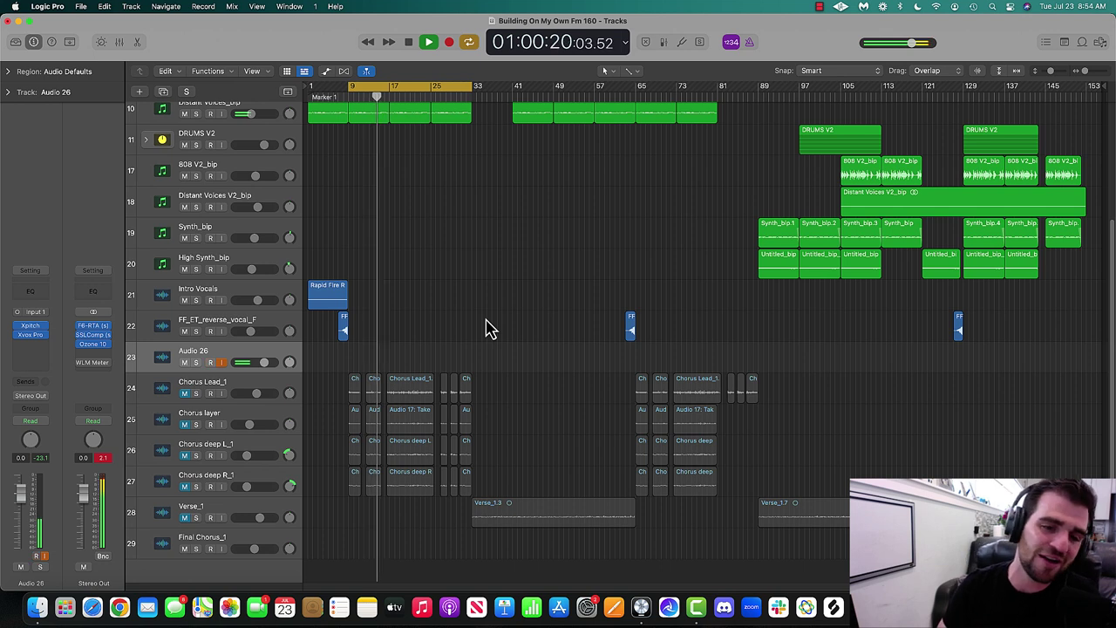
key(space)
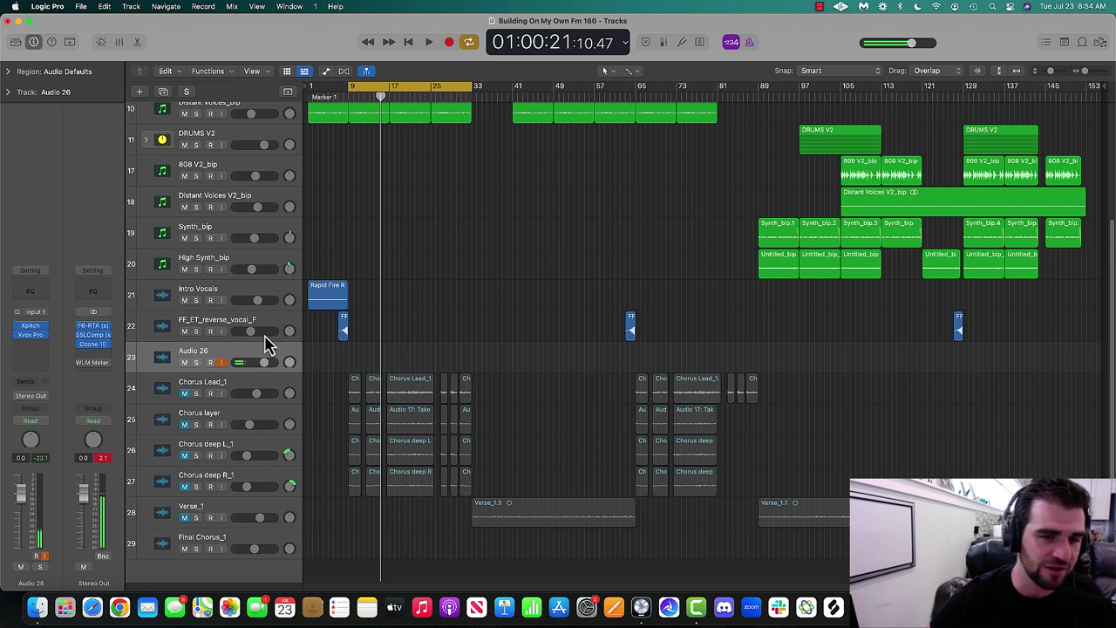
Delete the Audio 26 track and unmute Chorus Lead_1, Chorus layer, Chorus deep L_1 and Chorus deep R_1.
key(super+BackSpace)
click(184, 368)
shift+click(188, 453)
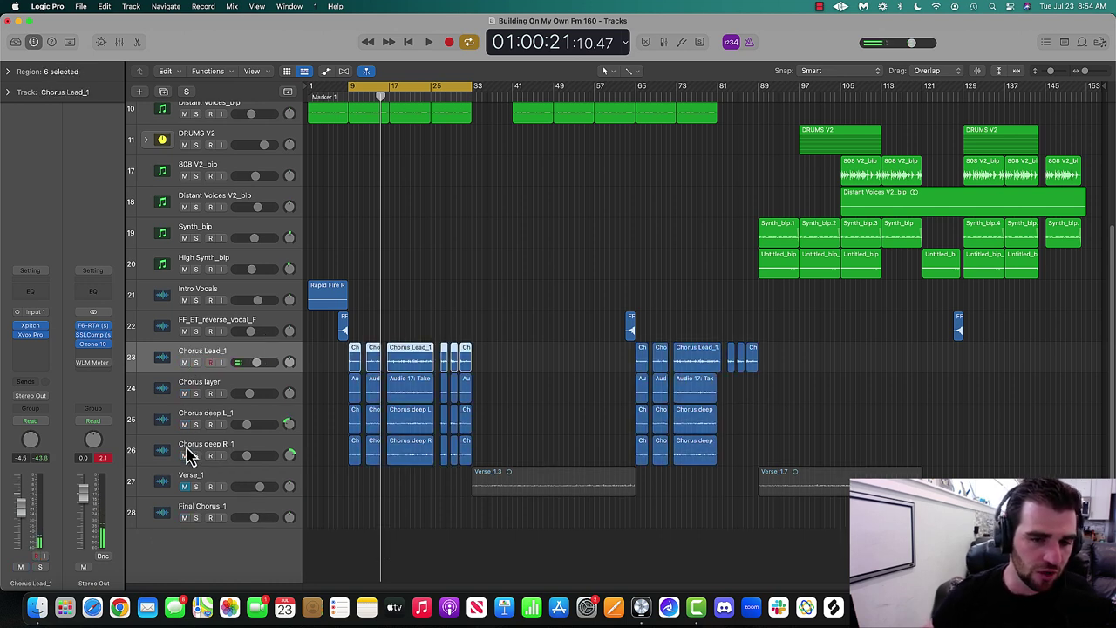
Switch to Notes, go to the verse story outlines in the "Beats to write to" note, and hide the folder list.
click(367, 616)
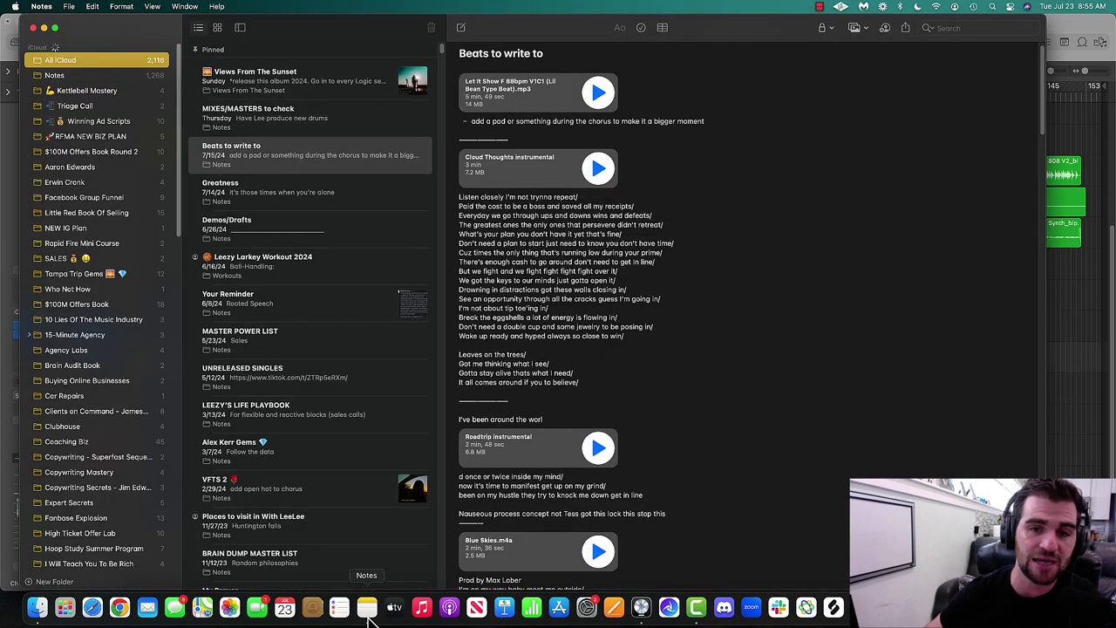
scroll(706, 324, down, 20)
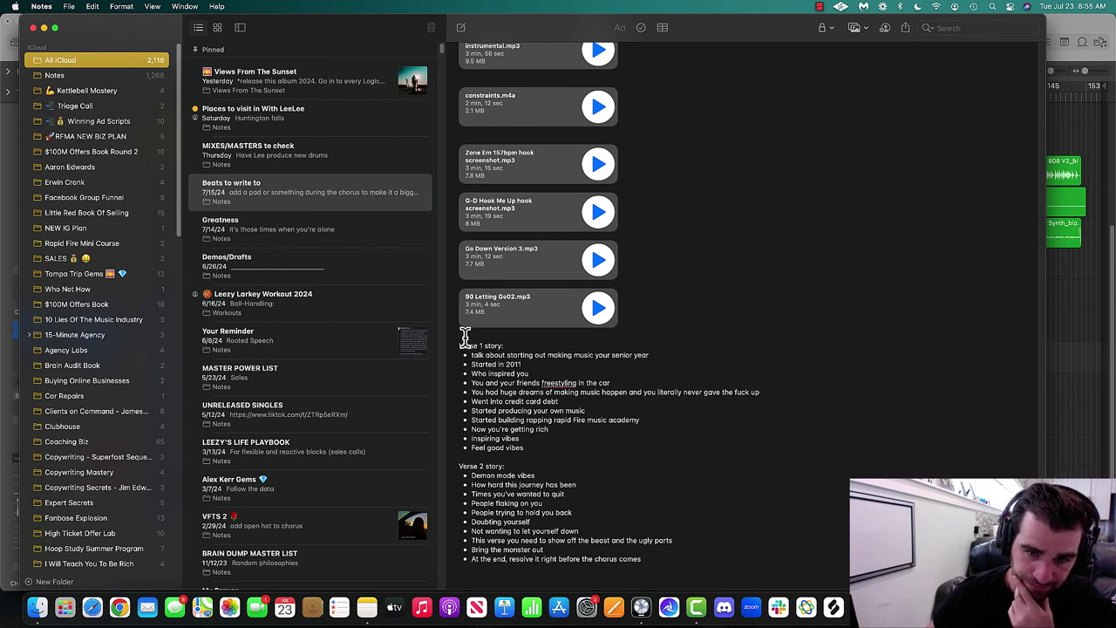
drag(179, 259, 37, 277)
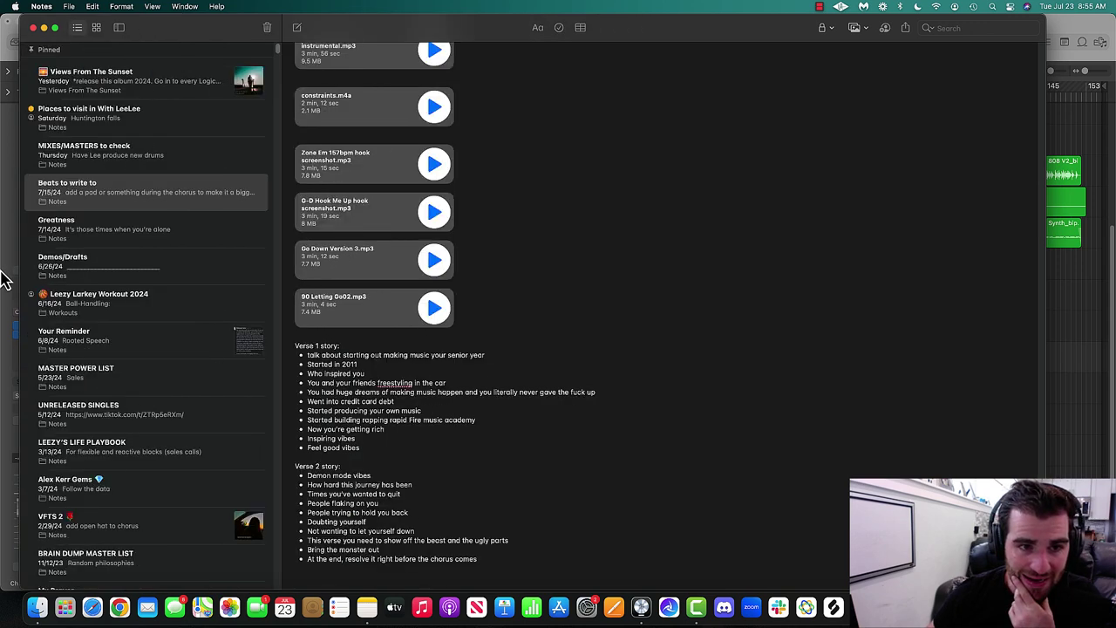
scroll(288, 375, down, 2)
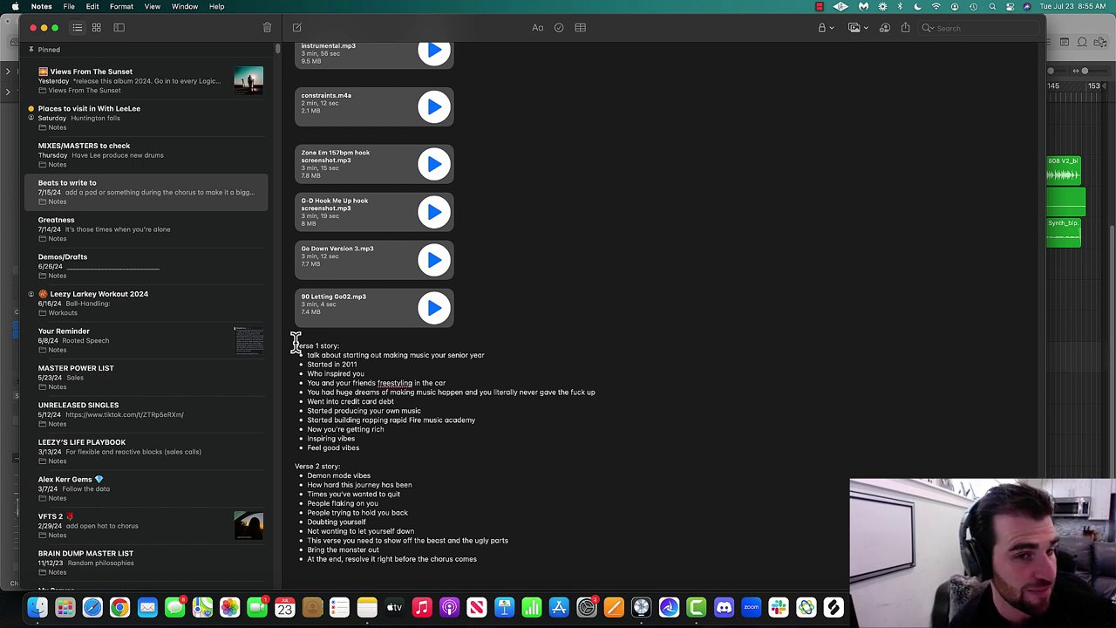
Examine the attached beats and lyrics from the beginning of the note down to the Verse 1 and Verse 2 story outlines.
scroll(466, 230, up, 15)
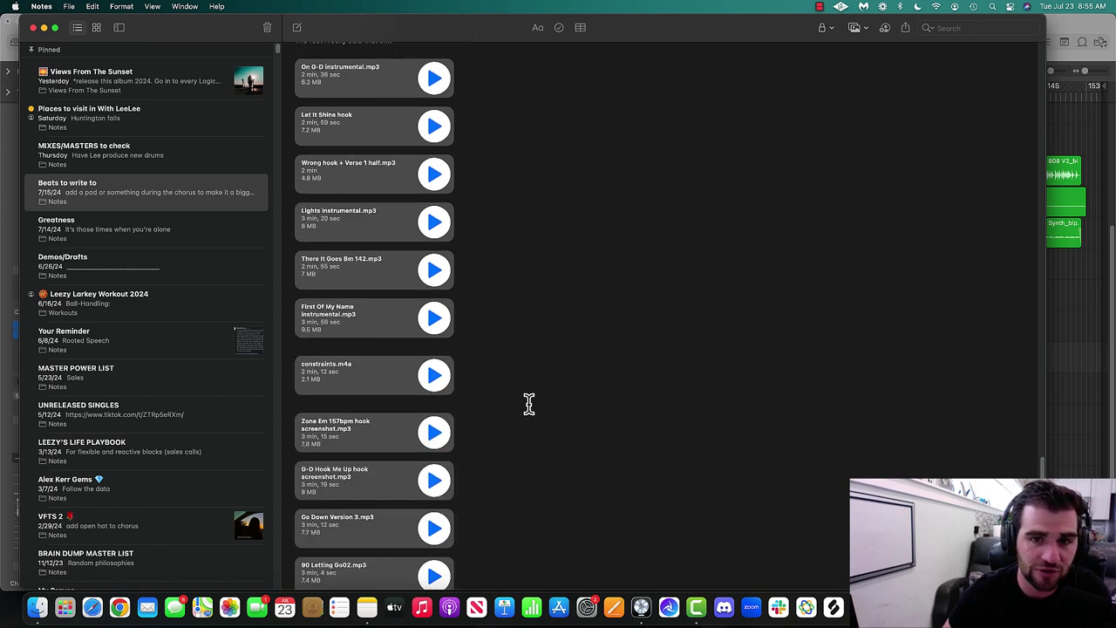
scroll(440, 287, up, 5)
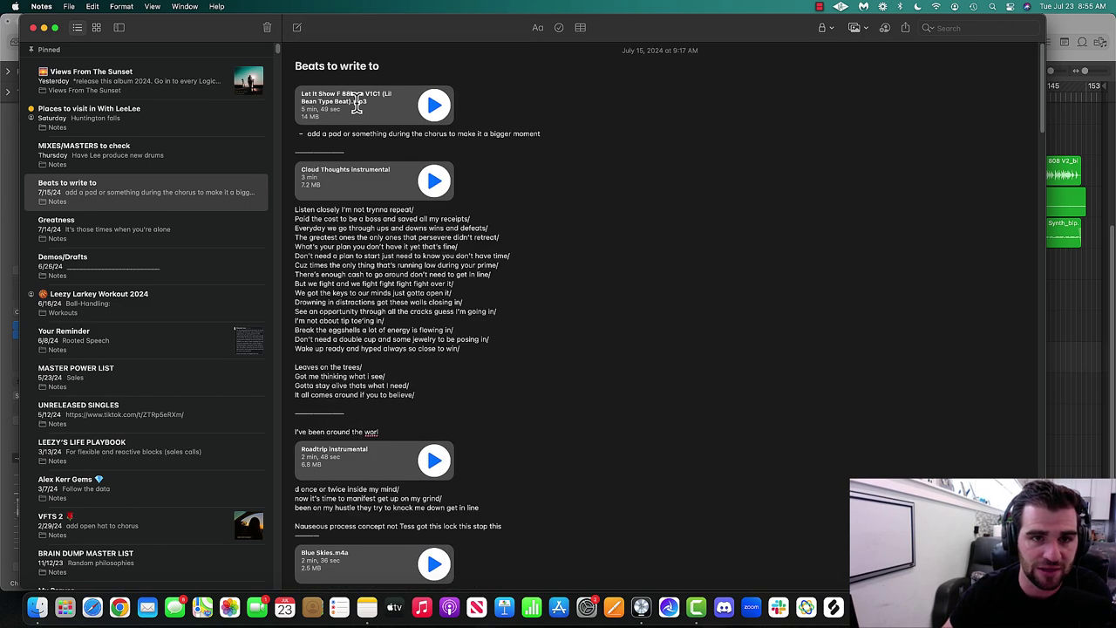
scroll(431, 223, down, 15)
scroll(434, 253, down, 15)
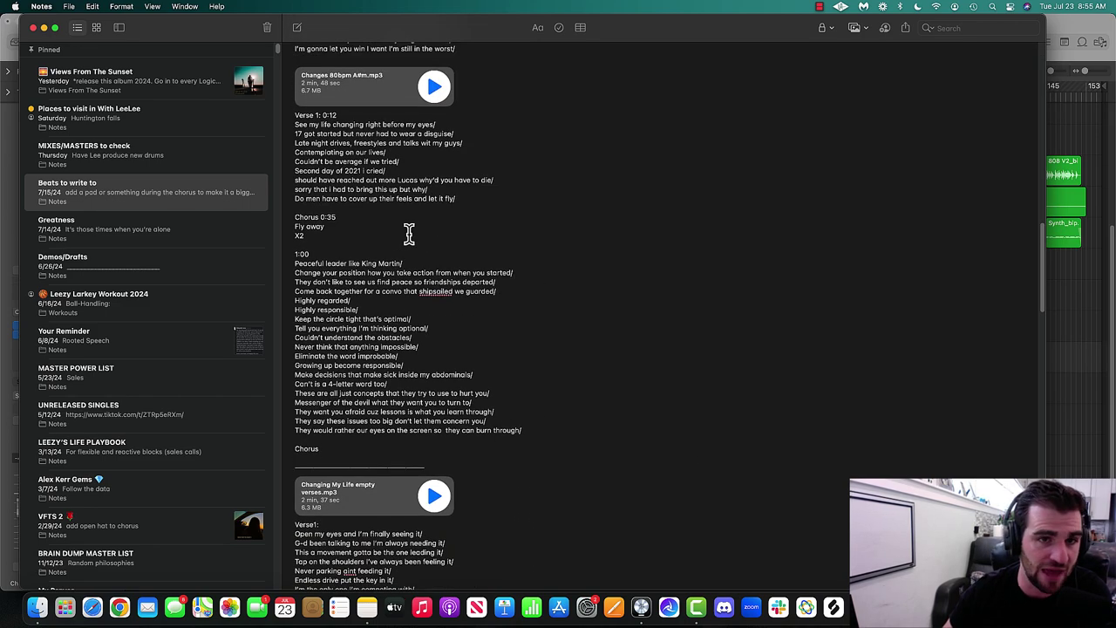
scroll(381, 190, down, 15)
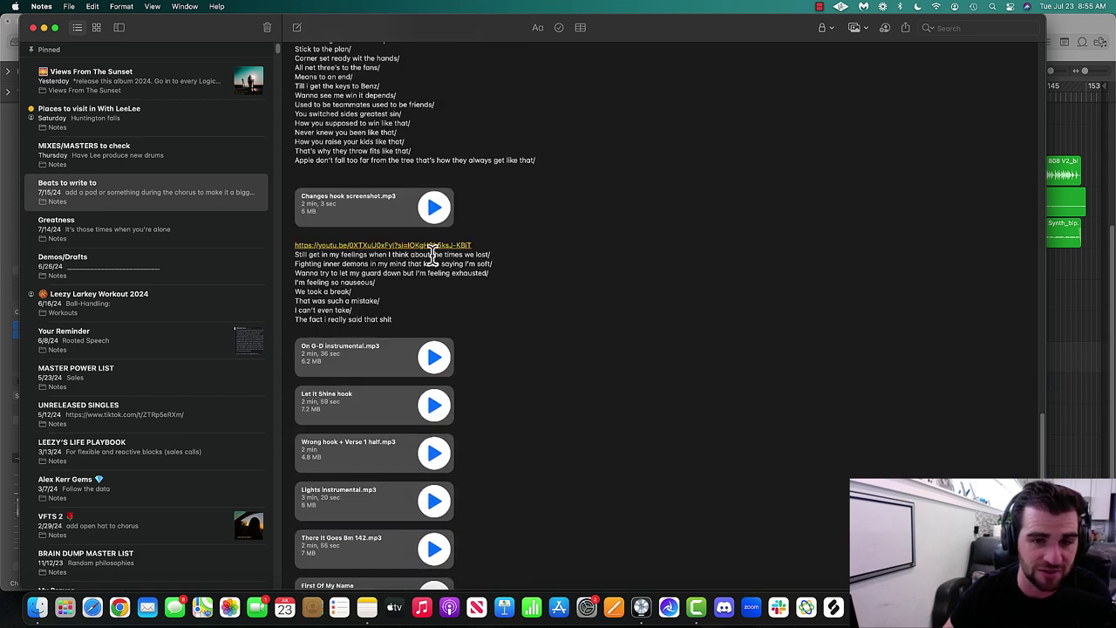
scroll(427, 288, down, 2)
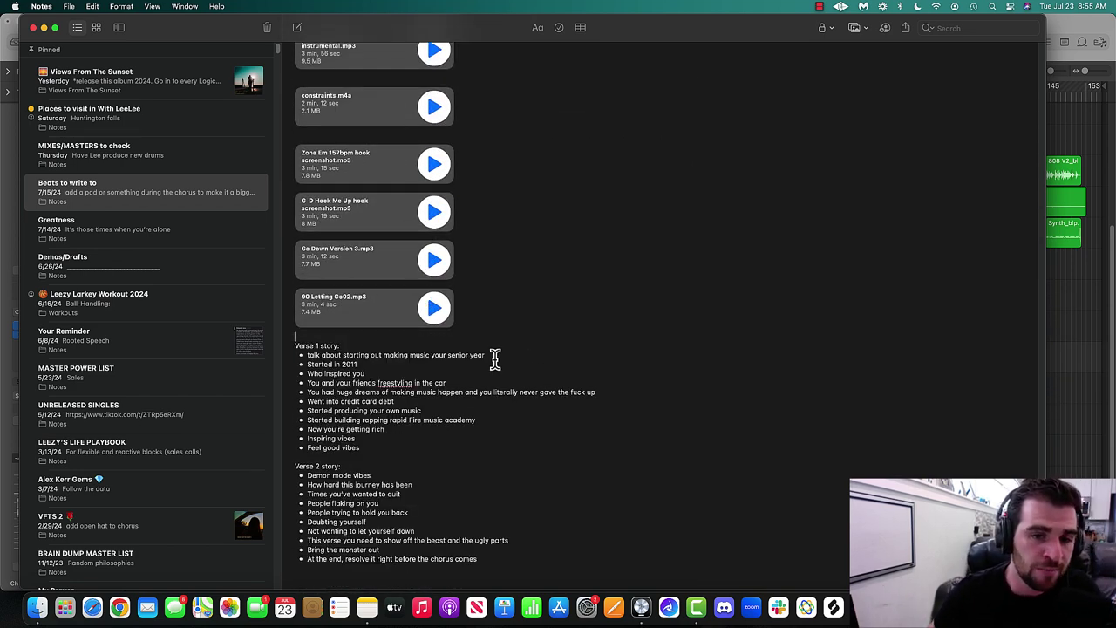
Remove the blank lines before and after the constraints.m4a attachment.
scroll(532, 368, up, 5)
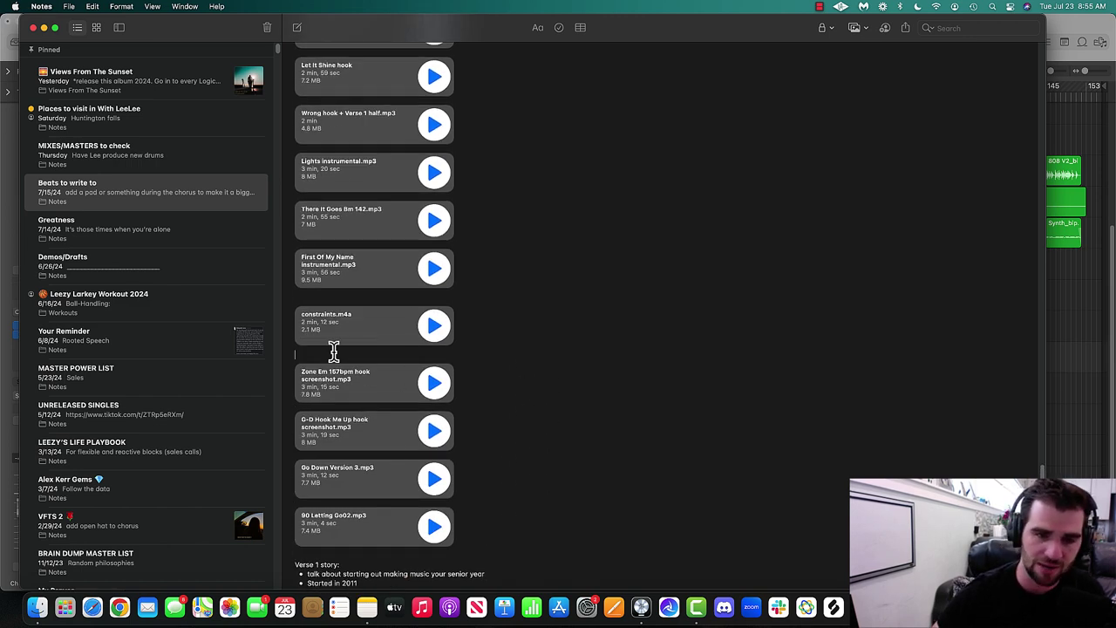
key(BackSpace)
key(BackSpace)
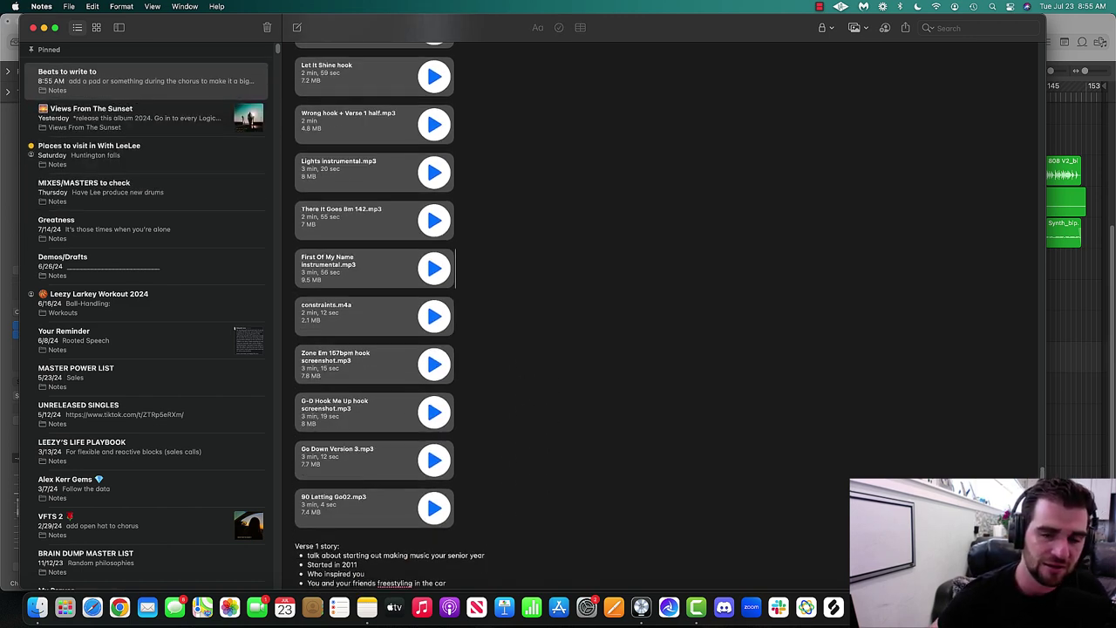
Remove the blank line between the Flying High Em 80.mp3 and Losin' It Em 140bpm.mp3 attachments.
scroll(550, 406, up, 2)
scroll(532, 436, down, 2)
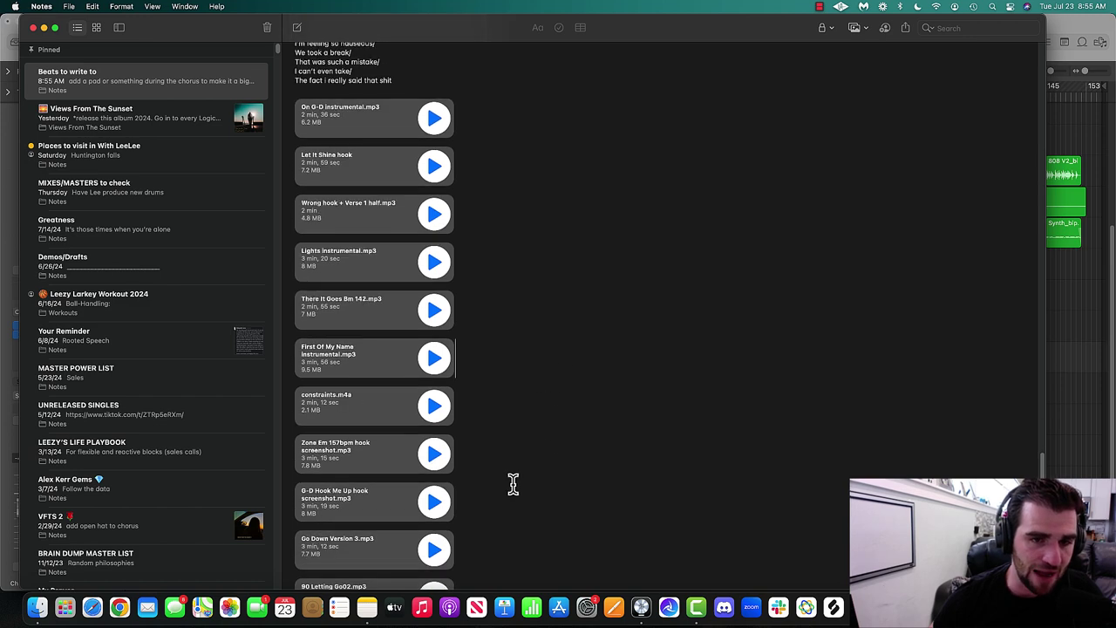
scroll(512, 482, up, 5)
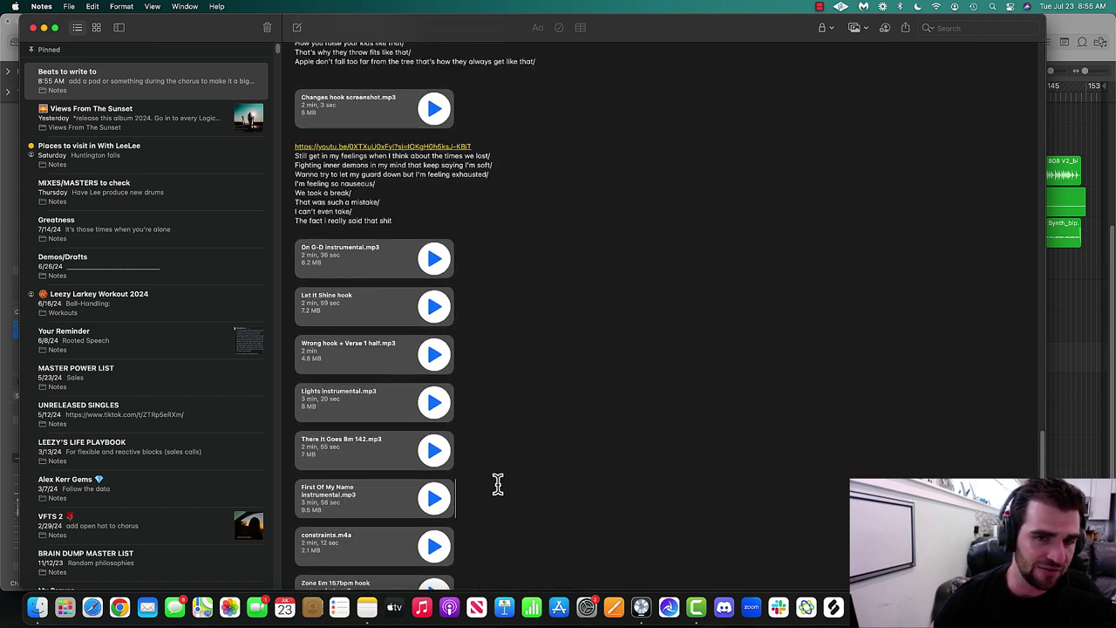
scroll(511, 461, up, 4)
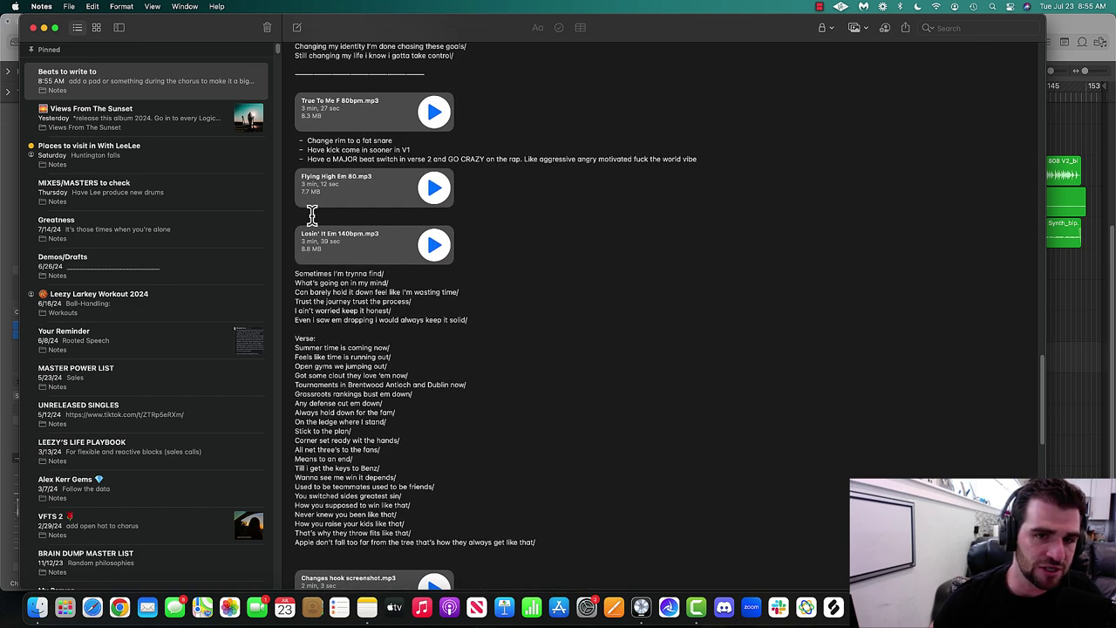
click(311, 215)
key(BackSpace)
Look through the earlier beats and lyrics in the note, ending at the Verse 1 story outline.
scroll(430, 273, up, 10)
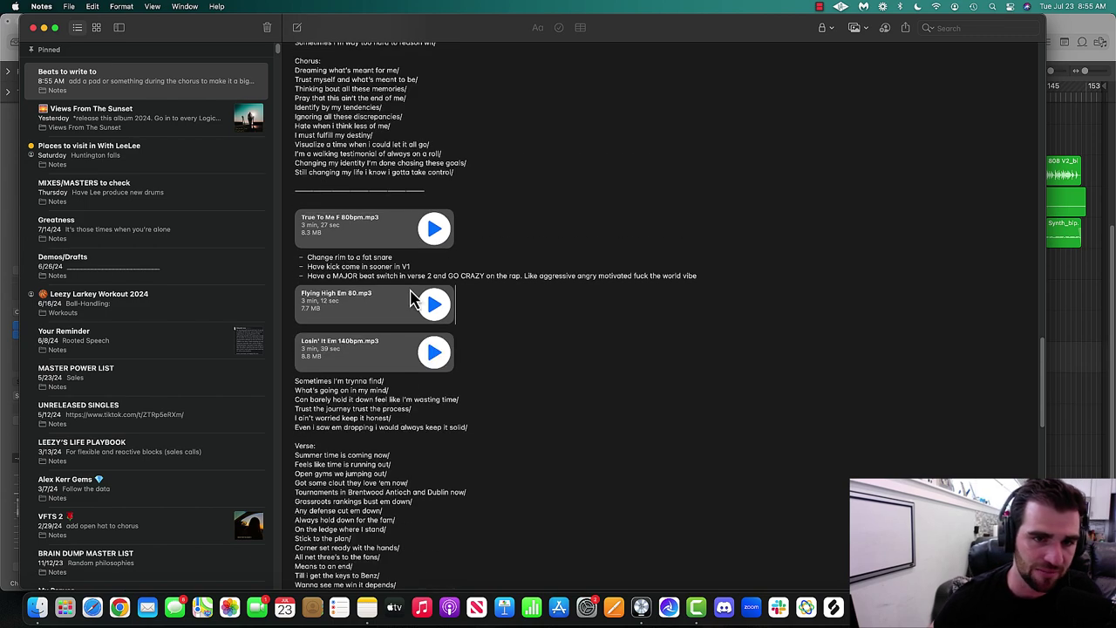
scroll(480, 323, up, 15)
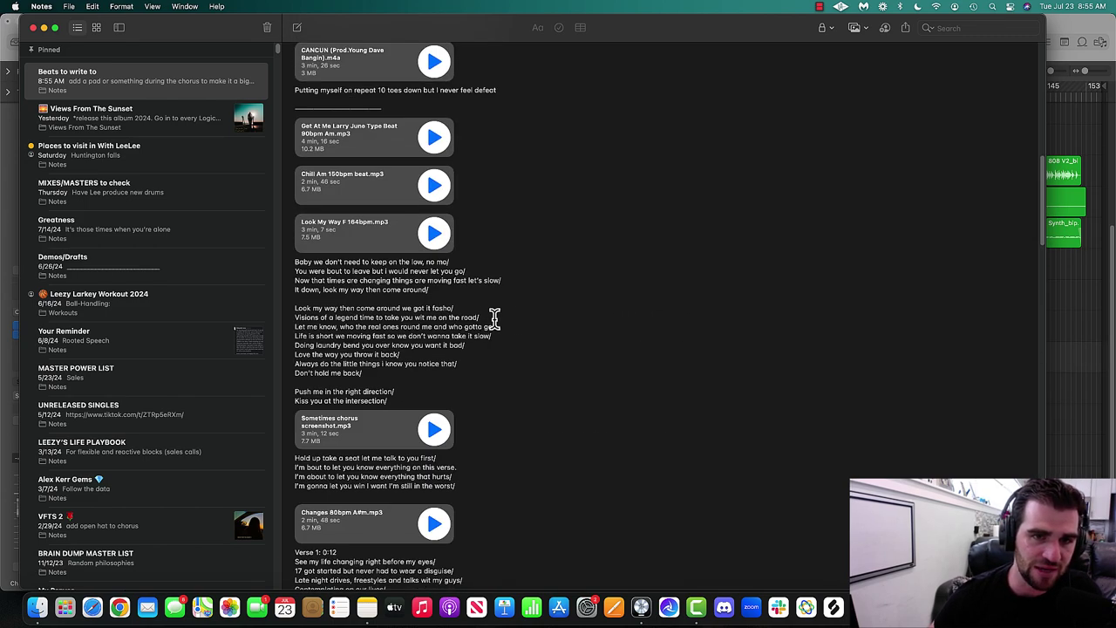
scroll(574, 357, down, 20)
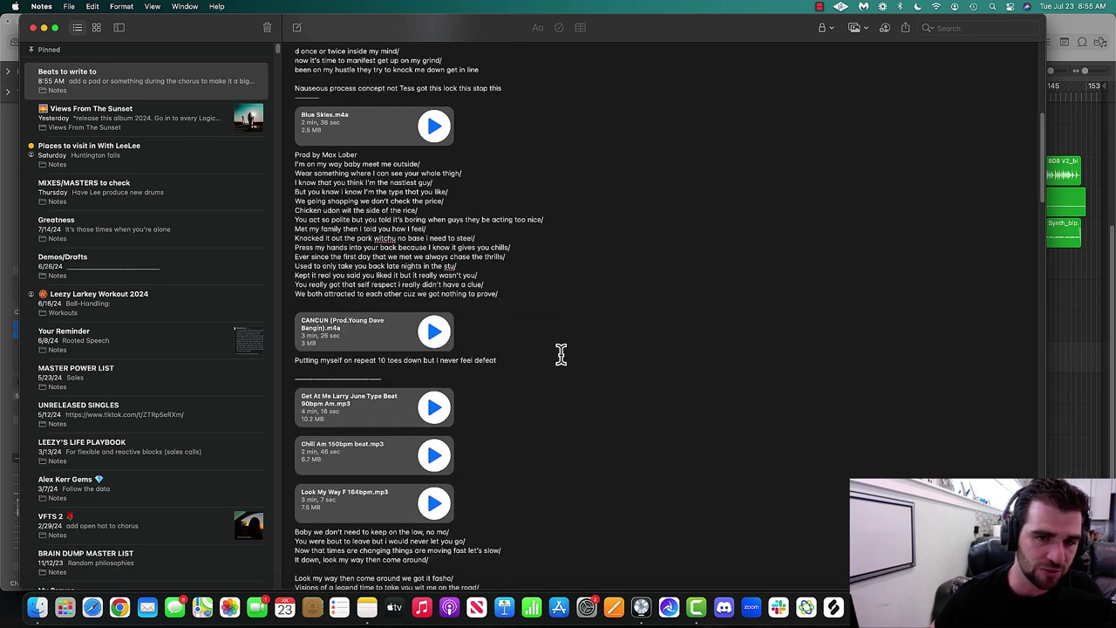
scroll(531, 340, down, 10)
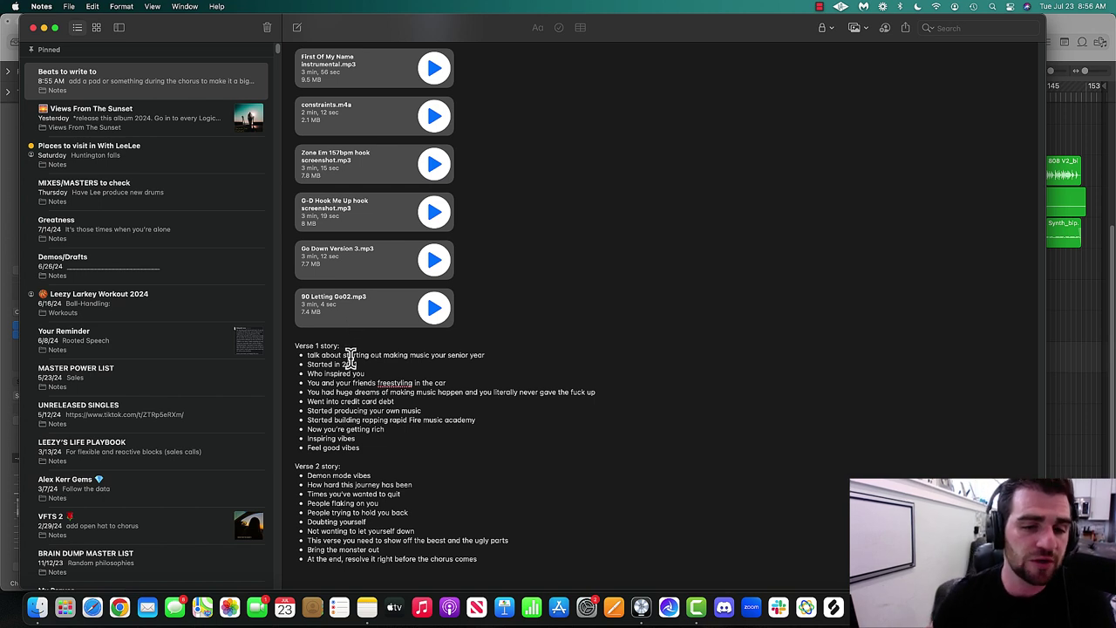
triple_click(314, 337)
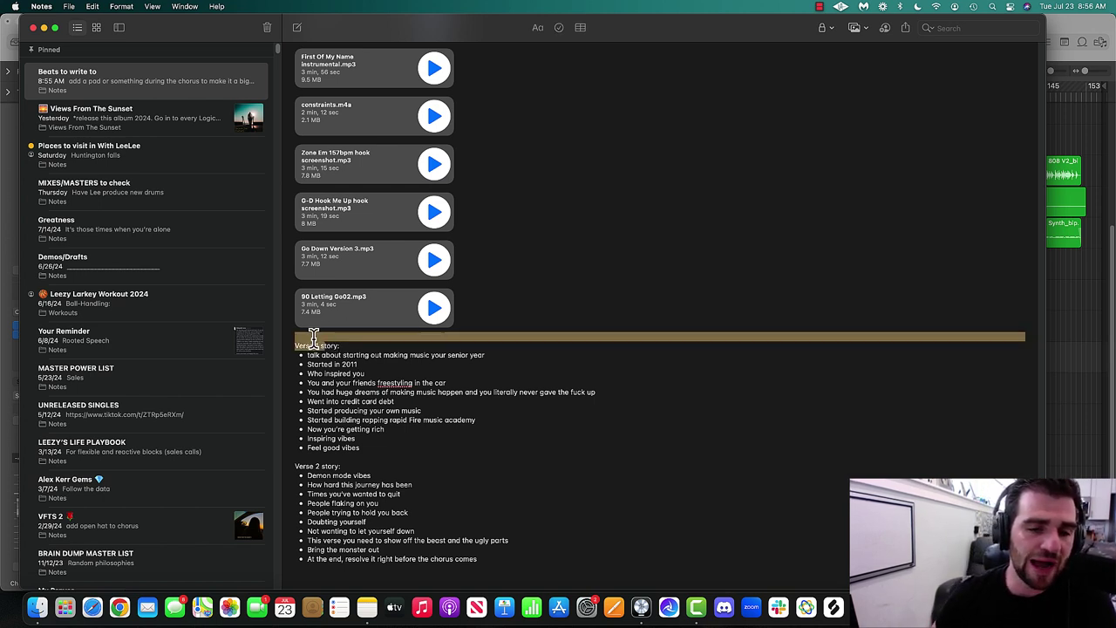
click(295, 340)
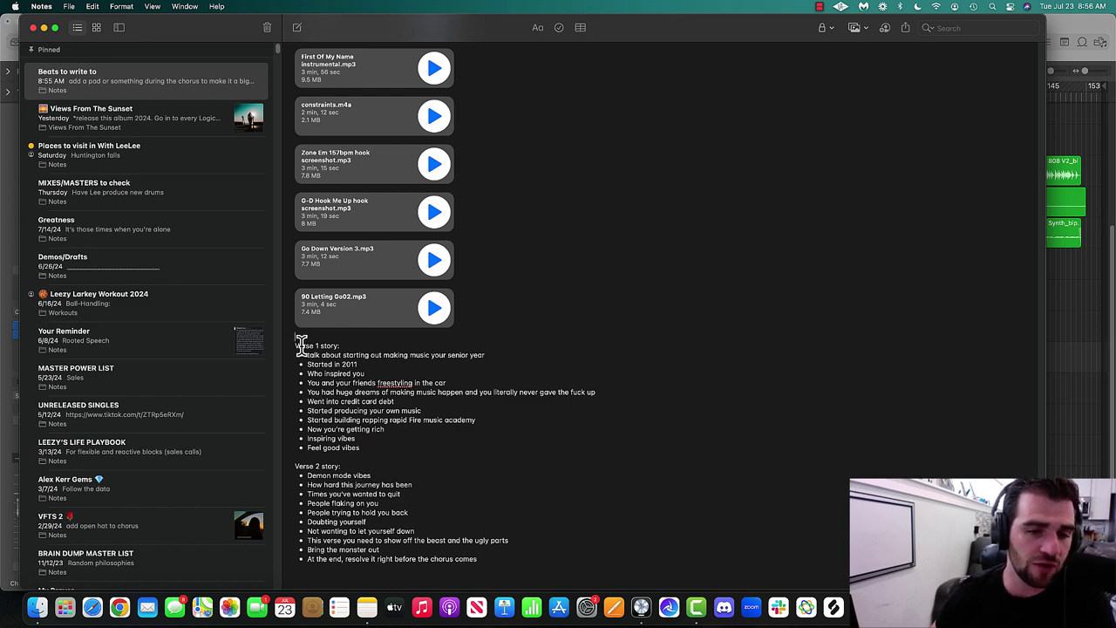
Switch to Logic Pro, turn off the cycle, and play the song from bar 33, where the first verse starts.
click(1088, 417)
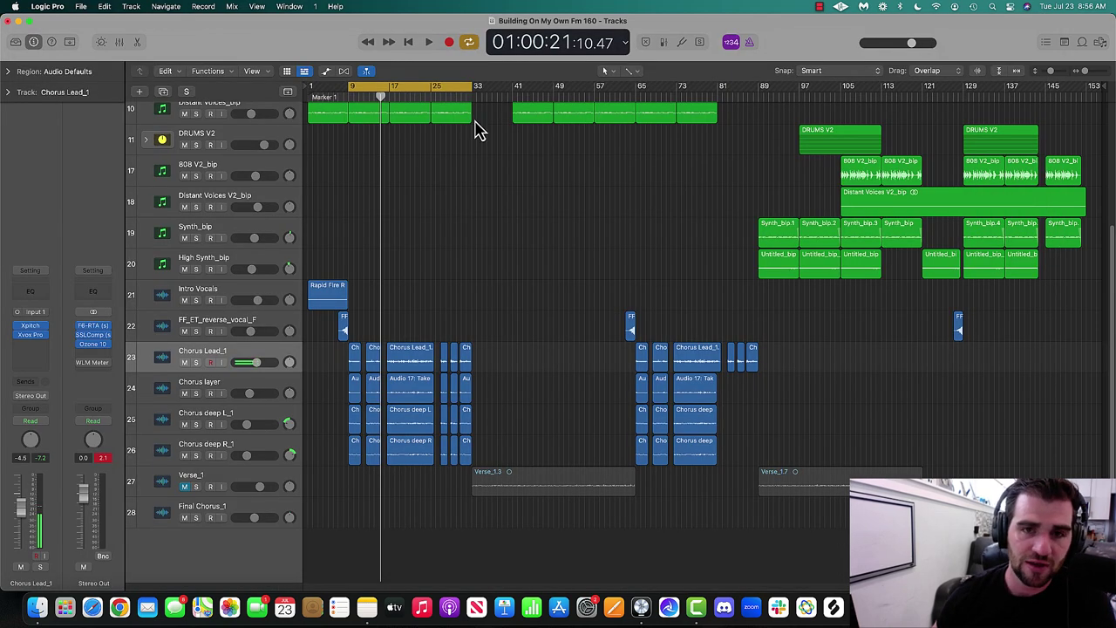
click(472, 94)
click(472, 87)
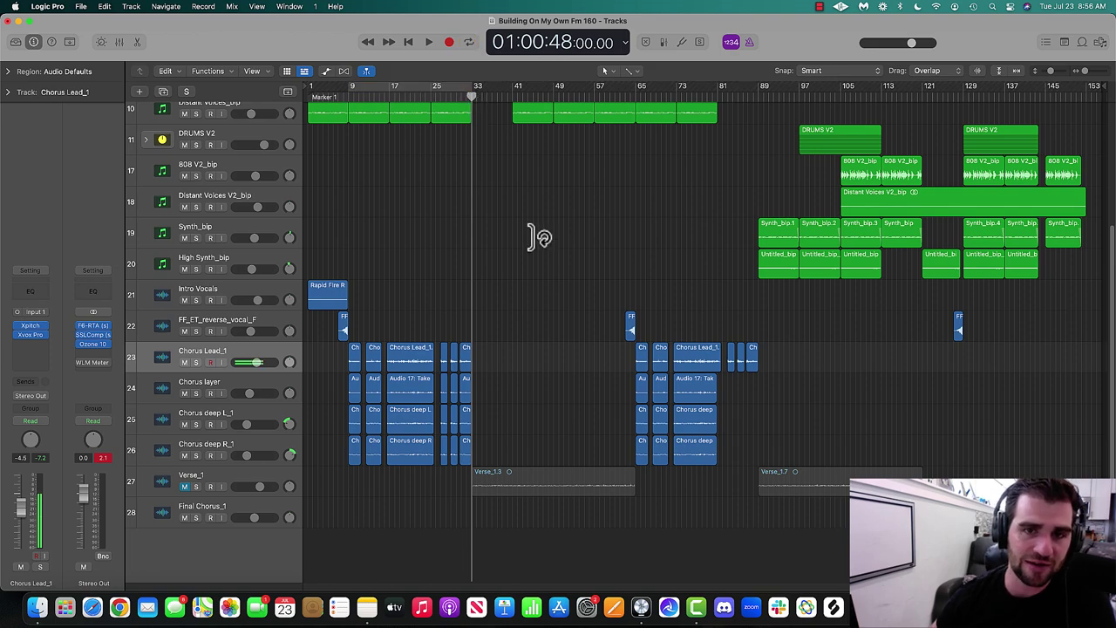
key(space)
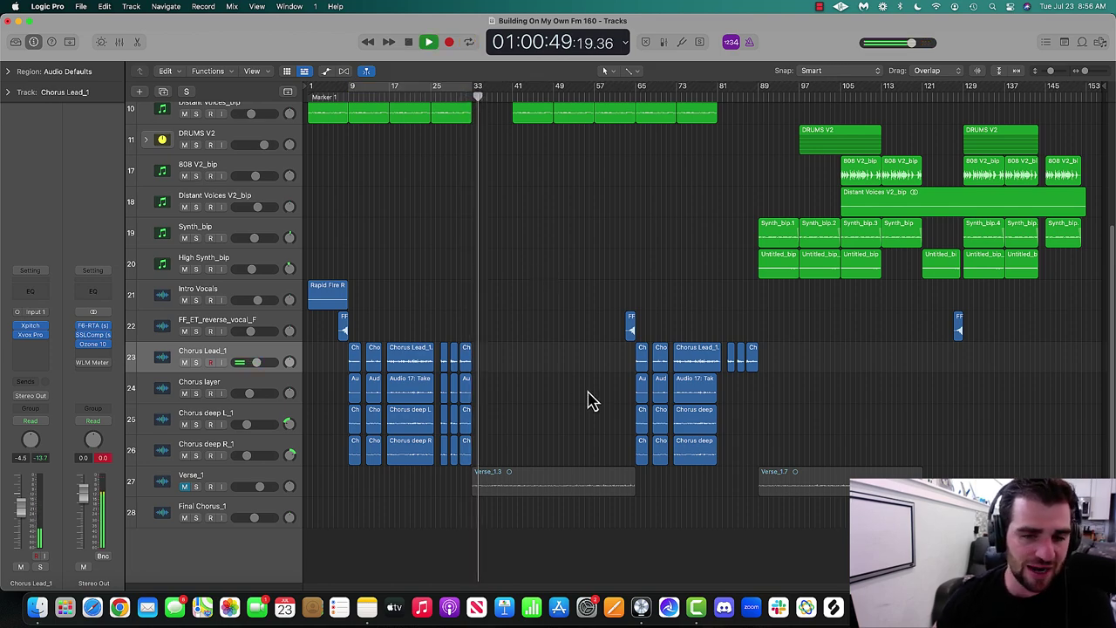
Switch to Notes with the beat playing and highlight the Verse 1 story points, starting with making music senior year.
key(ctrl+Up)
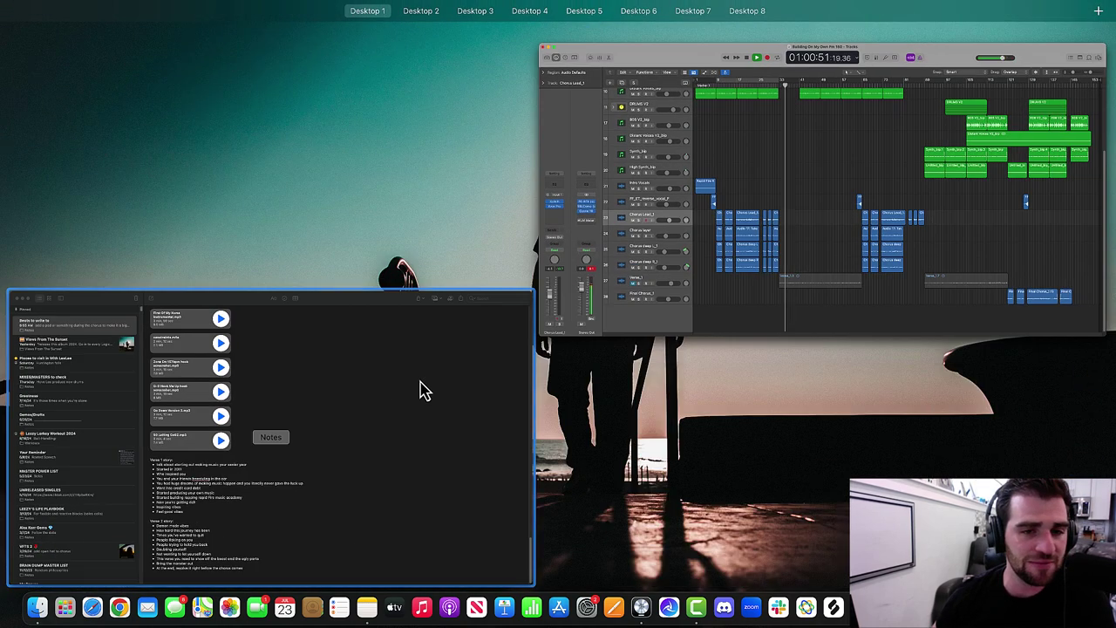
click(422, 390)
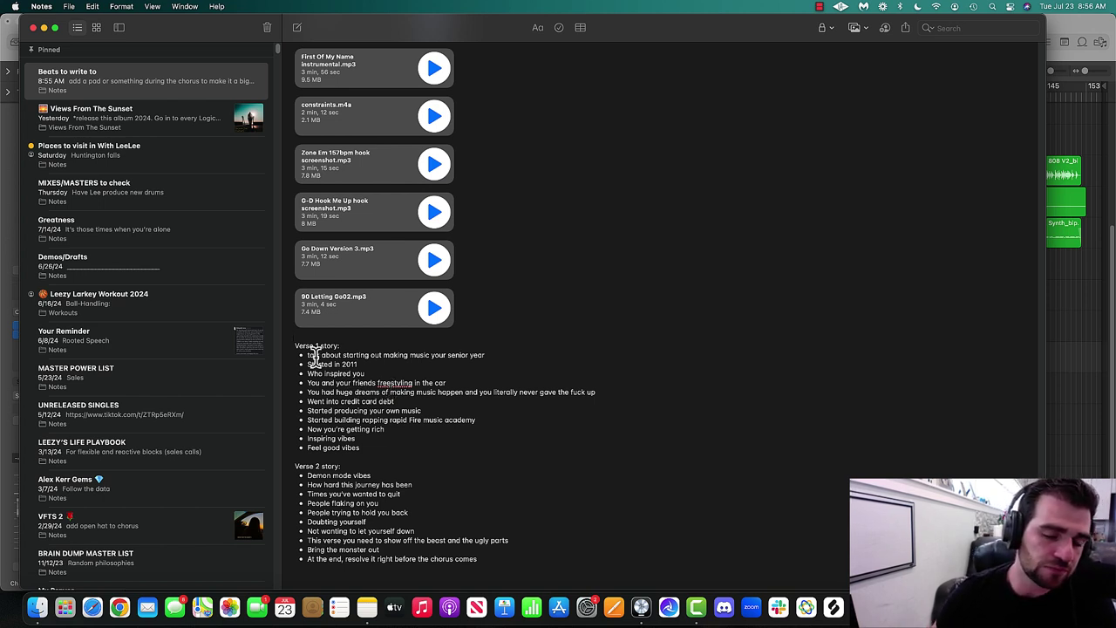
drag(305, 355, 486, 355)
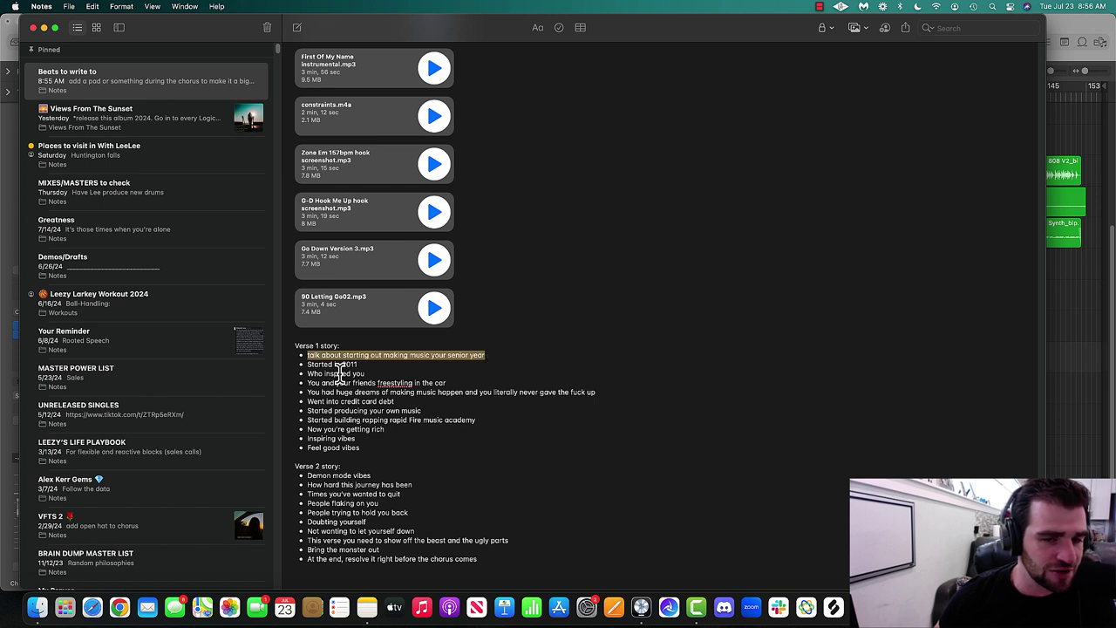
drag(308, 366, 414, 442)
click(410, 440)
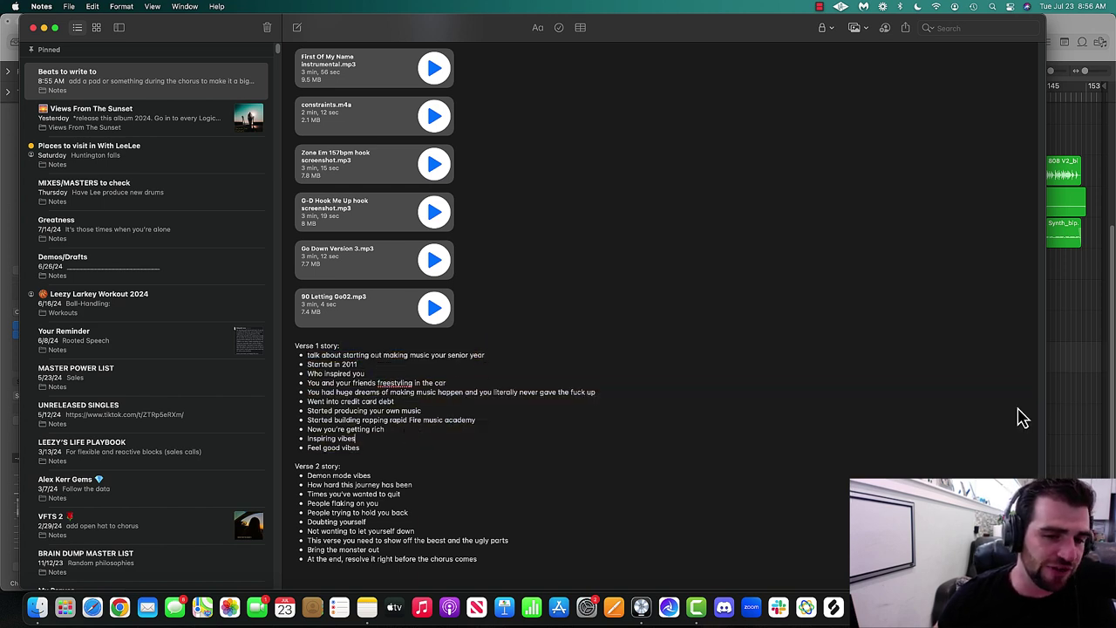
Stop playback in Logic Pro and return to Notes to highlight the whole Verse 1 story list.
click(1097, 455)
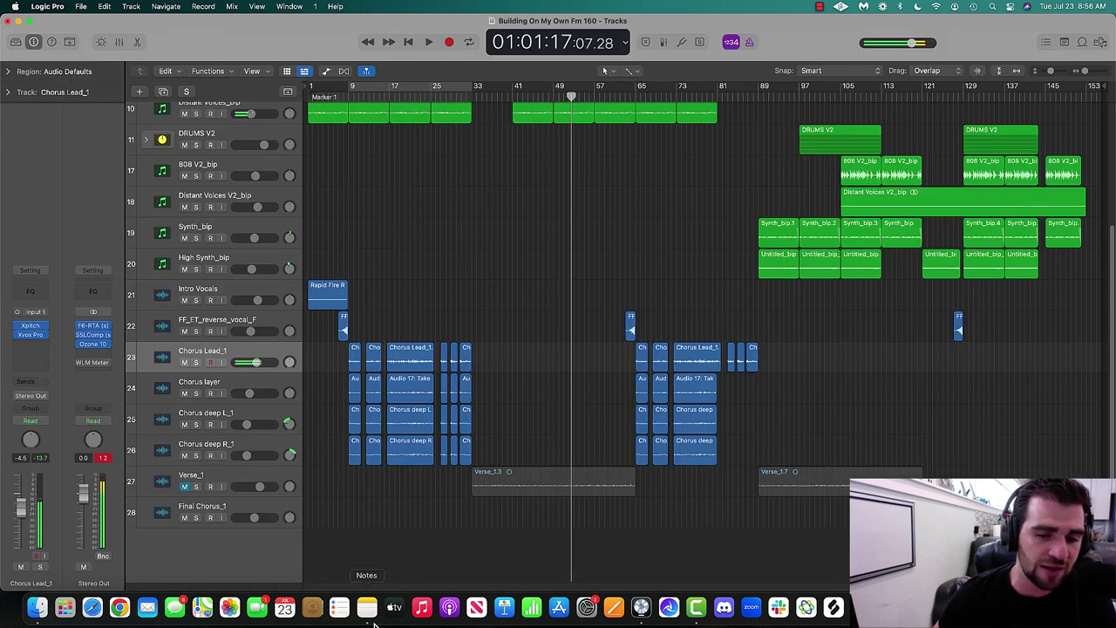
click(366, 608)
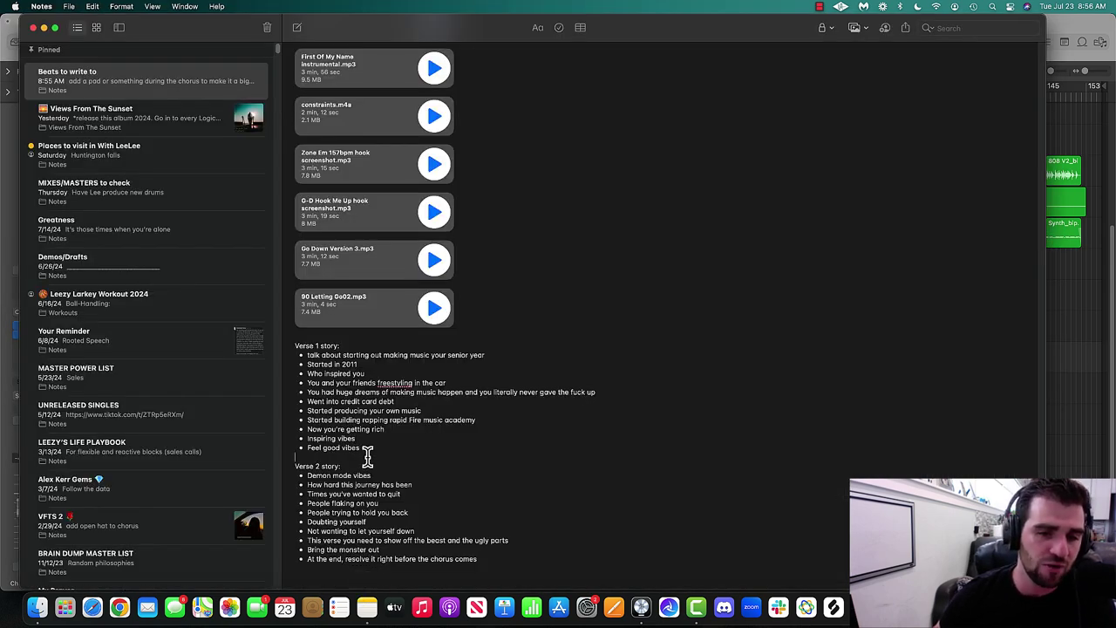
drag(364, 448, 291, 353)
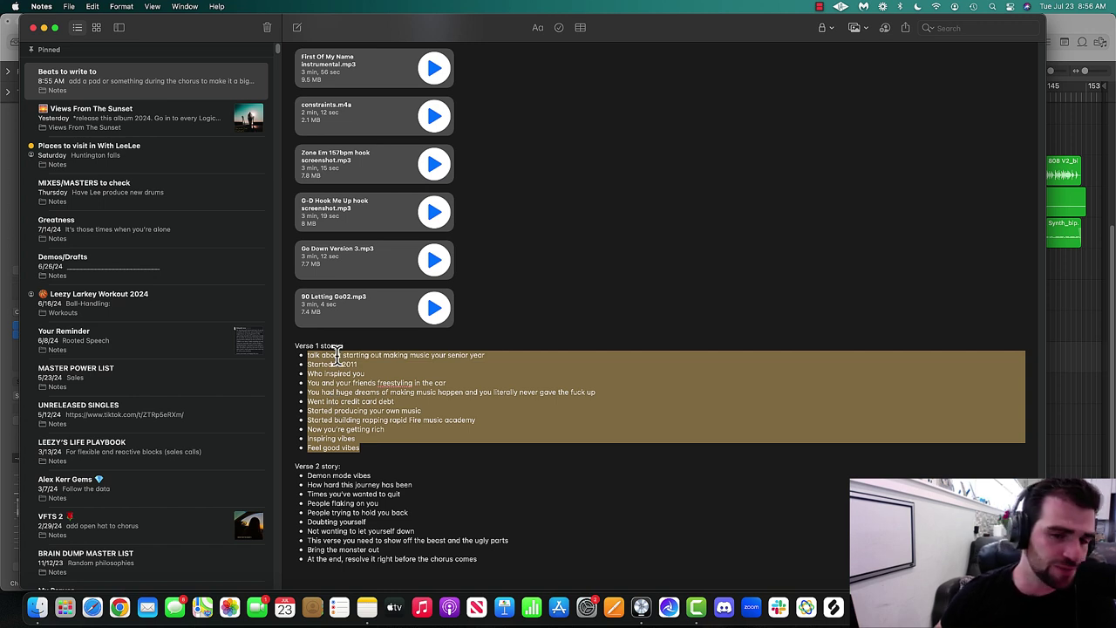
click(329, 361)
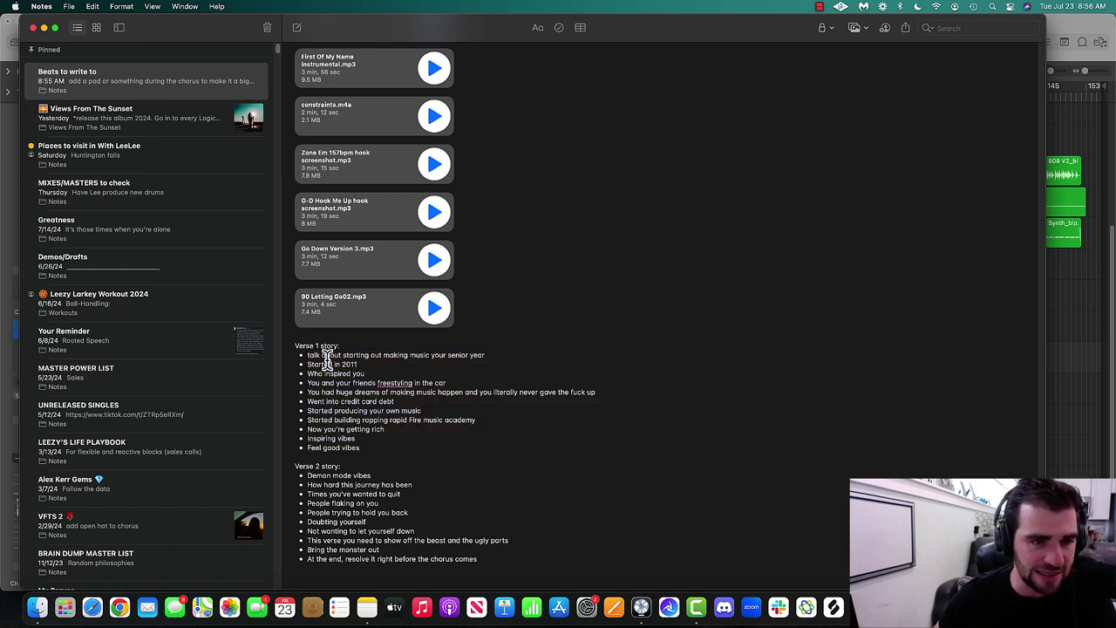
Switch to Logic Pro and point out the second-verse DRUMS V2, Synth_bip, High Synth_bip, Distant Voices V2_bip and 808 V2_bip regions.
key(super+Tab)
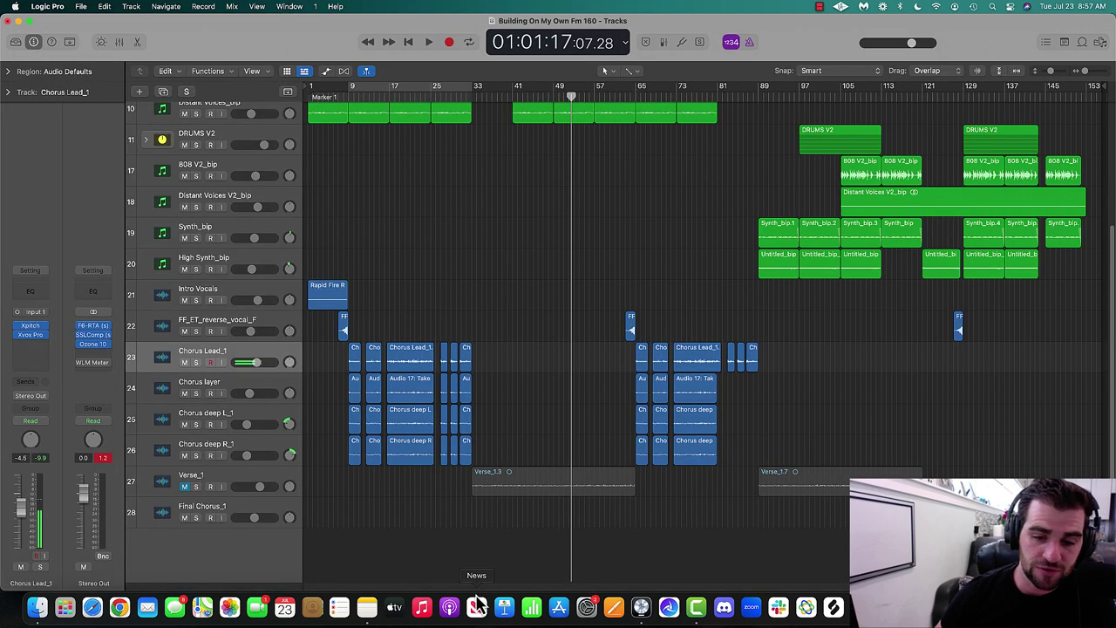
click(715, 96)
drag(720, 96, 746, 95)
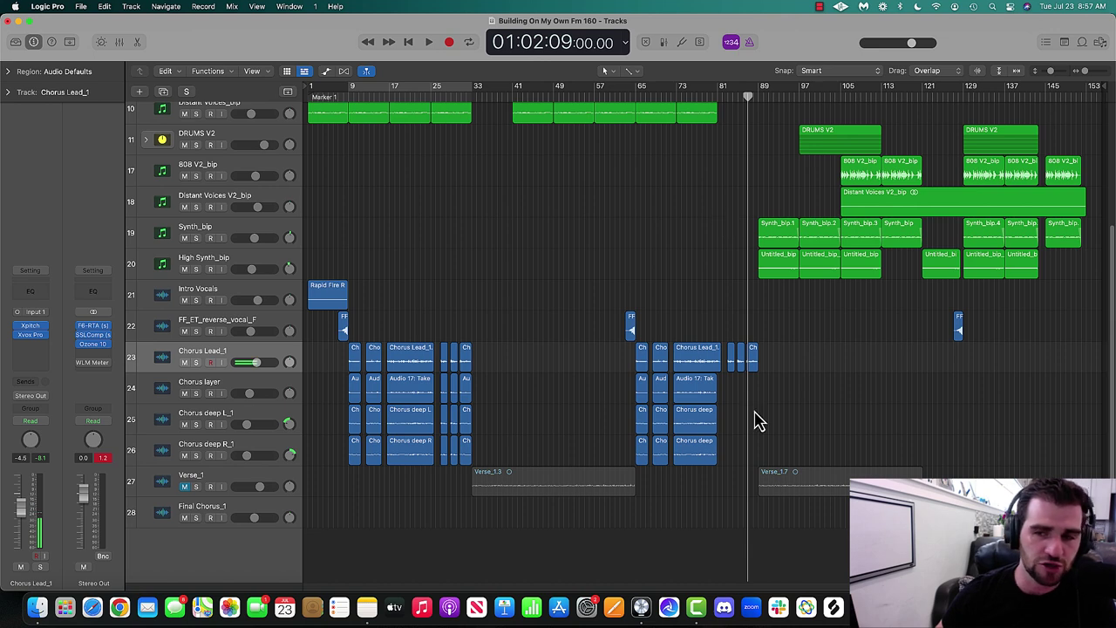
scroll(842, 346, up, 5)
click(824, 288)
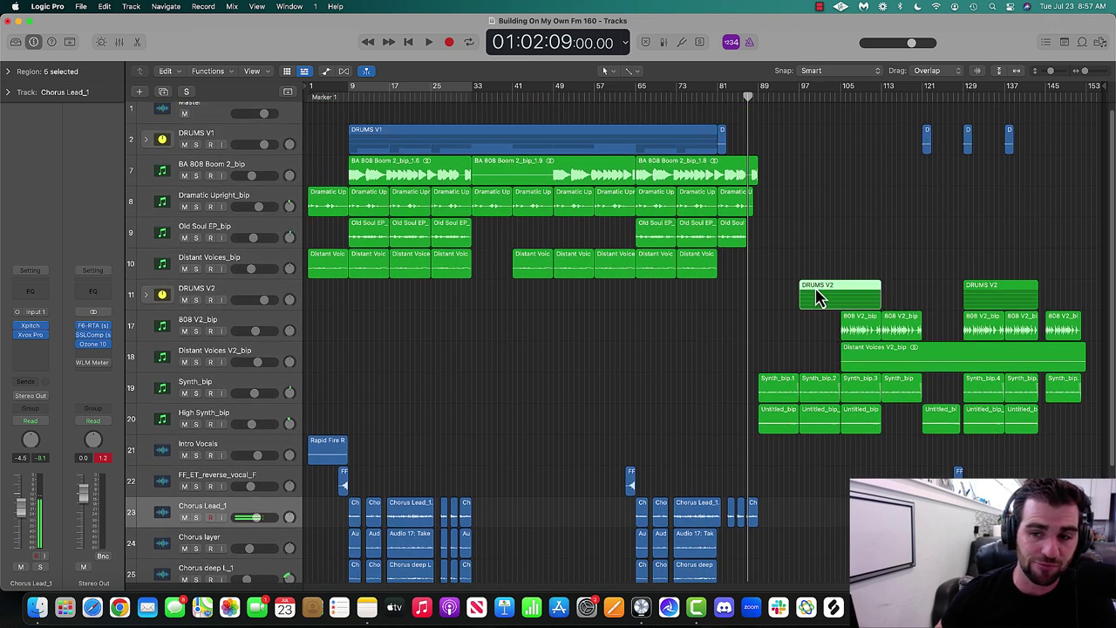
click(763, 397)
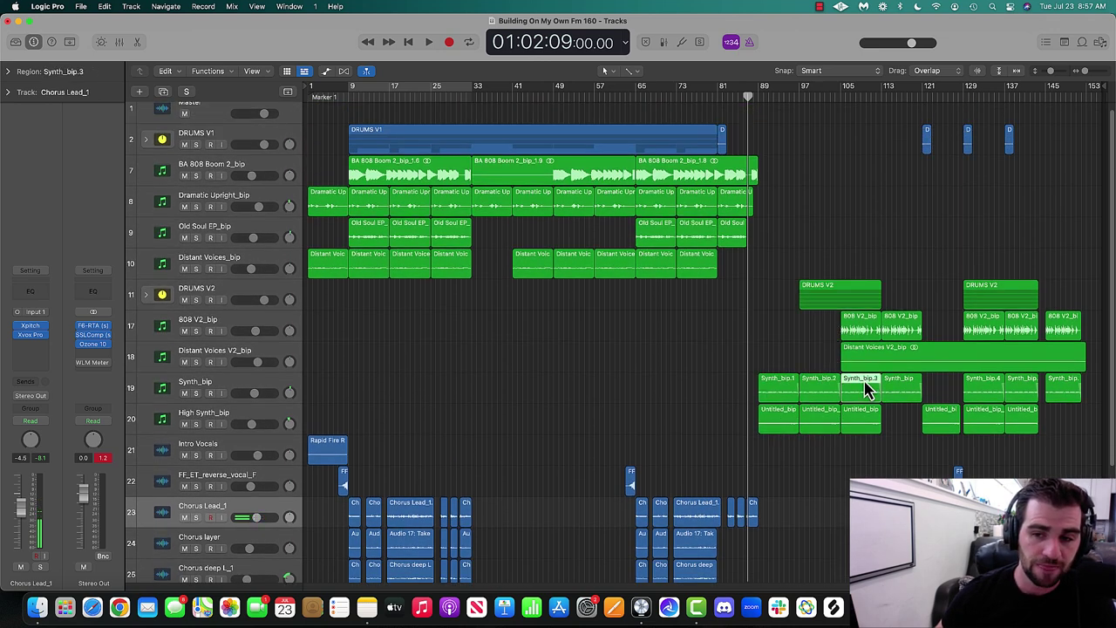
click(862, 416)
click(860, 356)
click(860, 329)
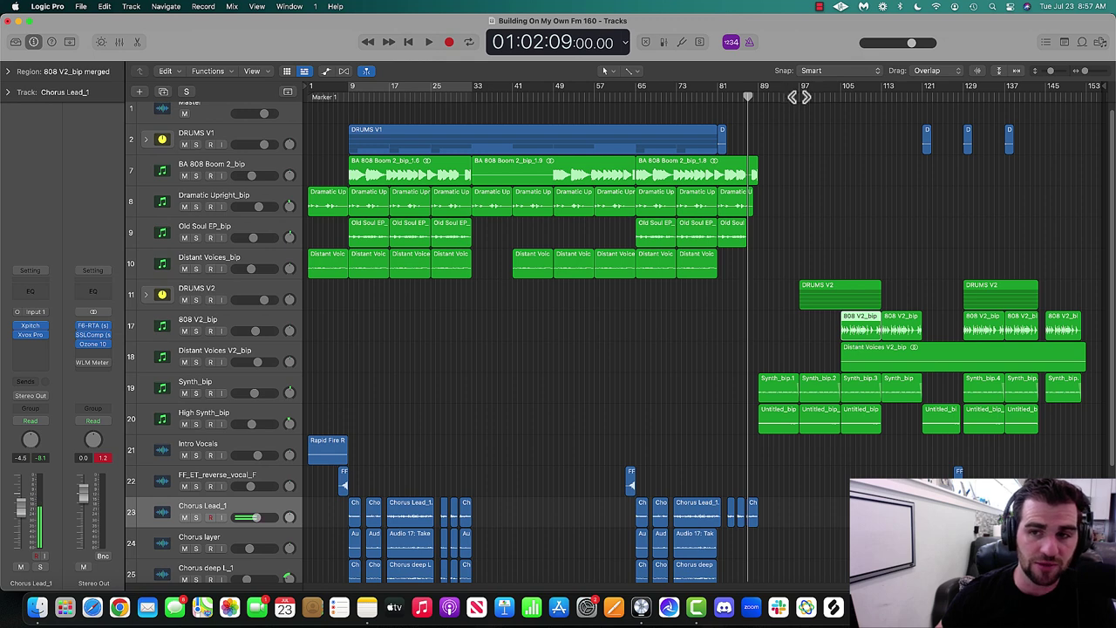
Play the switched-up beat of the second verse from bar 97 and view the vocal tracks below.
click(799, 97)
key(space)
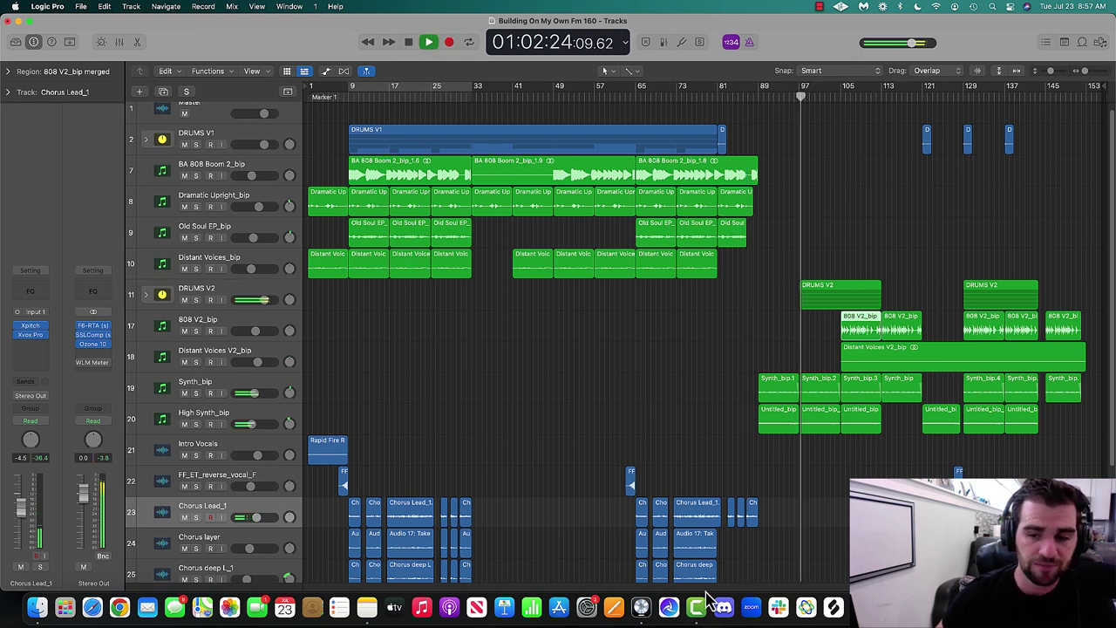
scroll(755, 511, down, 4)
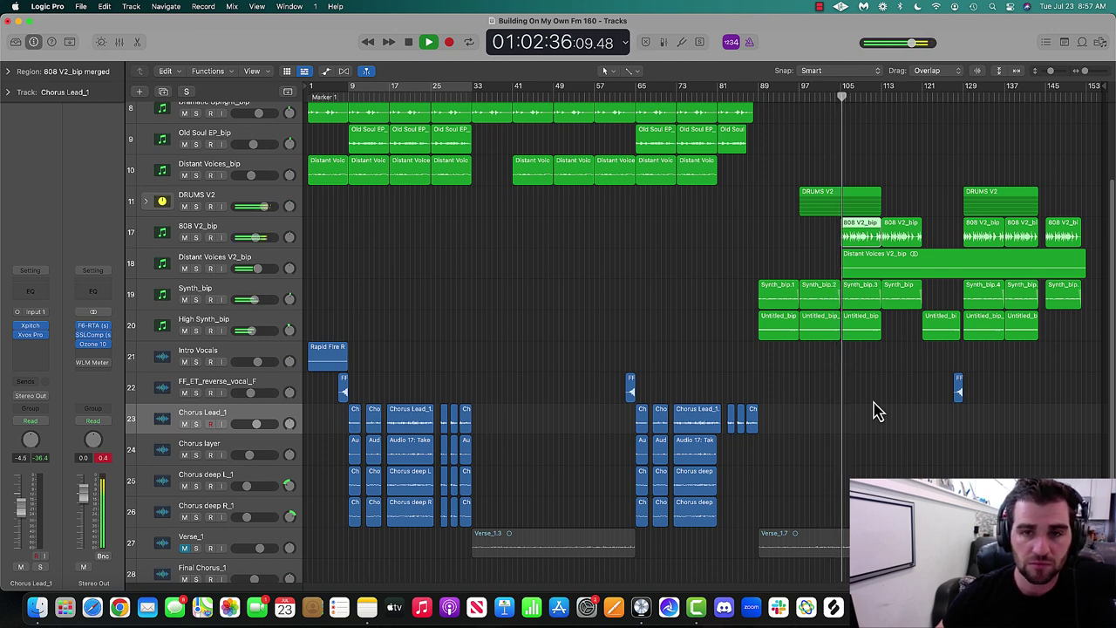
scroll(877, 404, down, 3)
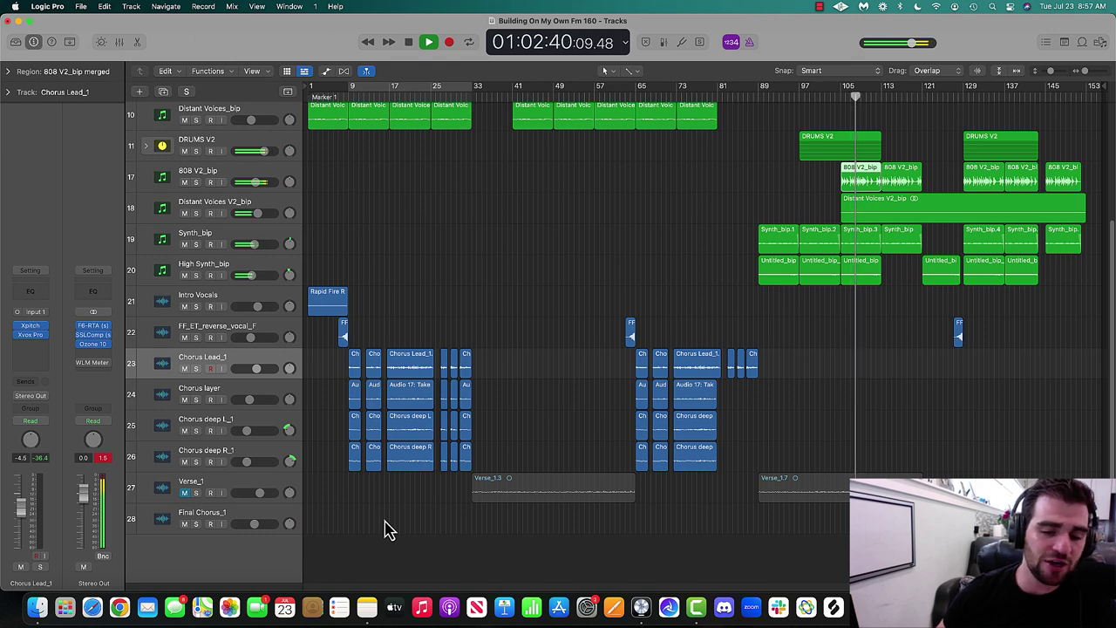
Switch to Notes and highlight the Verse 1 story, then the Verse 2 points such as "People flaking on you".
click(369, 610)
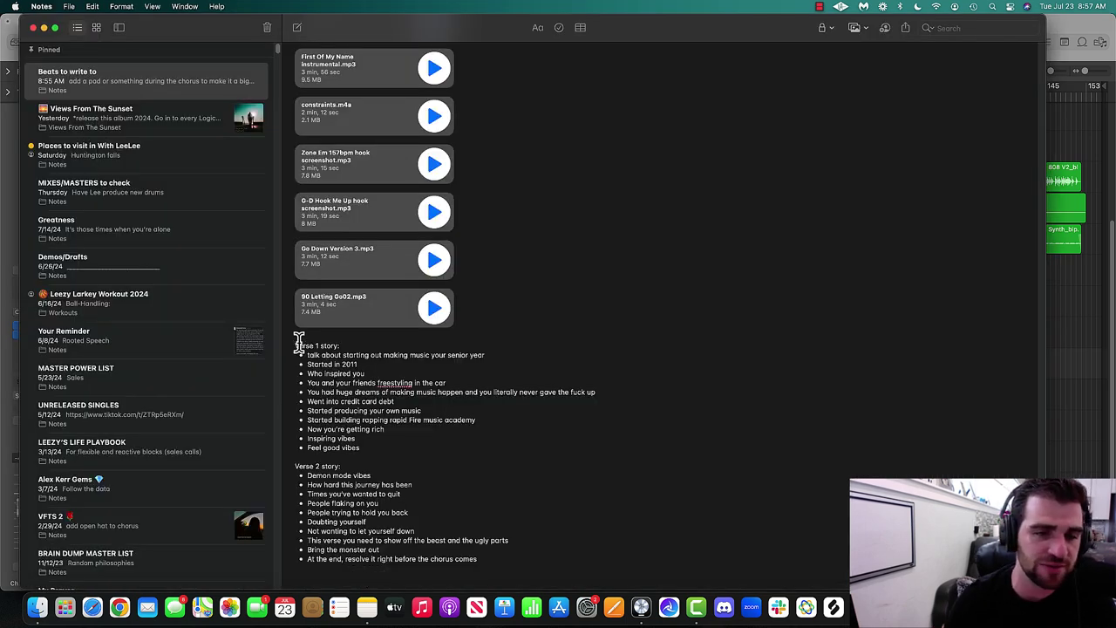
drag(286, 349, 416, 446)
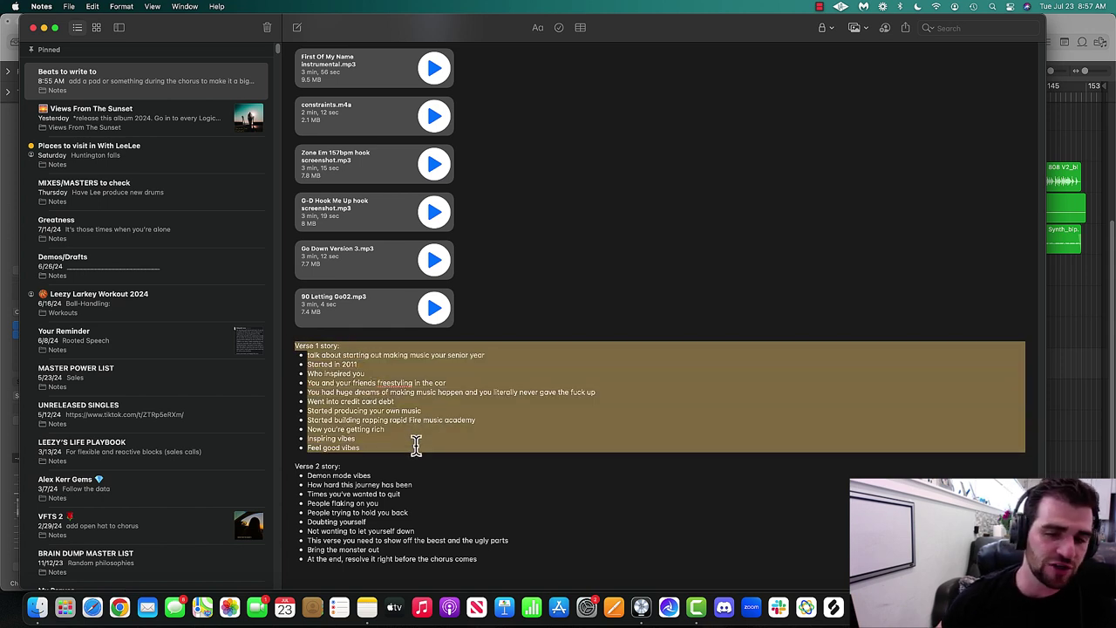
drag(296, 465, 397, 485)
click(381, 475)
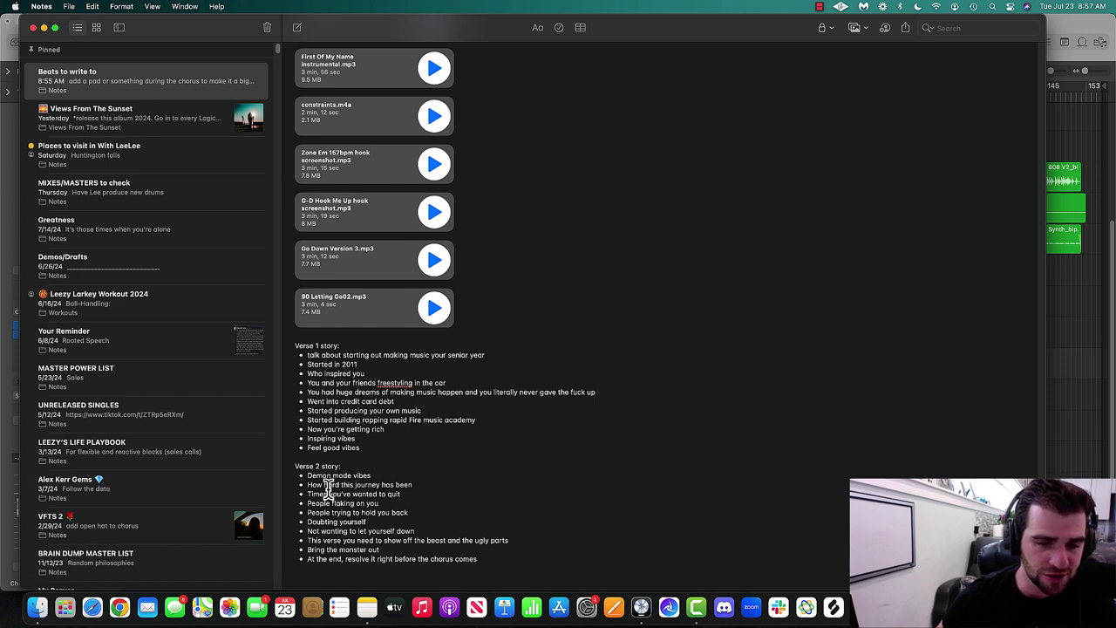
drag(308, 494, 385, 504)
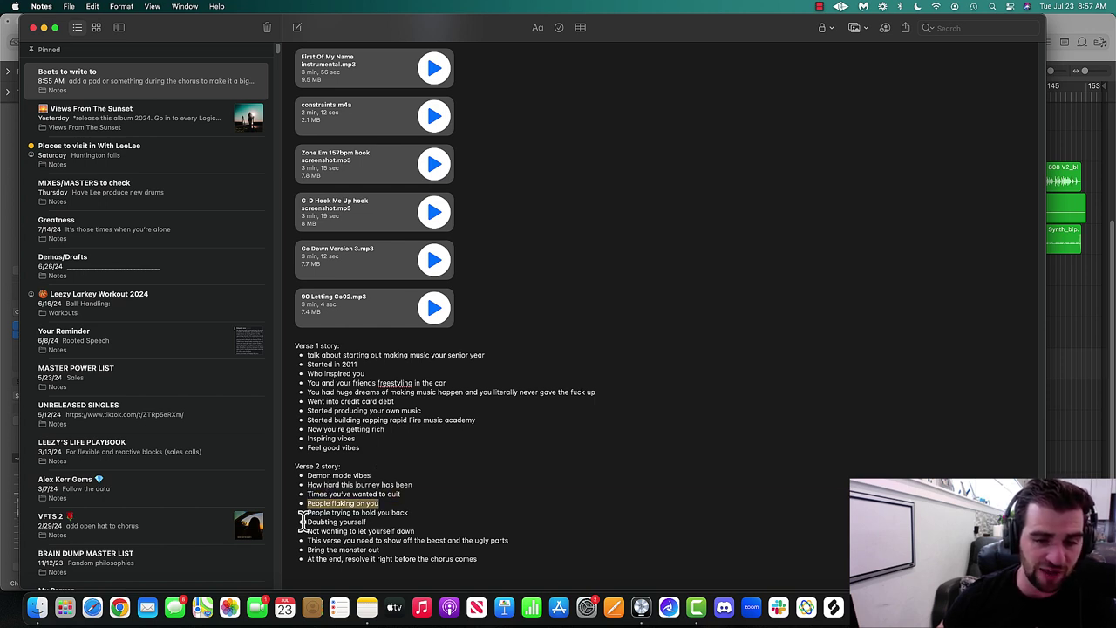
drag(307, 514, 310, 527)
click(309, 526)
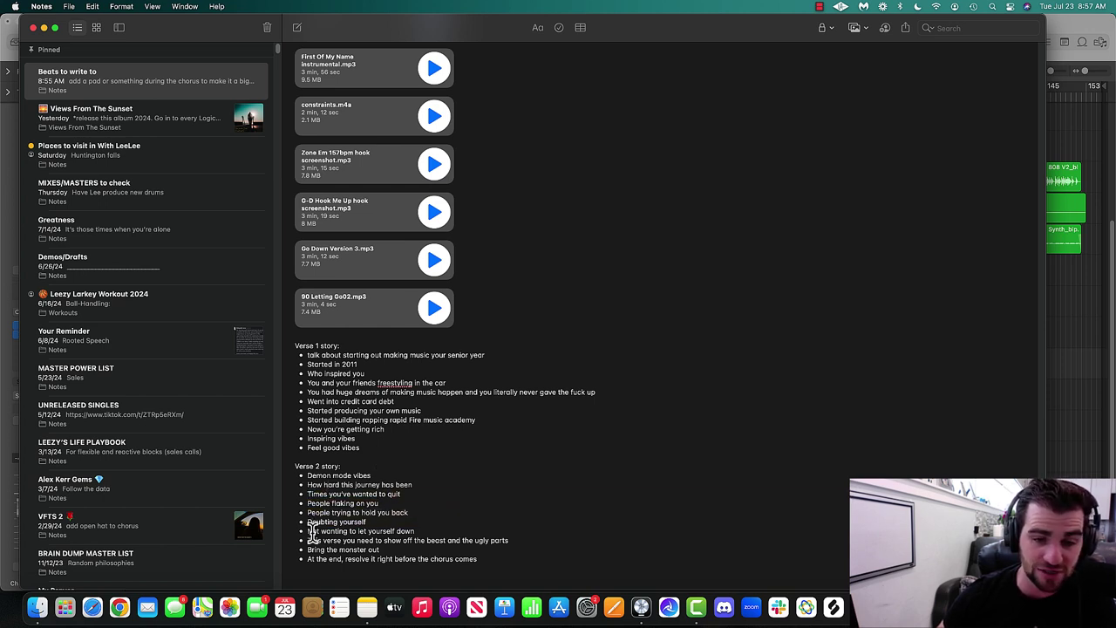
Switch to Logic Pro and open the recent project Building On My Own Rec Session without closing the current project.
click(1066, 429)
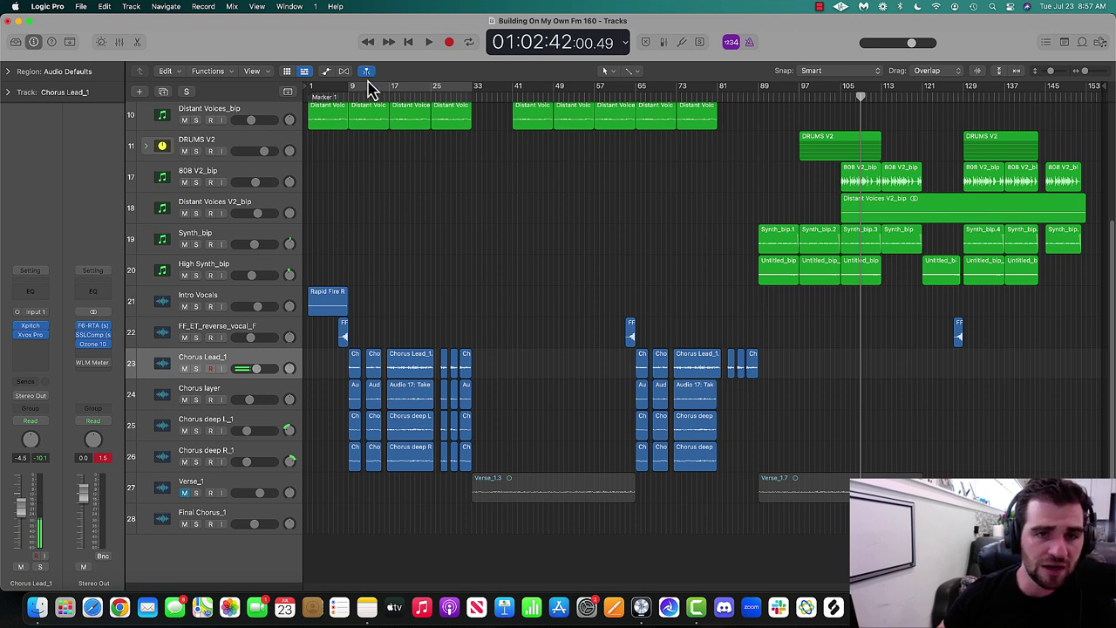
click(85, 7)
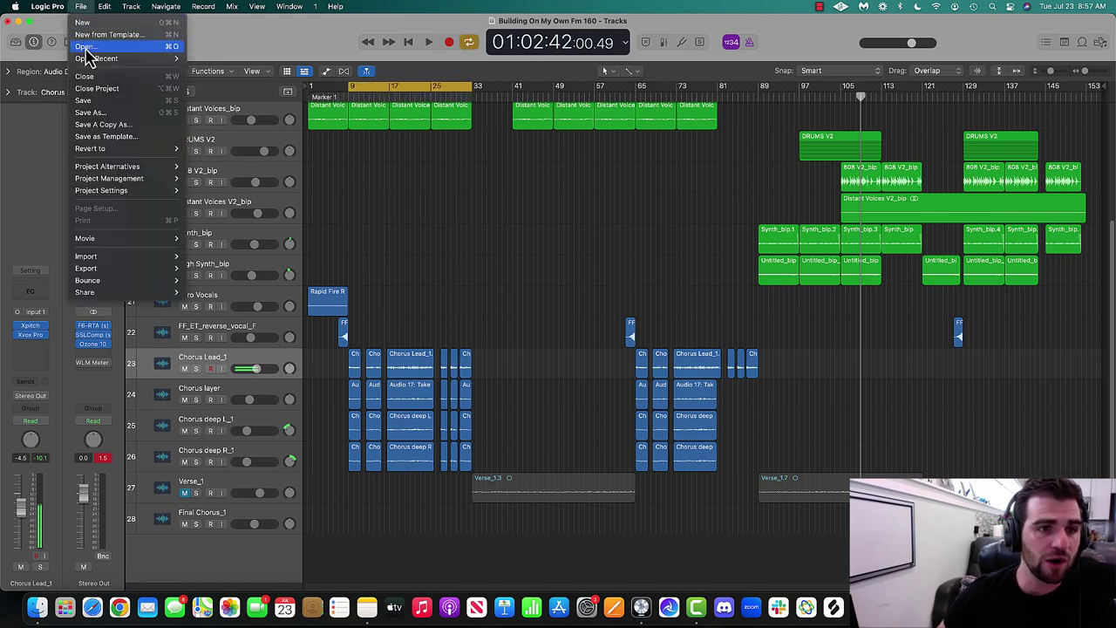
mouse_move(89, 61)
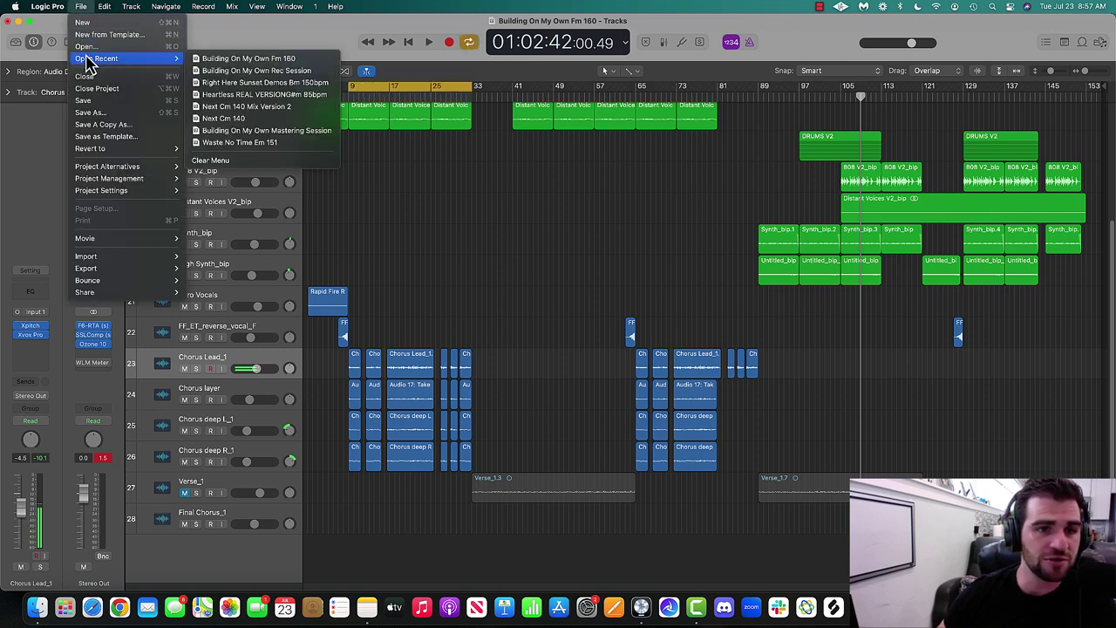
click(253, 71)
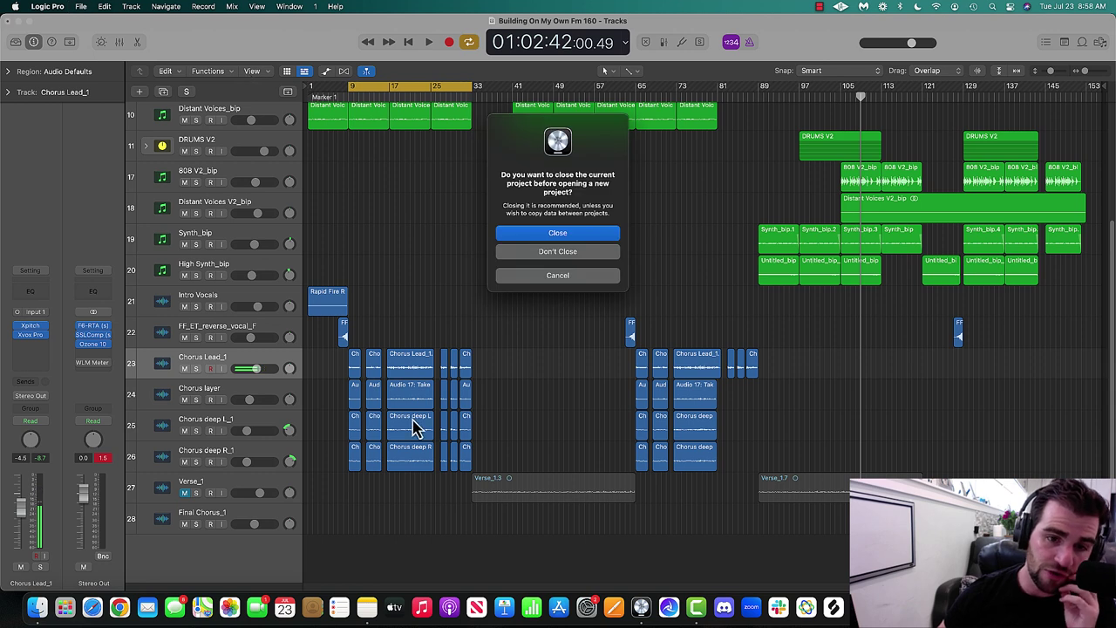
click(560, 257)
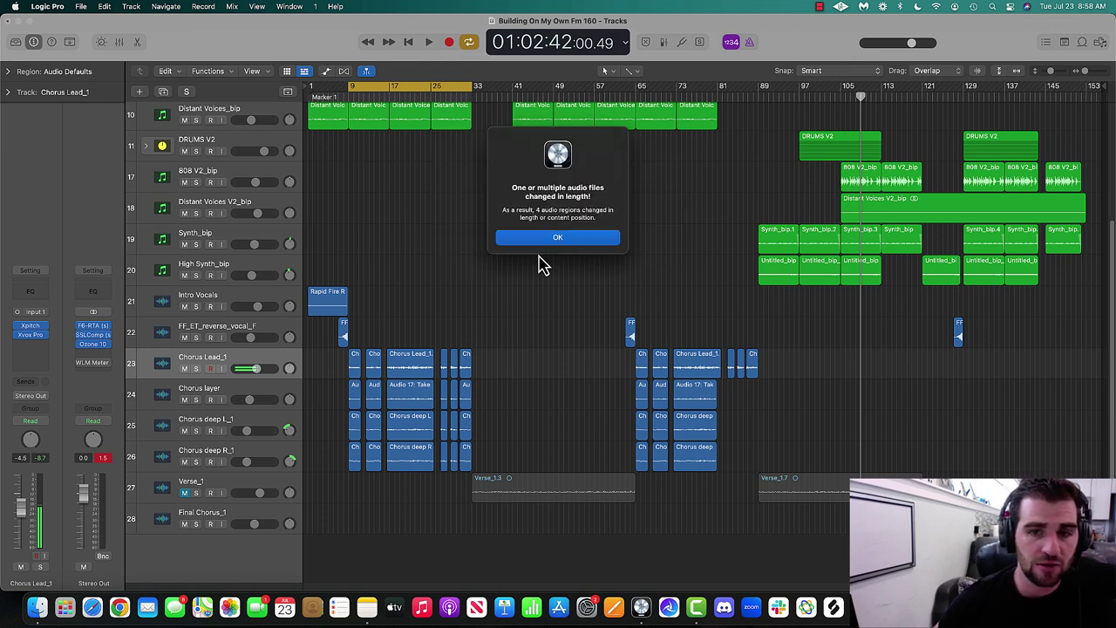
click(547, 238)
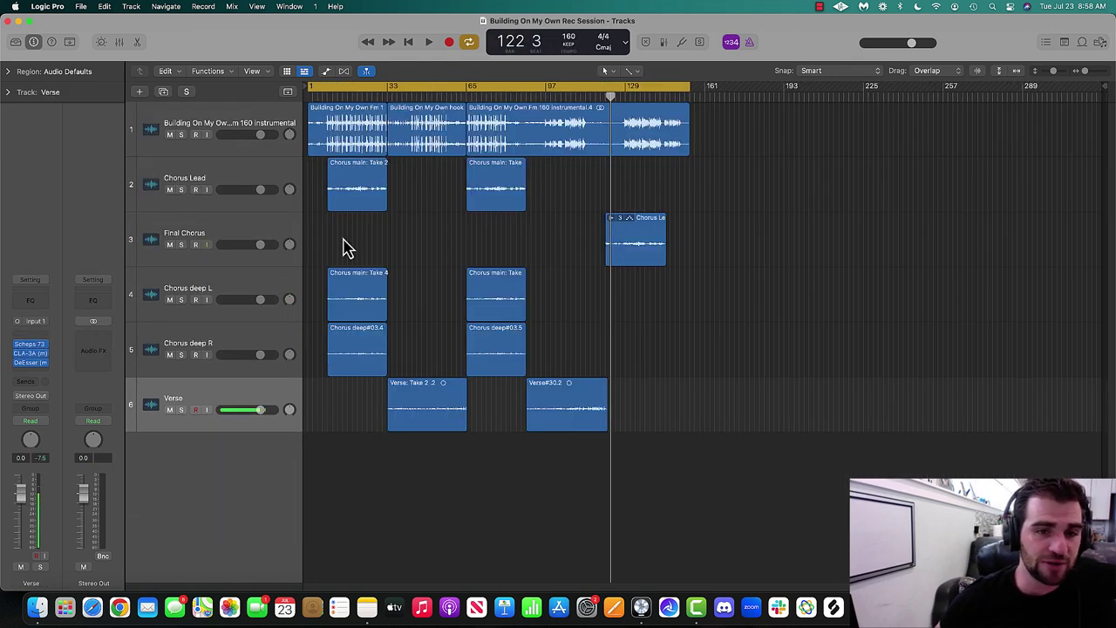
Solo the instrumental track and play it from the beginning of the song, stopping and clearing the solo in bar 16.
click(182, 135)
click(186, 123)
key(Return)
key(space)
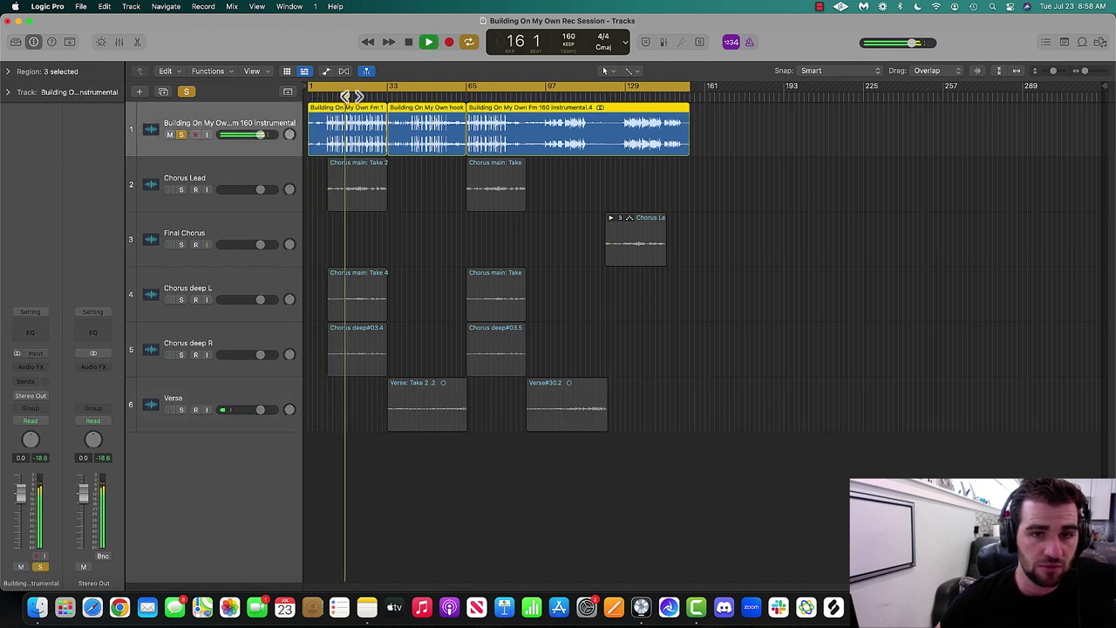
click(186, 92)
key(space)
click(421, 220)
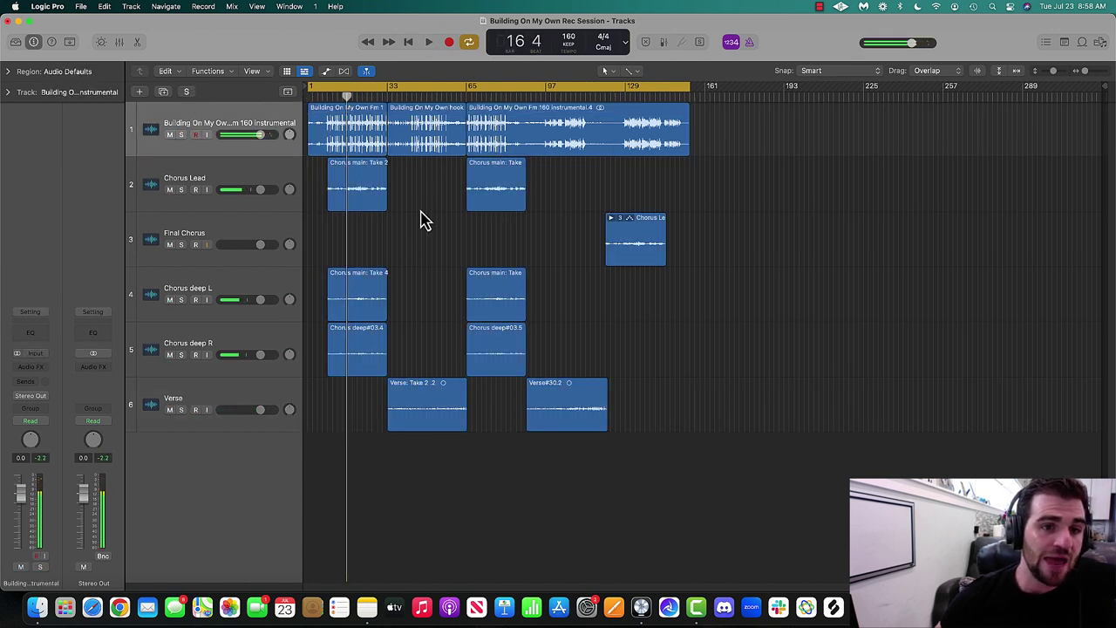
Move the Chorus Lead track below Final Chorus so it sits directly above Chorus deep L.
click(208, 179)
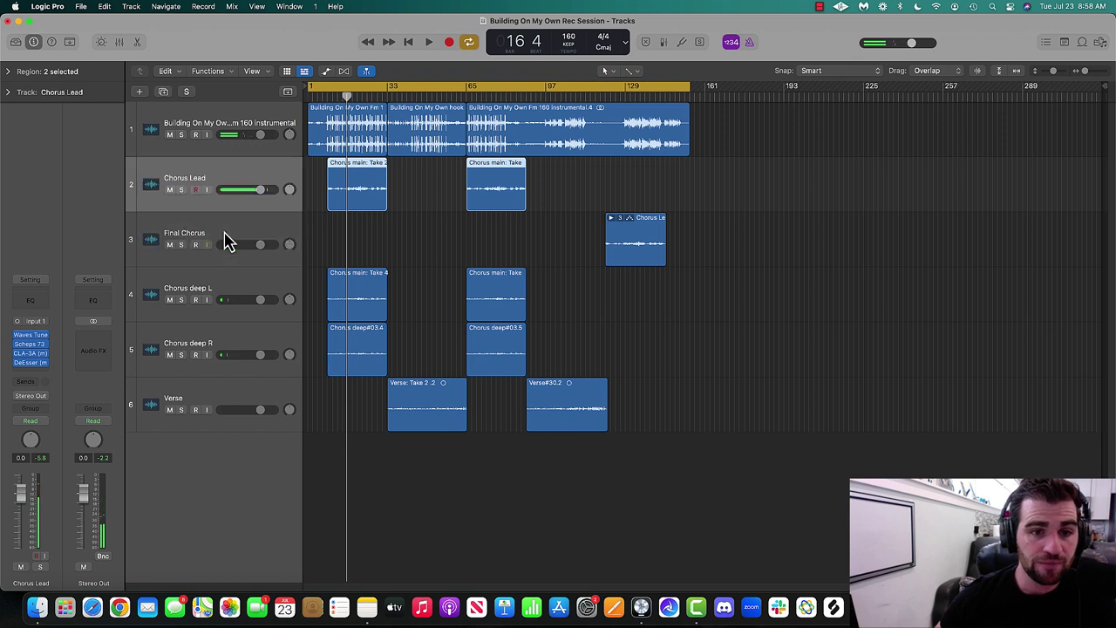
drag(220, 180, 220, 253)
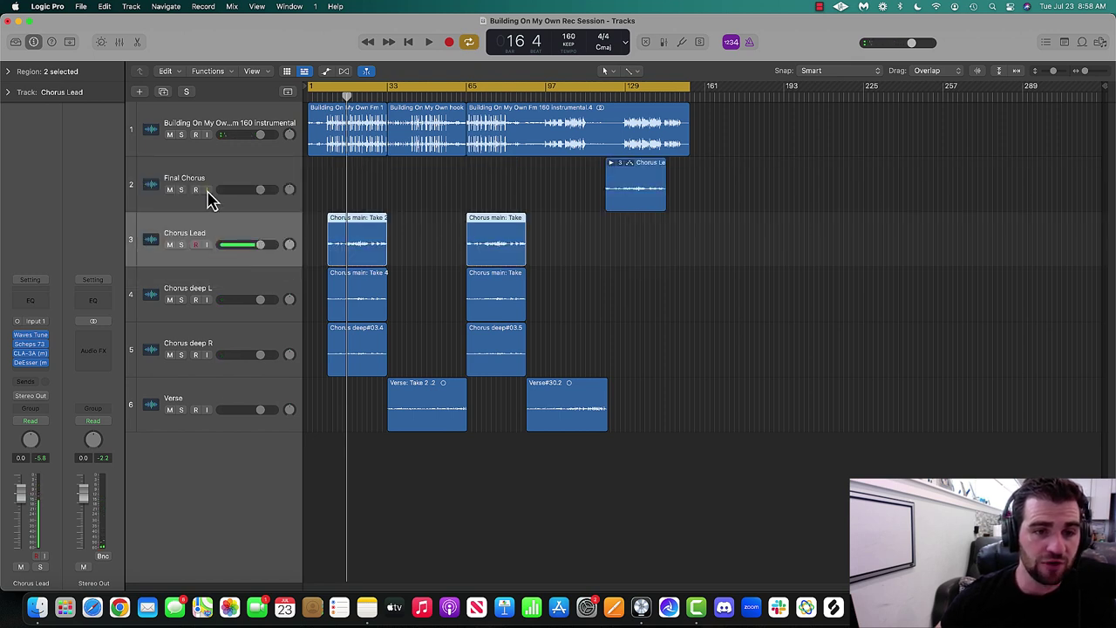
click(357, 185)
Set the cycle range over the first chorus, from bar 9 to bar 33, and solo Chorus Lead.
key(c)
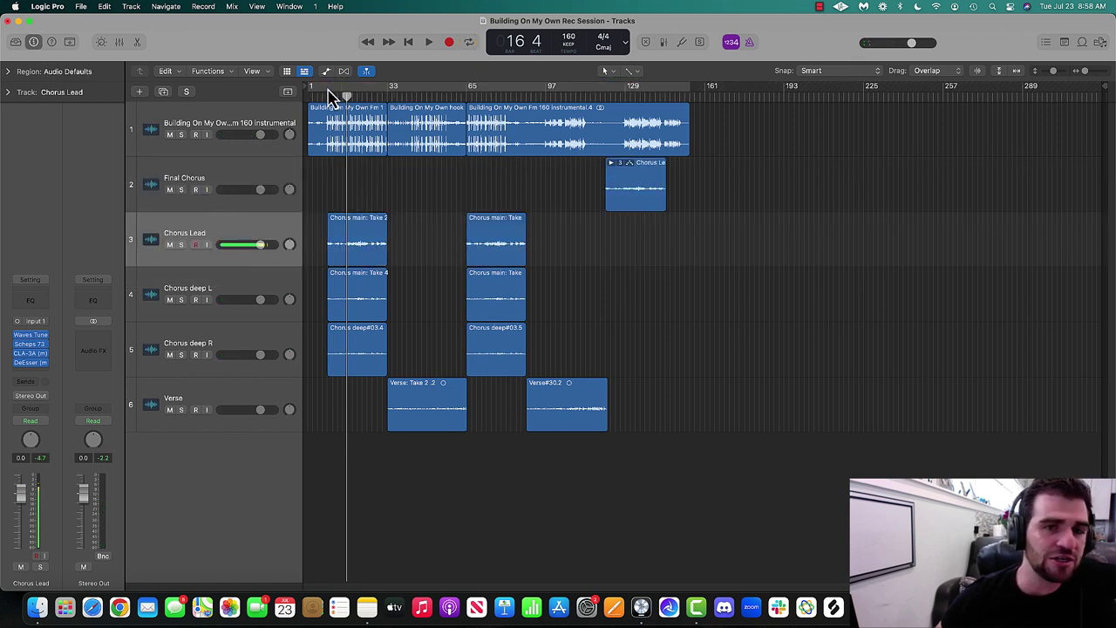
drag(331, 95, 391, 105)
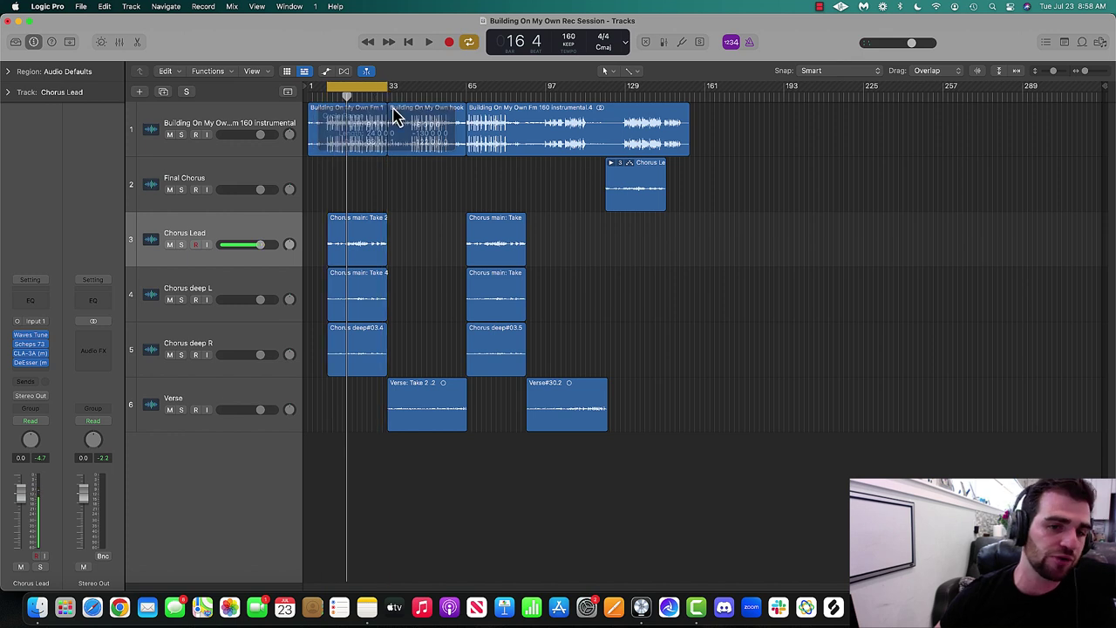
click(181, 245)
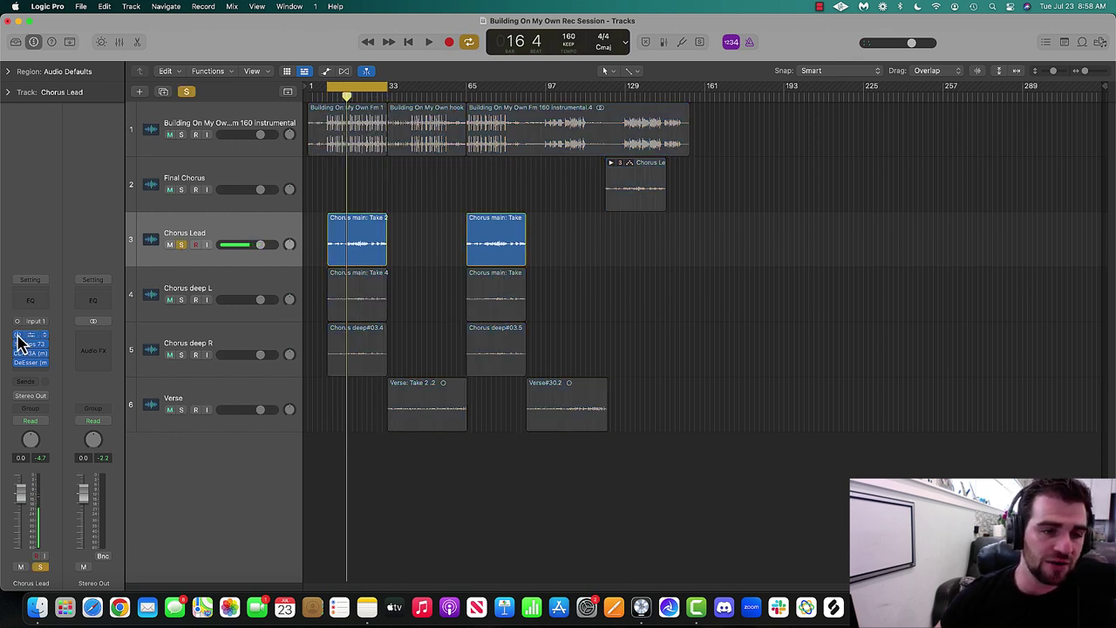
Play the soloed first Chorus Lead region with all of the track's insert plug-ins bypassed.
click(223, 246)
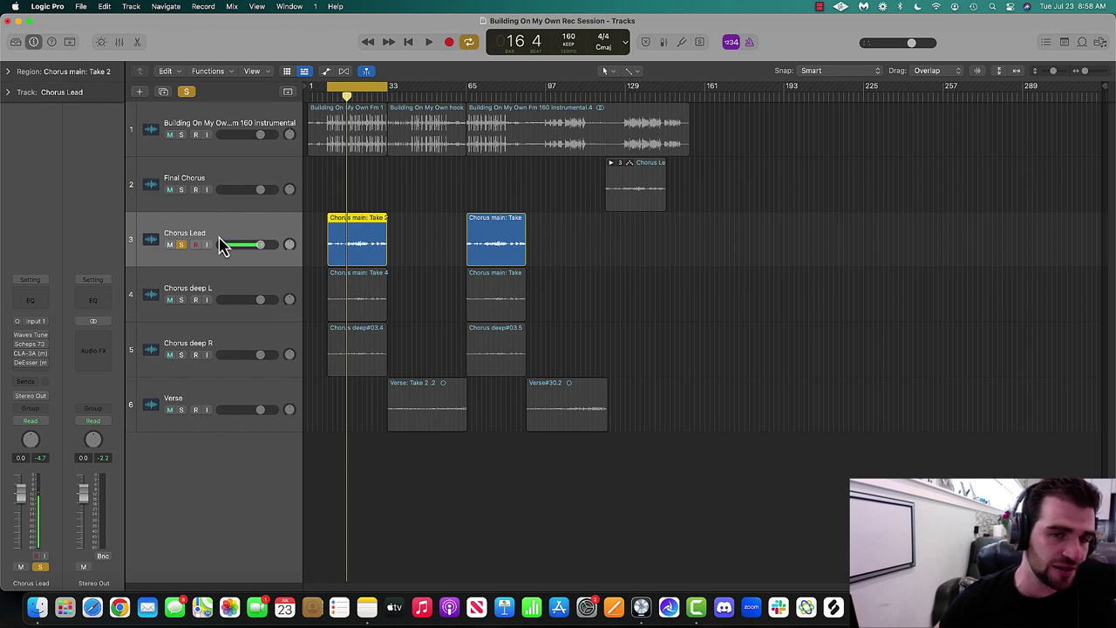
key(space)
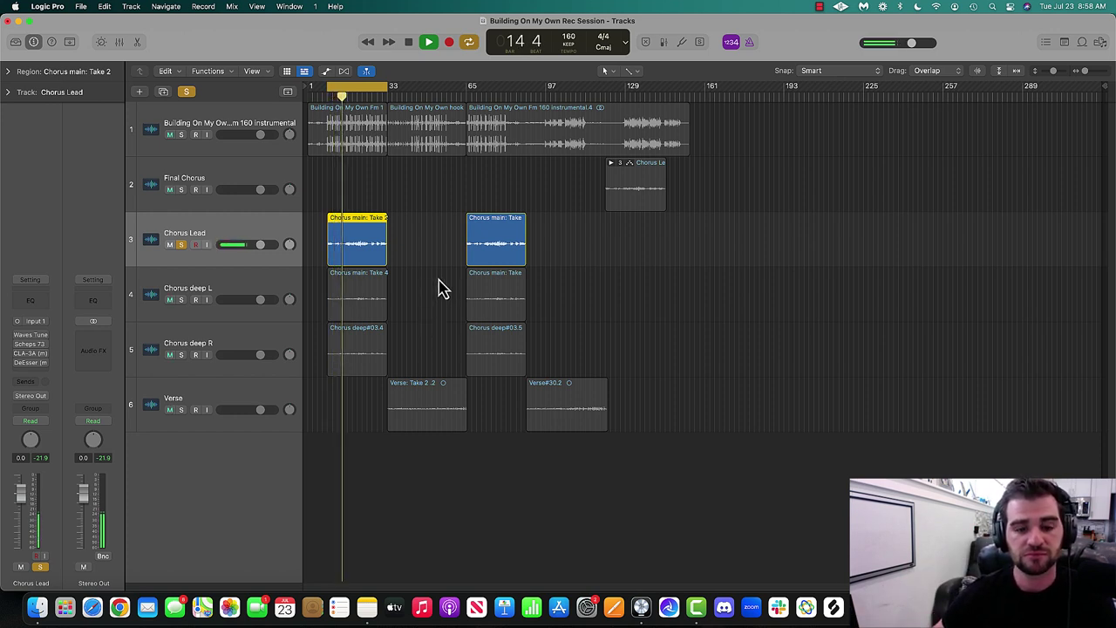
key(space)
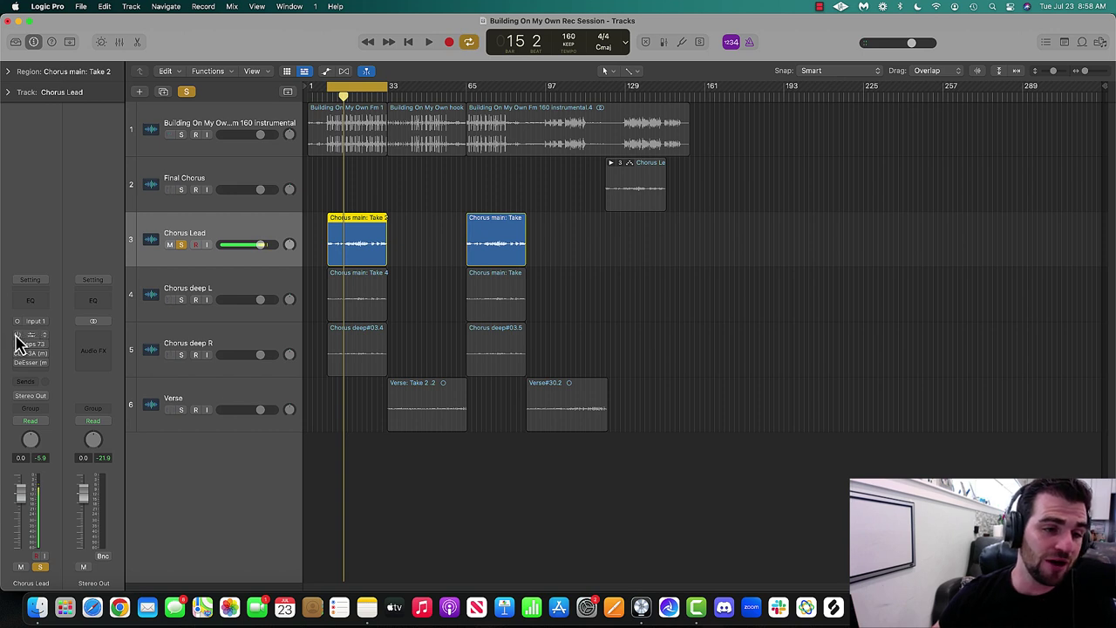
Re-enable all the Chorus Lead plug-ins and play the vocal, comparing it with the whole chain off and on.
drag(18, 342, 17, 388)
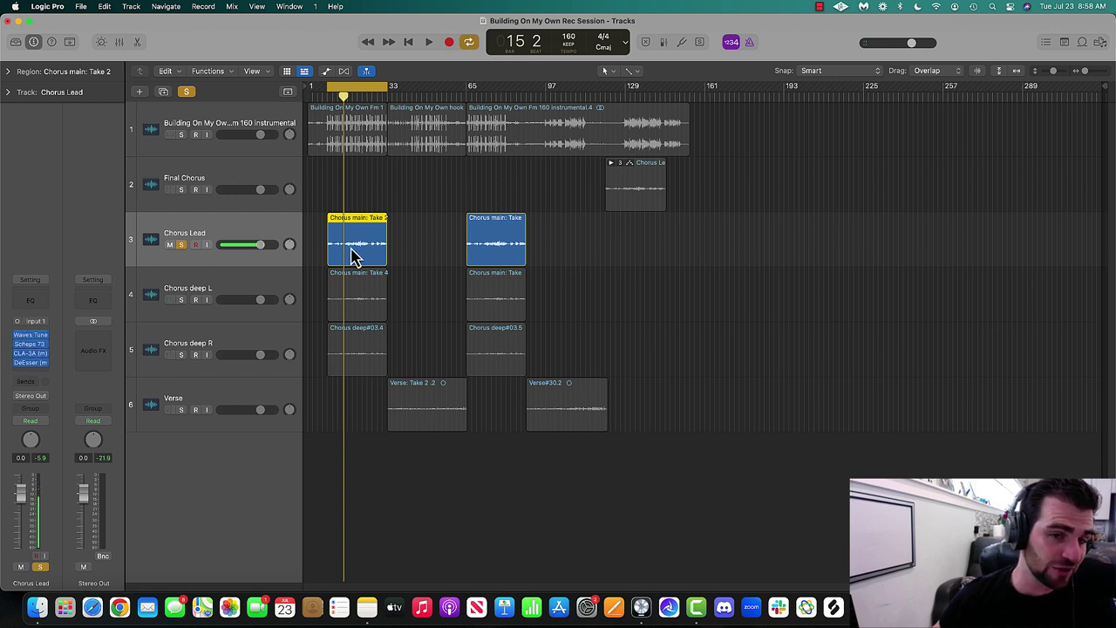
key(space)
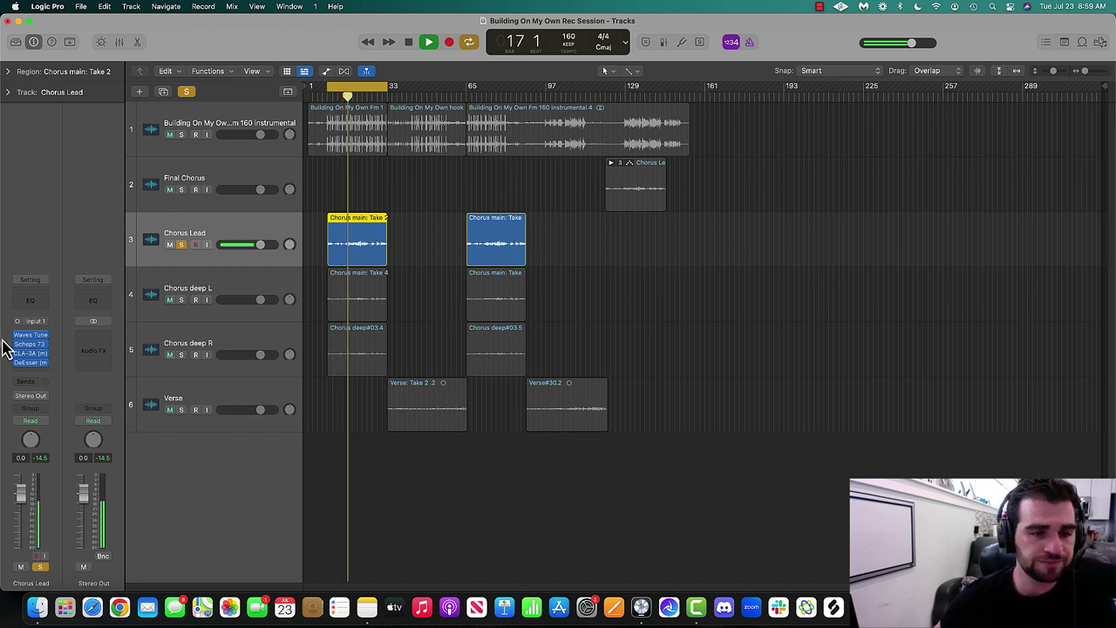
drag(18, 335, 20, 375)
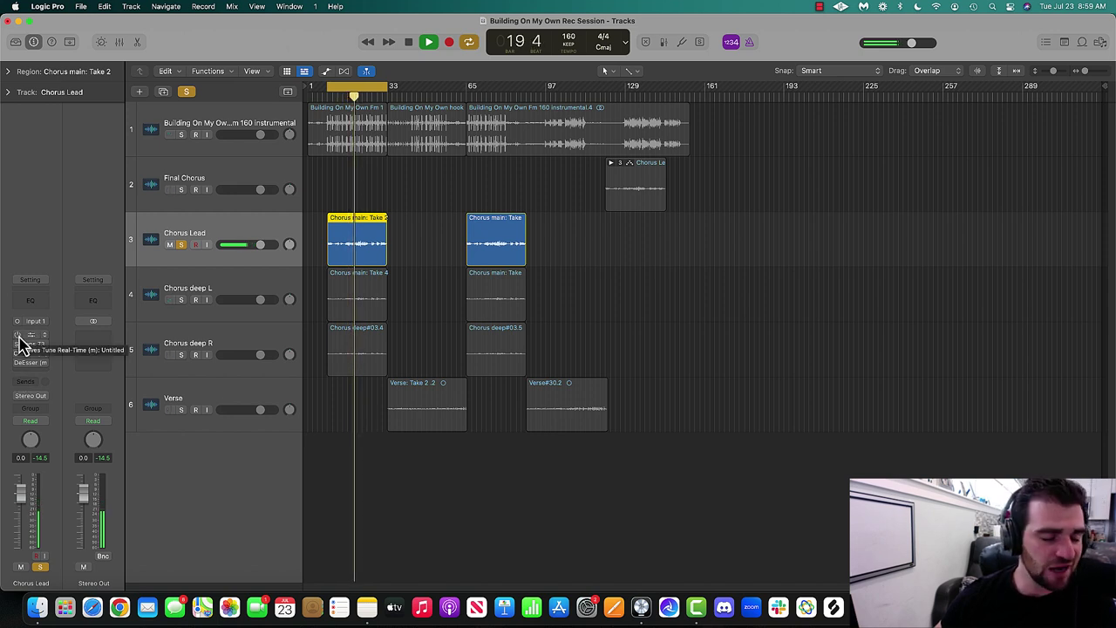
drag(18, 336, 19, 366)
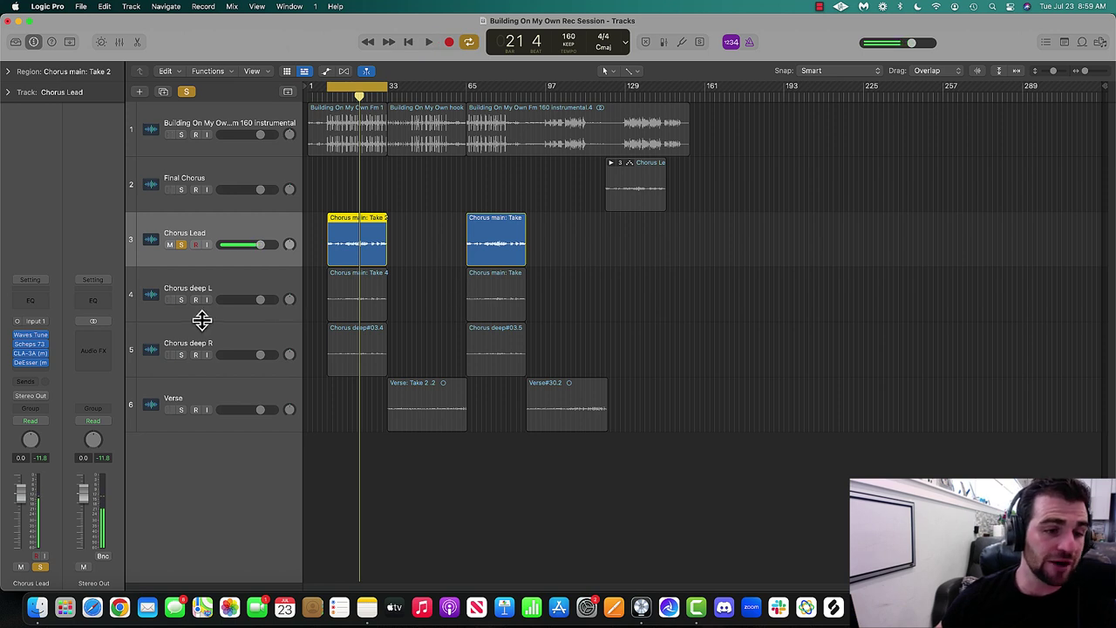
Open Waves Tune Real-Time on Chorus Lead, set Speed and Note Transition to 0.1 ms, and play the vocal.
click(27, 335)
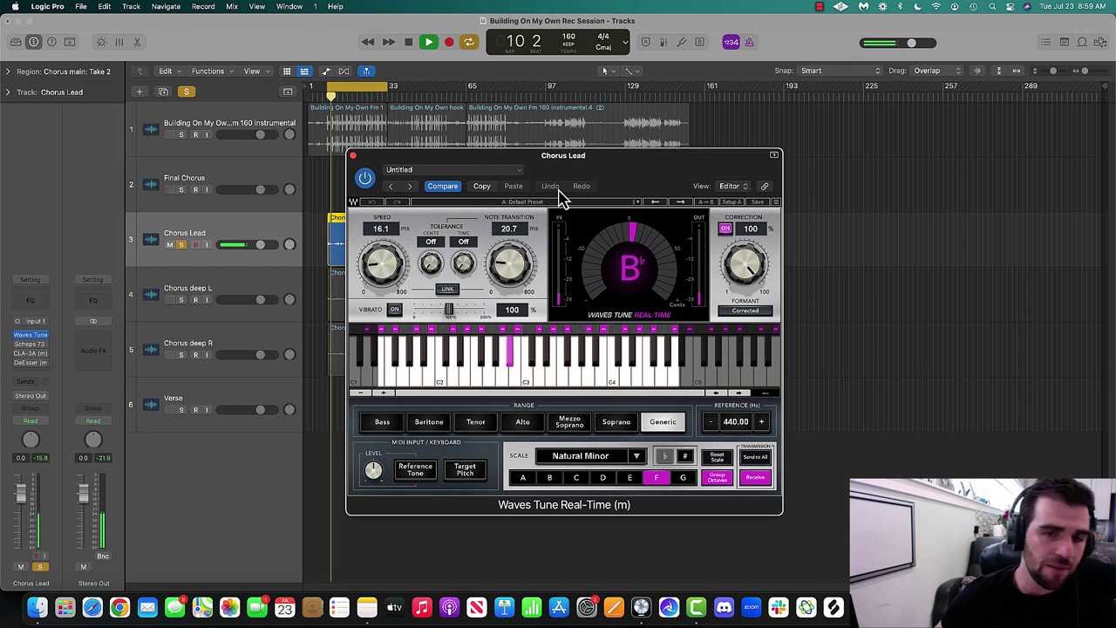
key(space)
drag(384, 271, 383, 314)
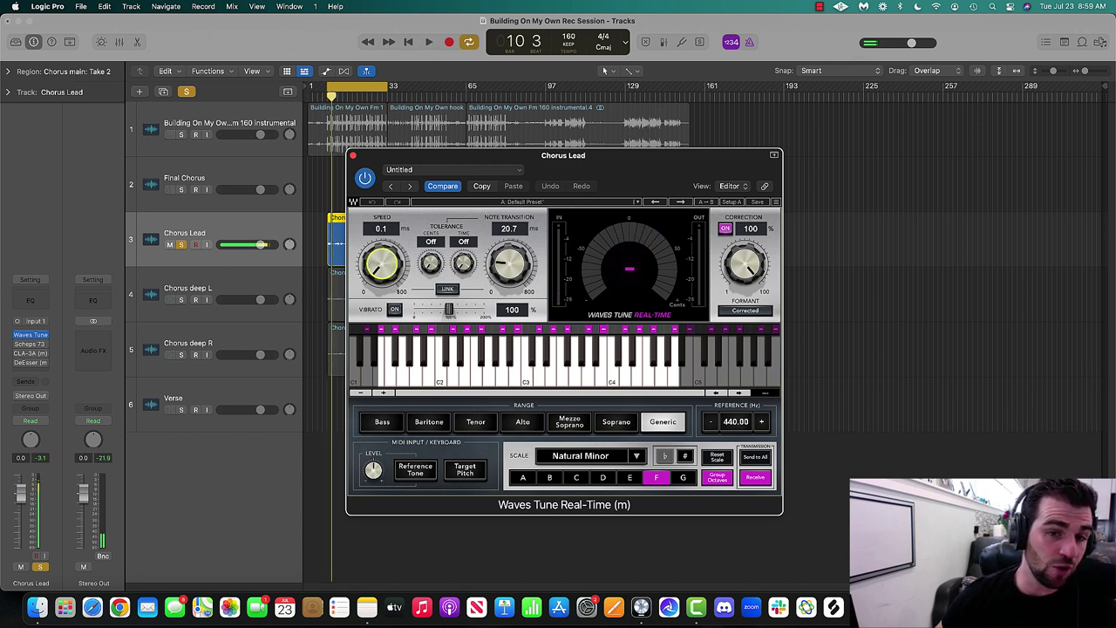
drag(526, 279, 526, 323)
key(space)
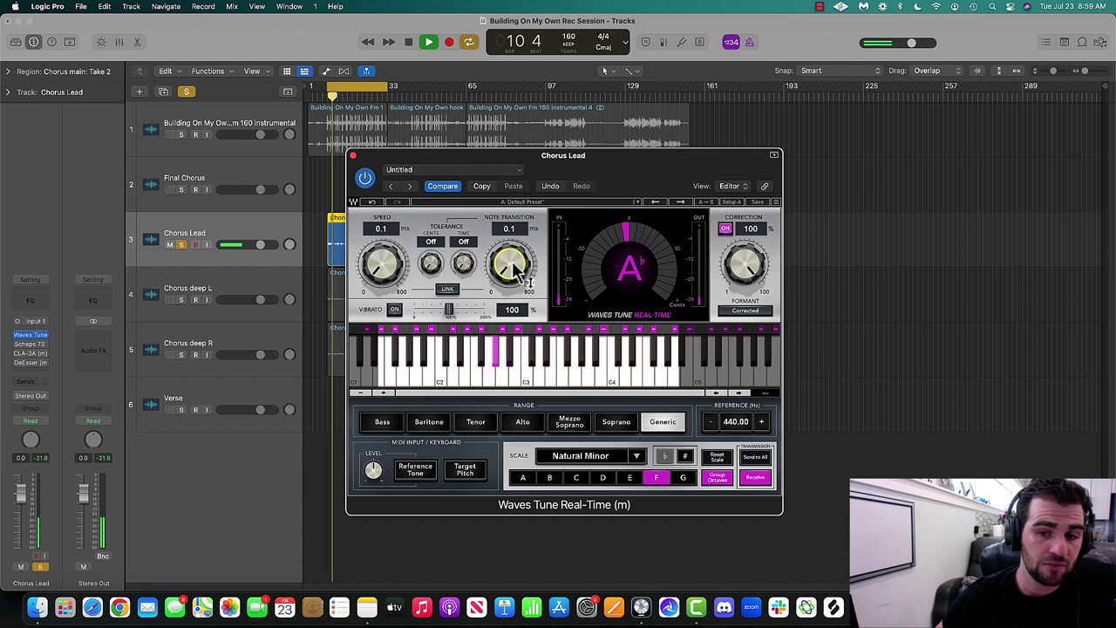
key(space)
Set the Waves Tune Real-Time Speed to 19.0 ms and Note Transition to 26.5 ms, and close its window.
drag(384, 266, 384, 225)
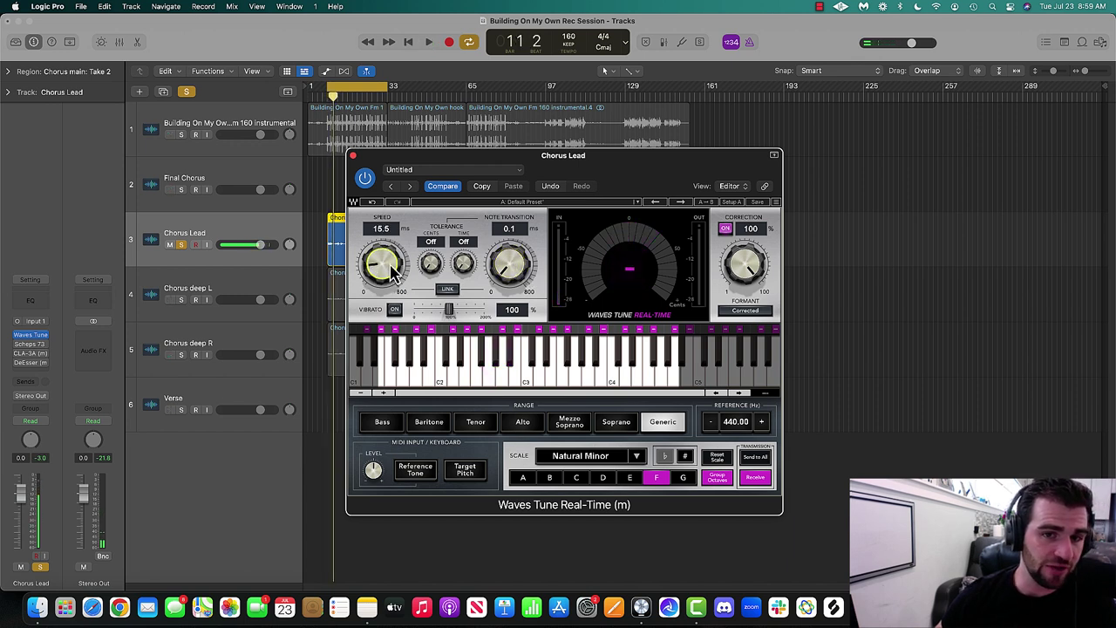
drag(510, 274, 510, 258)
drag(388, 269, 388, 260)
drag(512, 270, 512, 258)
click(366, 267)
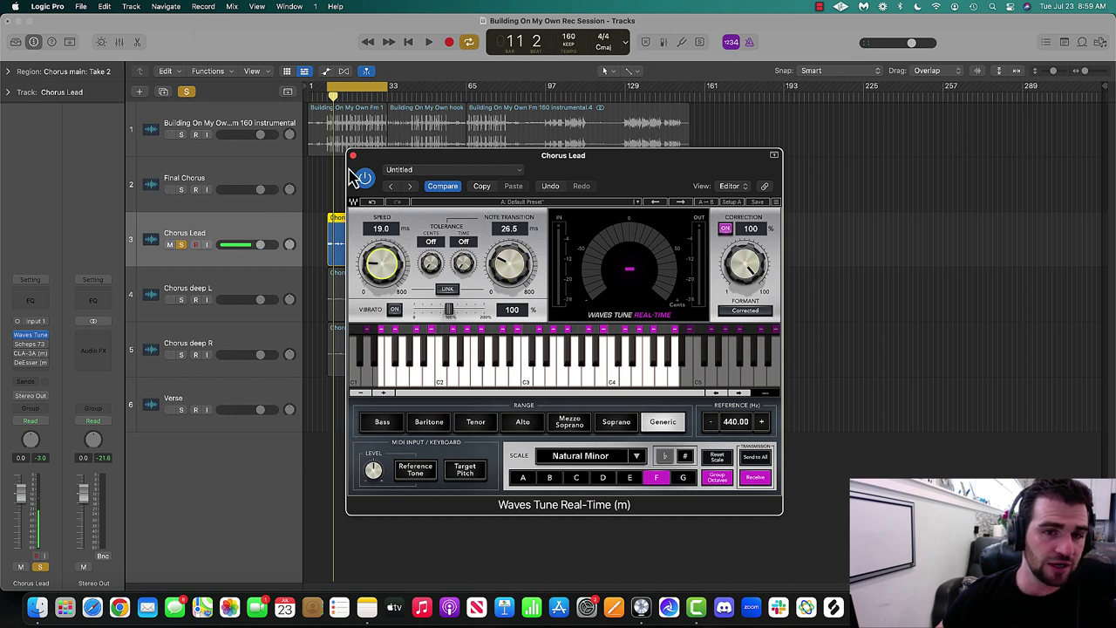
click(354, 157)
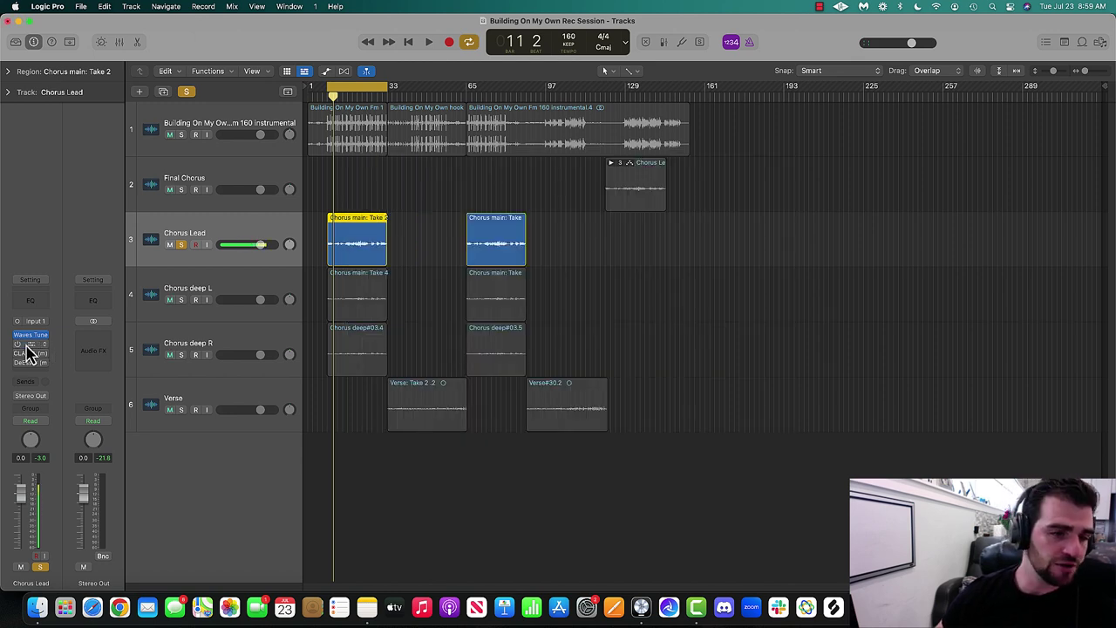
Bypass the Scheps 73, CLA-3A and DeEsser plug-ins on Chorus Lead and open the Scheps 73 window.
click(27, 345)
drag(444, 165, 619, 157)
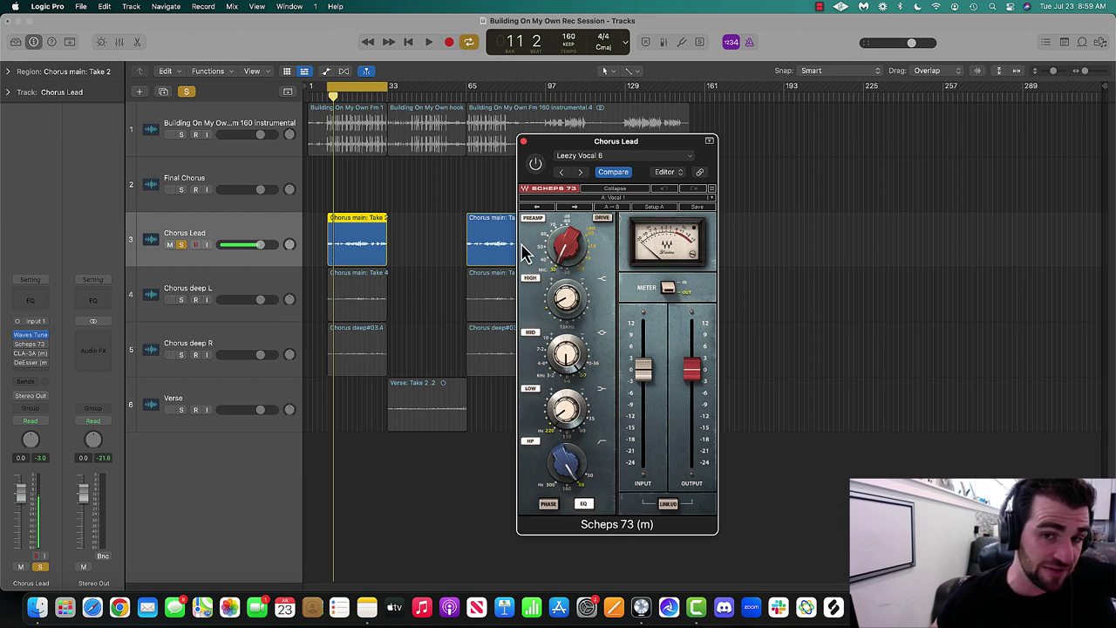
Browse the Waves Audio Units available for Chorus Lead's empty insert slot without adding a plug-in.
click(31, 377)
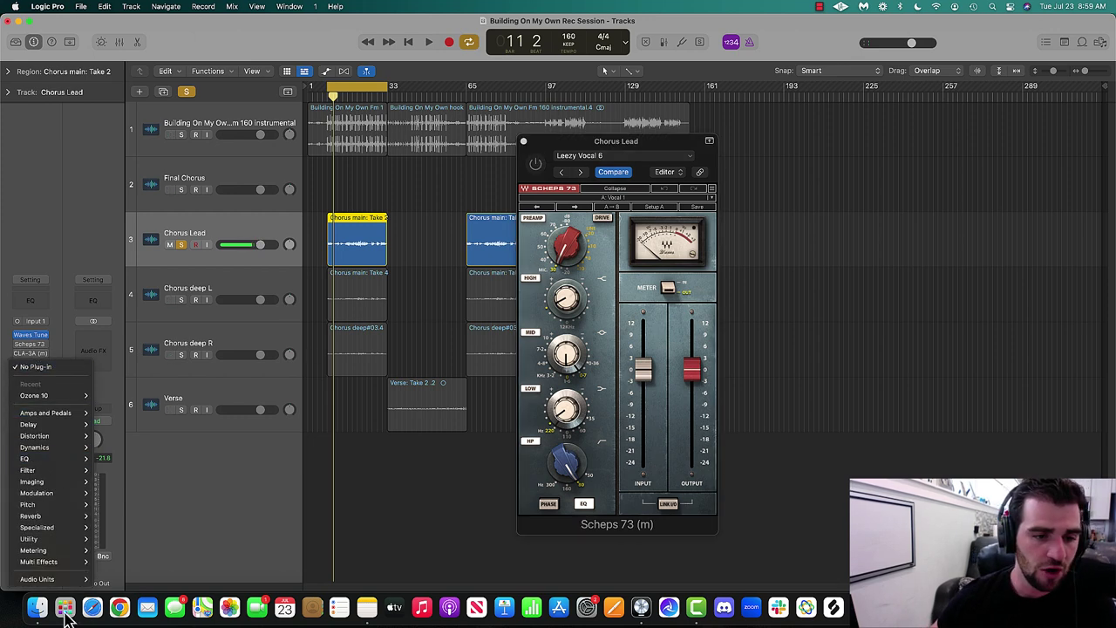
mouse_move(61, 579)
mouse_move(105, 581)
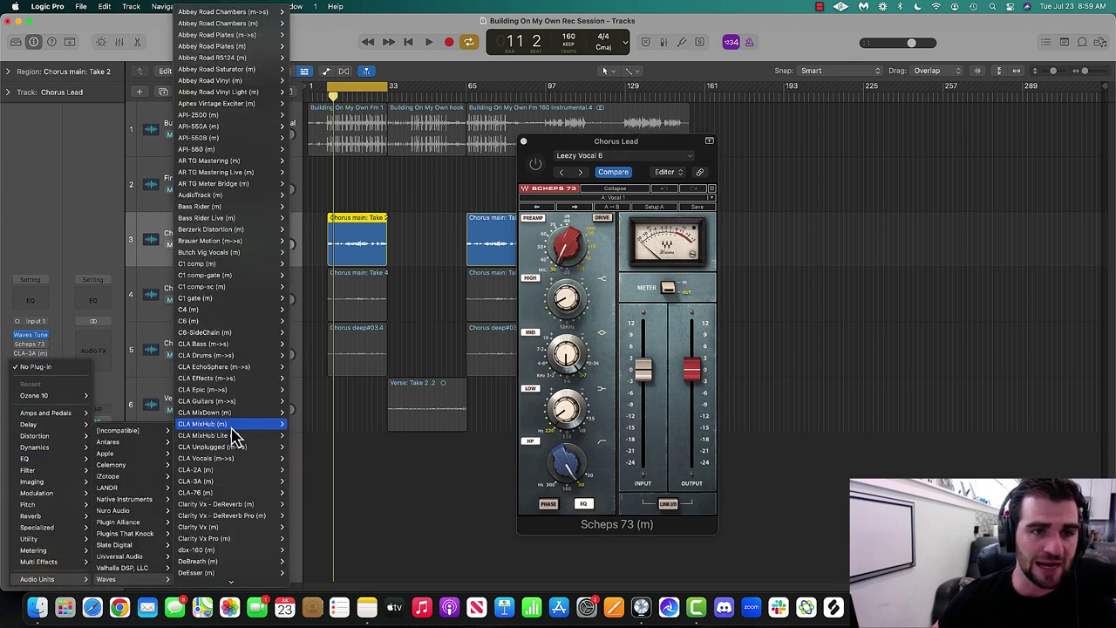
scroll(237, 428, down, 10)
scroll(236, 427, down, 10)
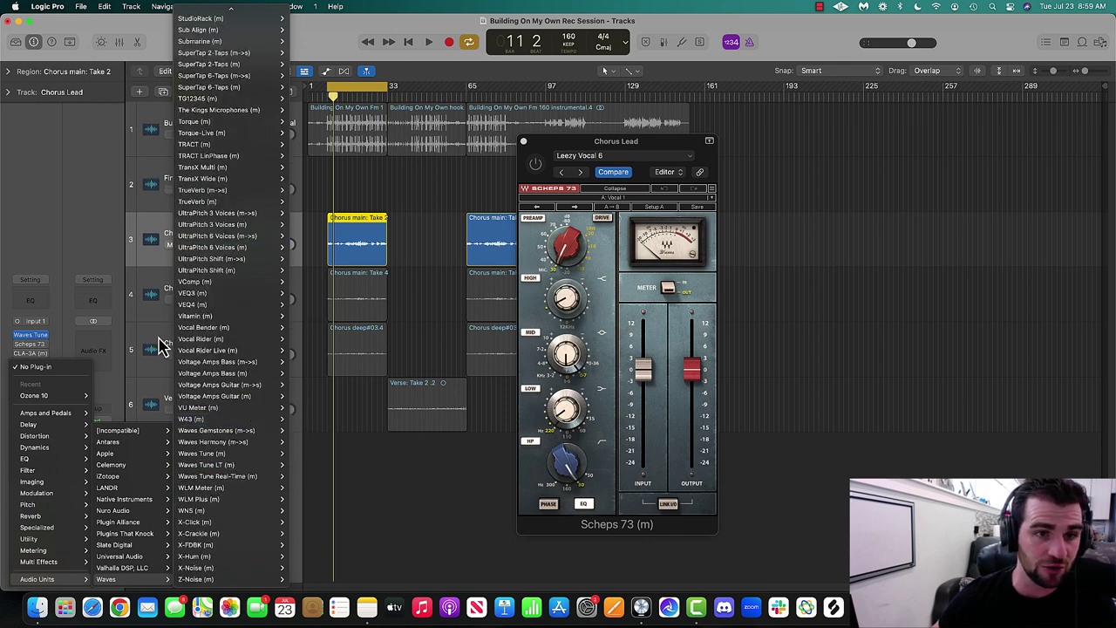
scroll(196, 340, up, 20)
mouse_move(198, 338)
click(604, 157)
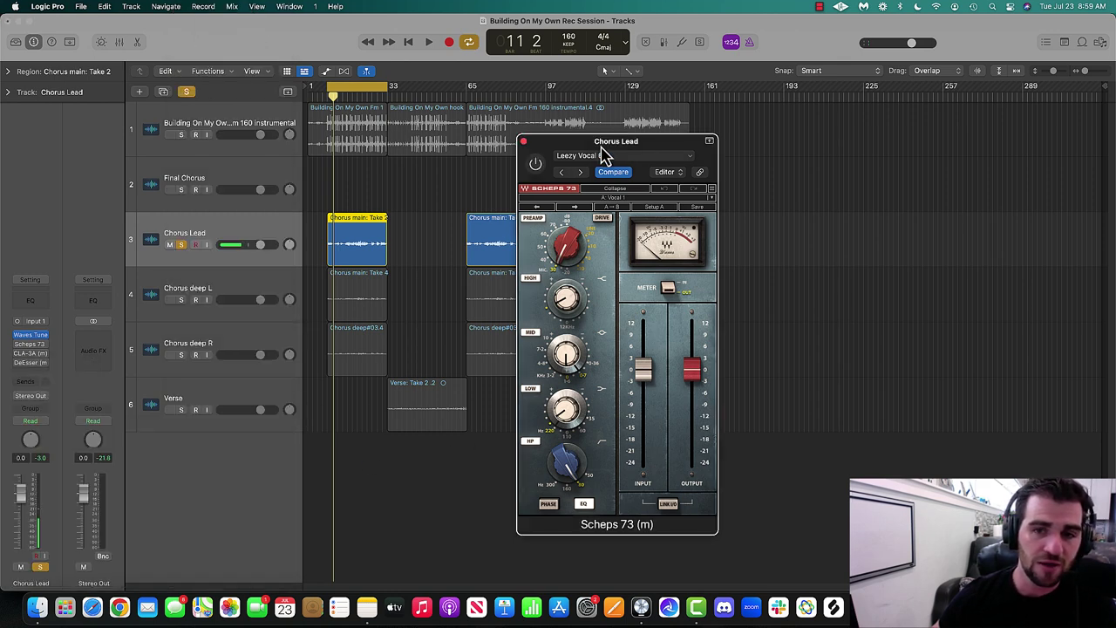
Play the Chorus Lead vocal and compare its sound with the Scheps 73 plug-in switched on and off.
drag(535, 166, 452, 160)
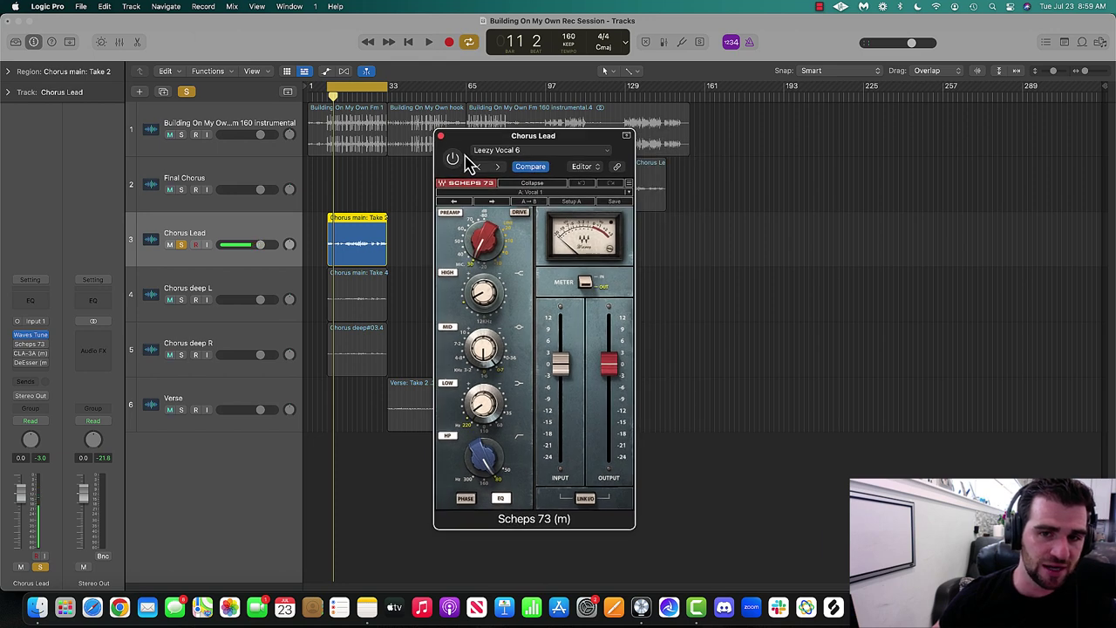
key(space)
click(452, 160)
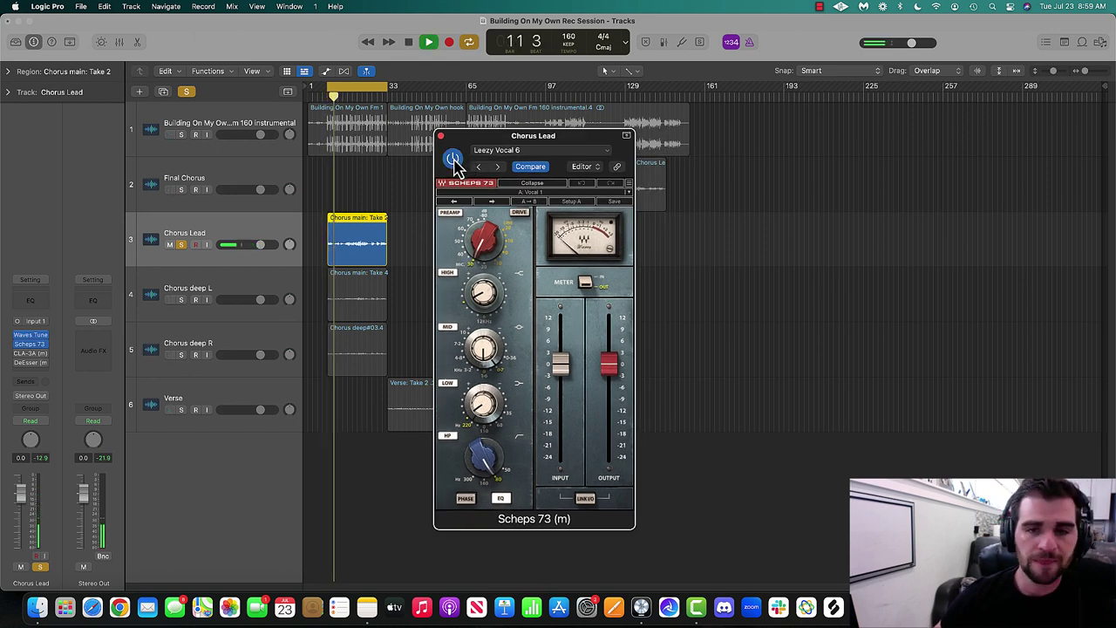
click(453, 160)
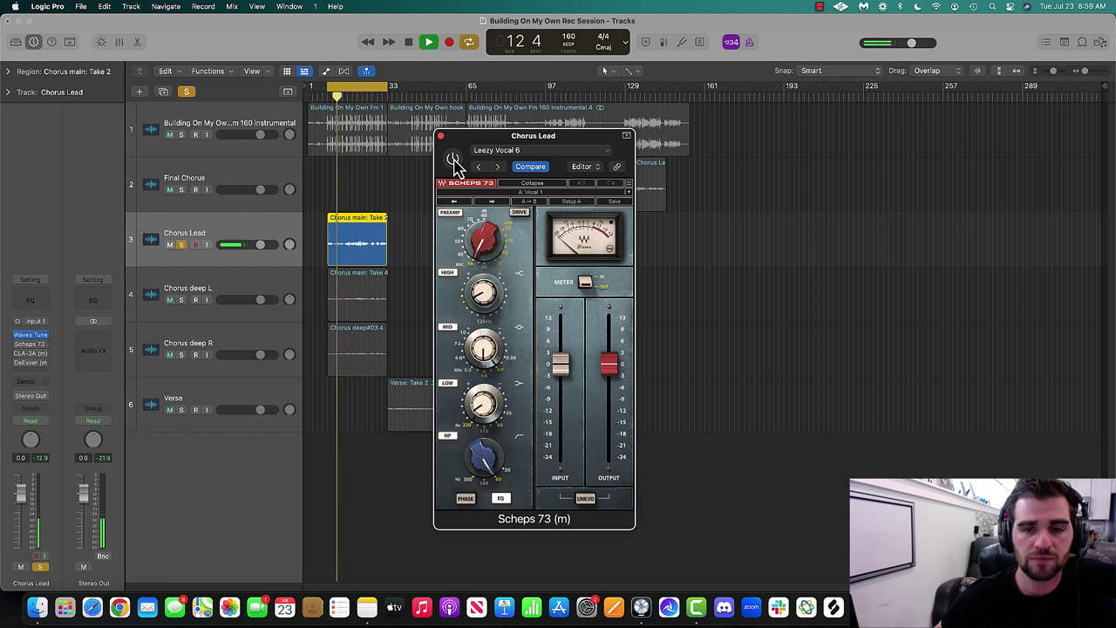
click(453, 160)
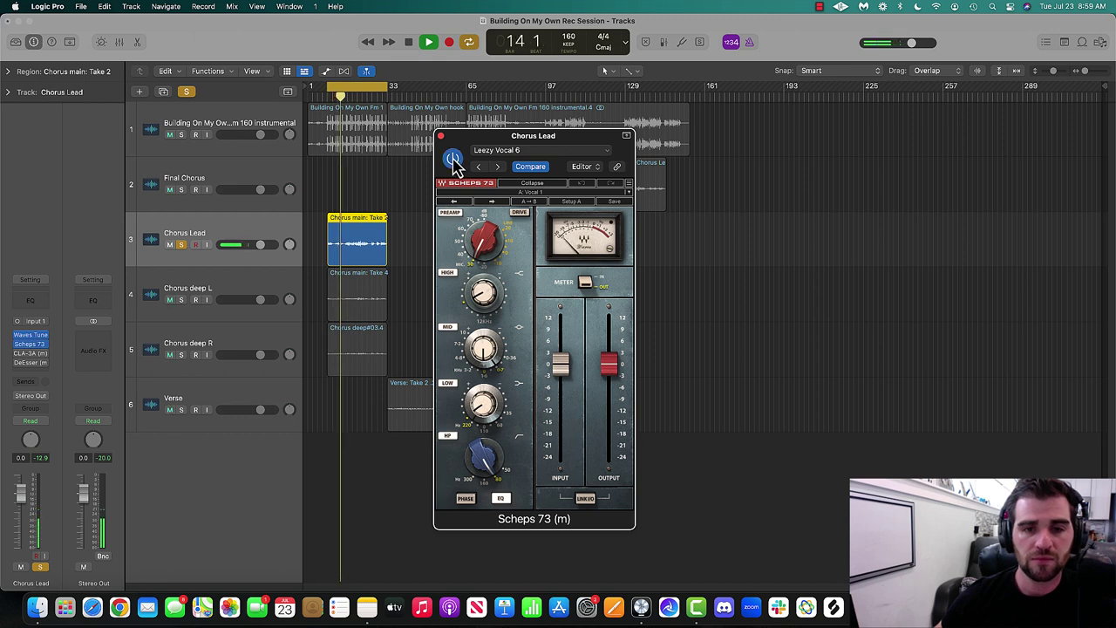
Close the Scheps 73 window, switch Chorus Lead's CLA-3A compressor back on during playback and close its window.
click(440, 136)
click(29, 353)
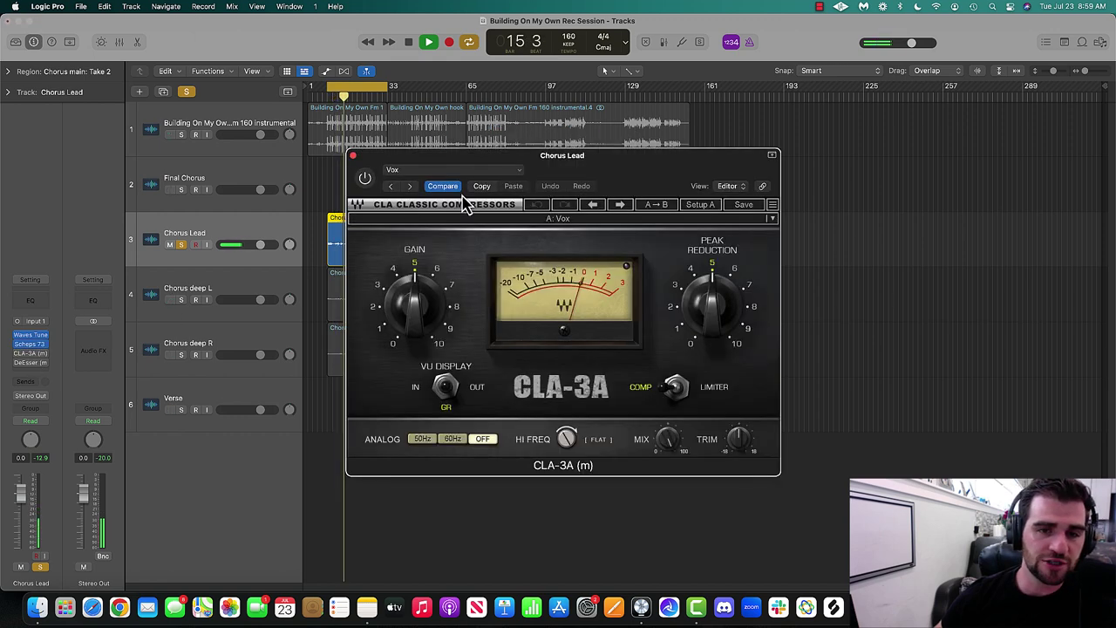
drag(406, 160, 553, 154)
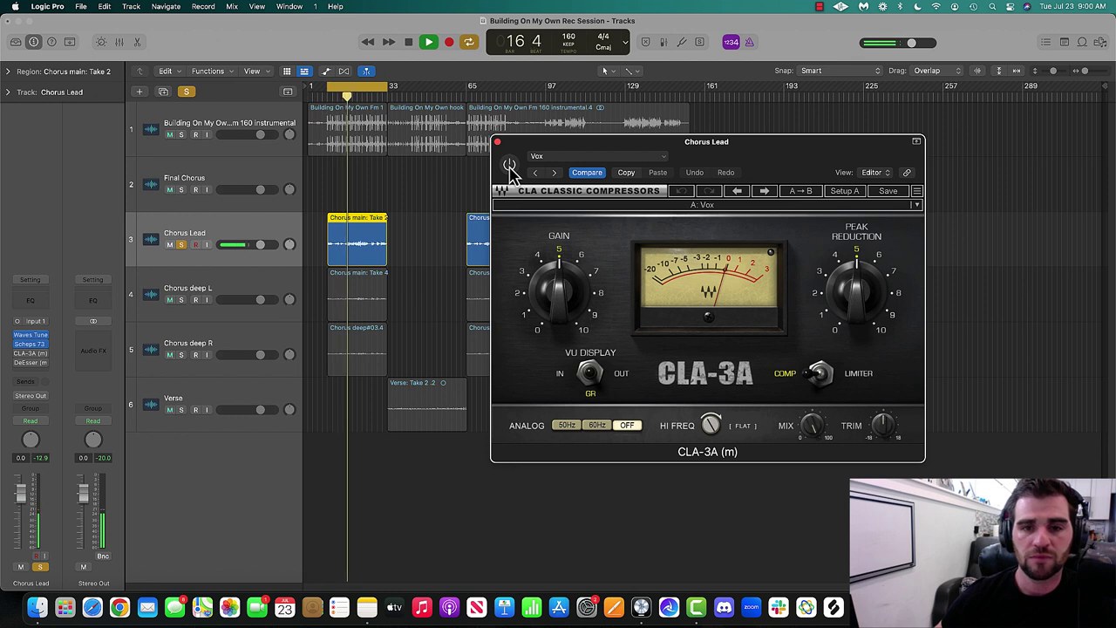
click(510, 166)
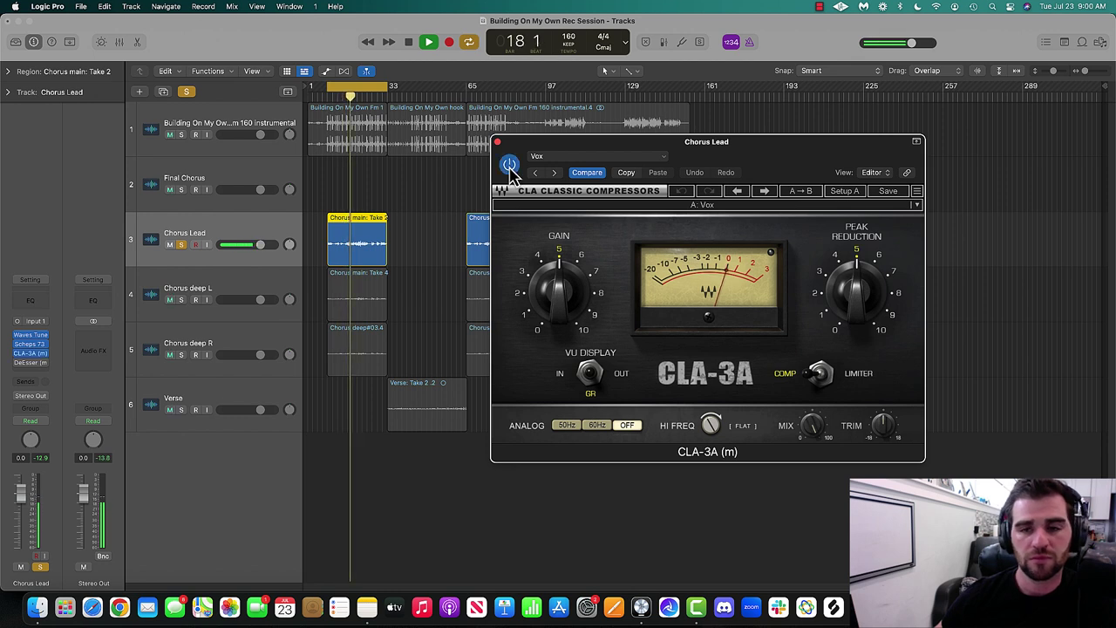
click(498, 142)
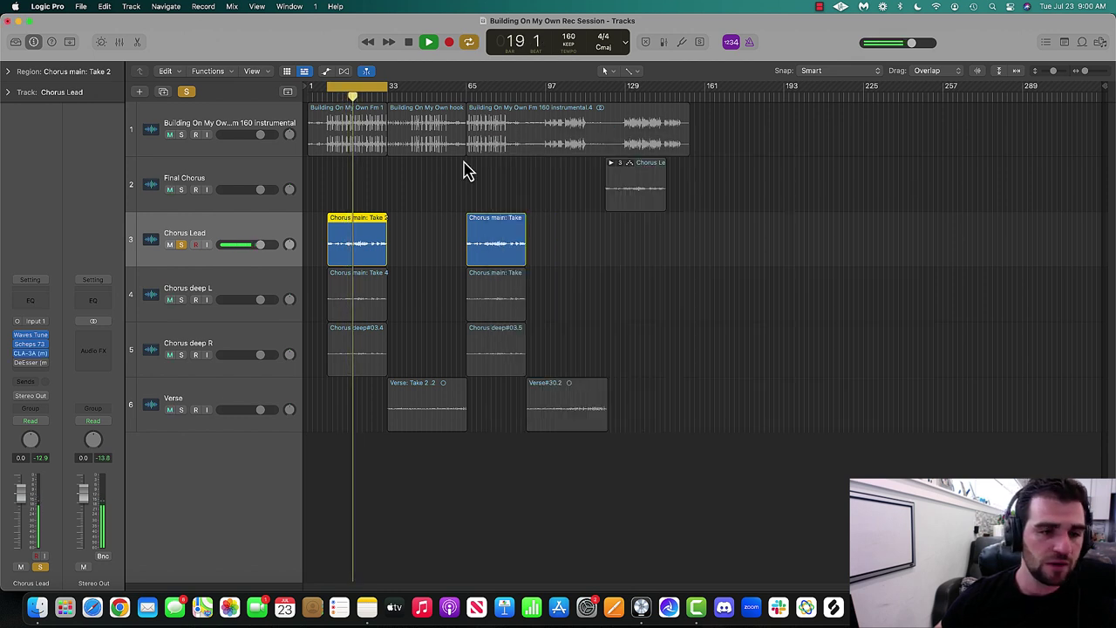
Switch Chorus Lead's DeEsser back on, stop playback and close the plug-in window.
click(31, 362)
click(365, 178)
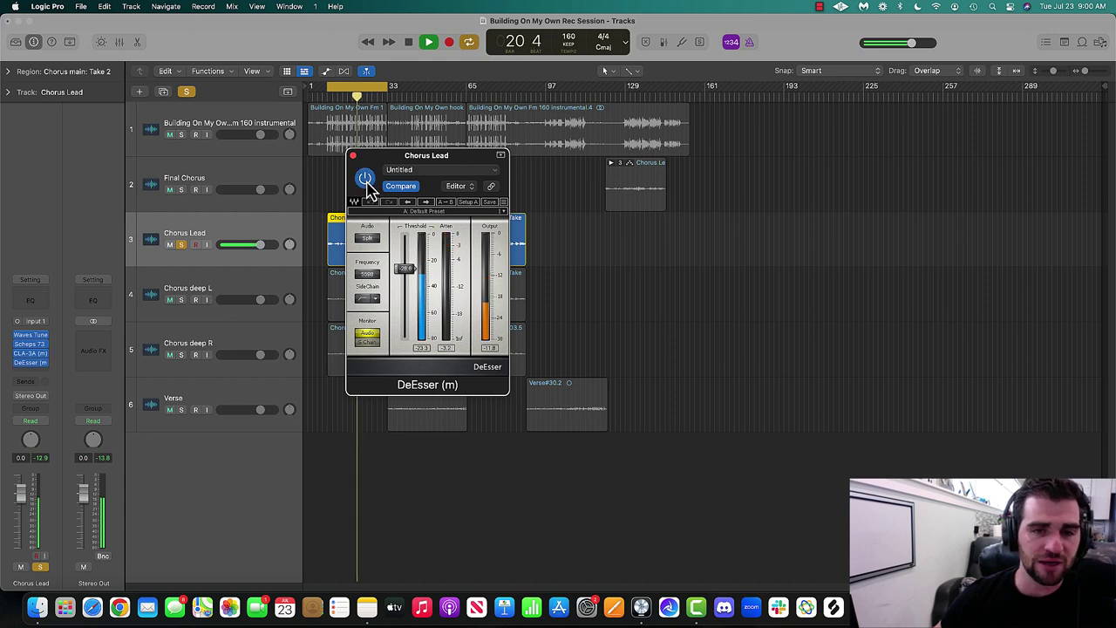
drag(381, 162, 576, 162)
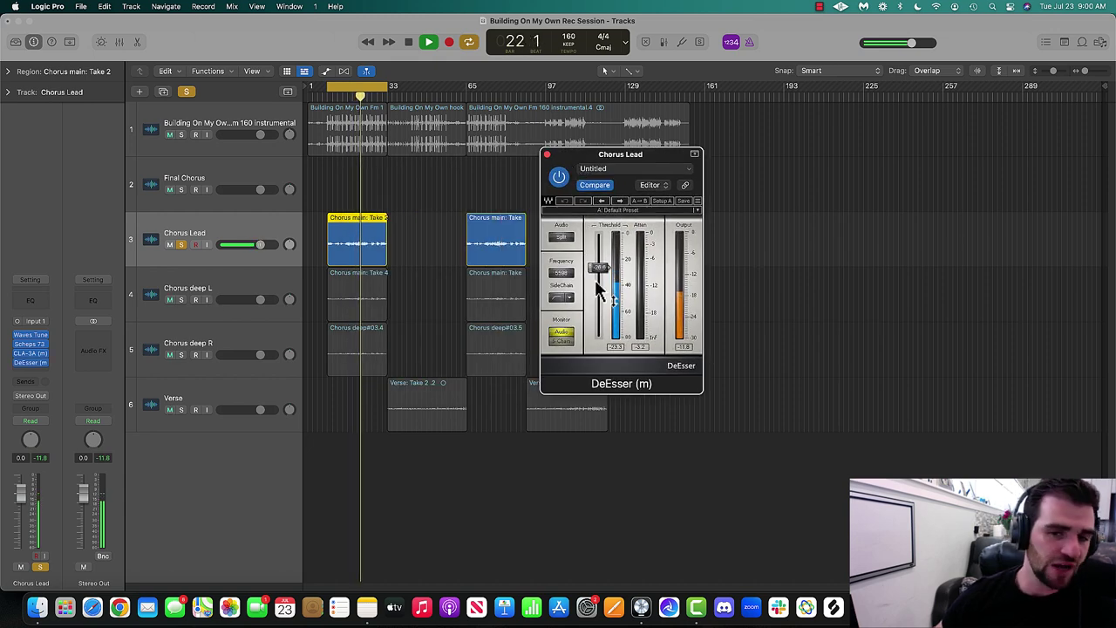
key(space)
click(548, 155)
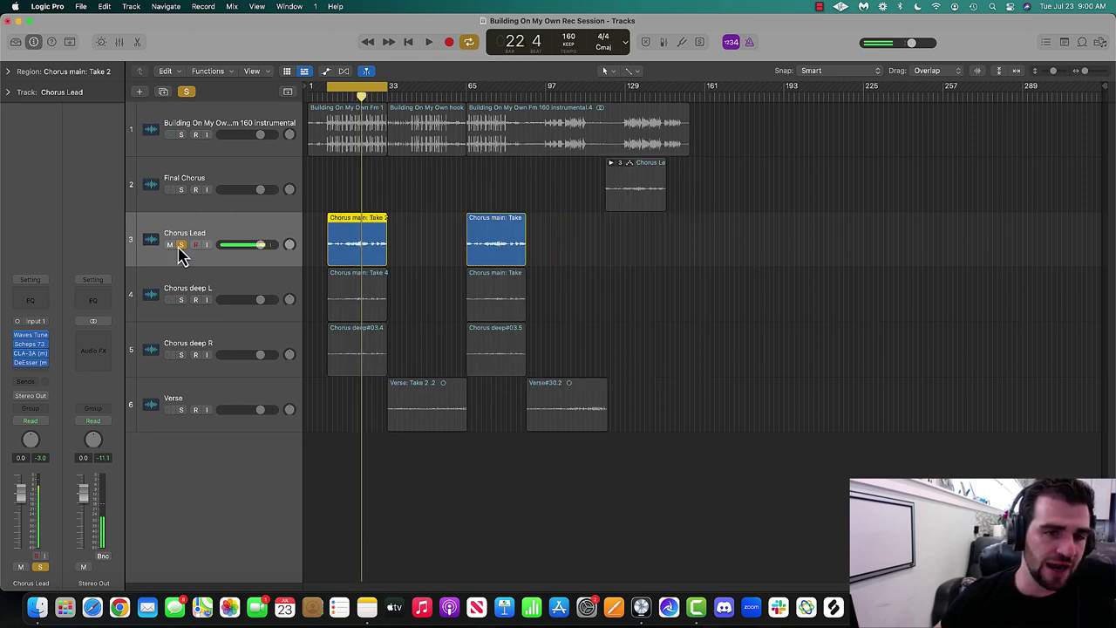
Unsolo Chorus Lead and look through the plug-in chains of Chorus deep L, Chorus deep R, Verse and Chorus Lead.
click(181, 245)
click(191, 286)
click(196, 340)
click(216, 403)
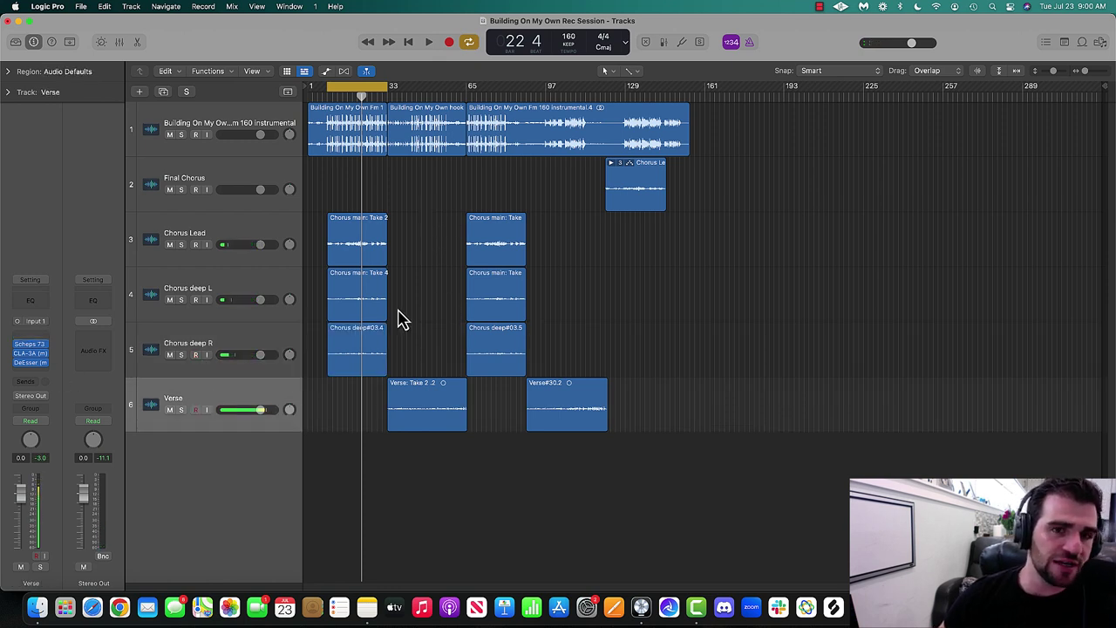
click(179, 253)
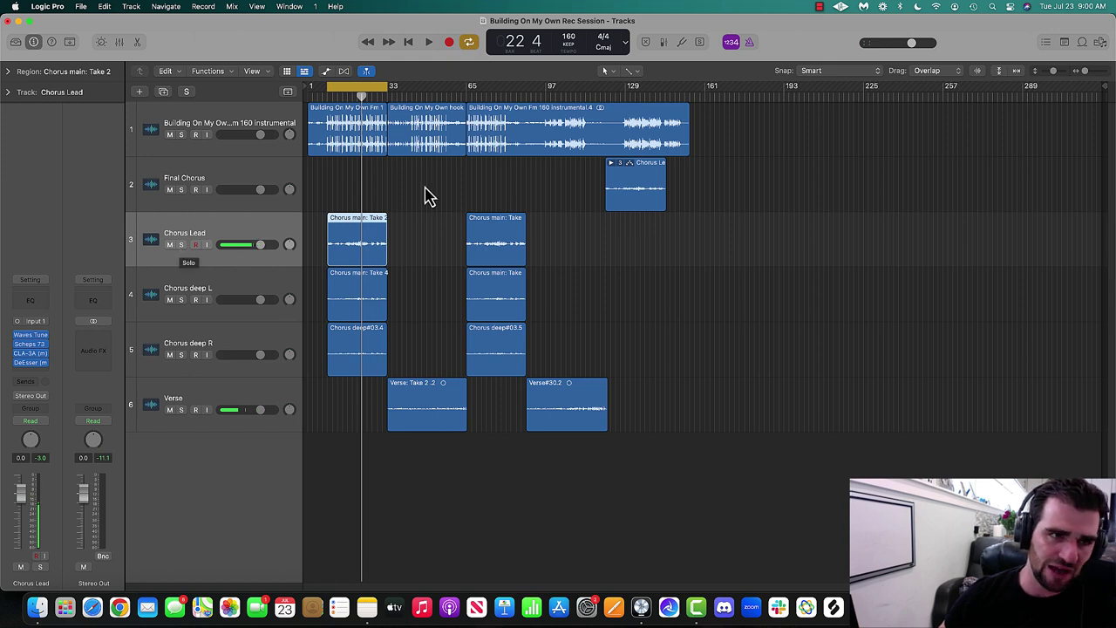
Close the recording session, return to the Building On My Own Fm 160 project and select the Chorus Lead_1 track.
key(super+w)
click(551, 255)
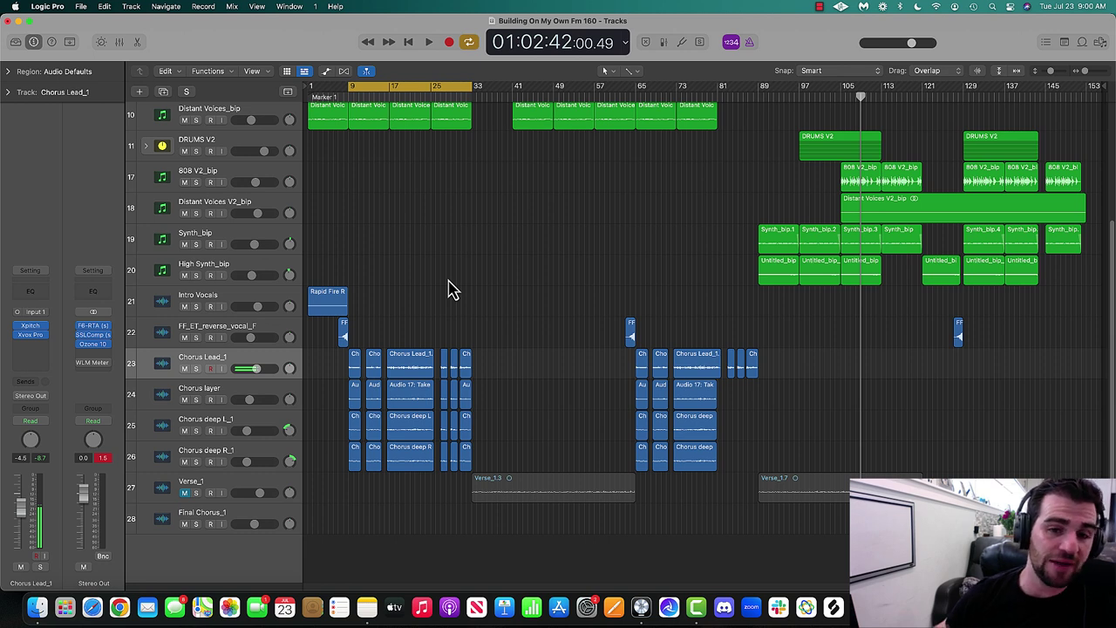
key(Down)
key(Up)
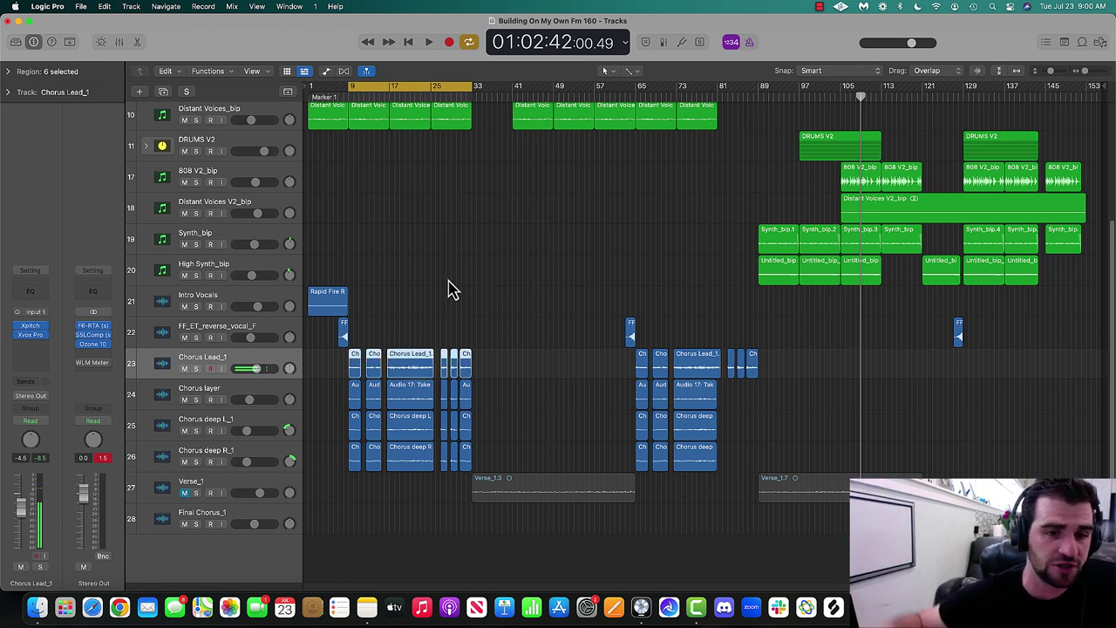
Solo Chorus Lead_1, play its vocal with Xpitch and Xvox Pro bypassed, and unsolo it.
click(196, 368)
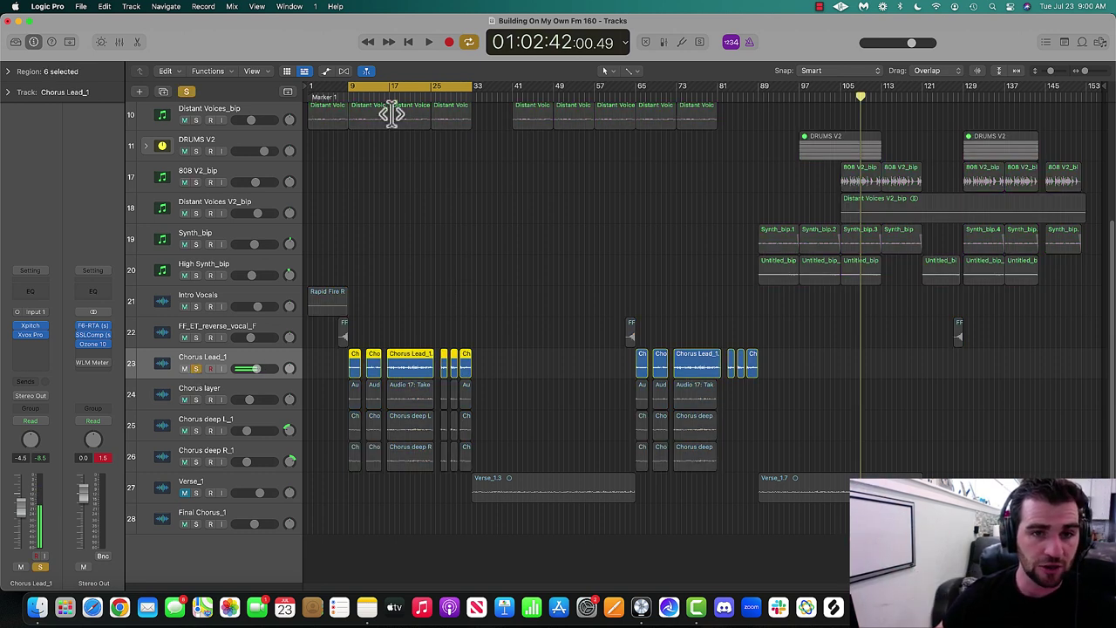
key(space)
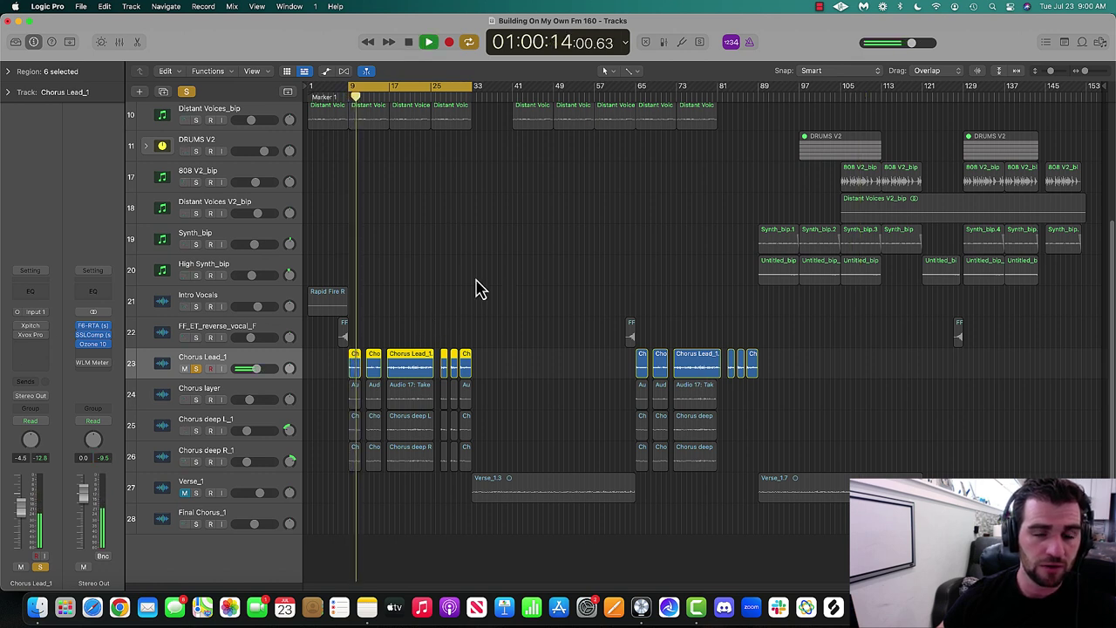
key(space)
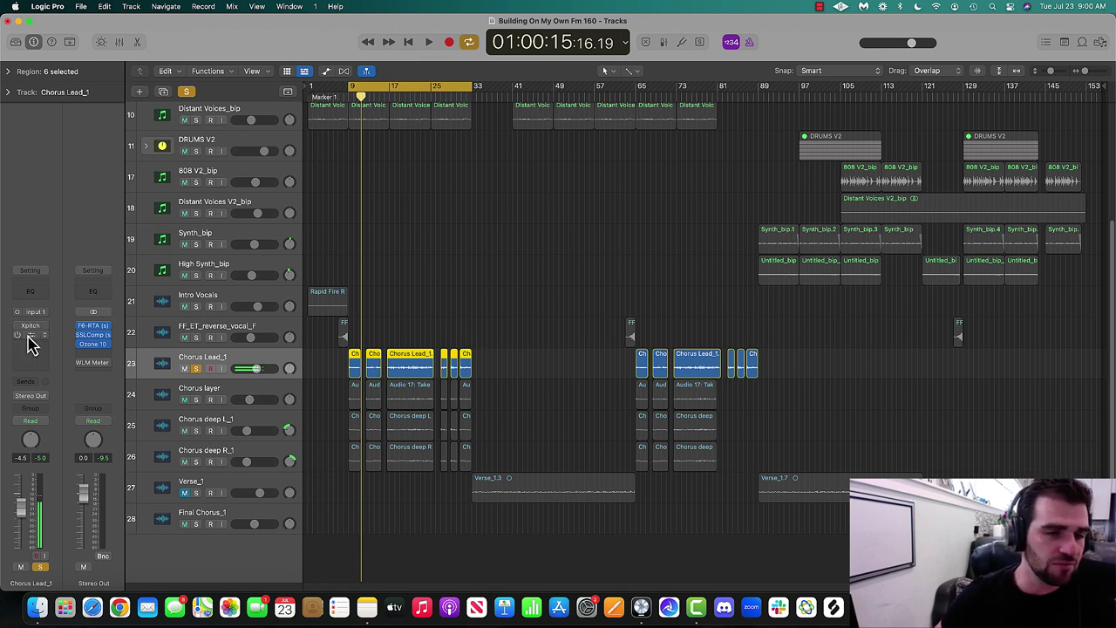
click(195, 368)
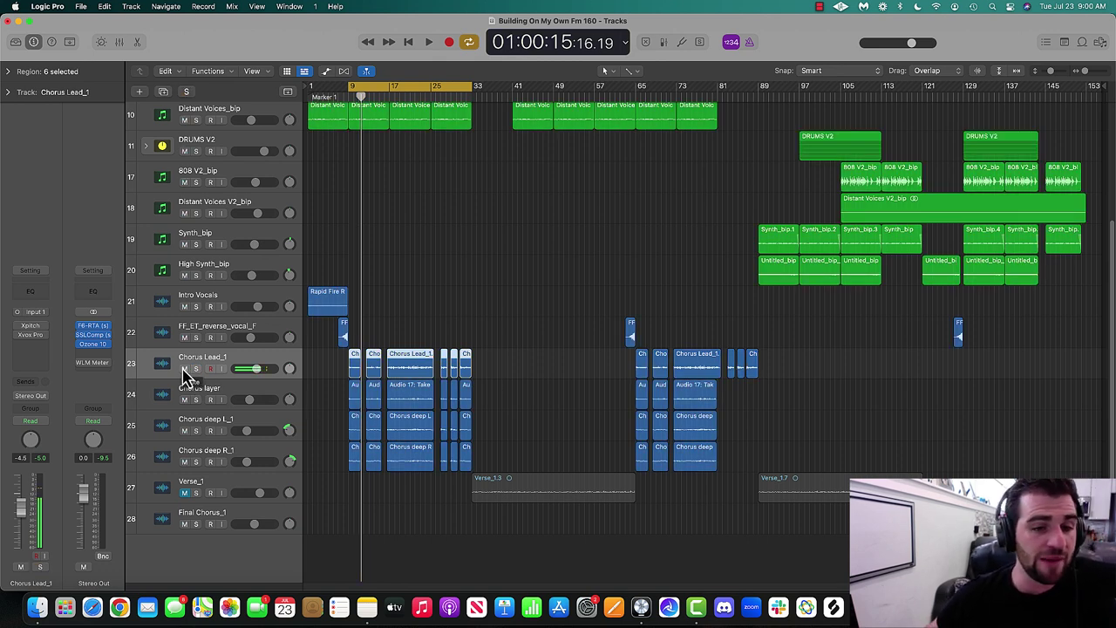
Mute the four chorus vocal tracks from Chorus Lead_1 to Chorus deep R_1, and expand DRUMS V1 to select Kick_bip.
drag(184, 369, 184, 462)
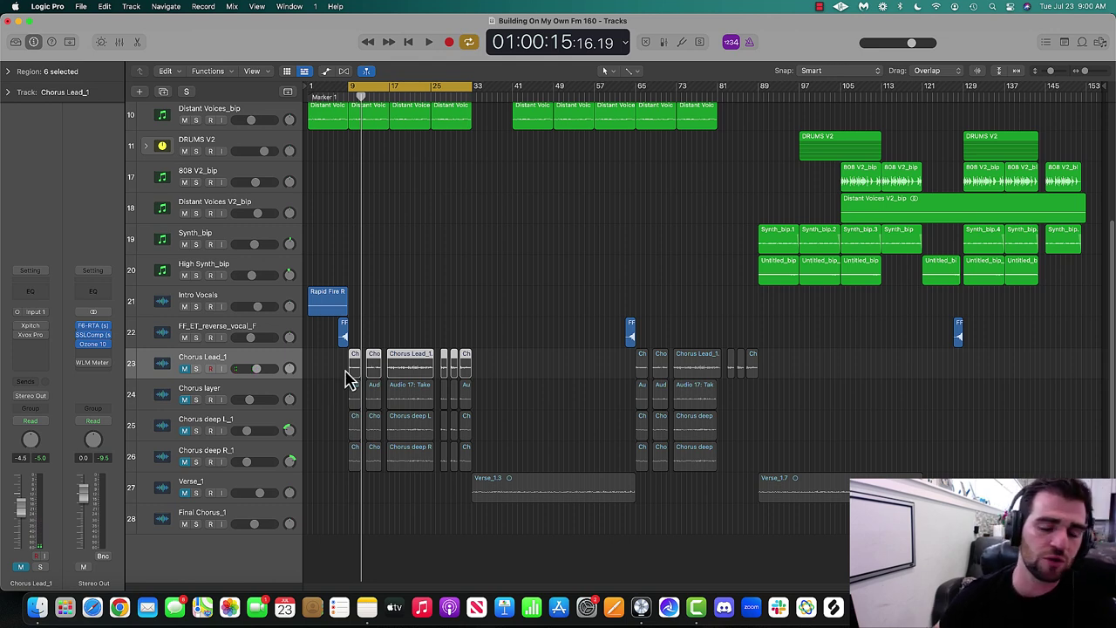
scroll(466, 388, up, 5)
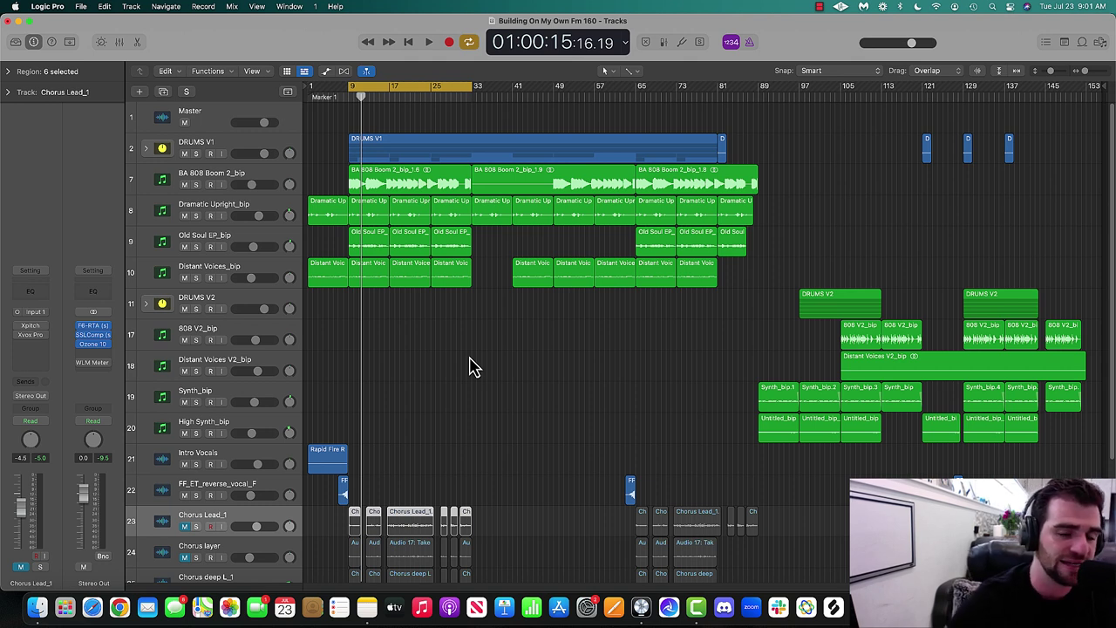
click(146, 150)
click(216, 186)
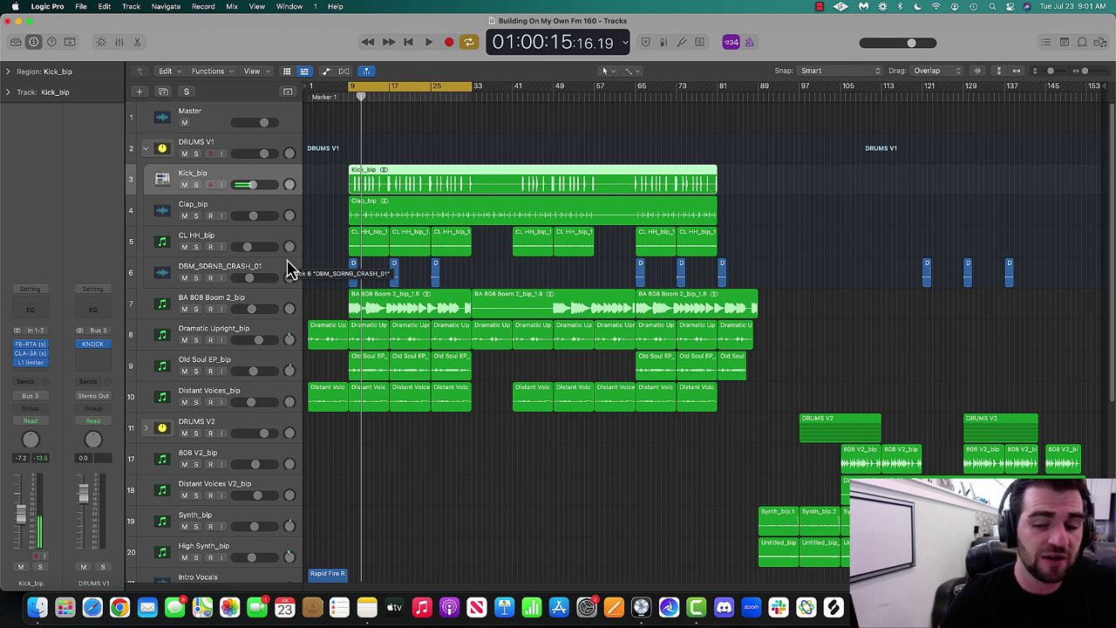
Solo Kick_bip and play it with its F6-RTA, CLA-3A and L1 limiter plug-ins switched off and on.
click(196, 186)
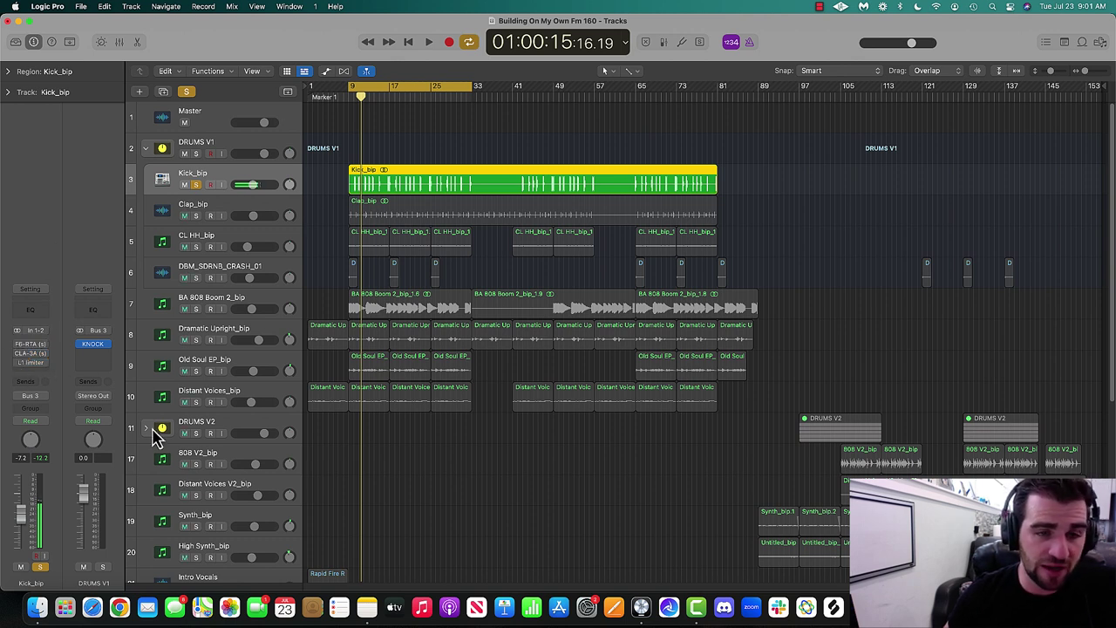
key(space)
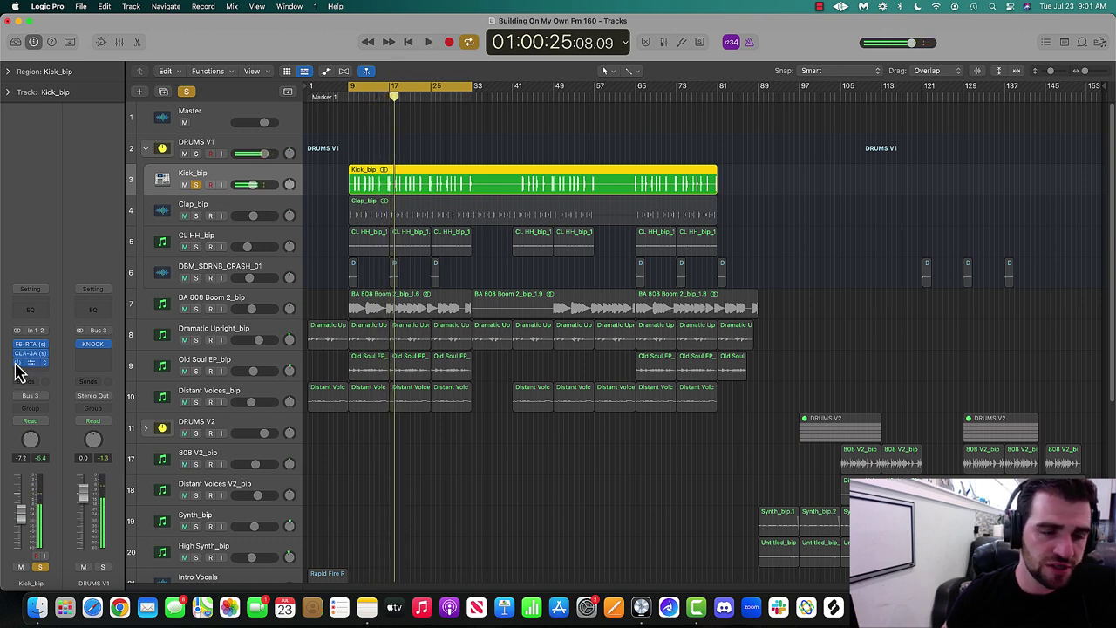
key(space)
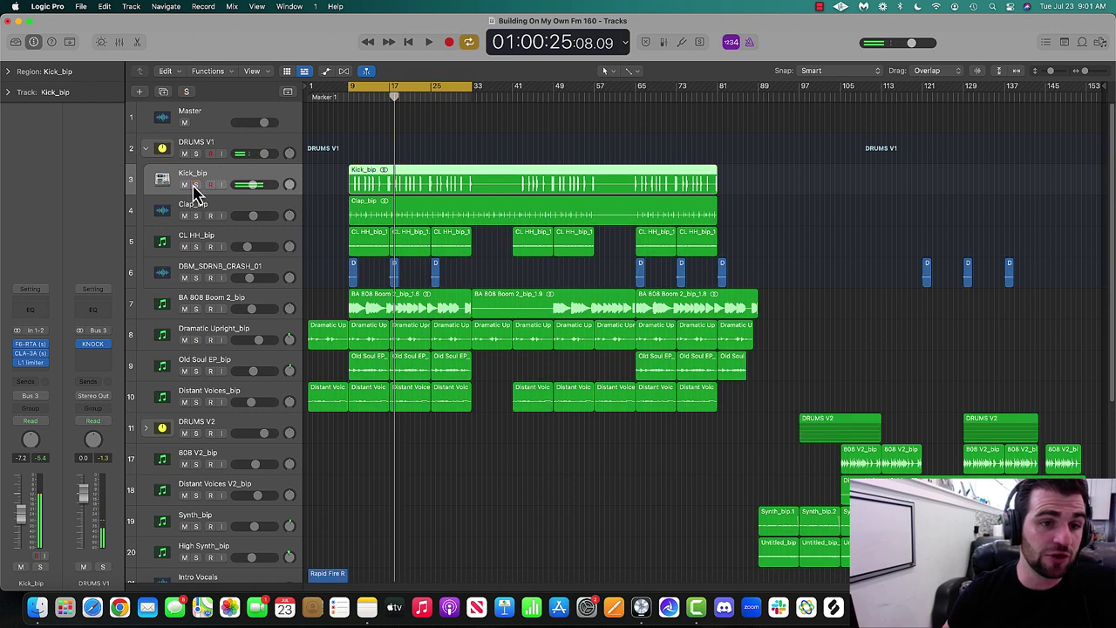
click(195, 185)
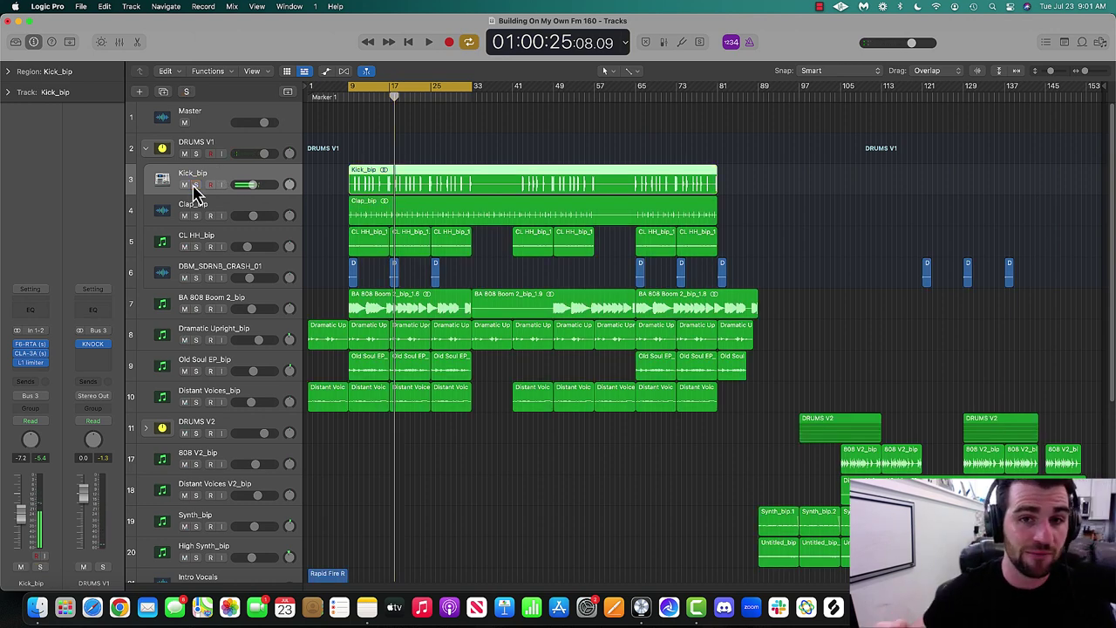
click(196, 185)
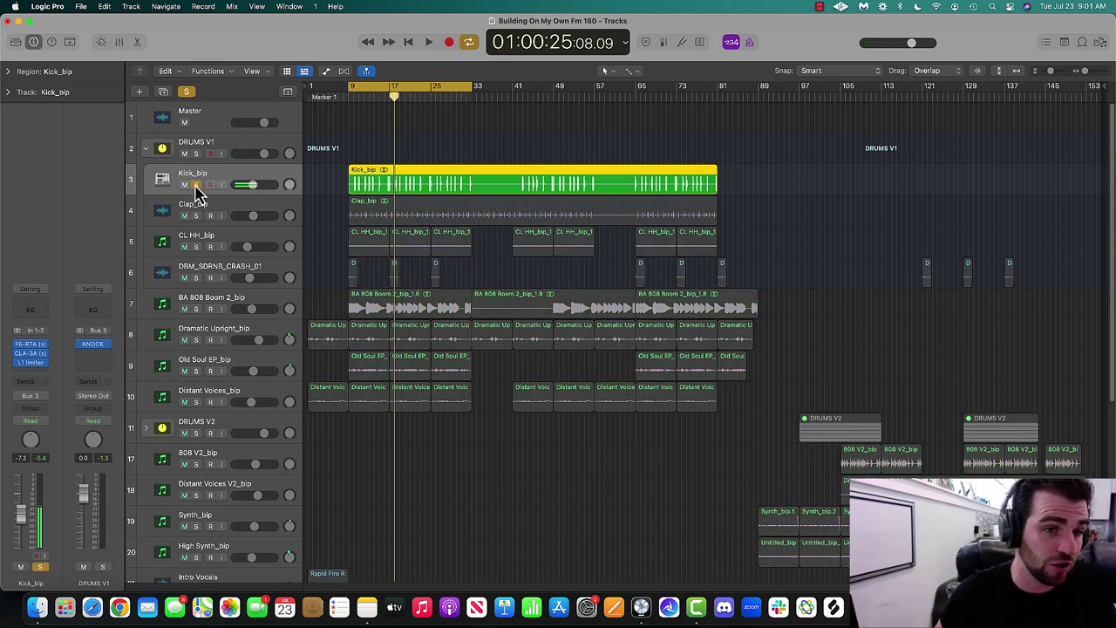
Add Clap_bip to the soloed kick and compare the clap with its F6-RTA and CLA-3A plug-ins off and on.
click(194, 212)
key(space)
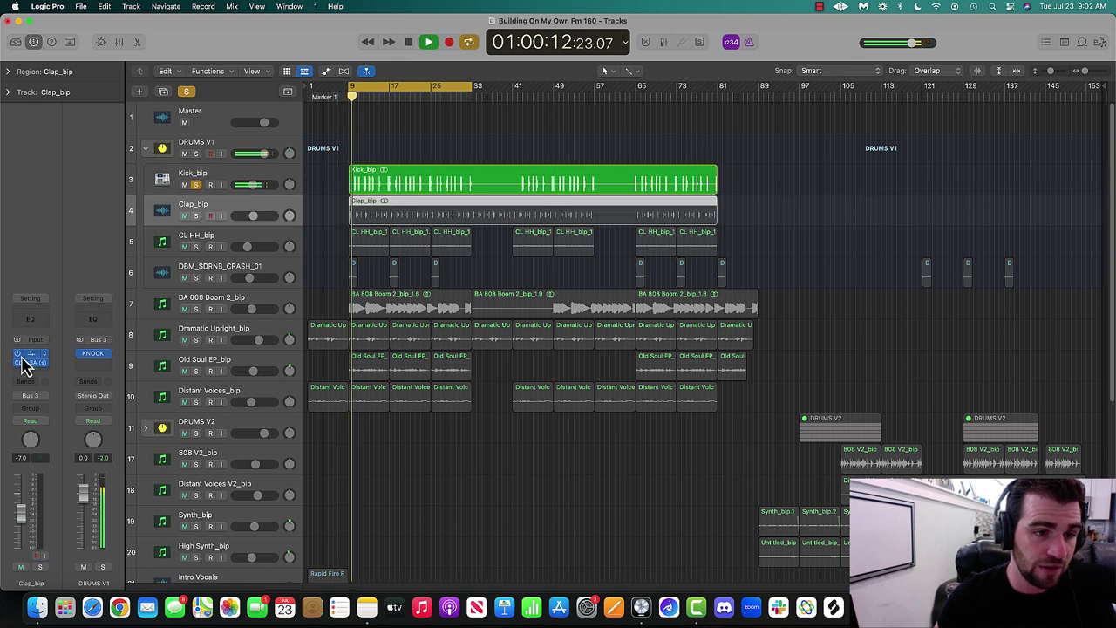
click(196, 215)
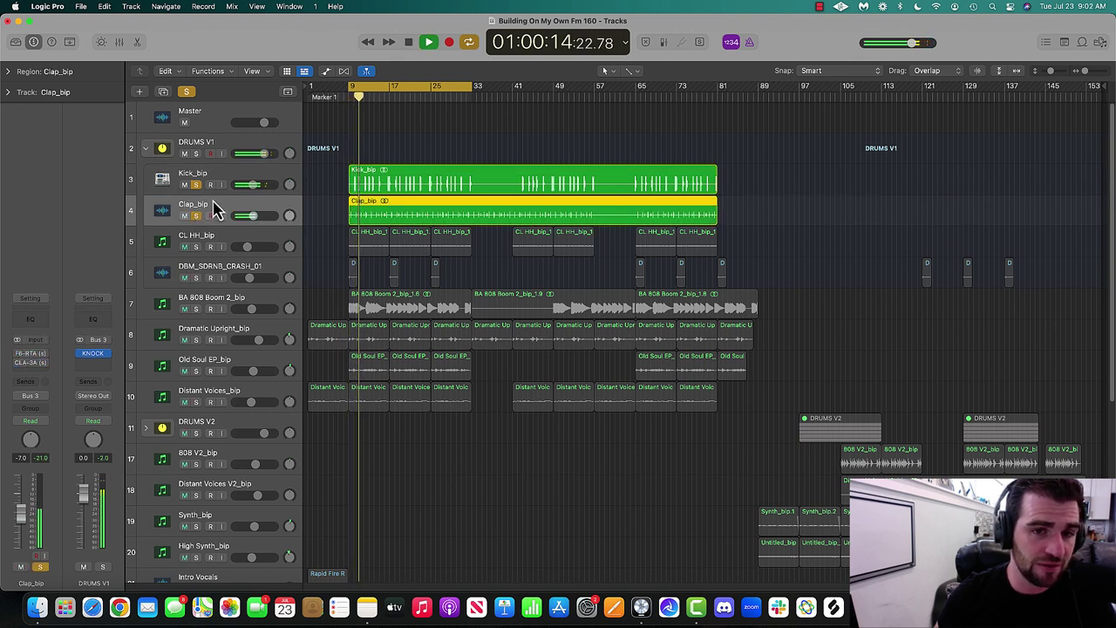
click(15, 363)
click(18, 362)
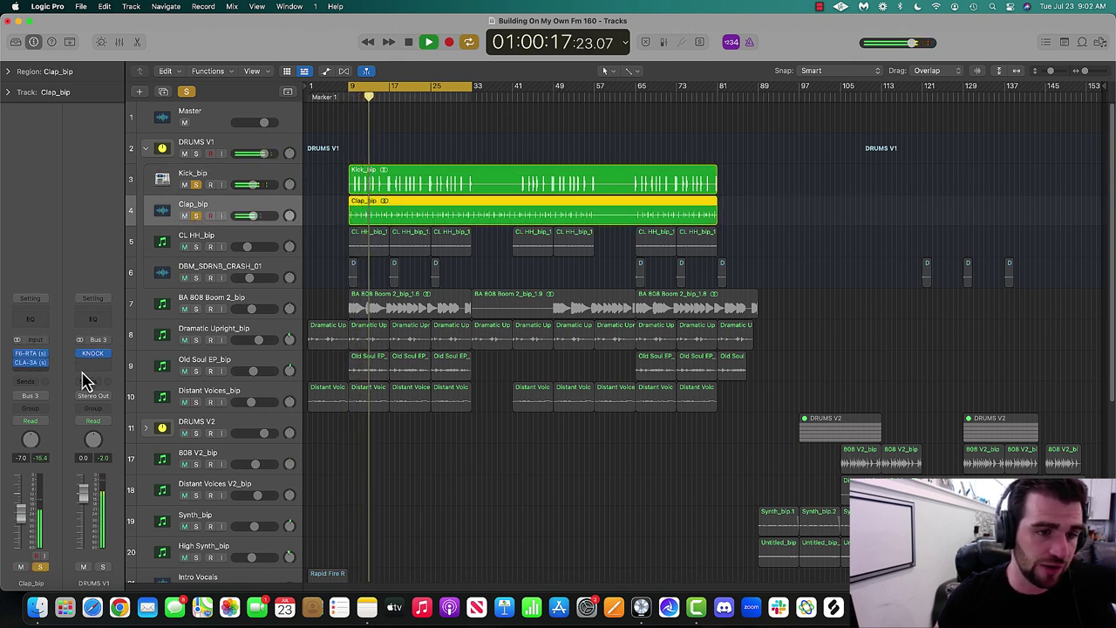
Add BA 808 Boom 2_bip to the soloed tracks and compare it with its four plug-ins off and on.
click(200, 304)
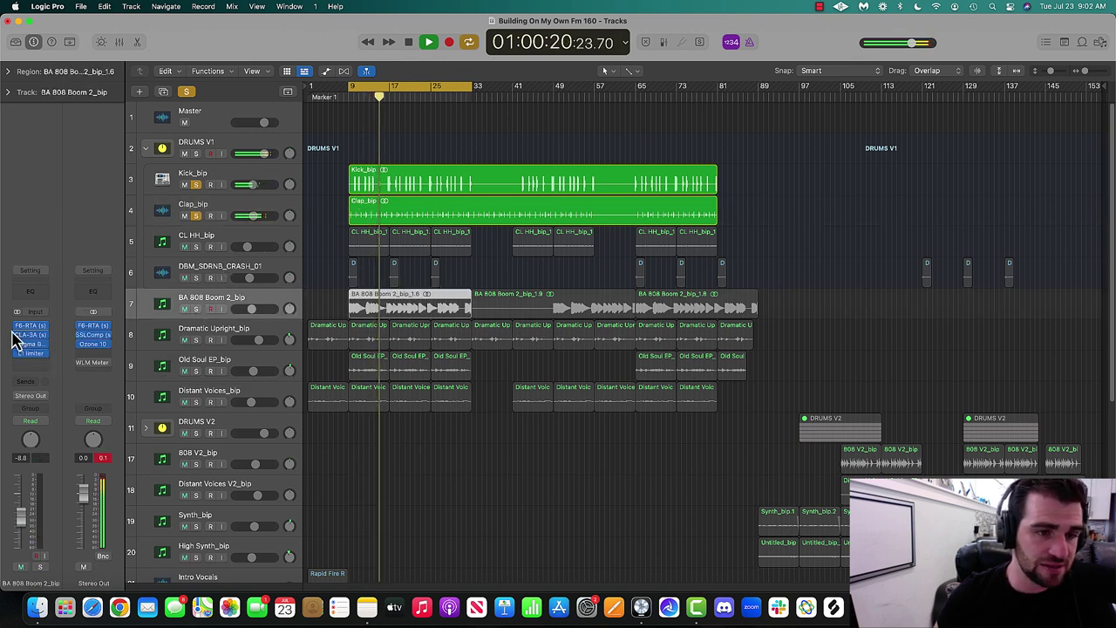
click(22, 347)
click(196, 309)
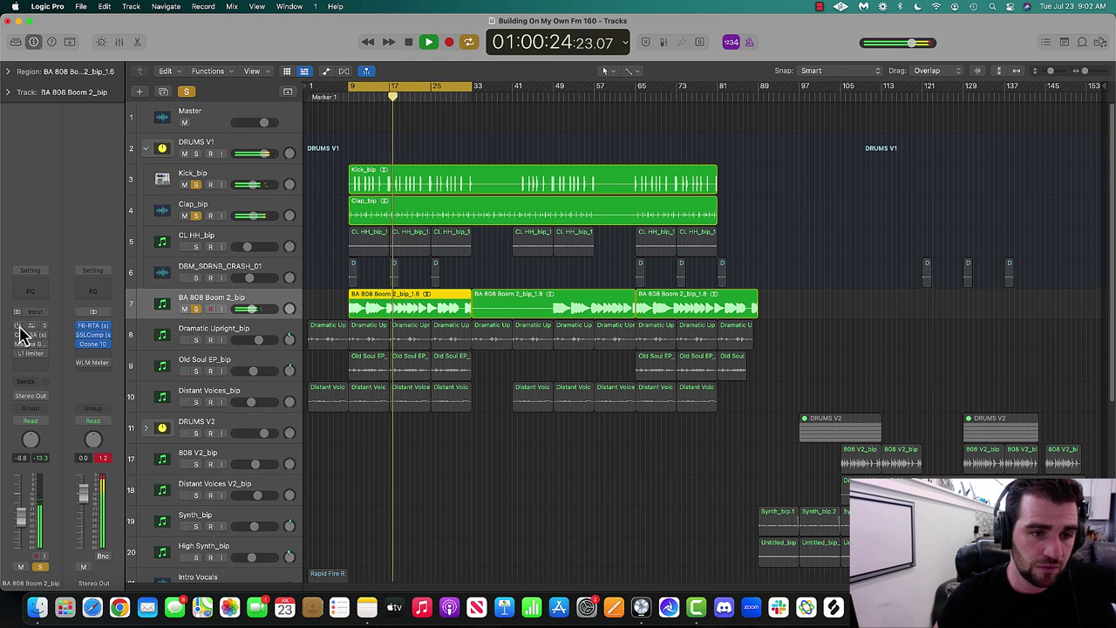
drag(17, 325, 12, 353)
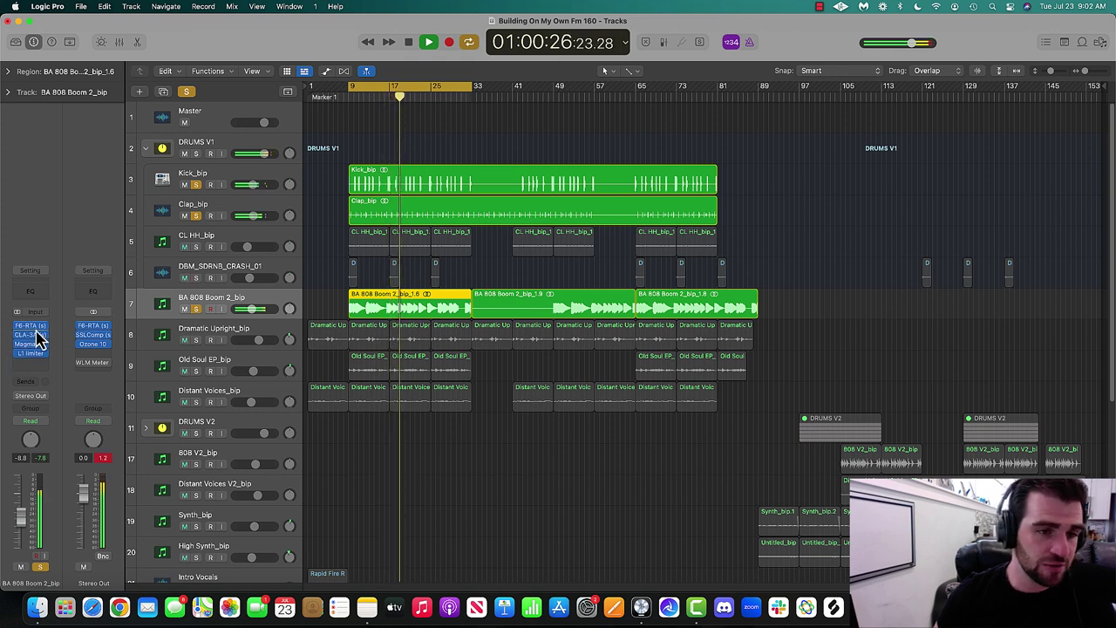
Inspect the F6-RTA, CLA-3A, Magma BB Tubes and L1 limiter settings on BA 808 Boom 2_bip in turn.
click(31, 327)
click(31, 329)
click(31, 335)
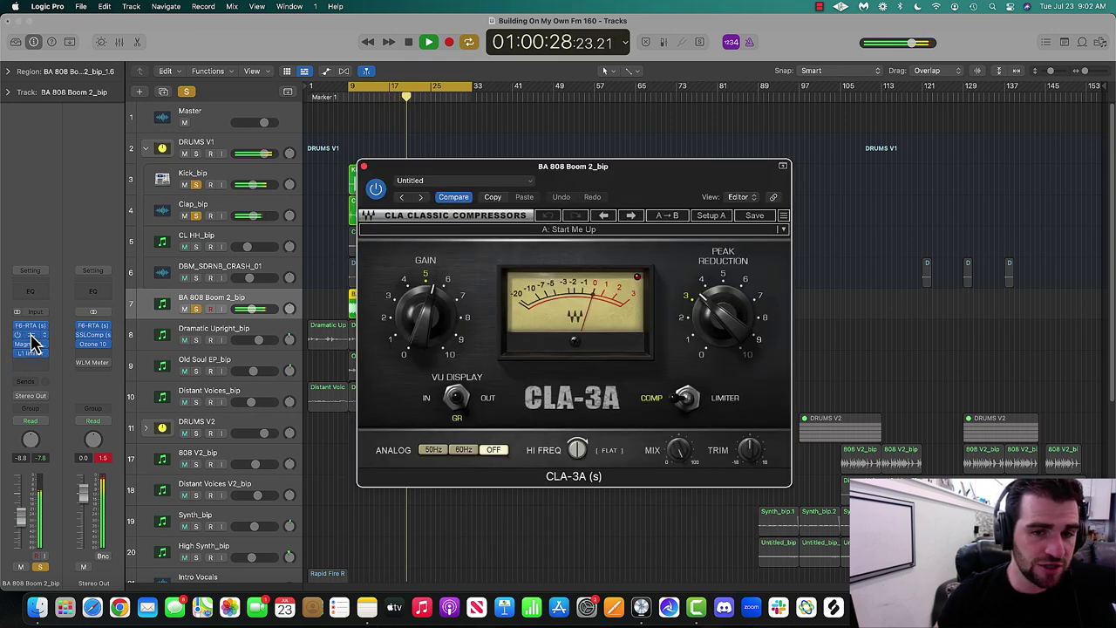
click(32, 337)
click(31, 344)
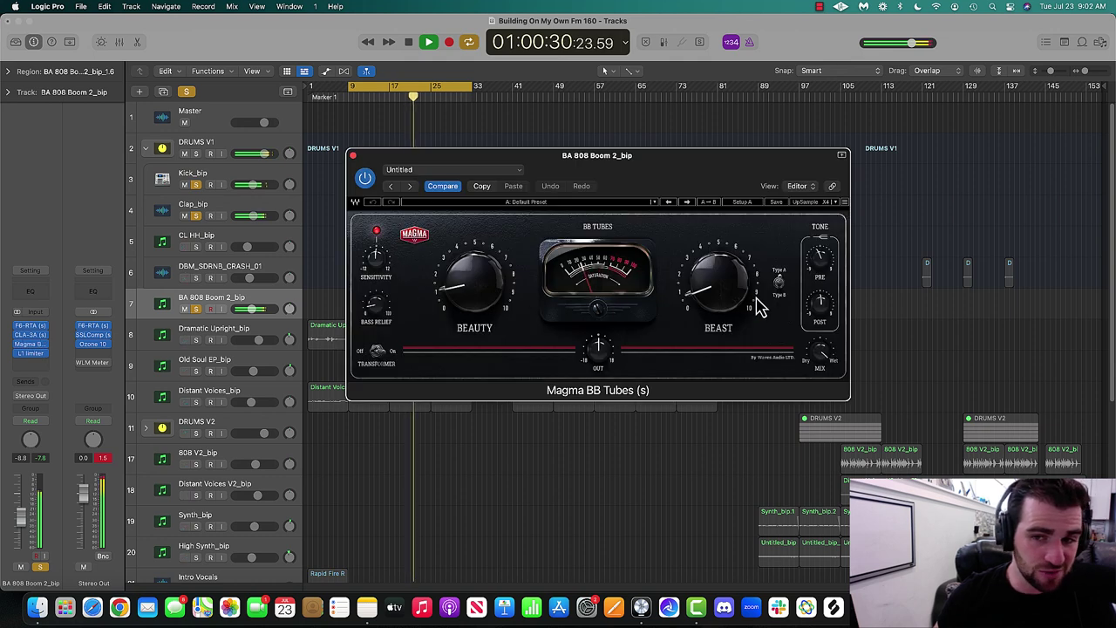
click(353, 155)
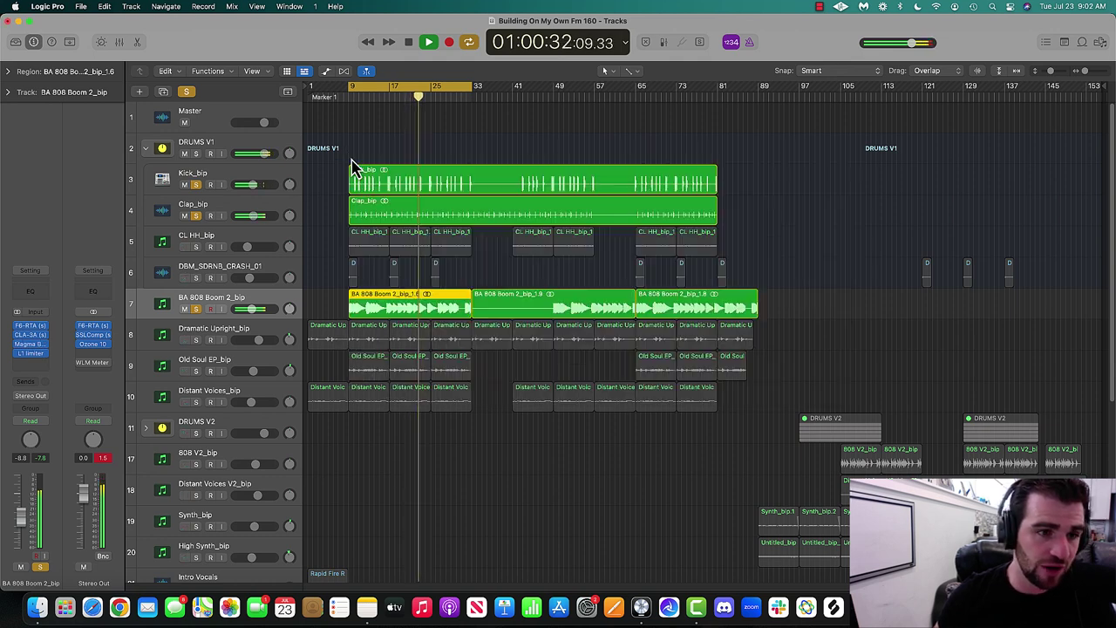
click(31, 353)
click(31, 353)
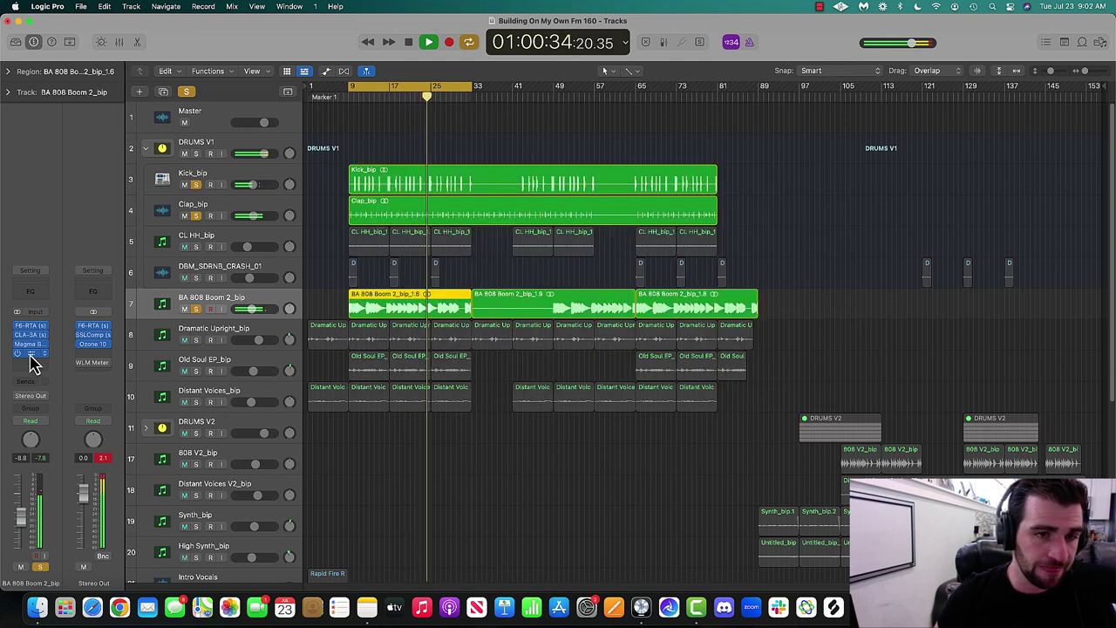
Add CL HH_bip and Dramatic Upright_bip to the soloed tracks and compare Dramatic Upright_bip with its F6-RTA and CLA-3A plug-ins off and on.
click(201, 248)
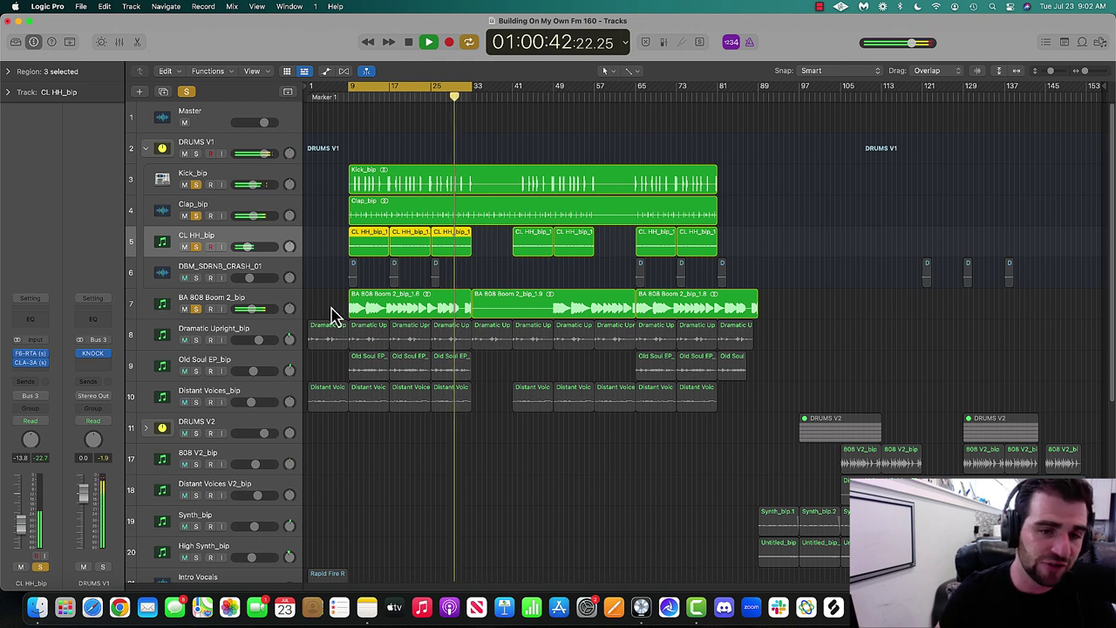
click(244, 343)
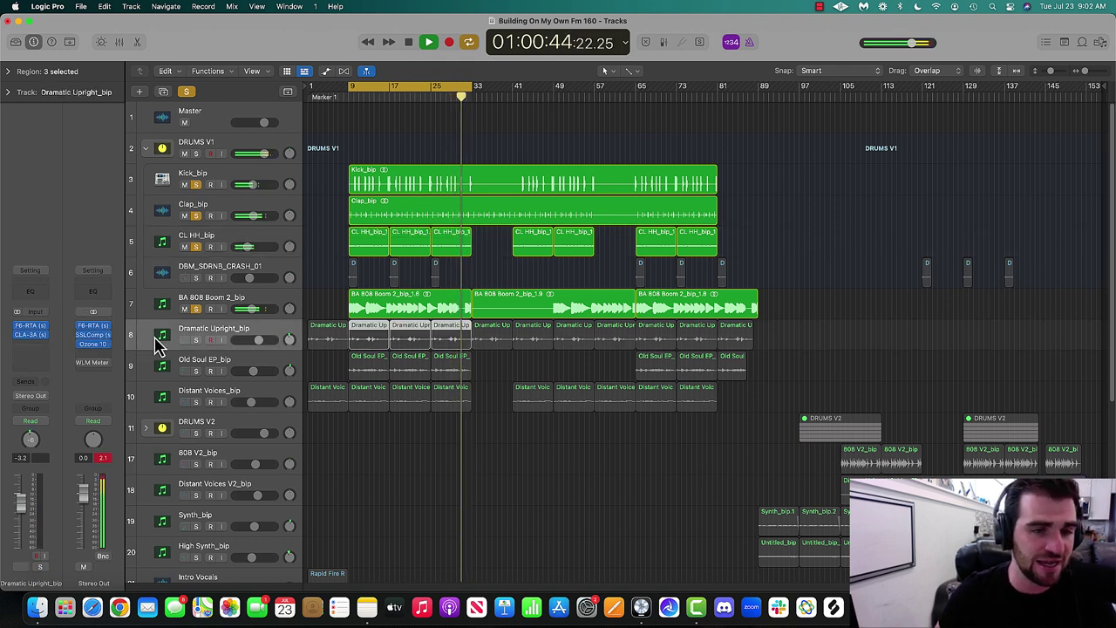
click(196, 340)
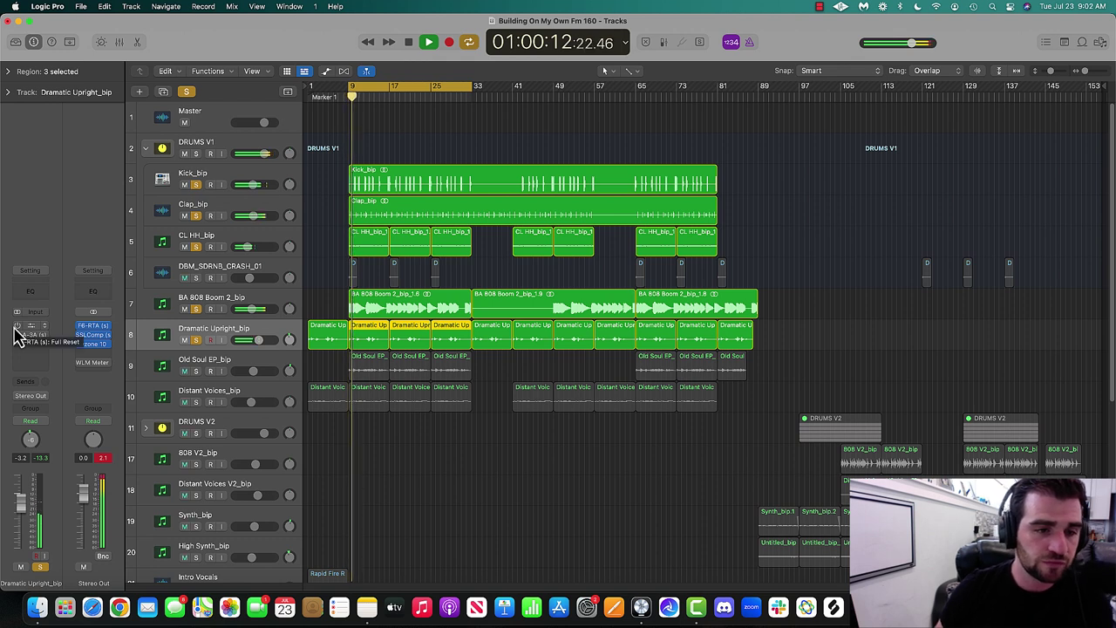
click(16, 335)
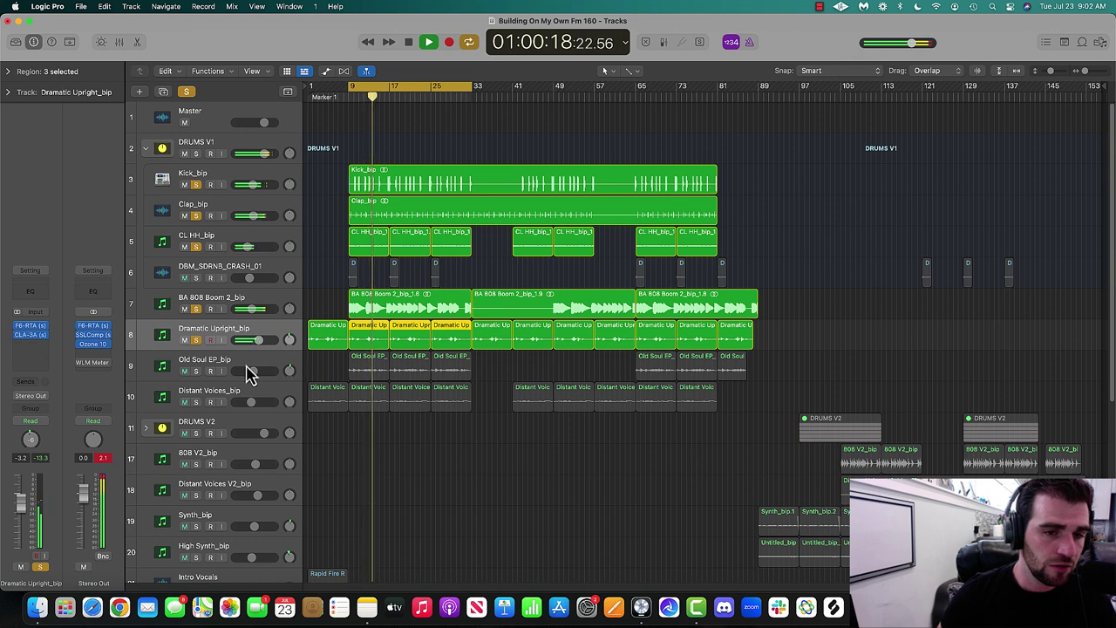
Add Old Soul EP_bip to the soloed tracks and compare it with its F6-RTA and CLA-3A plug-ins off and on.
click(193, 366)
click(195, 371)
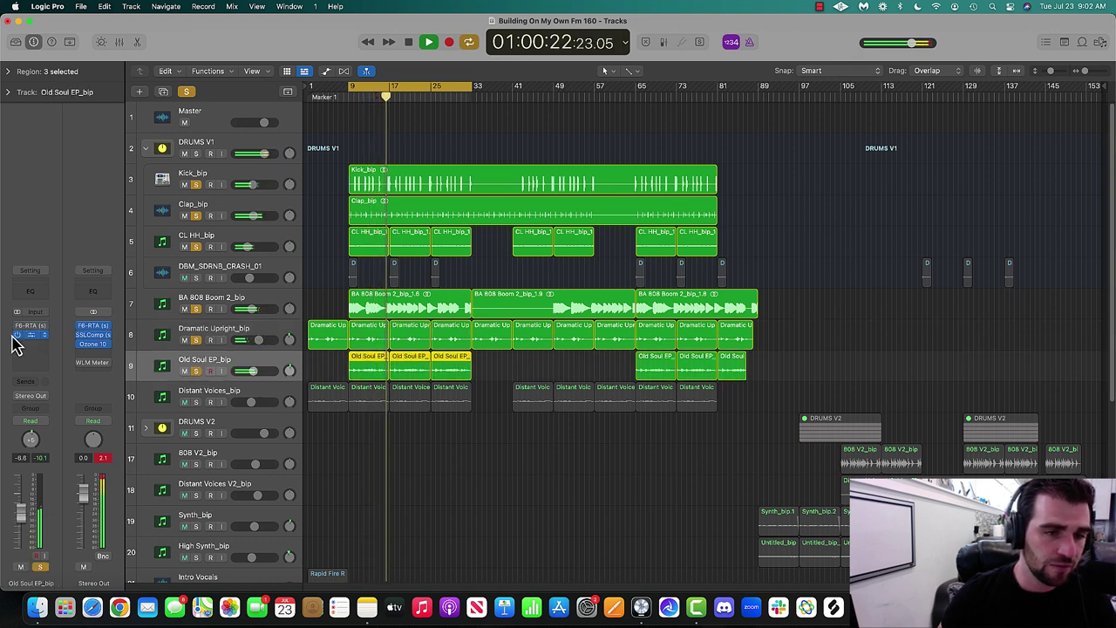
key(y)
click(240, 336)
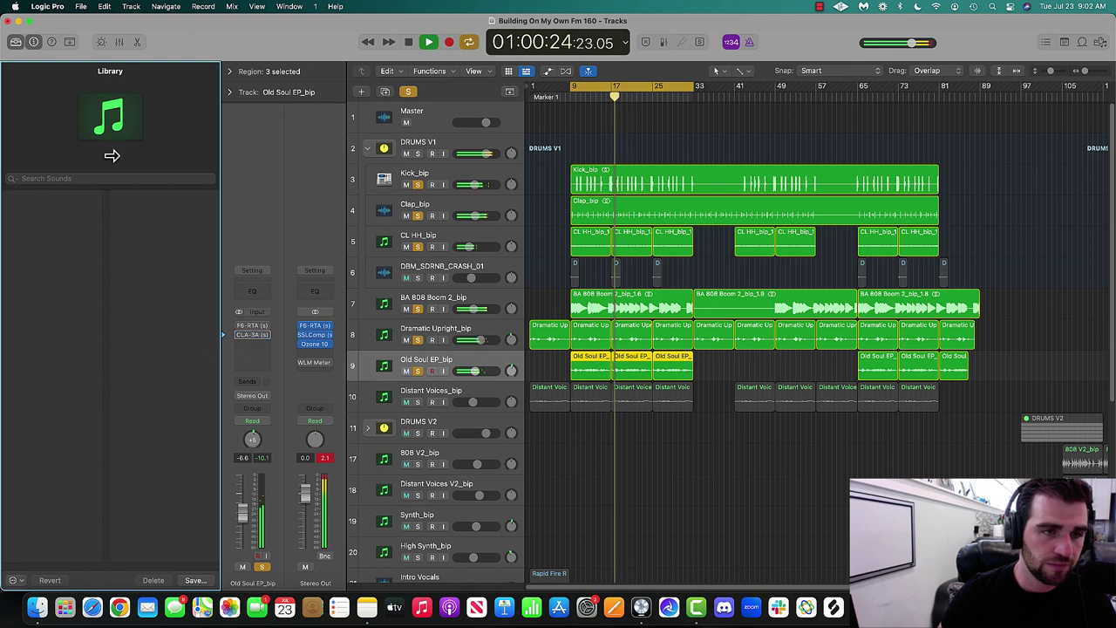
click(14, 42)
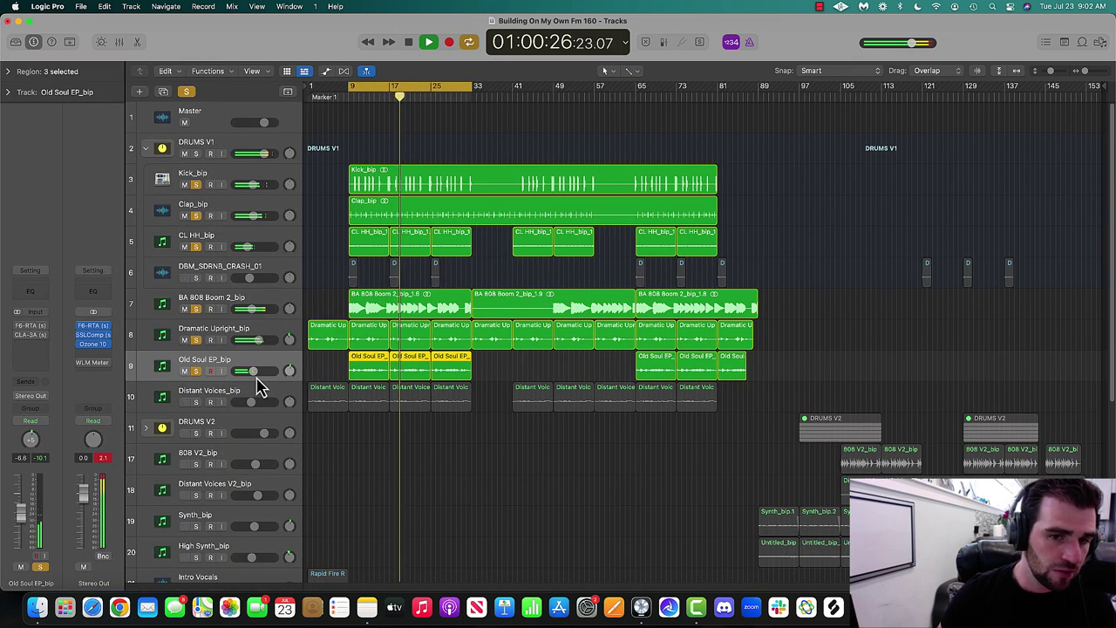
click(17, 326)
click(17, 336)
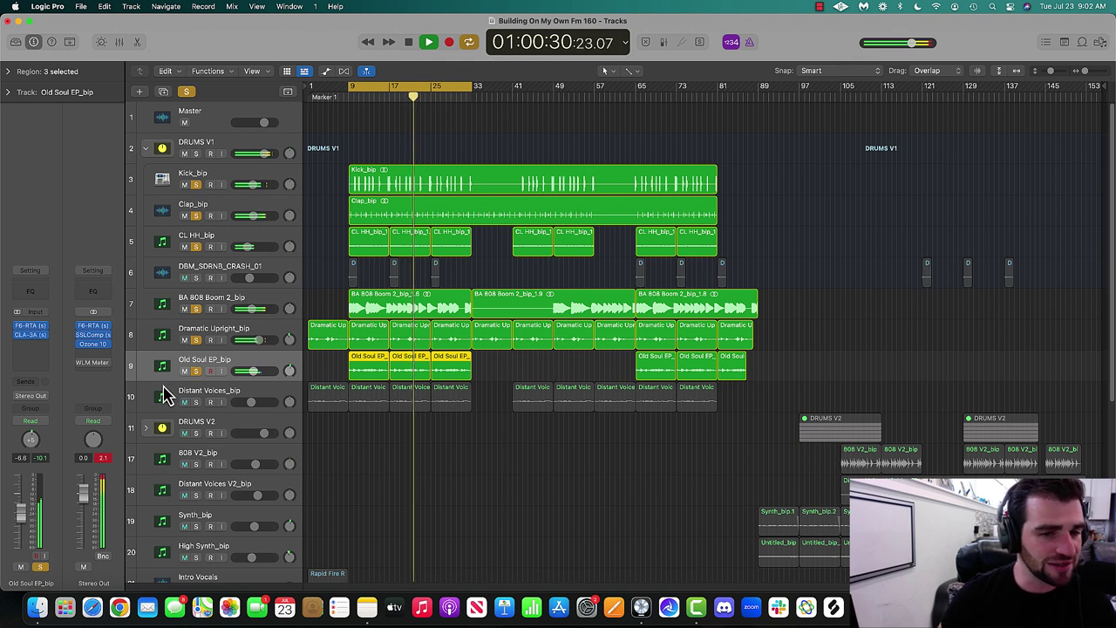
Add Distant Voices_bip to the soloed tracks and listen to it, and stop playback and clear all solos.
click(209, 402)
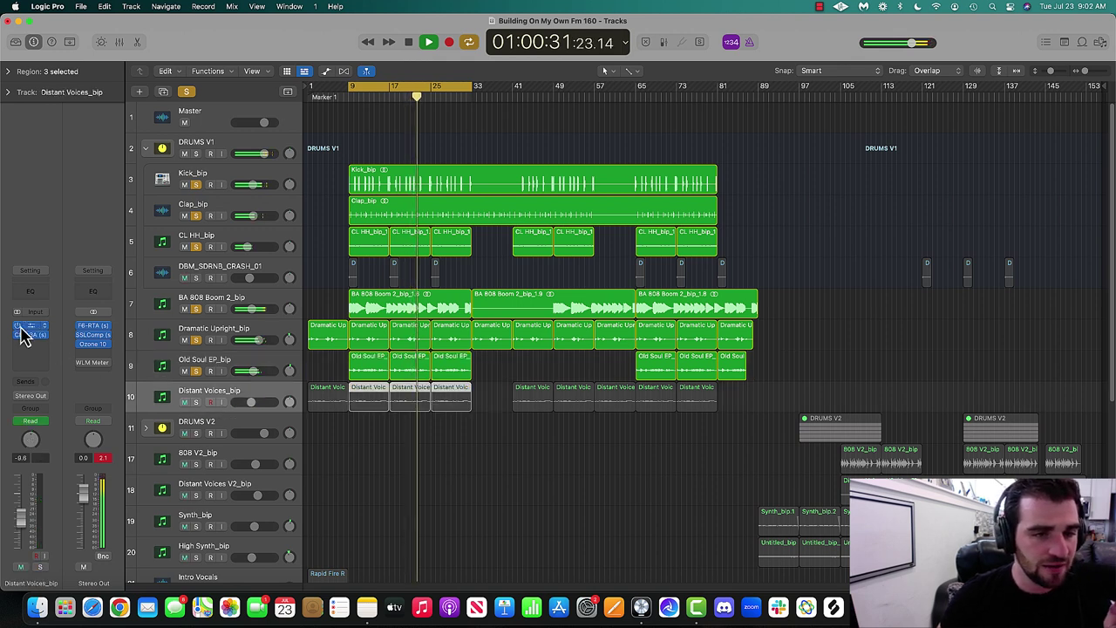
click(196, 403)
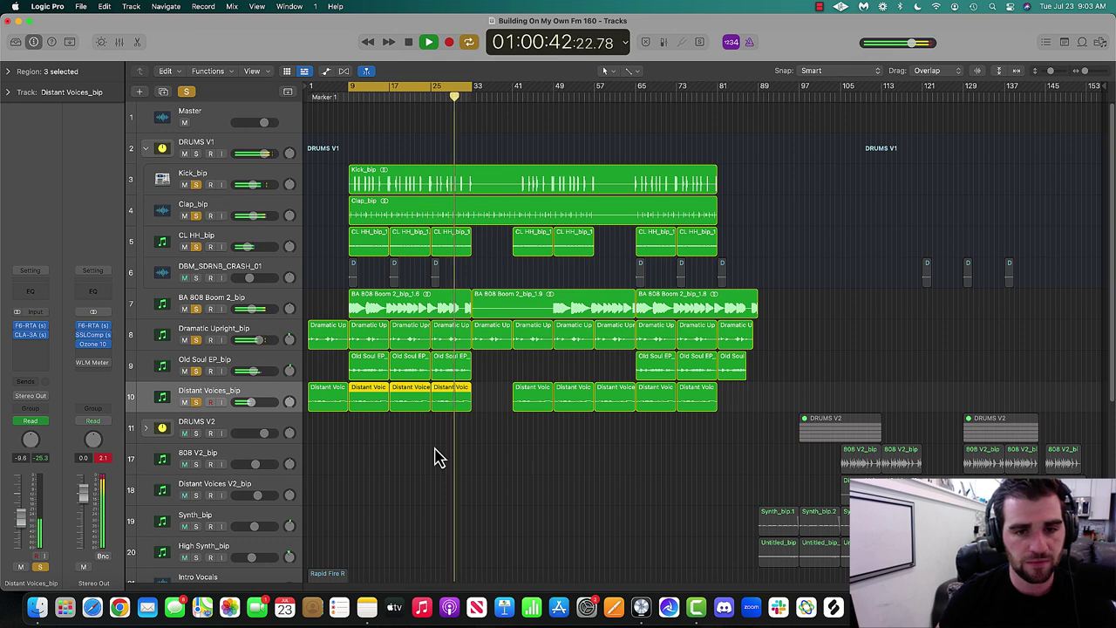
scroll(456, 443, down, 4)
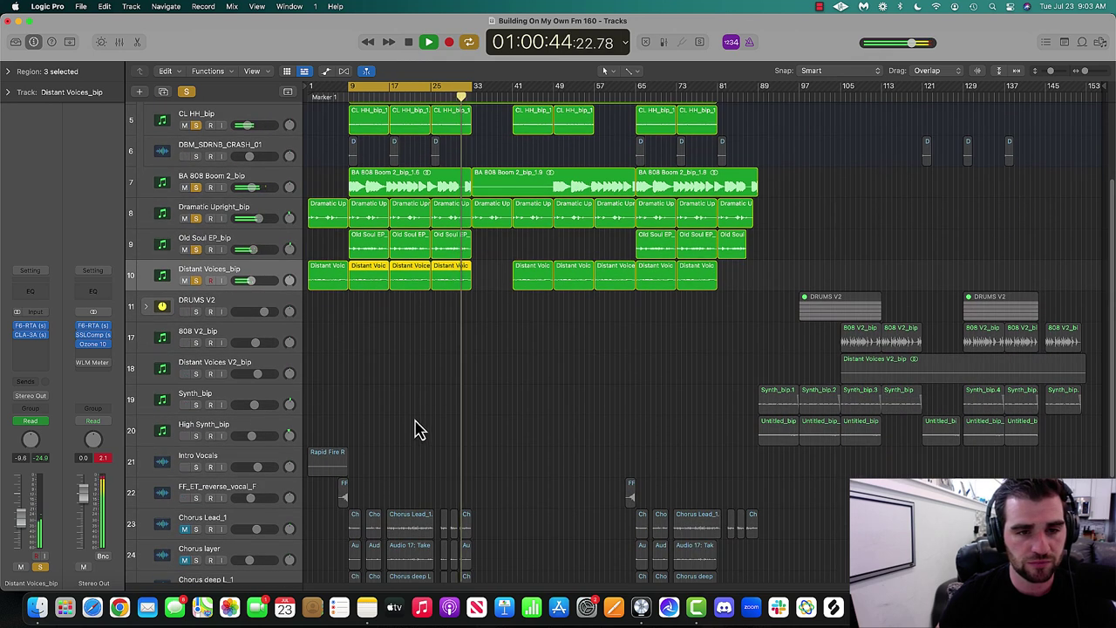
key(space)
click(185, 92)
Unmute and solo the Chorus Lead_1 vocal track.
scroll(349, 311, down, 5)
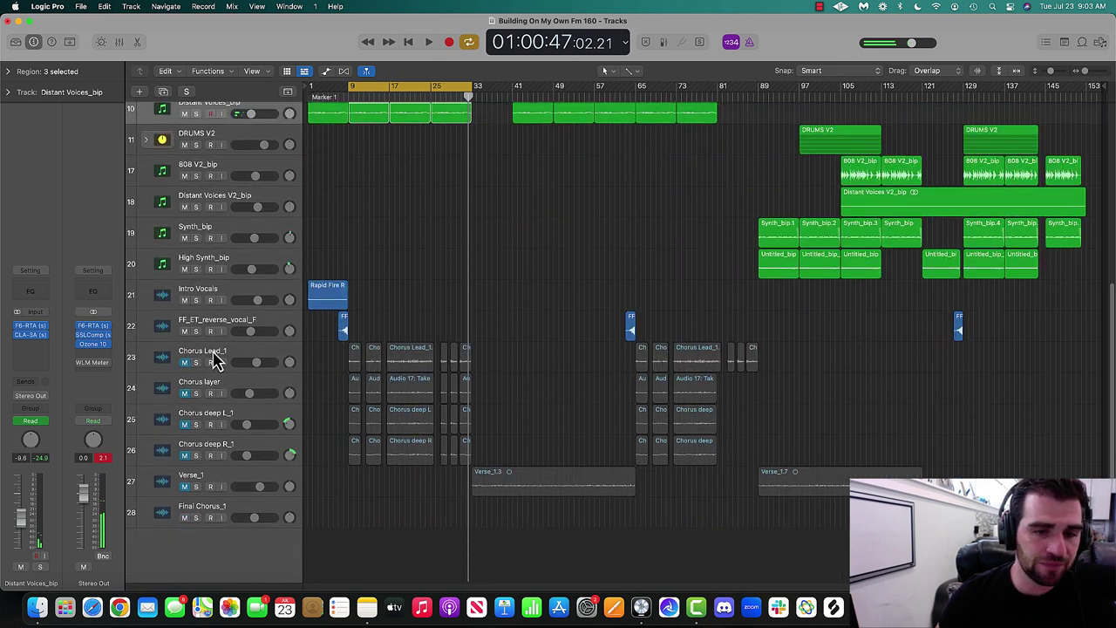
click(195, 358)
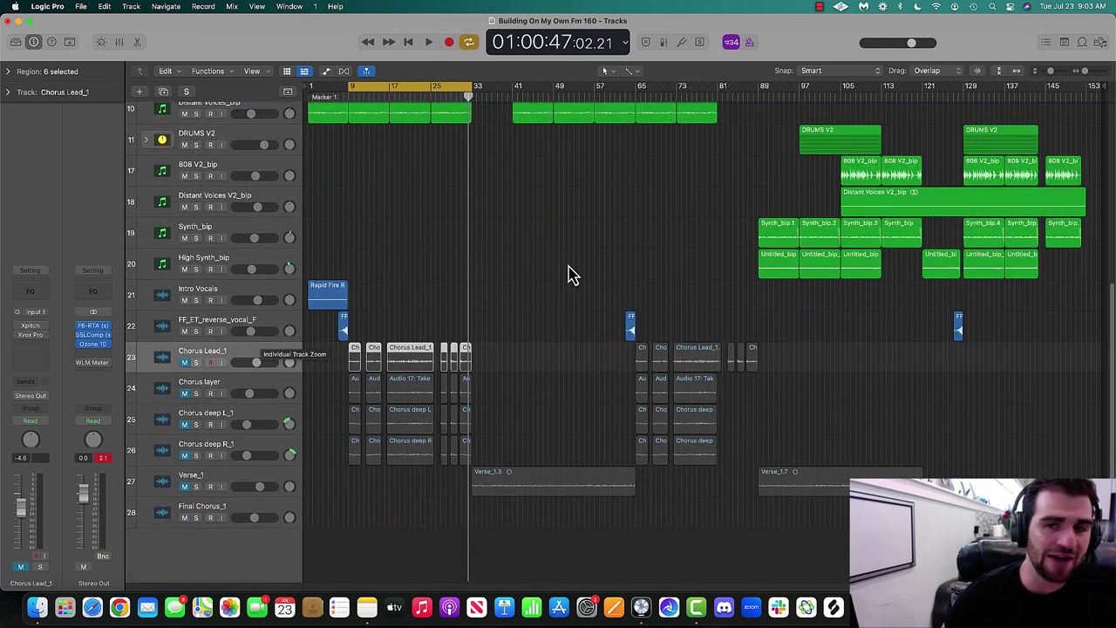
scroll(567, 274, up, 8)
scroll(605, 247, down, 5)
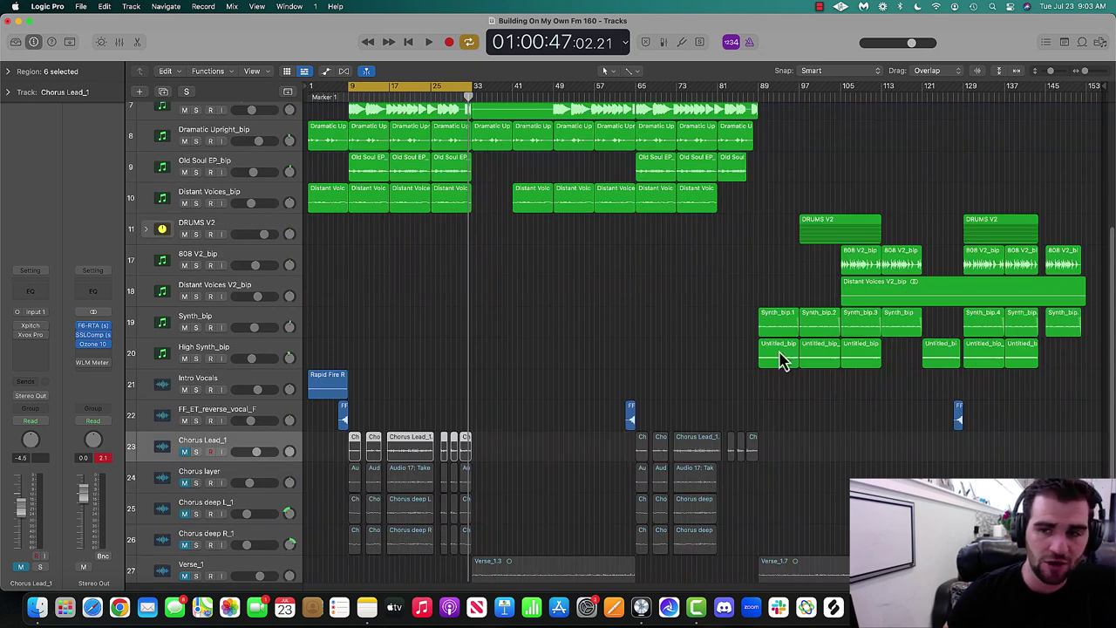
click(183, 452)
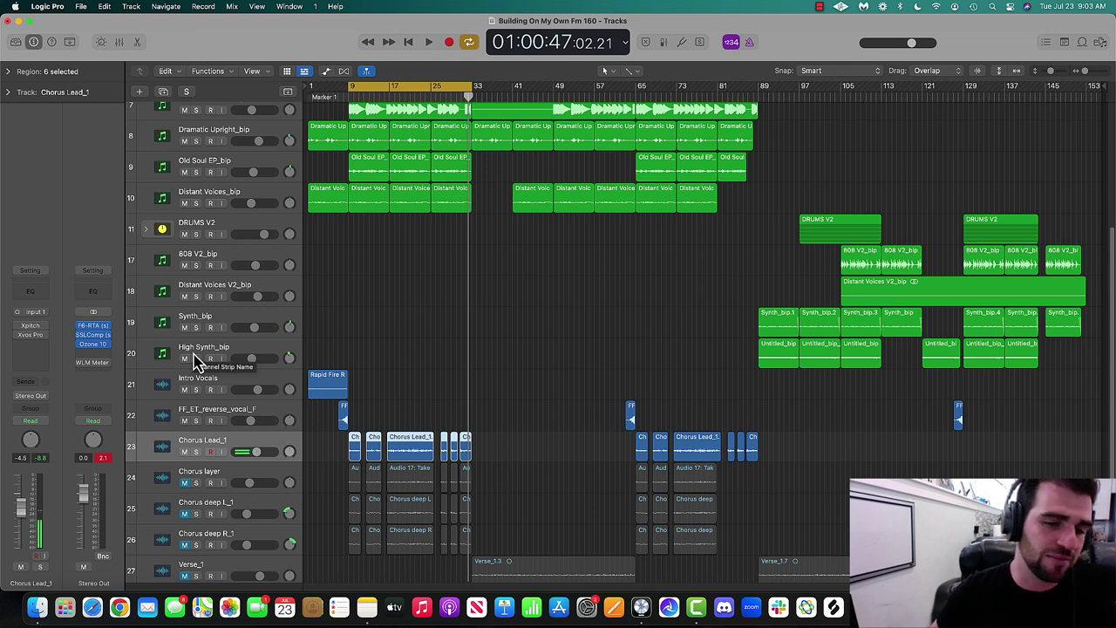
click(197, 451)
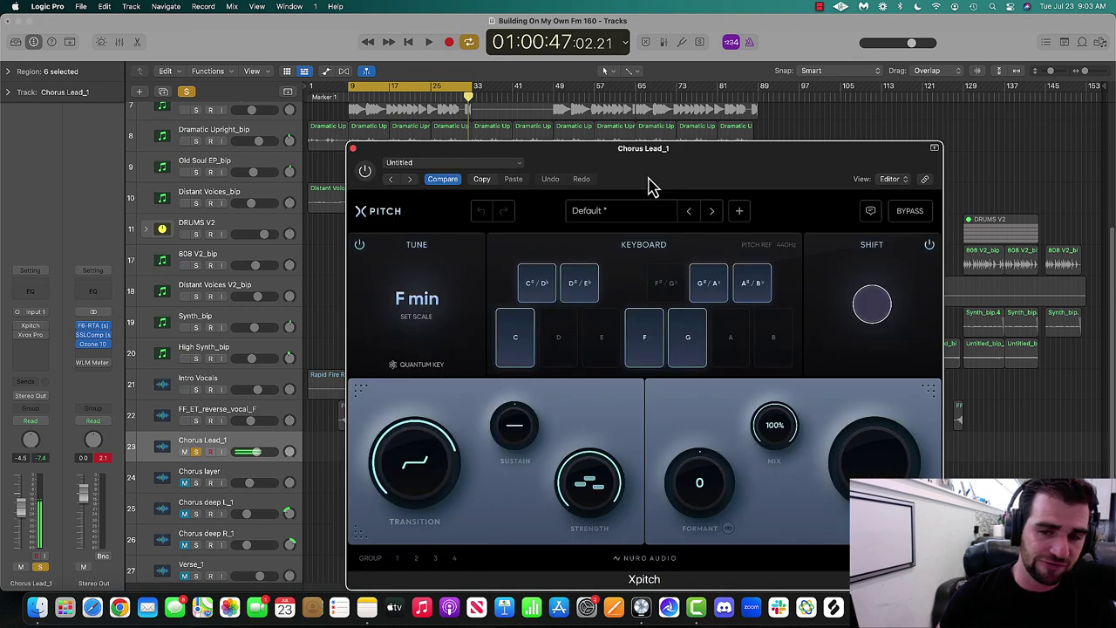
Play the soloed Chorus Lead_1 vocal without Xpitch, switch Xpitch on to hear the tuned vocal, and stop playback.
mouse_move(751, 322)
drag(636, 175, 799, 116)
key(space)
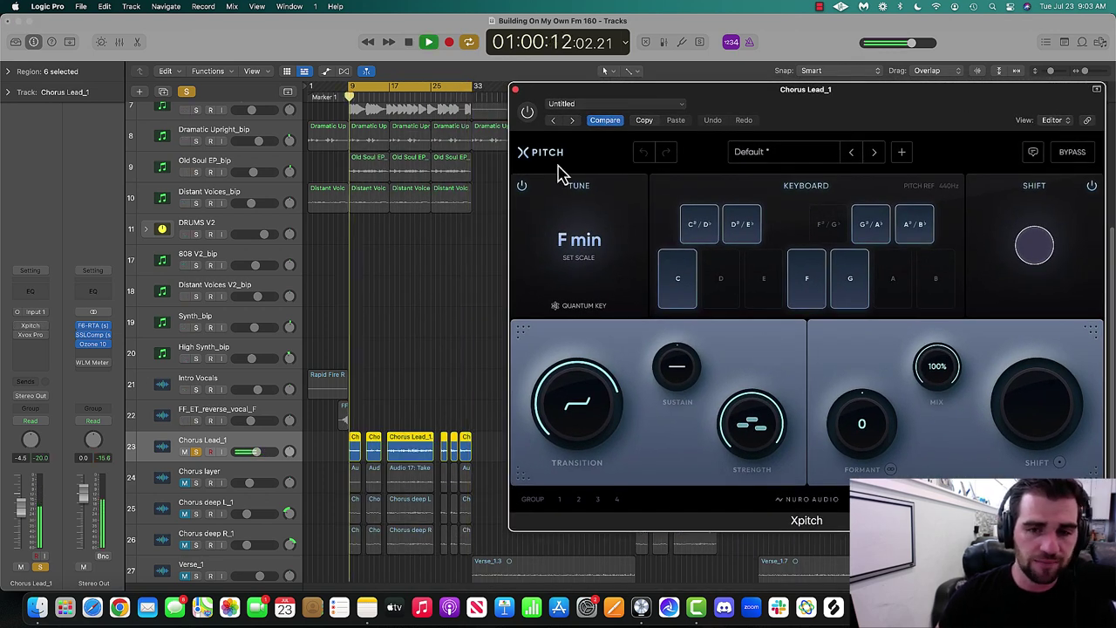
click(527, 114)
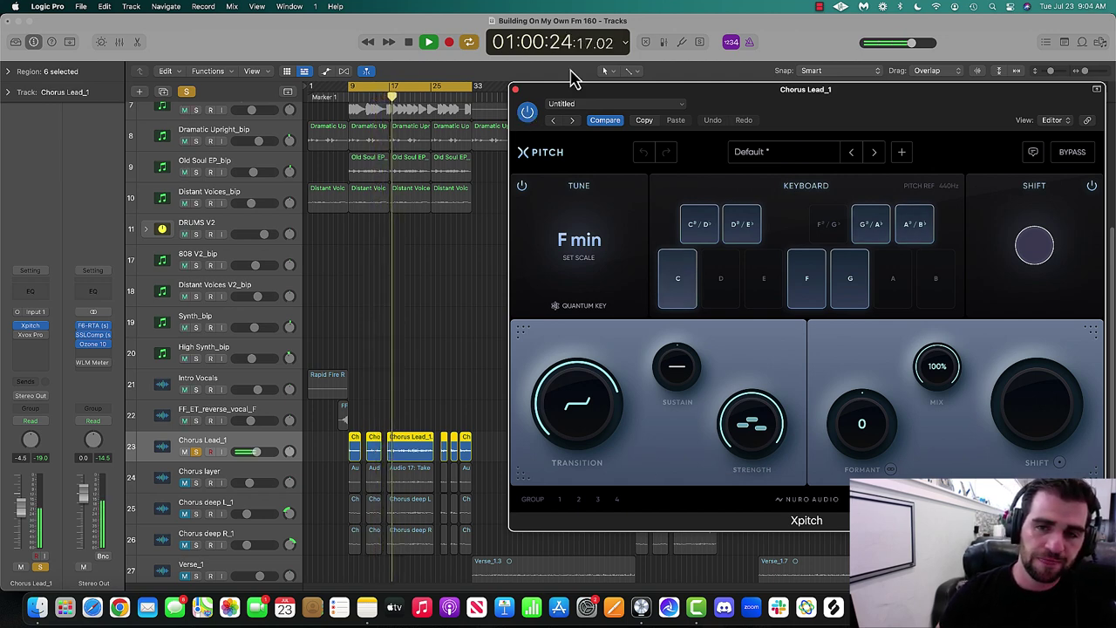
click(515, 90)
key(space)
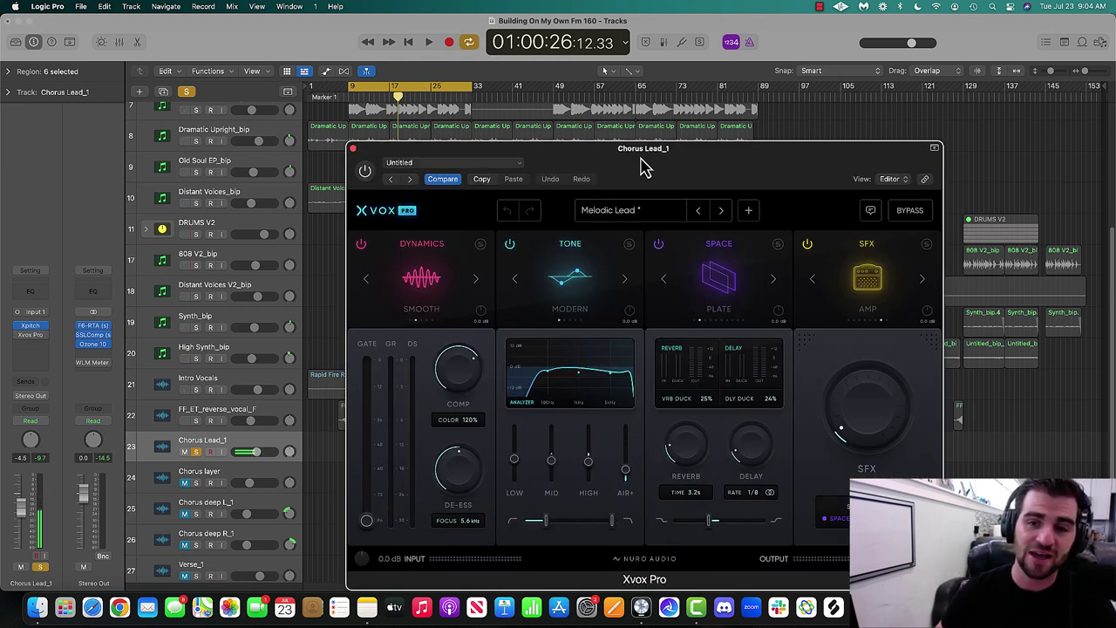
Loop bars 17 to 25 and compare the soloed Chorus Lead_1 with Xvox Pro off and on, leaving it on.
drag(639, 154, 776, 110)
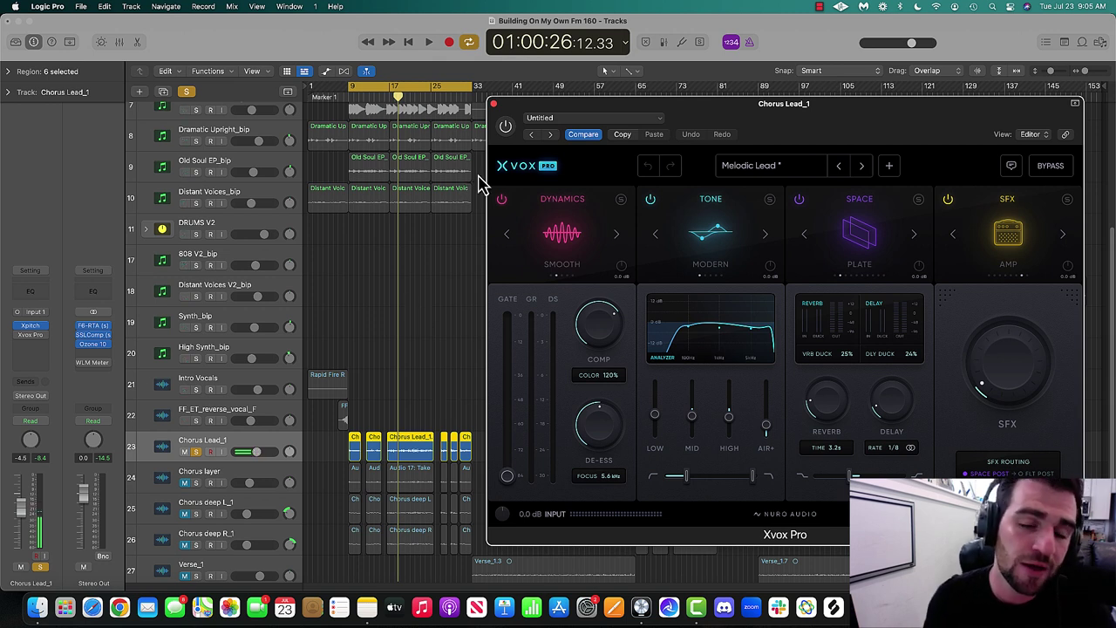
click(397, 88)
drag(396, 88, 428, 90)
key(space)
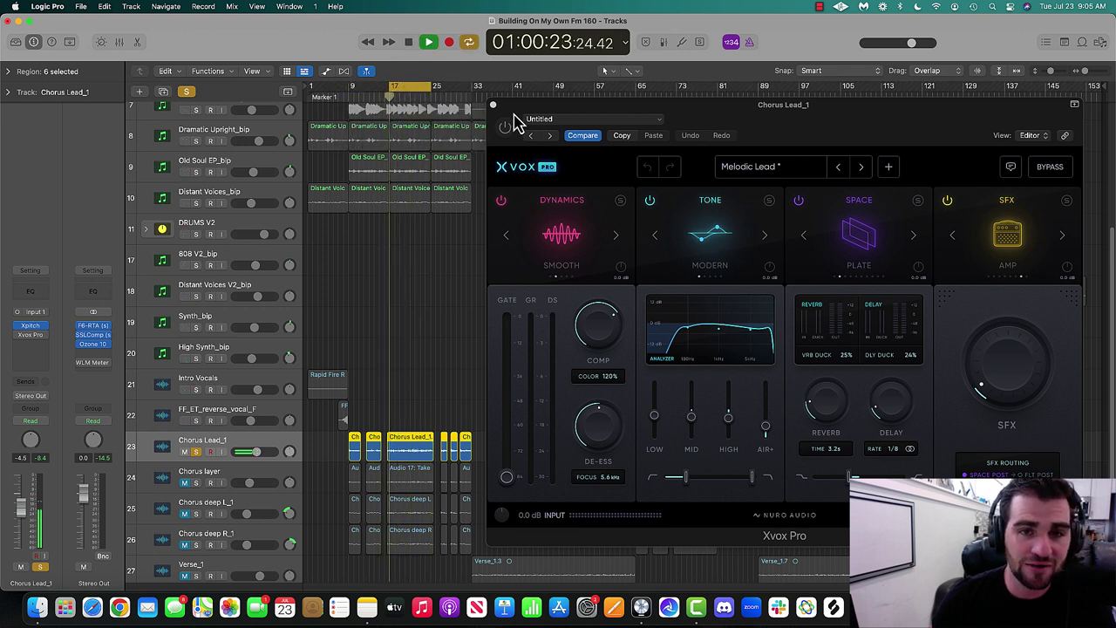
click(510, 118)
click(506, 129)
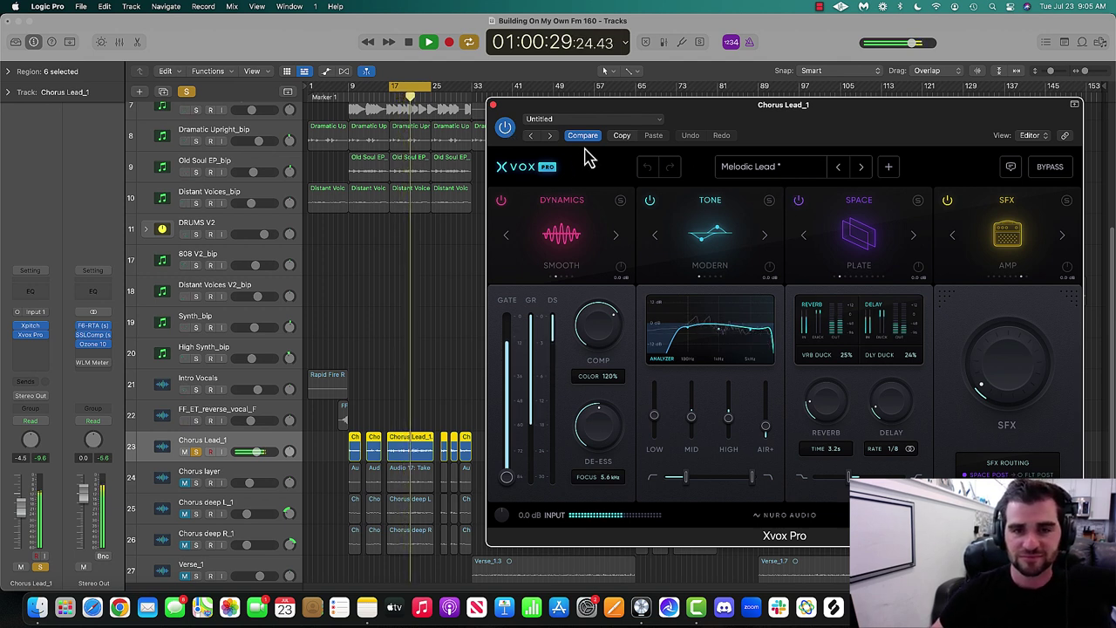
click(506, 129)
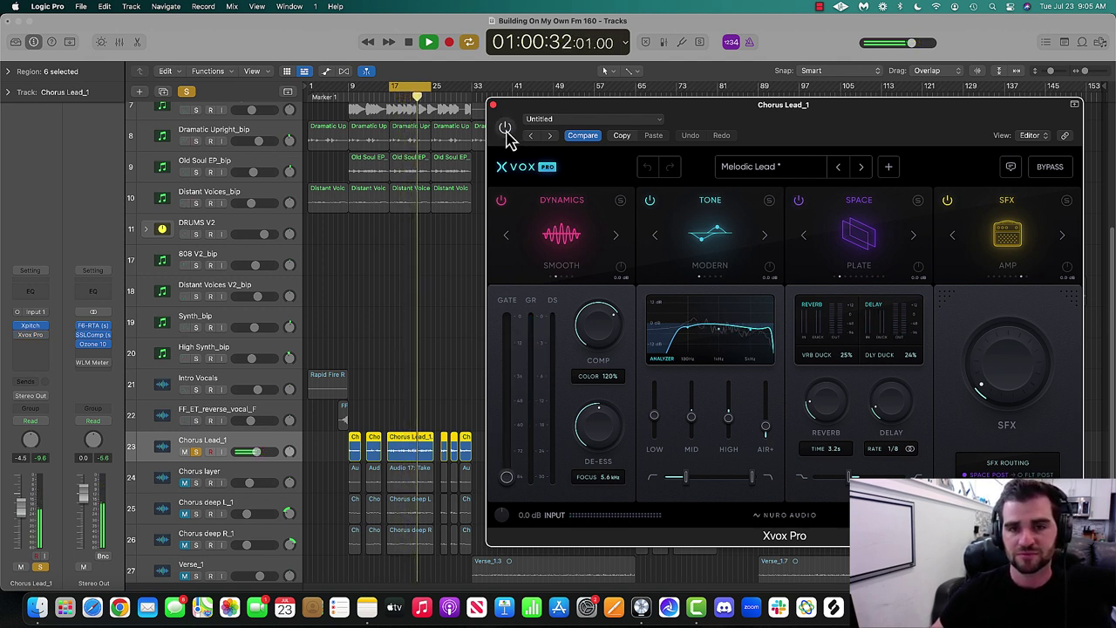
click(506, 129)
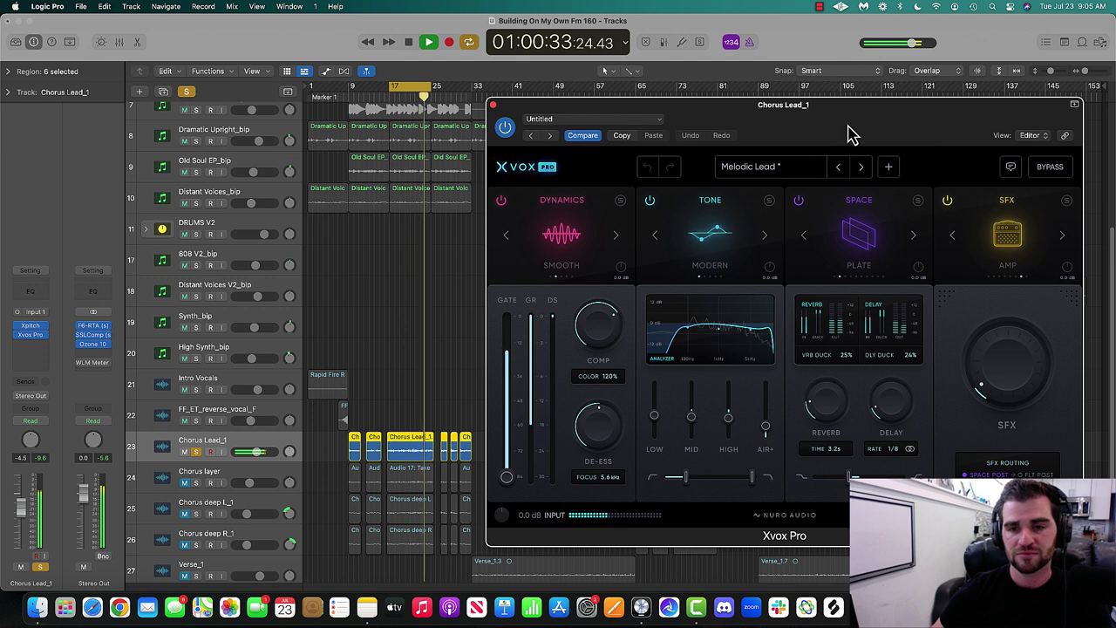
Clear the solo and compare Chorus Lead_1 within the full beat with Xvox Pro off and on.
click(184, 93)
click(505, 131)
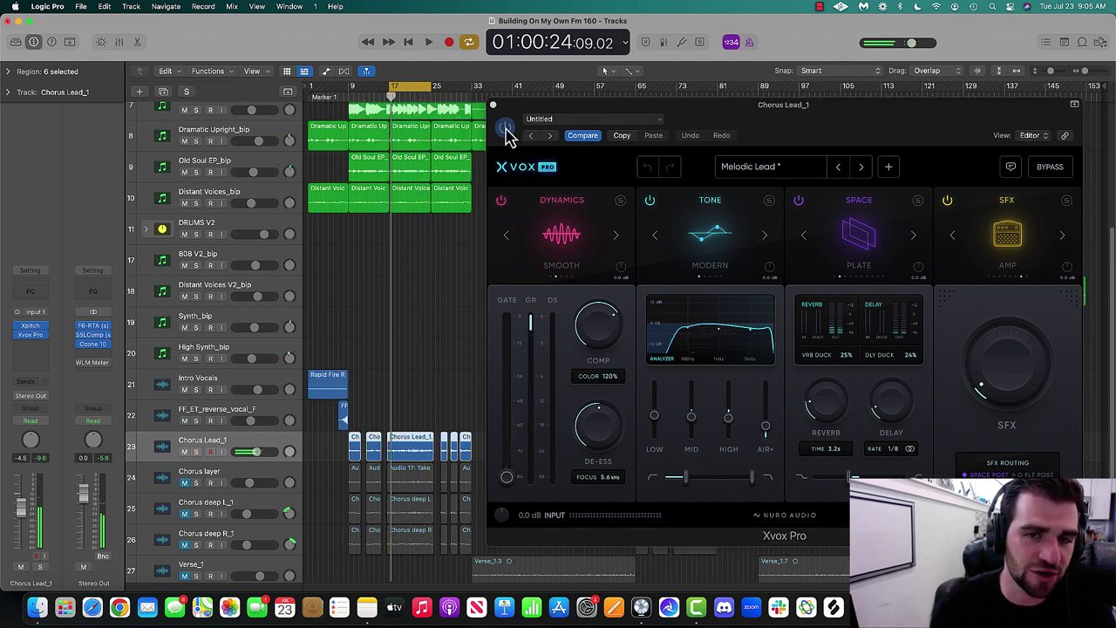
key(space)
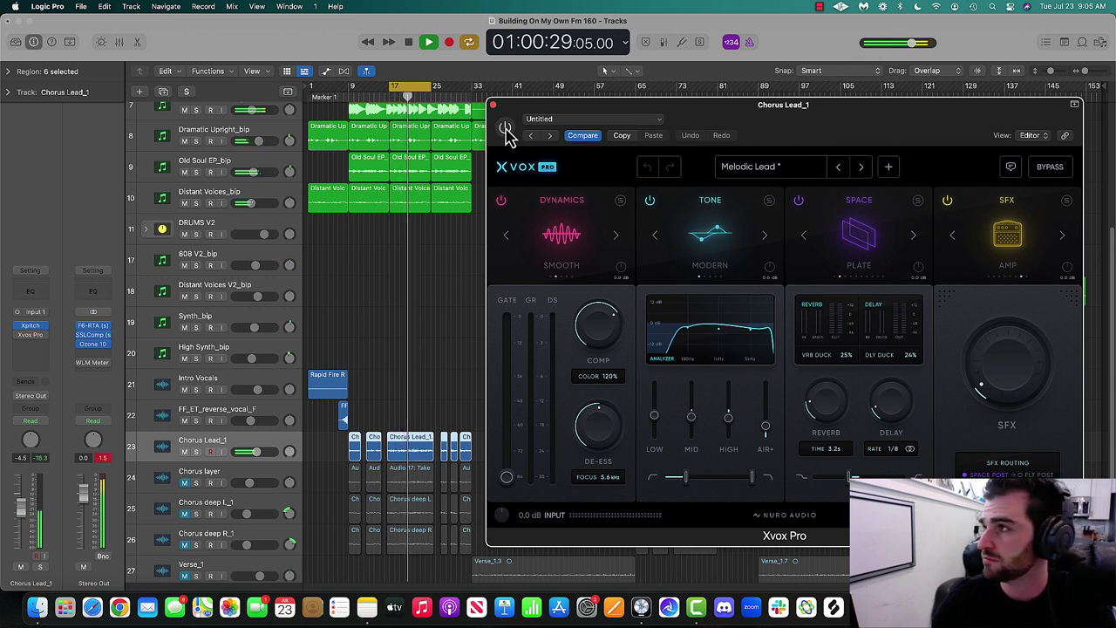
click(505, 129)
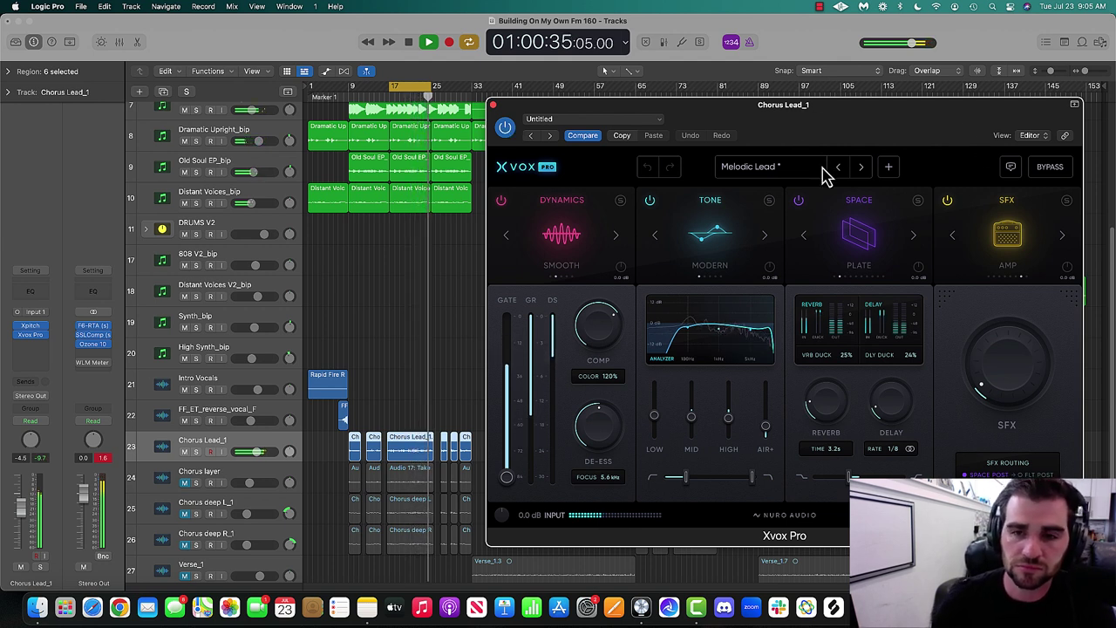
Stop playback and browse the Xvox Pro preset list by genre, keeping the Melodic Lead preset.
key(space)
click(782, 169)
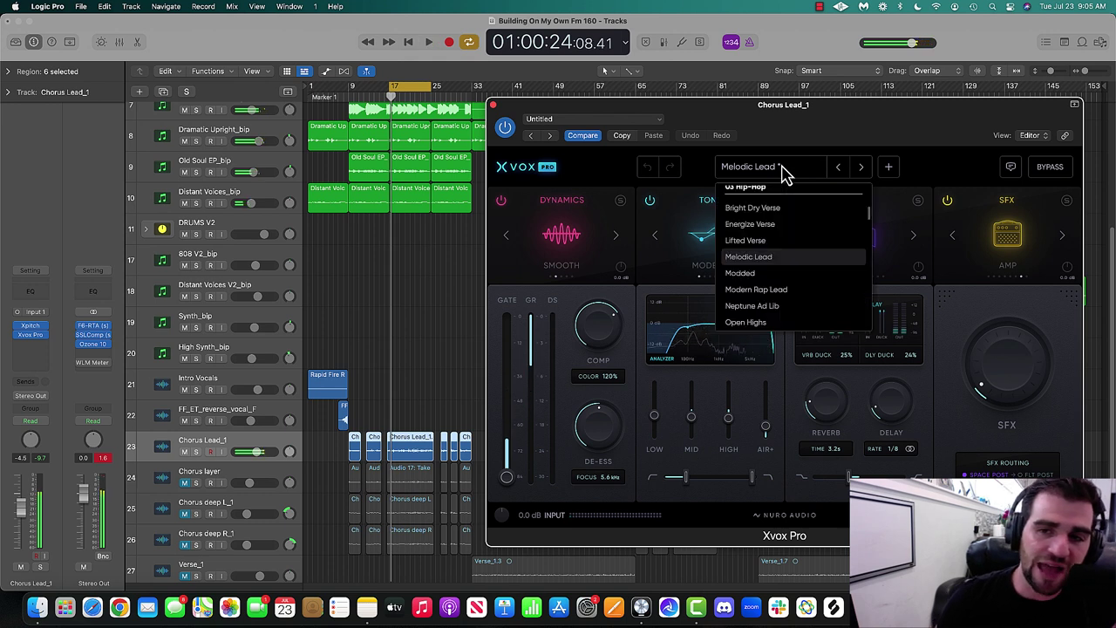
scroll(796, 249, down, 10)
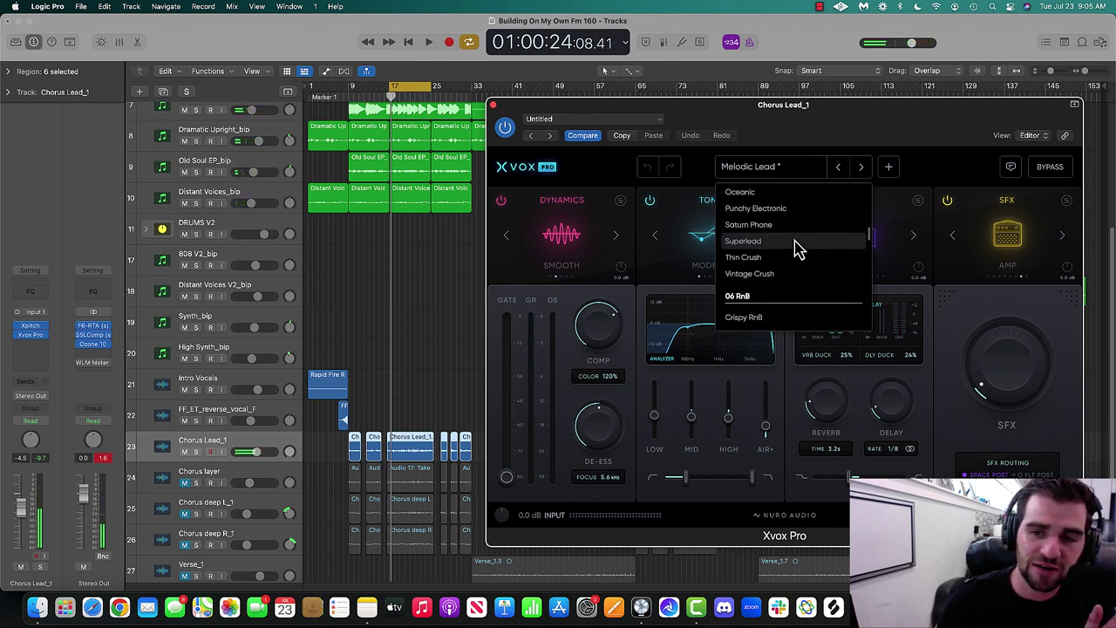
scroll(797, 248, down, 10)
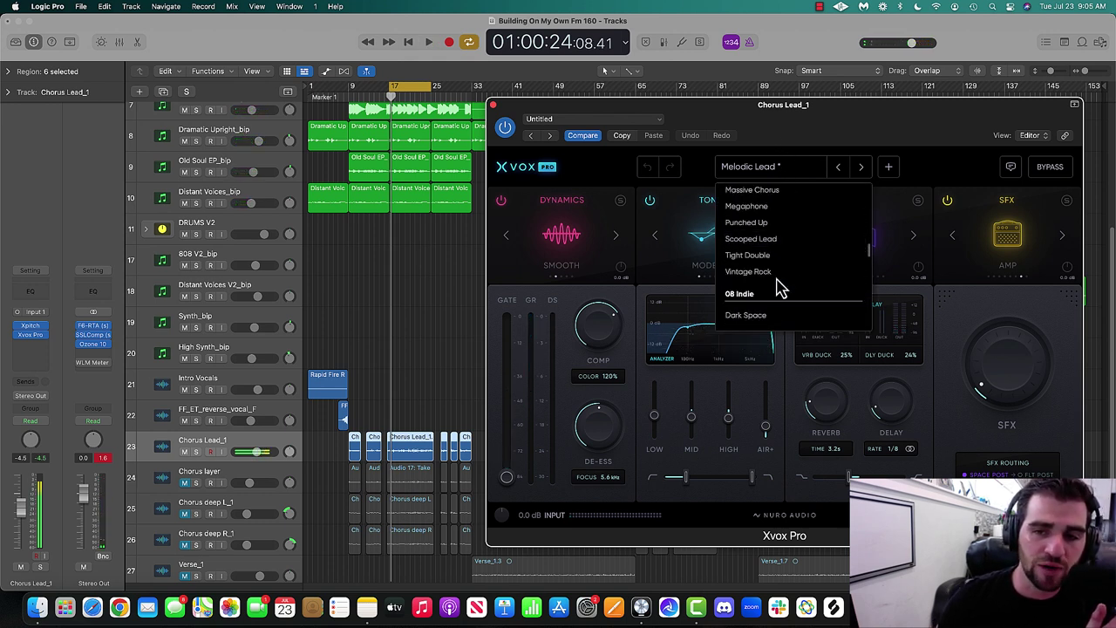
click(800, 177)
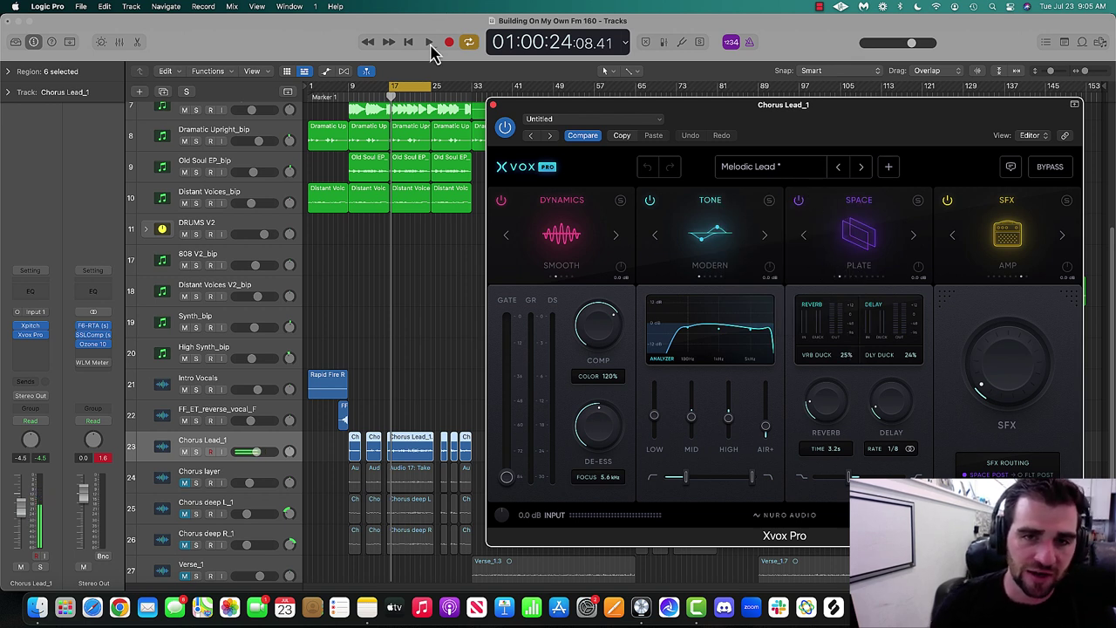
Close the Xvox Pro window and collapse the DRUMS V1 track stack.
click(493, 105)
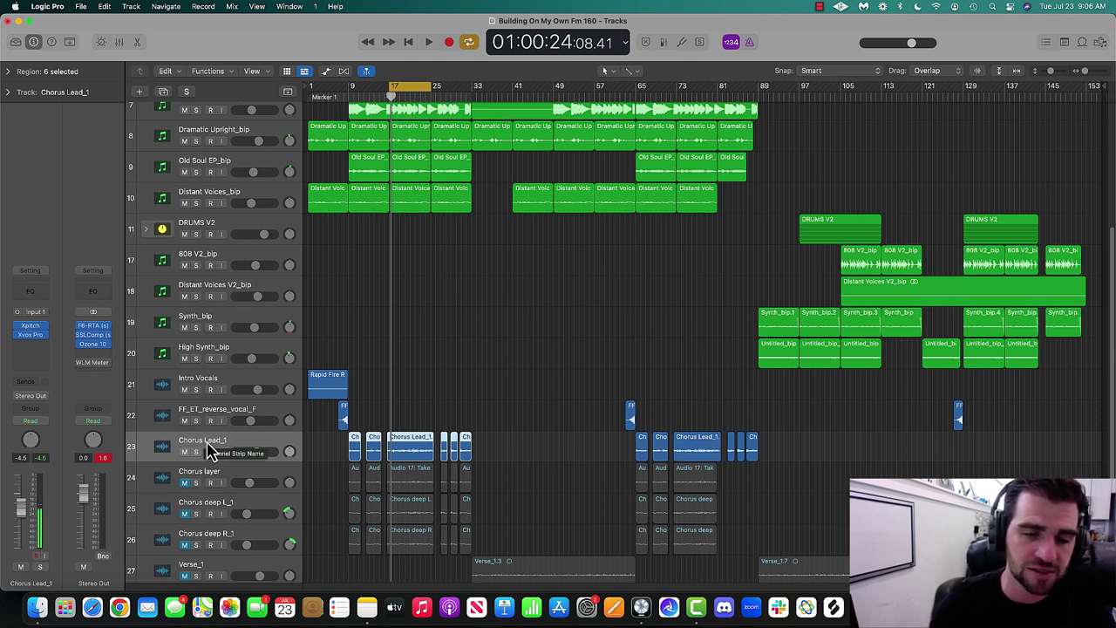
scroll(422, 347, up, 2)
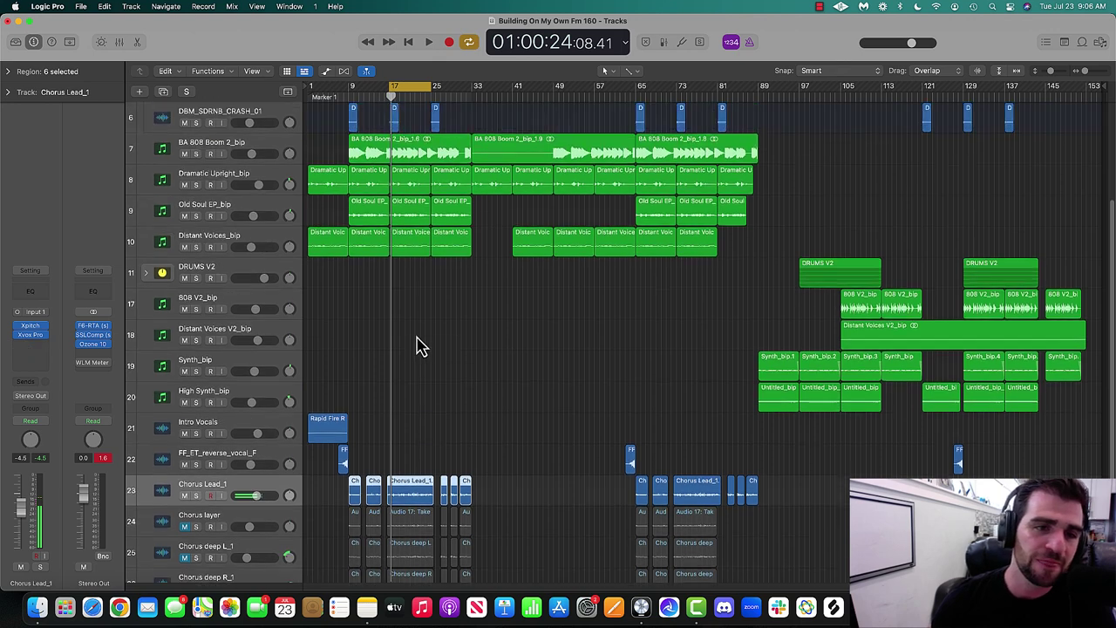
scroll(422, 346, up, 7)
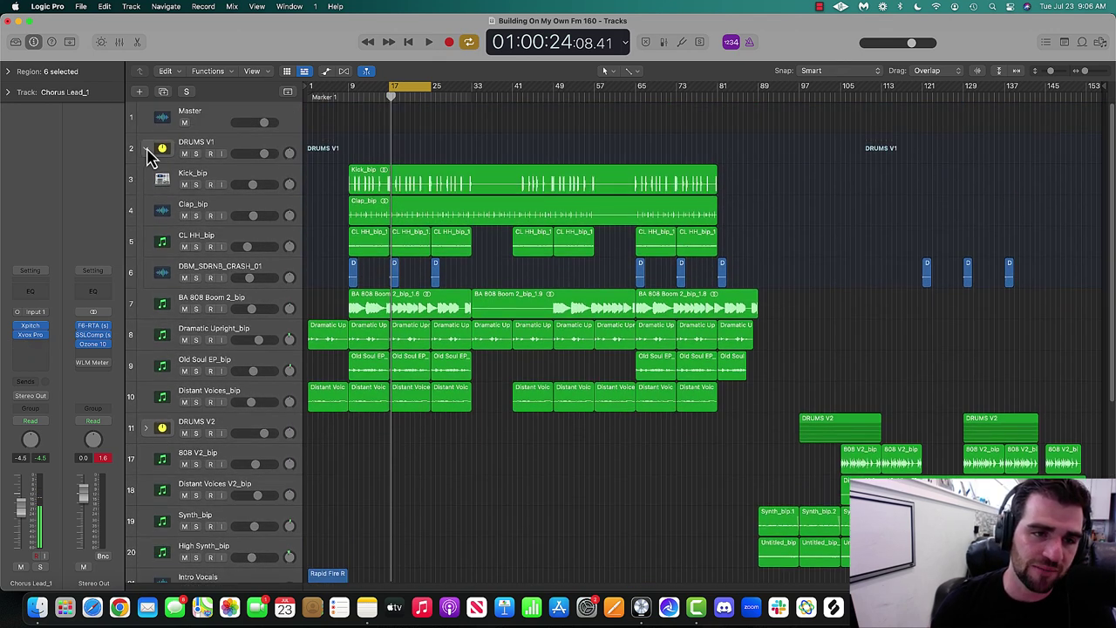
click(147, 150)
scroll(493, 284, down, 7)
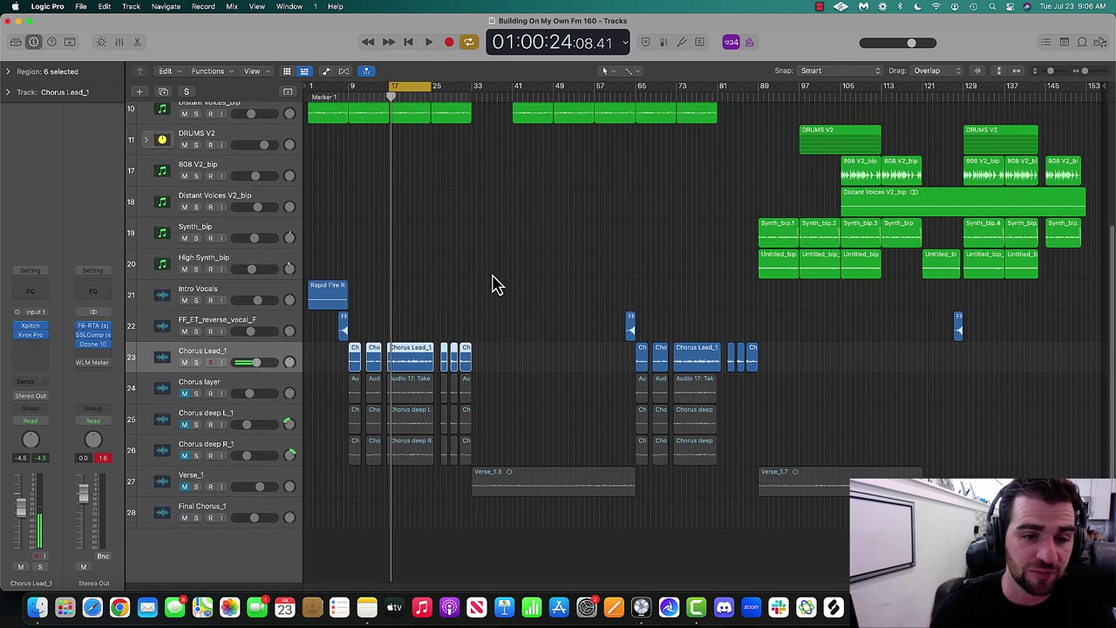
Solo the Chorus layer track, play it from bar 17, stop playback and clear its solo.
click(195, 394)
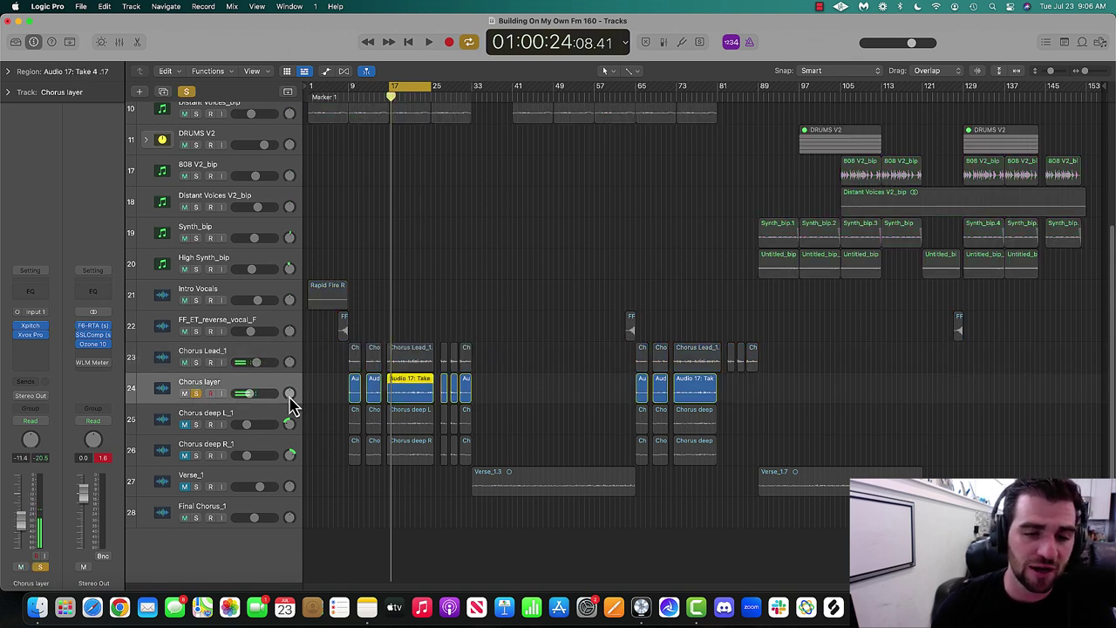
key(space)
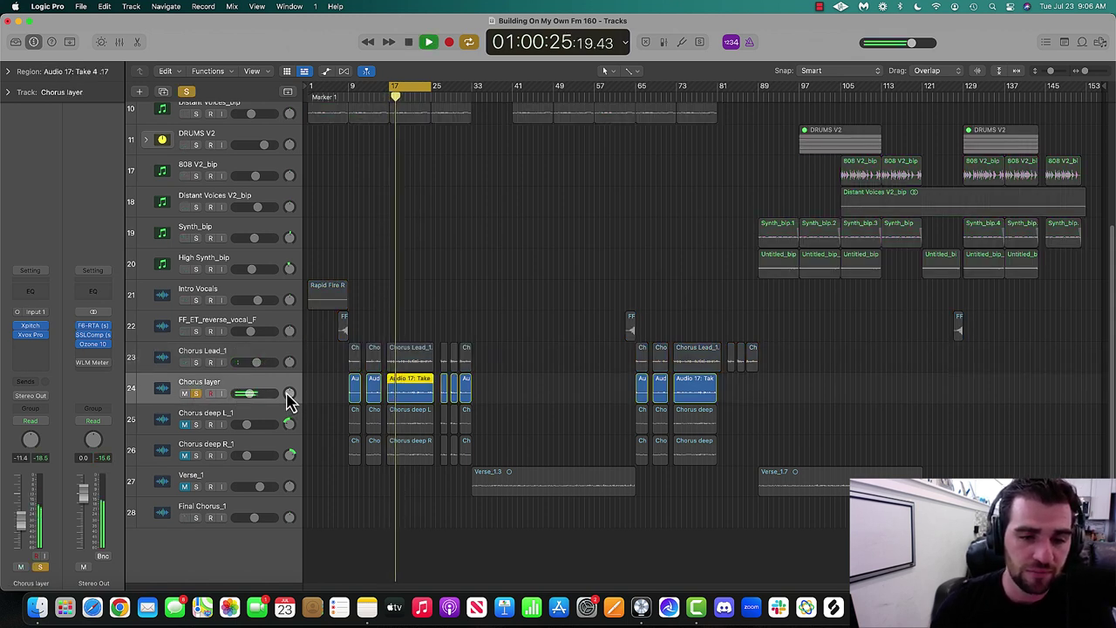
key(space)
click(196, 393)
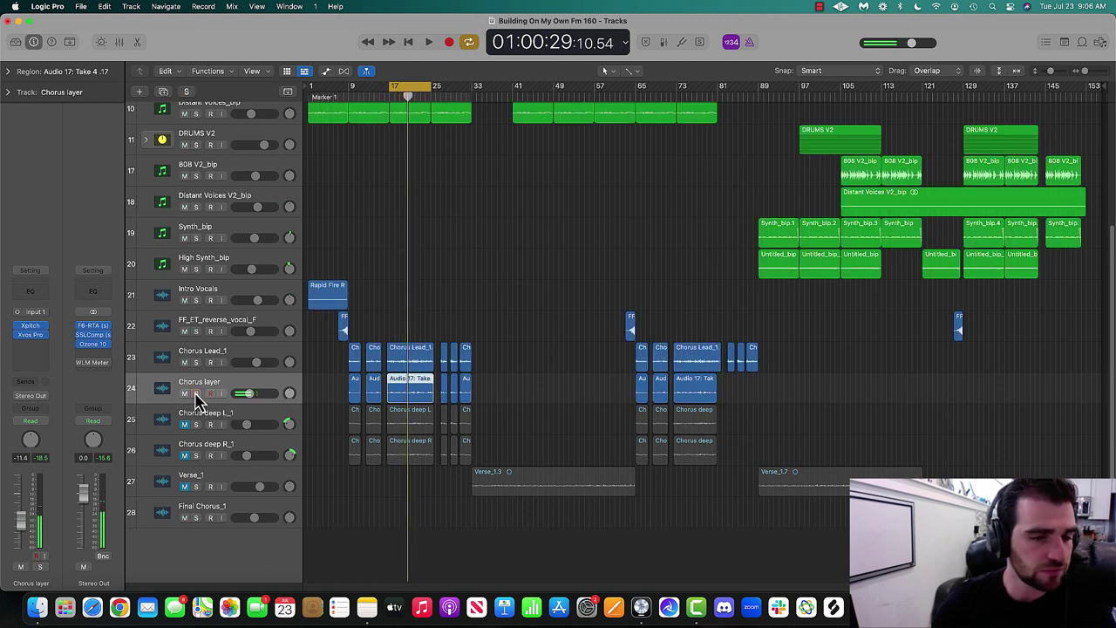
Solo the Chorus deep L_1 and Chorus deep R_1 tracks and listen to them together from bar 17.
click(189, 432)
drag(196, 426, 196, 457)
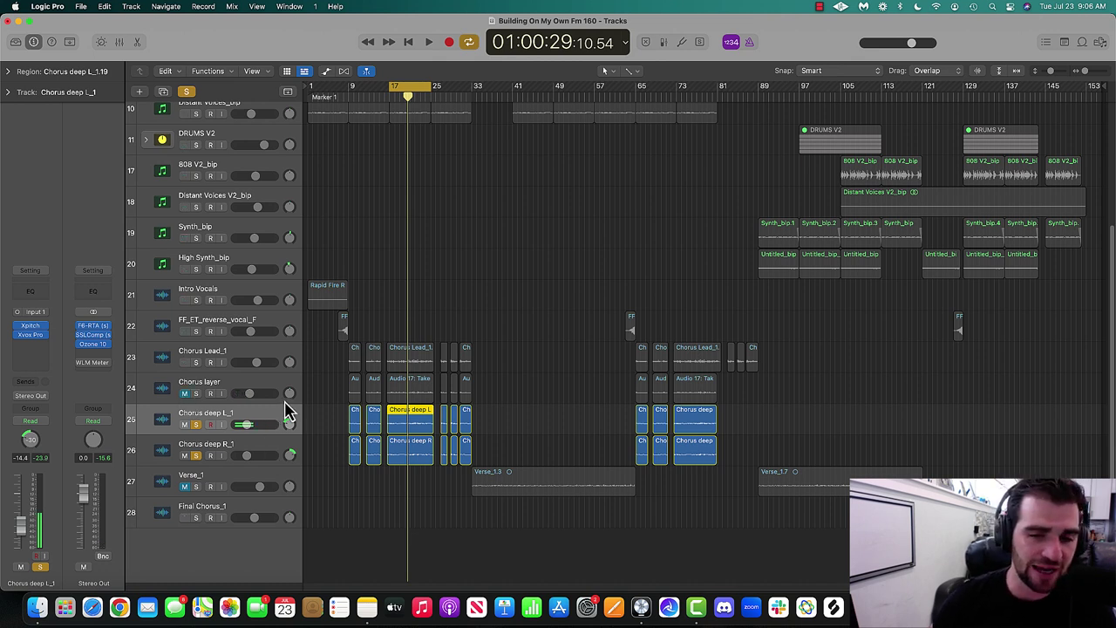
key(space)
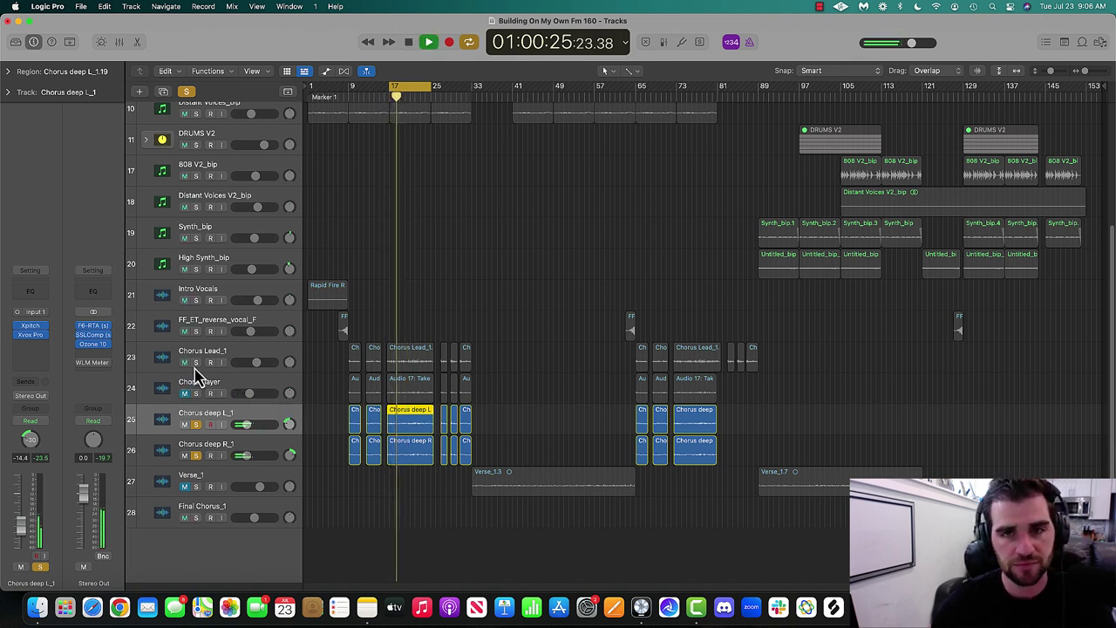
key(space)
Add Chorus Lead_1 and Chorus layer to the solo, play the vocal stack, and clear all solos to hear it with the beat.
drag(196, 394, 197, 363)
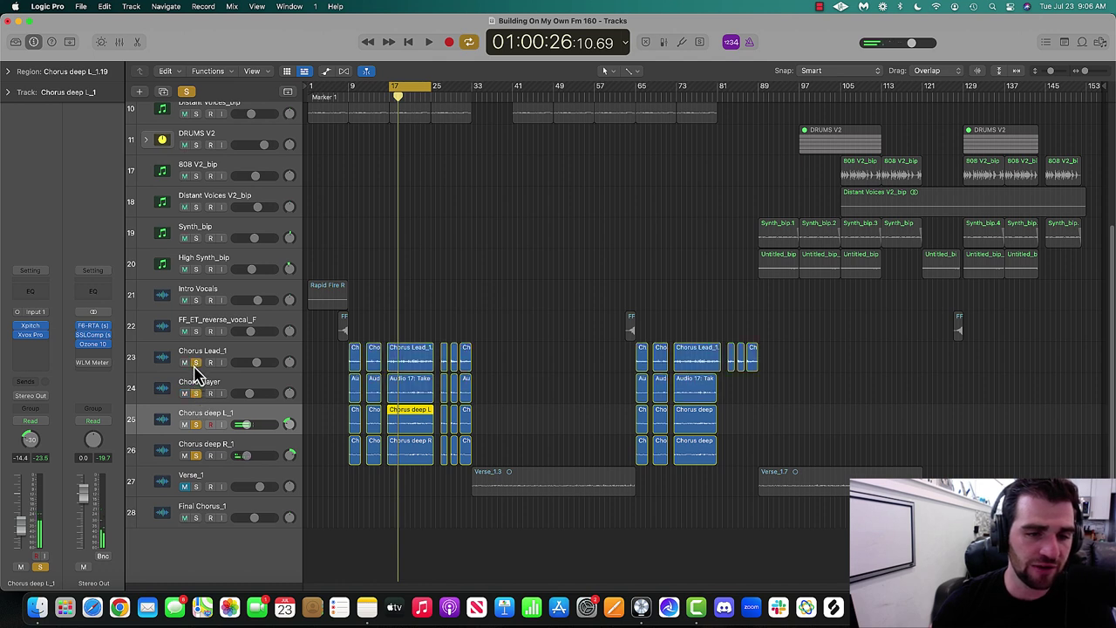
key(space)
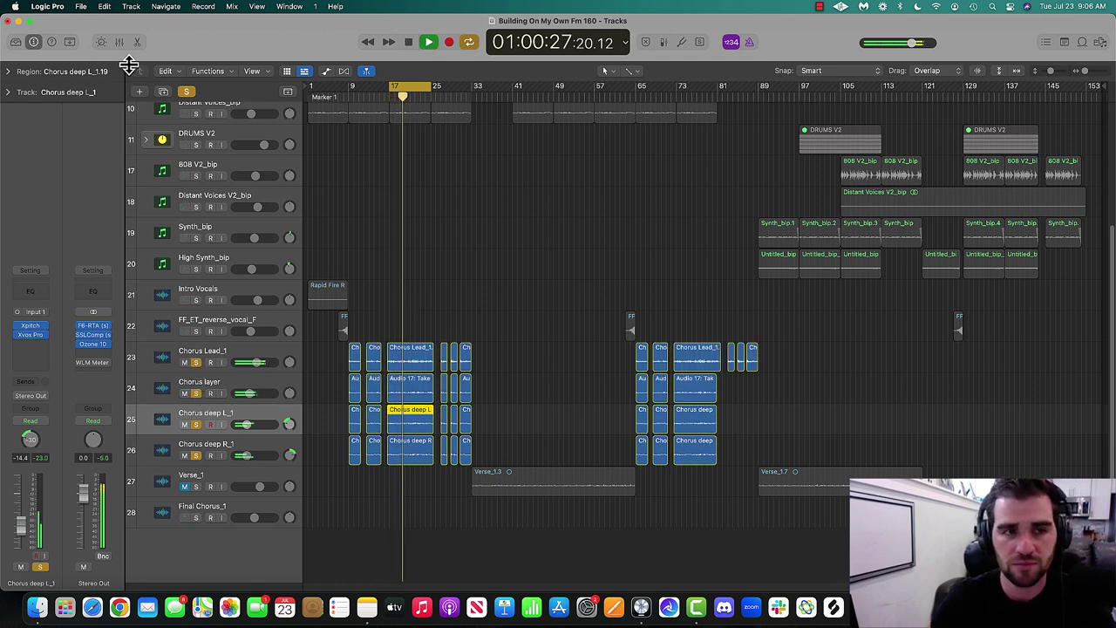
click(186, 91)
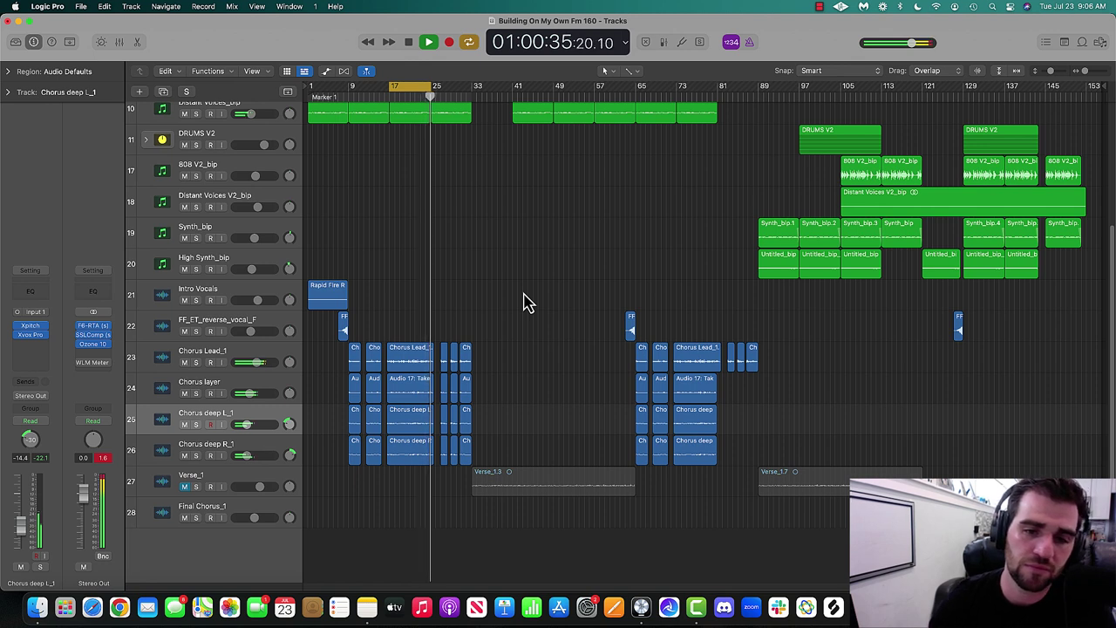
key(space)
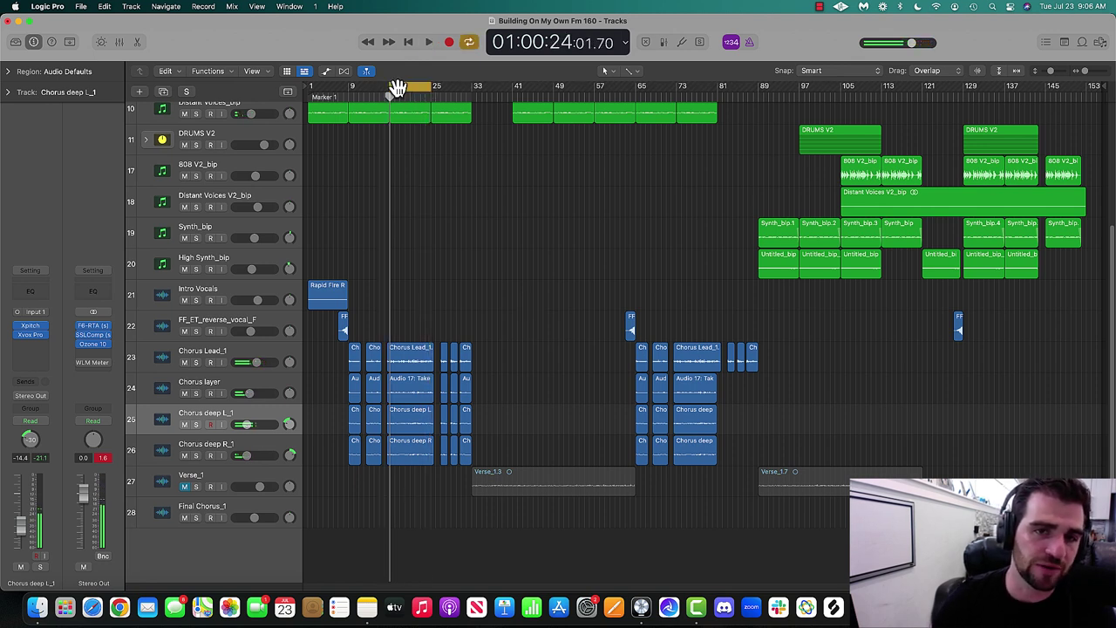
Extend the cycle range to span bars 9 to 33.
drag(391, 88, 349, 87)
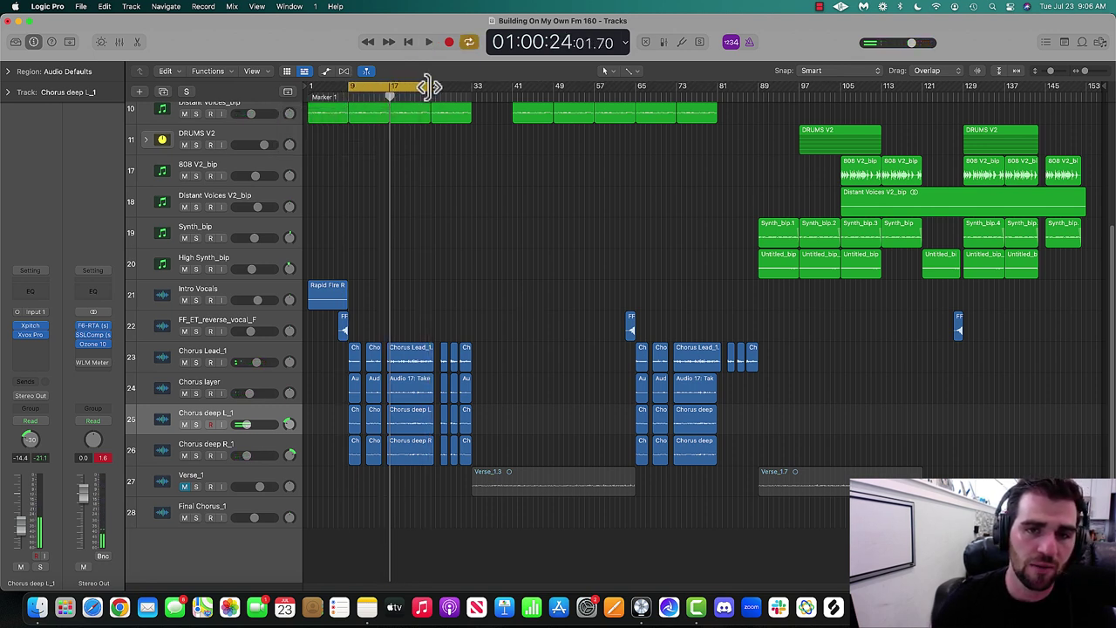
drag(429, 87, 474, 87)
scroll(439, 348, up, 5)
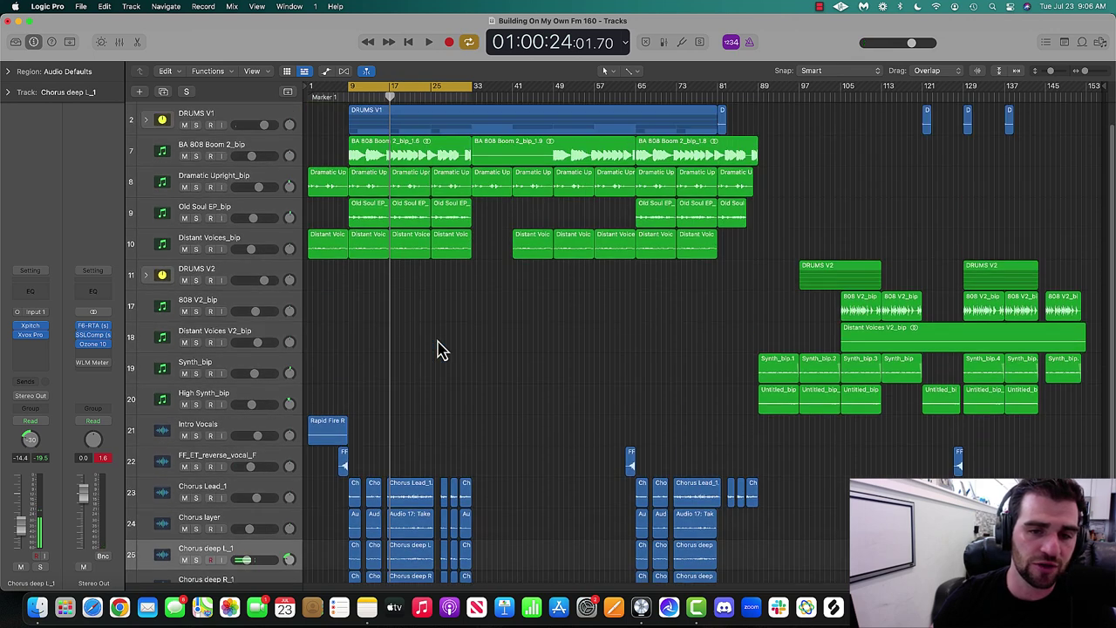
Solo the DRUMS V1 stack and compare its loop with the KNOCK plug-in off and on, leaving it on.
click(192, 146)
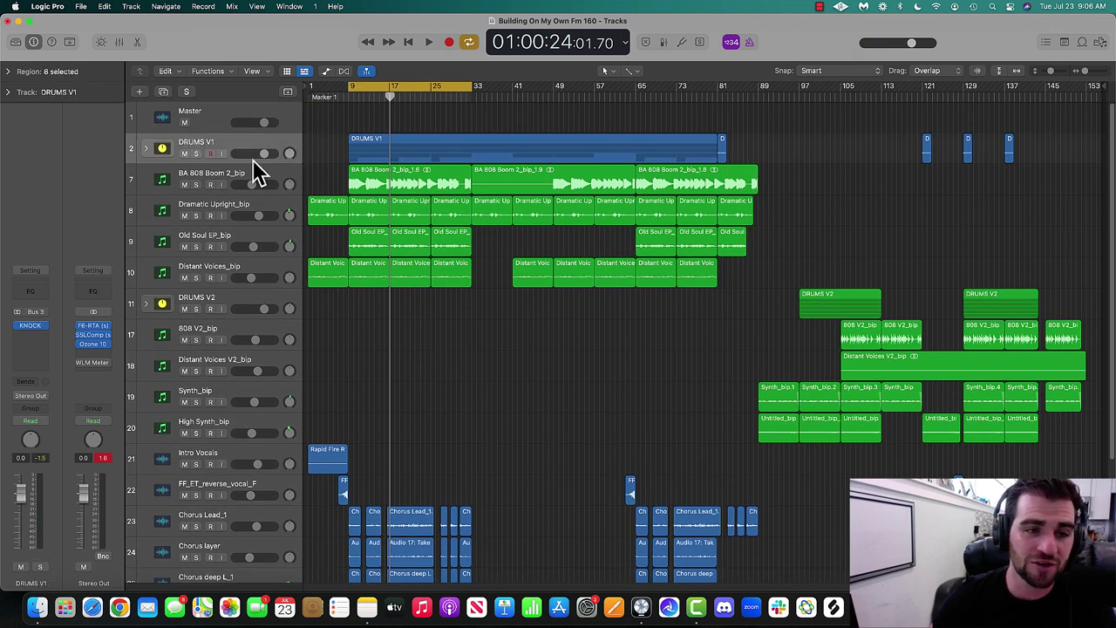
click(31, 330)
drag(621, 157, 771, 151)
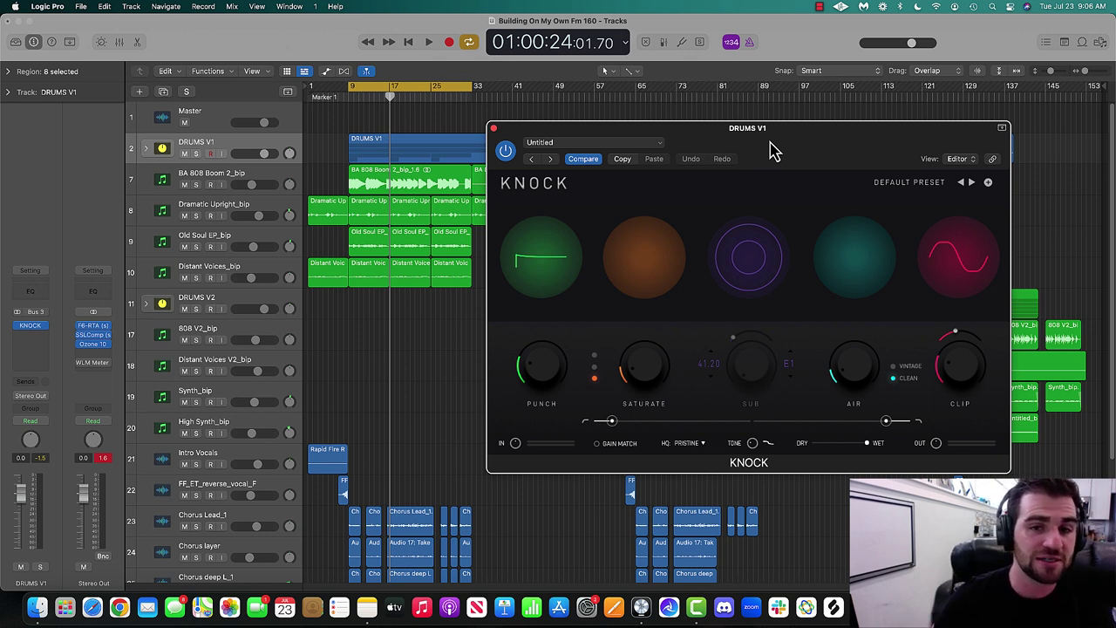
click(195, 154)
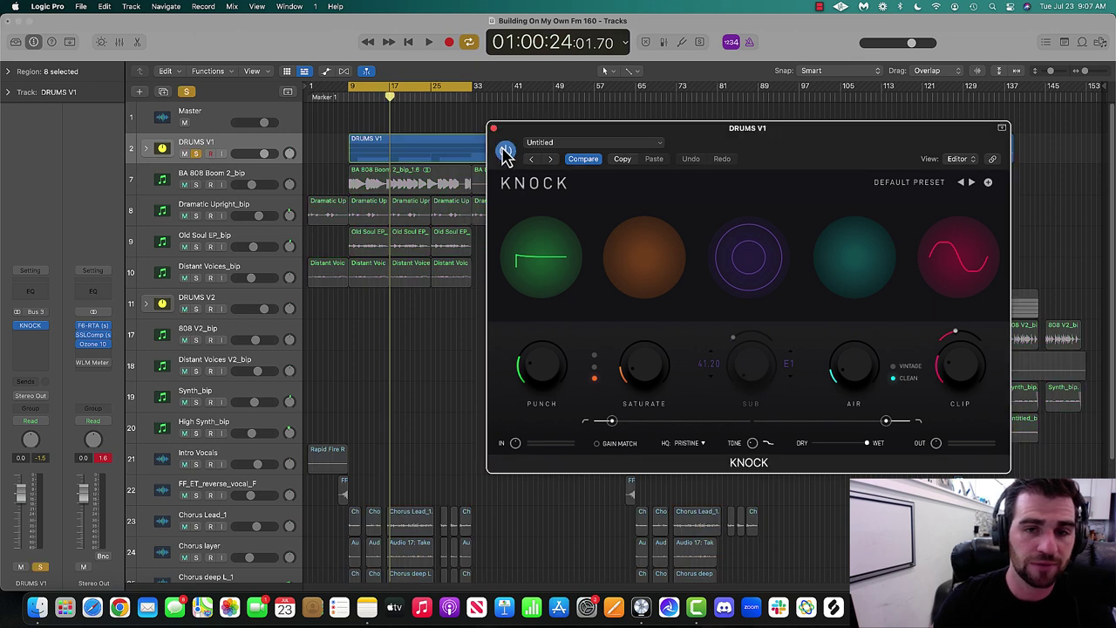
drag(515, 148, 578, 187)
key(space)
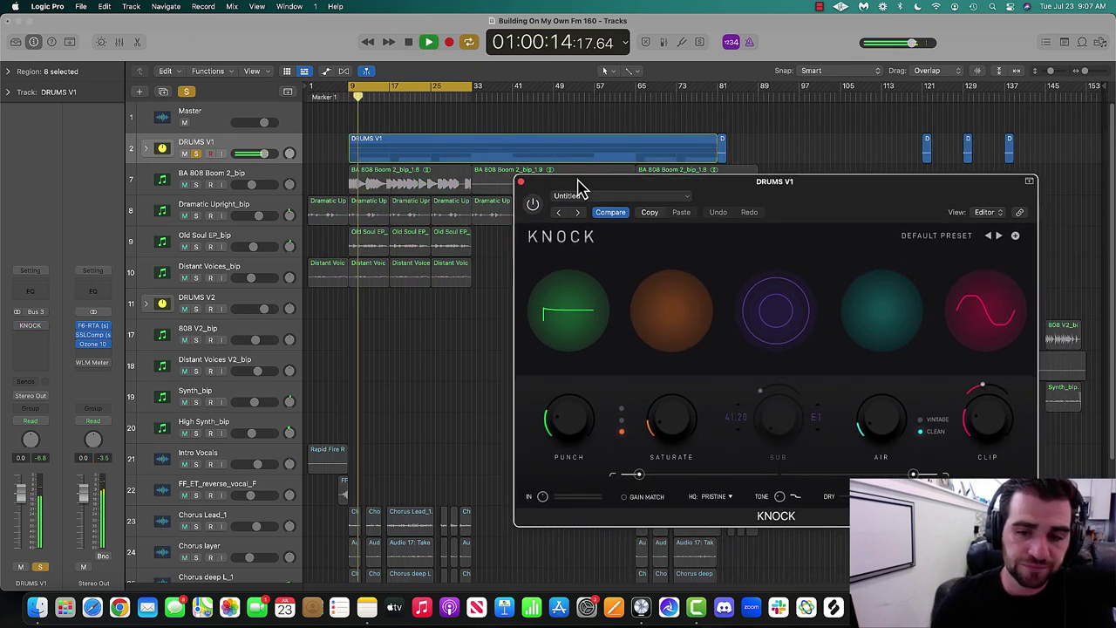
drag(779, 188, 803, 129)
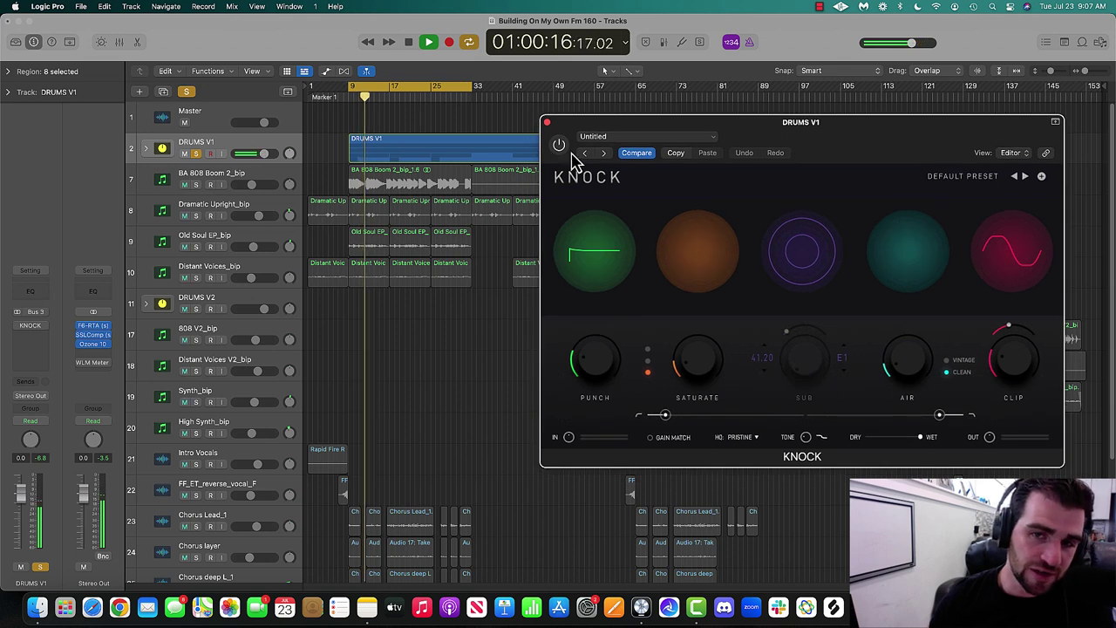
click(559, 145)
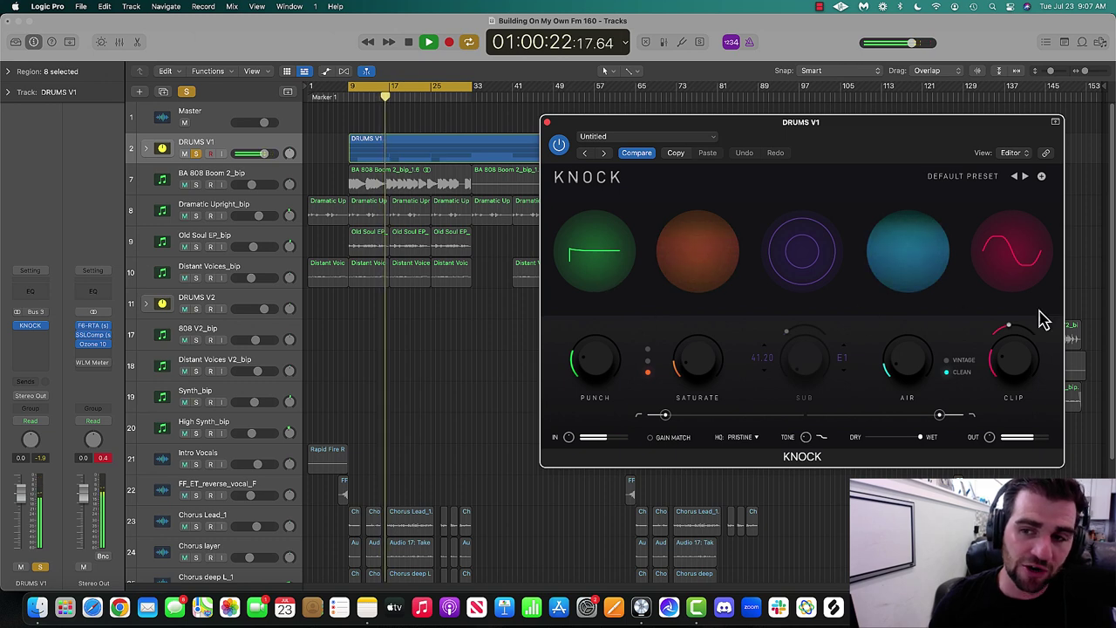
Look inside the DRUMS V1 stack and collapse it, stopping playback, closing the KNOCK window and clearing the solo.
click(145, 148)
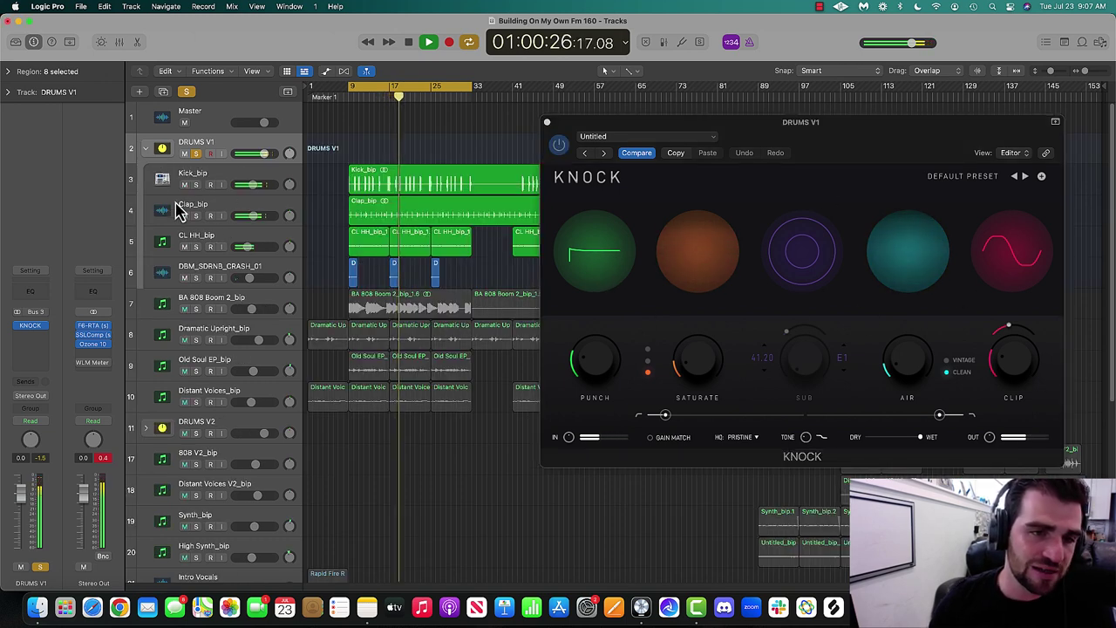
click(148, 151)
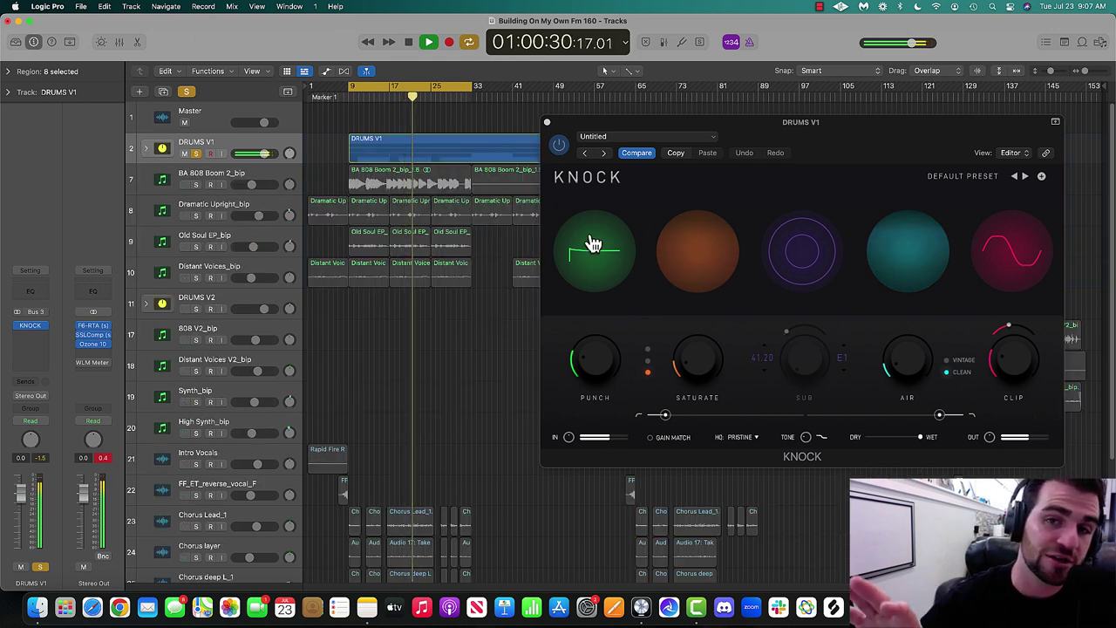
key(space)
click(546, 122)
click(185, 92)
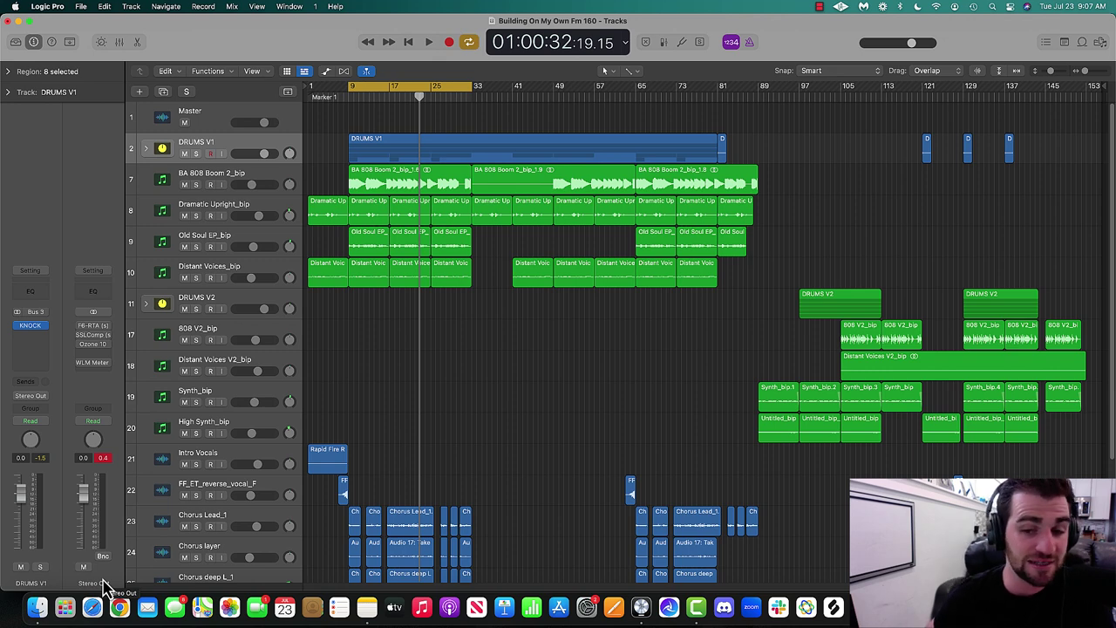
Open F6-RTA on the Stereo Out channel and inspect its EQ bands, including 1, 3, 4 and 6.
click(93, 326)
drag(619, 157, 742, 145)
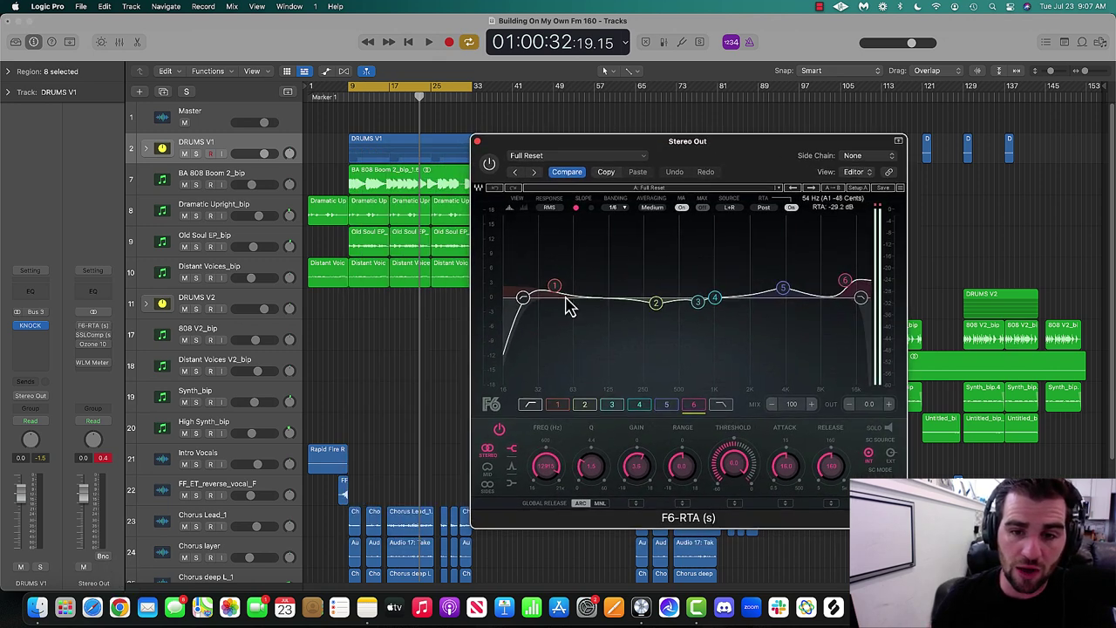
click(559, 291)
click(697, 301)
click(715, 298)
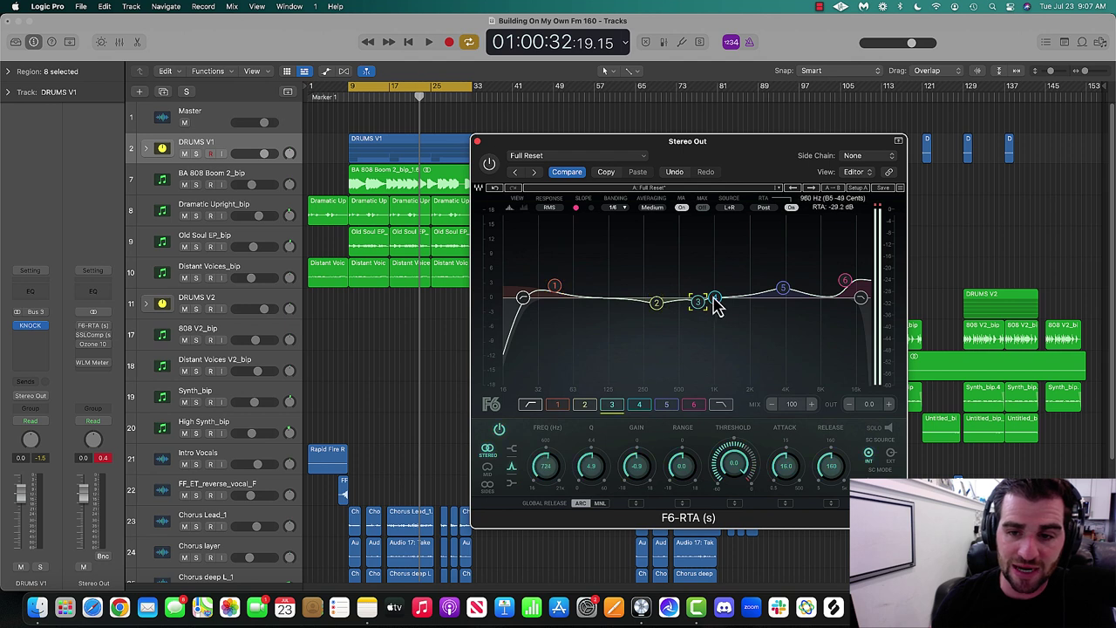
click(845, 281)
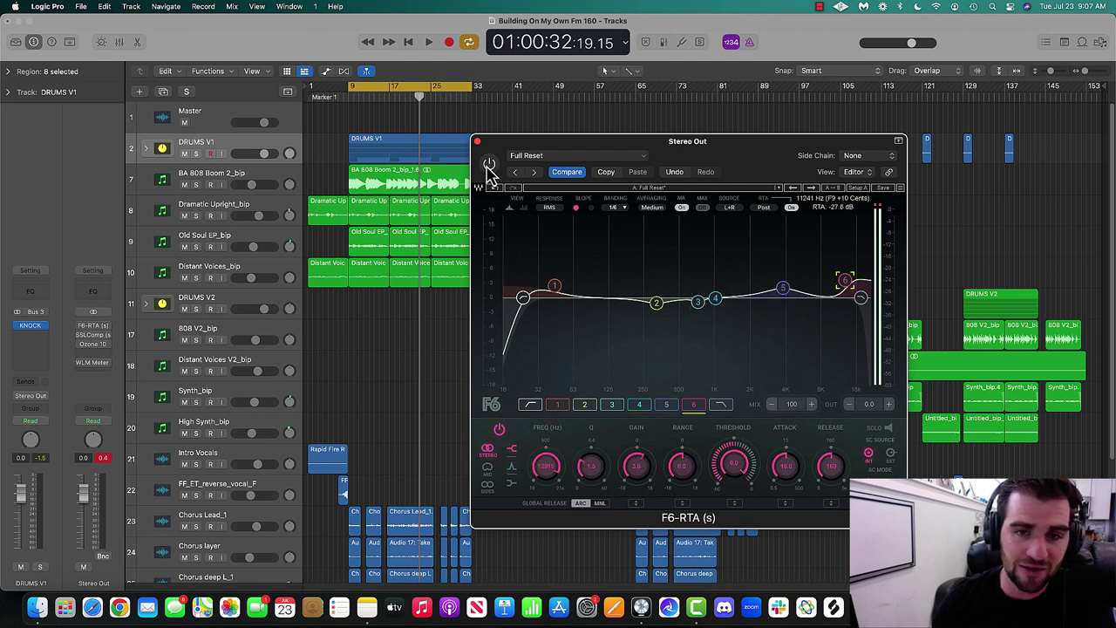
Play the full mix with F6-RTA bypassed, enable it on the Stereo Out for comparison, and close its window.
key(space)
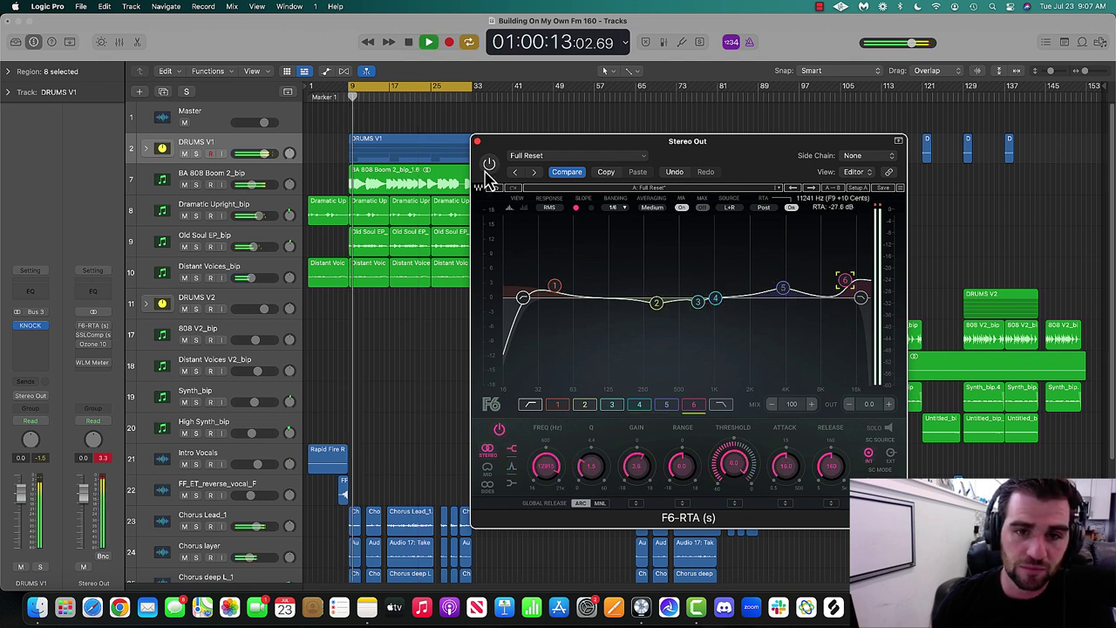
click(486, 167)
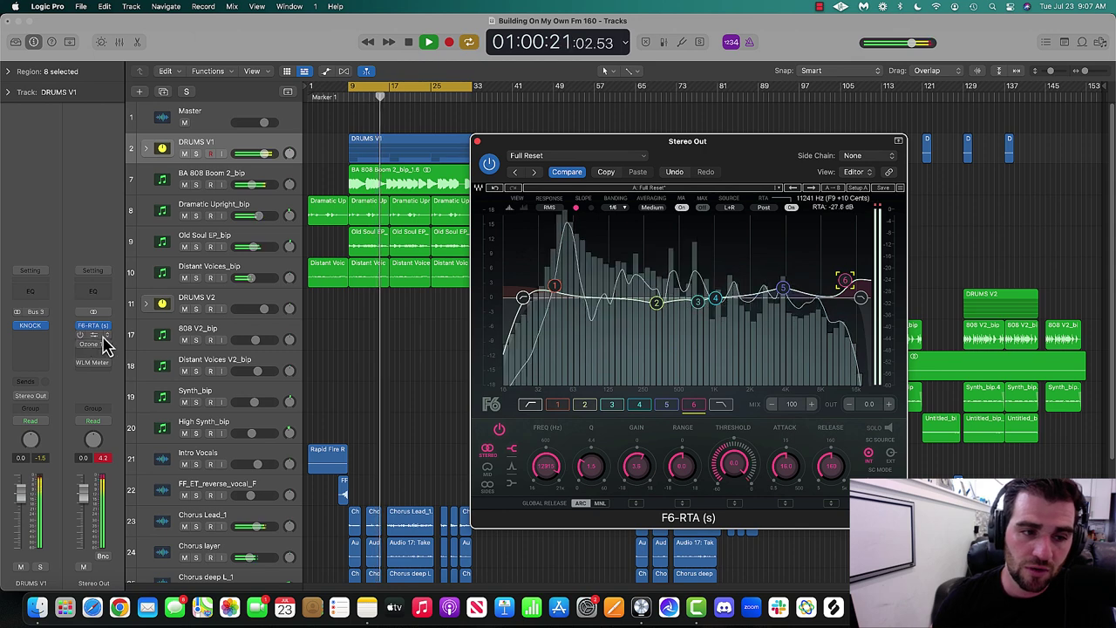
click(477, 140)
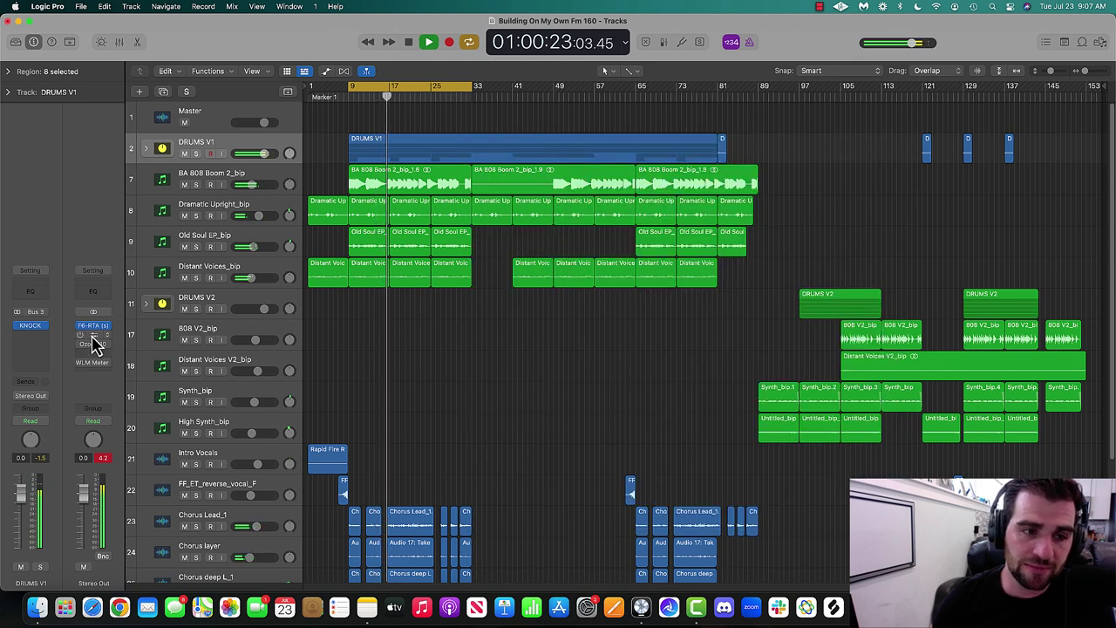
Open SSLComp on the Stereo Out, compare the mix with it off and on, leave it enabled and close its window.
click(93, 334)
drag(451, 166, 676, 153)
key(space)
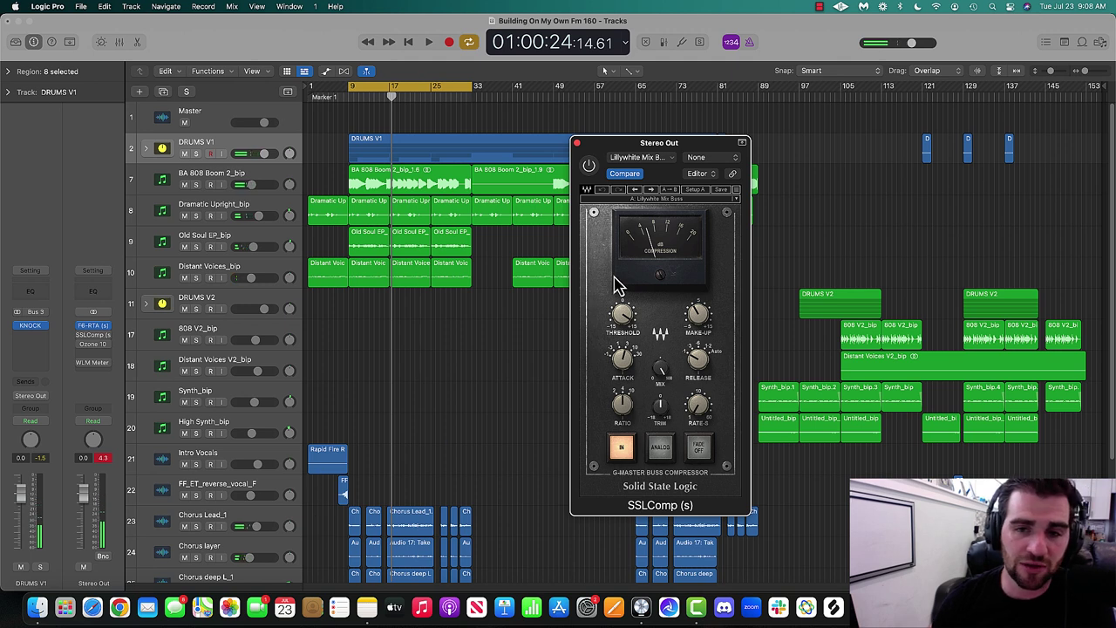
key(space)
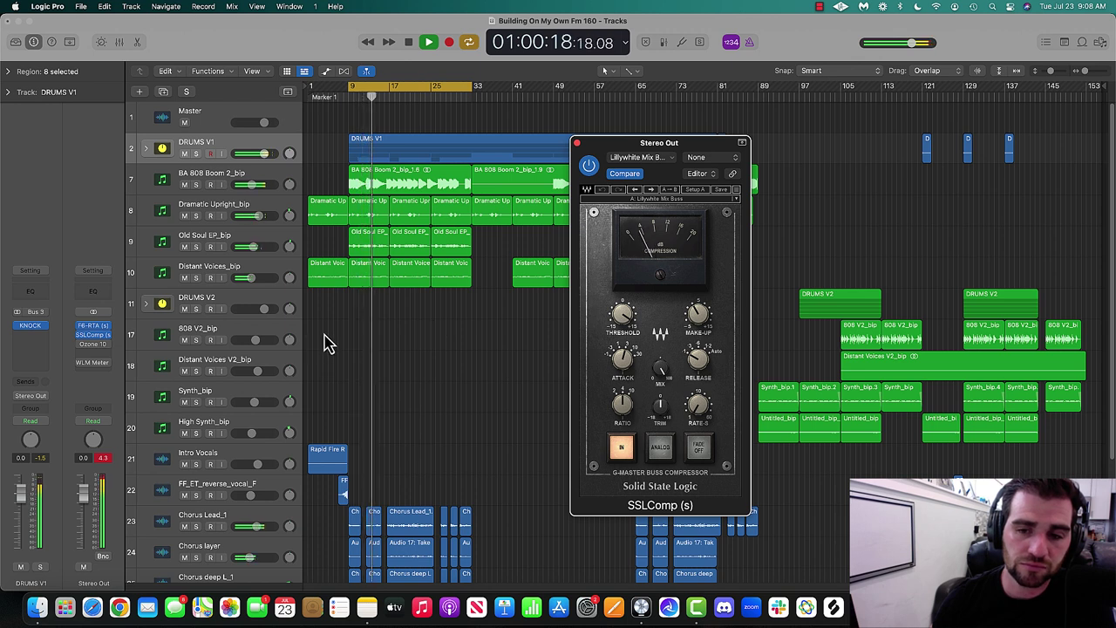
click(588, 166)
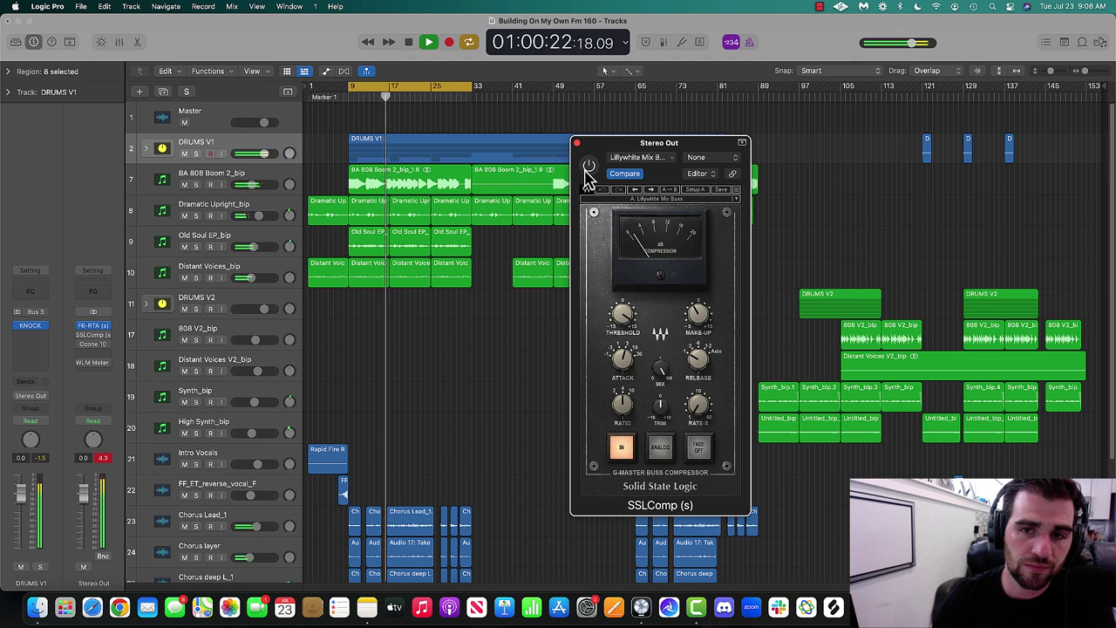
click(588, 168)
click(576, 142)
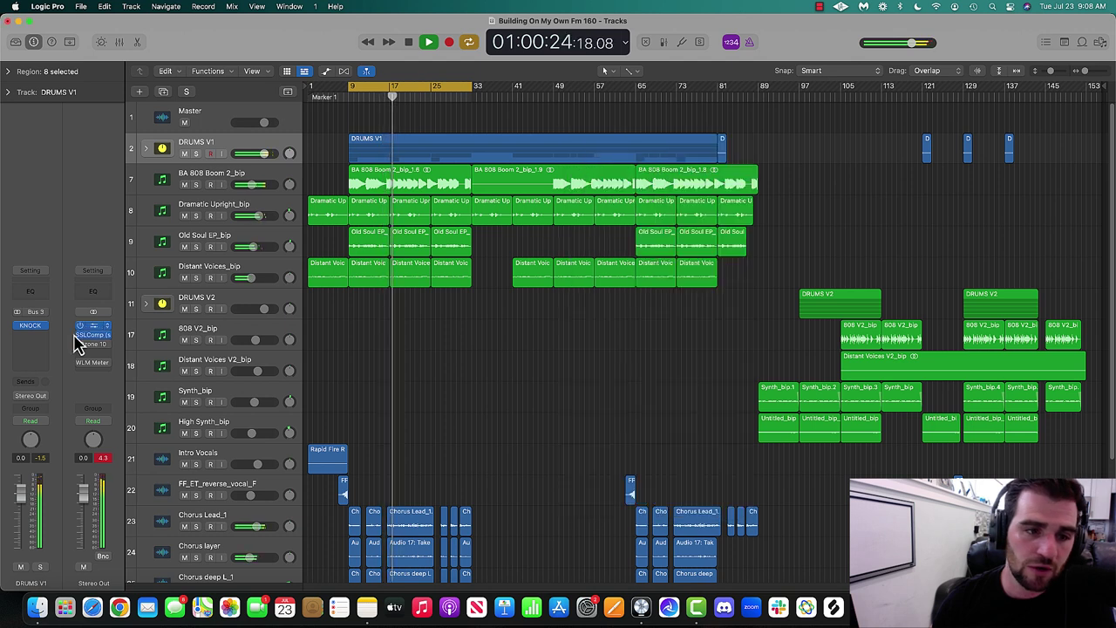
Open Ozone 10 on the Stereo Out with playback stopped, view its Tone Match page and return to the Equalizer 1 module.
mouse_move(90, 349)
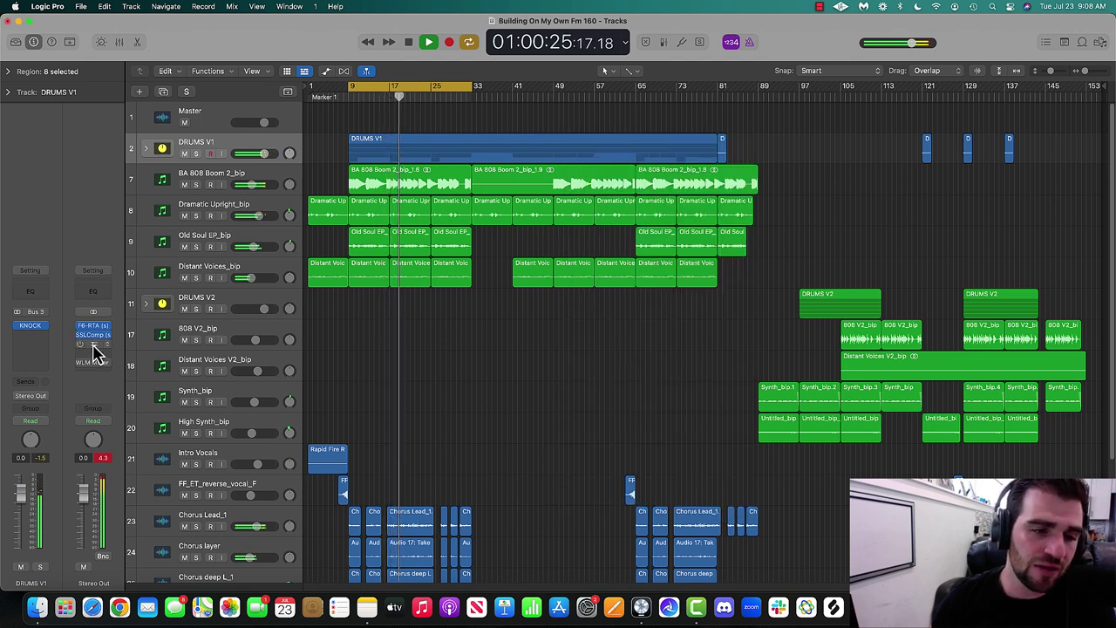
key(space)
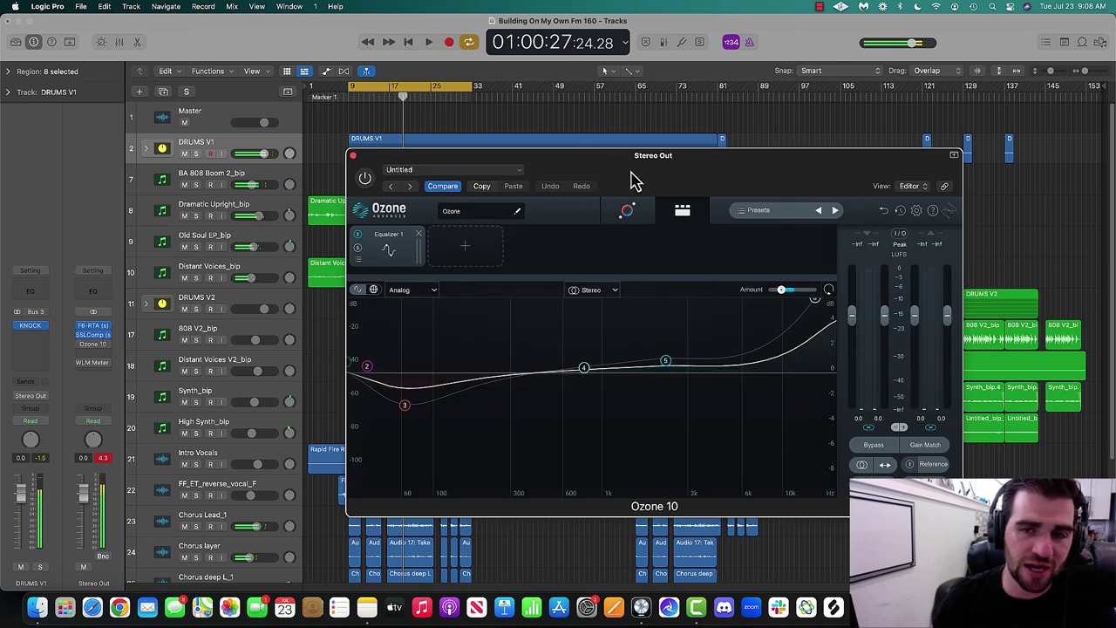
drag(635, 181, 658, 169)
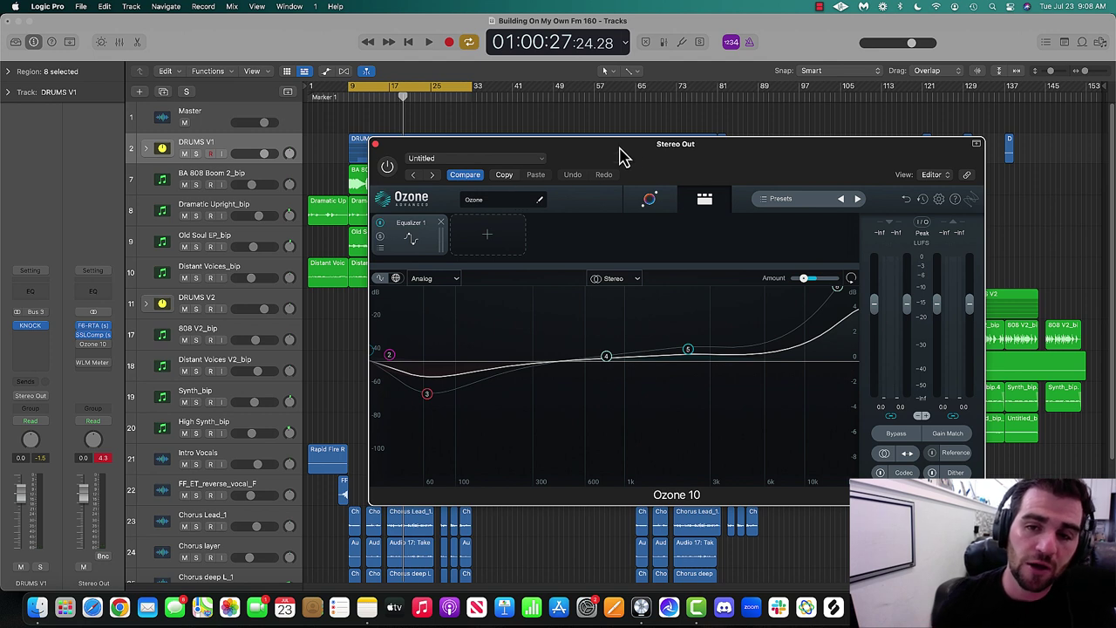
click(650, 200)
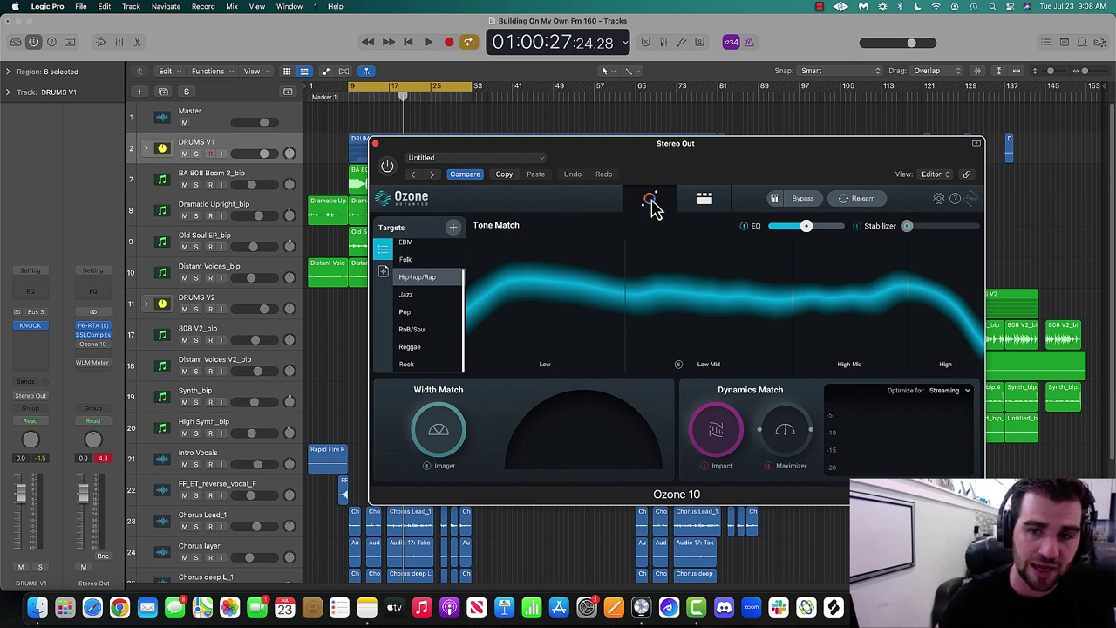
click(707, 203)
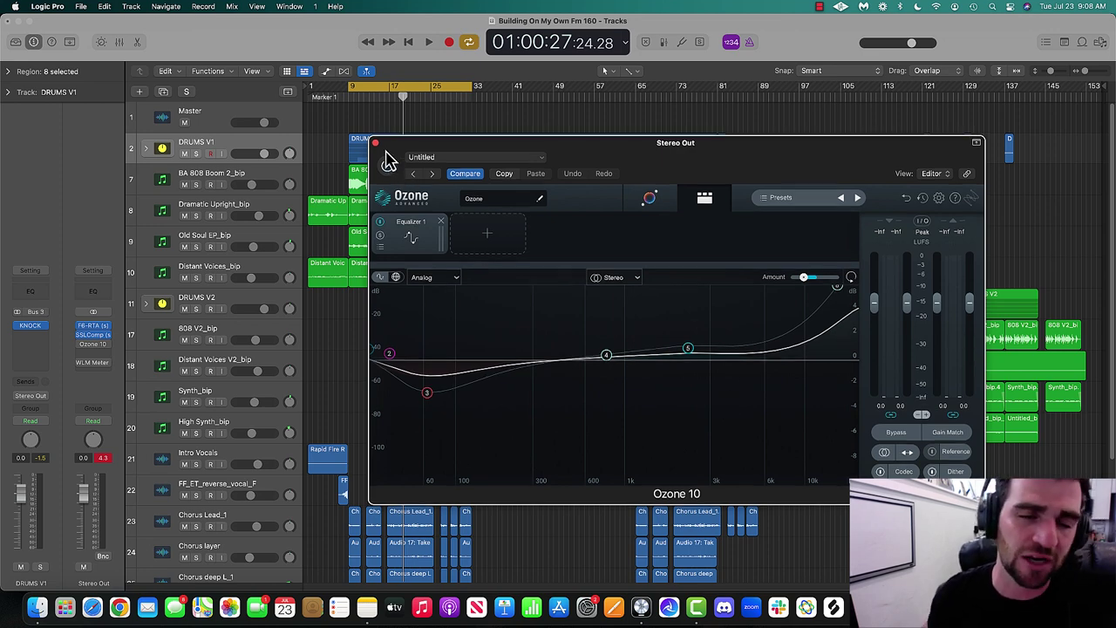
Play the mix while switching Ozone 10 on the Stereo Out on and off, leave it enabled and close its window.
drag(388, 154, 486, 144)
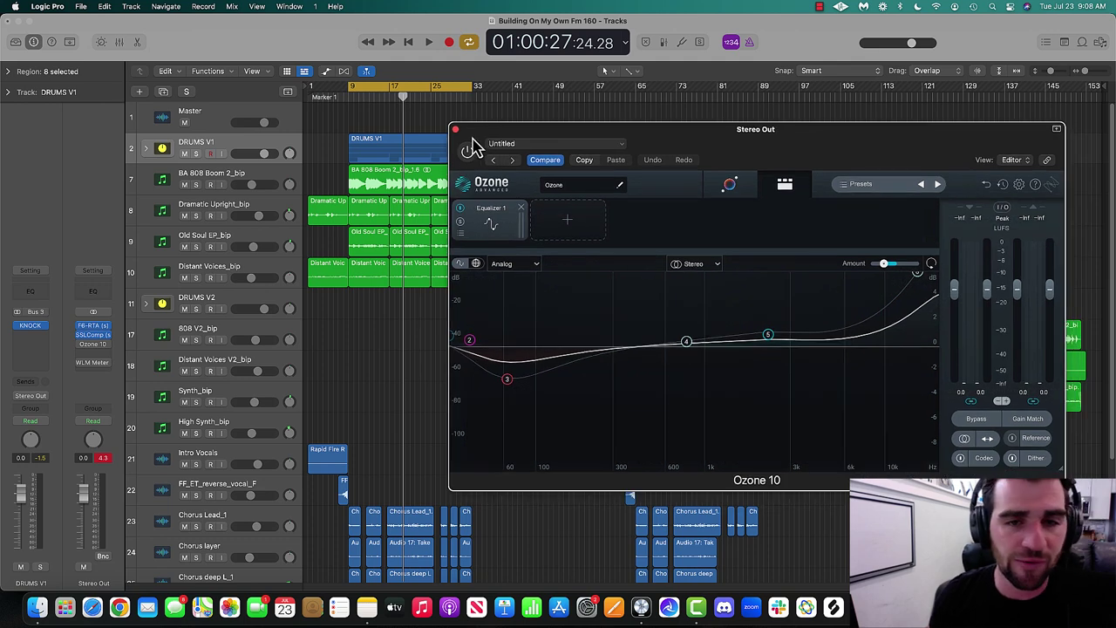
key(space)
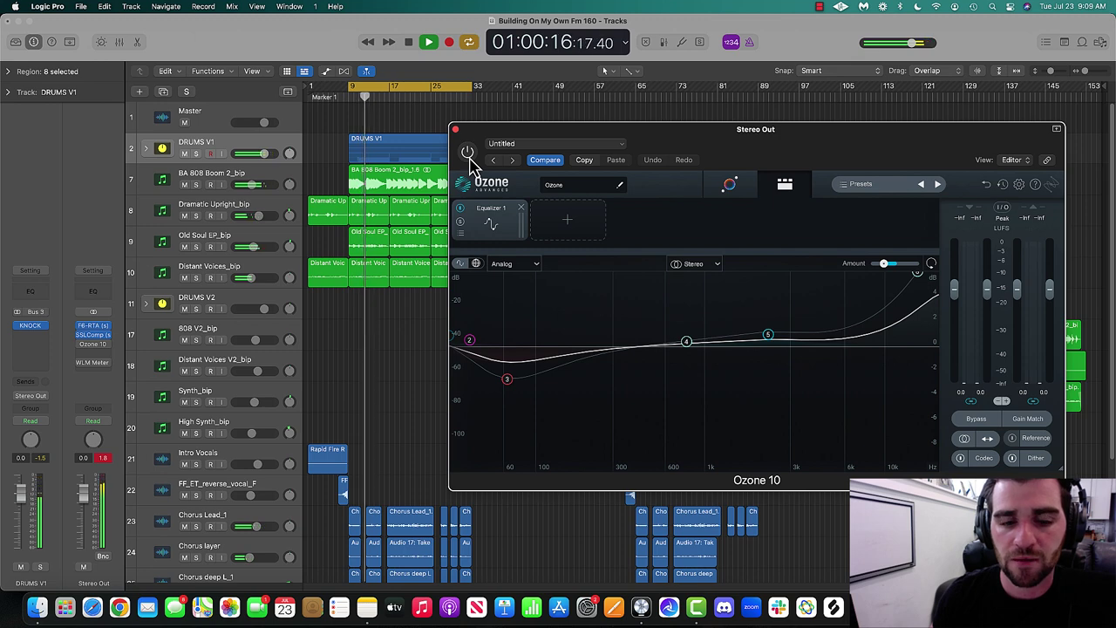
click(468, 154)
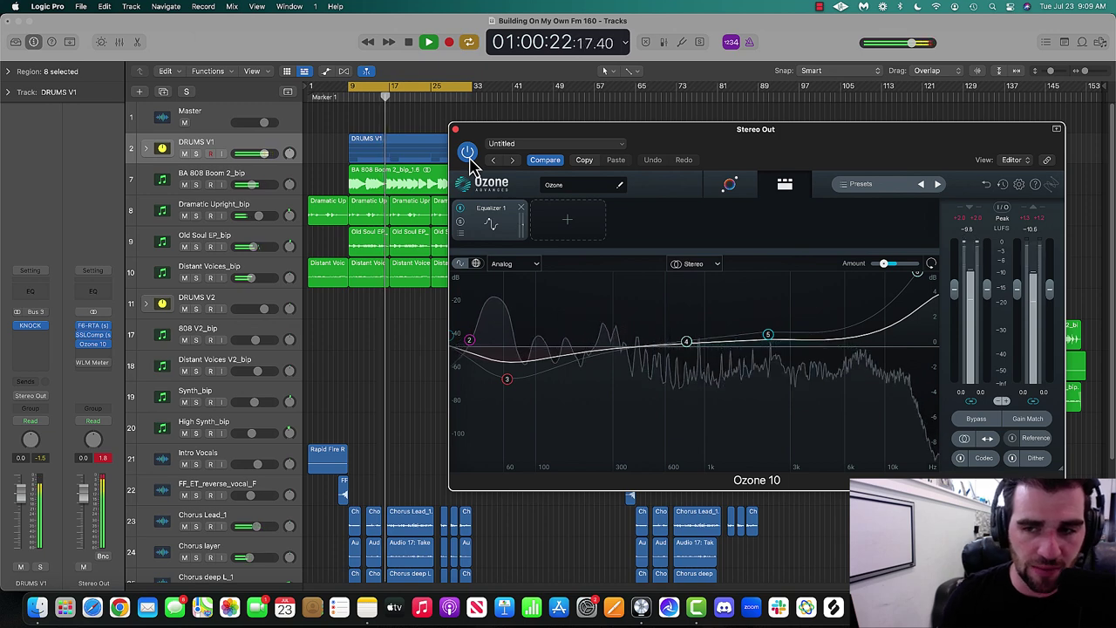
click(468, 155)
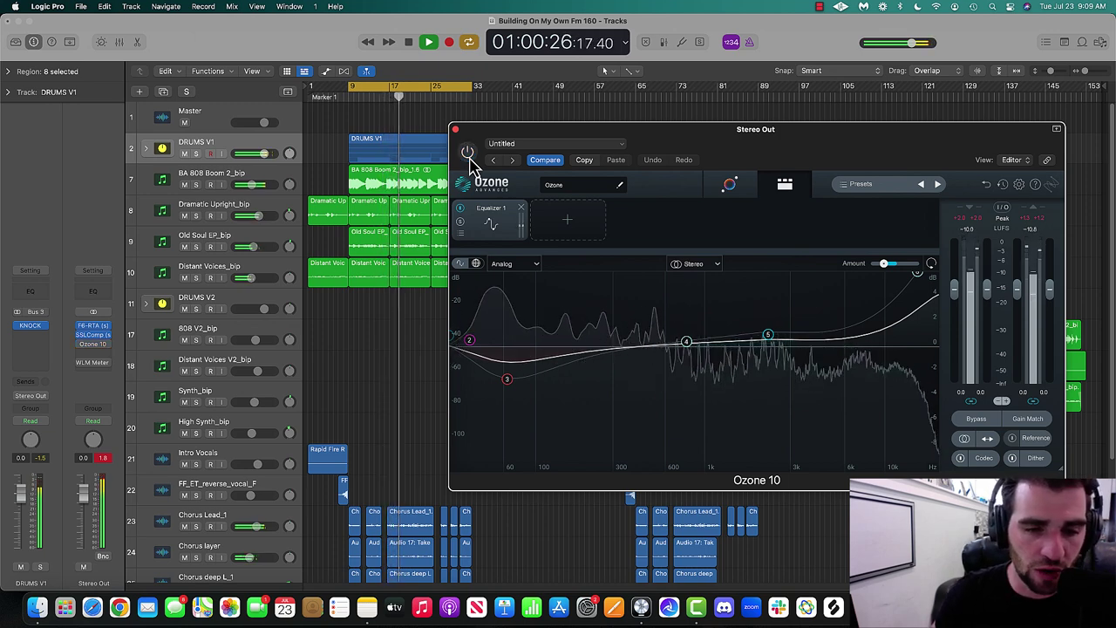
click(469, 154)
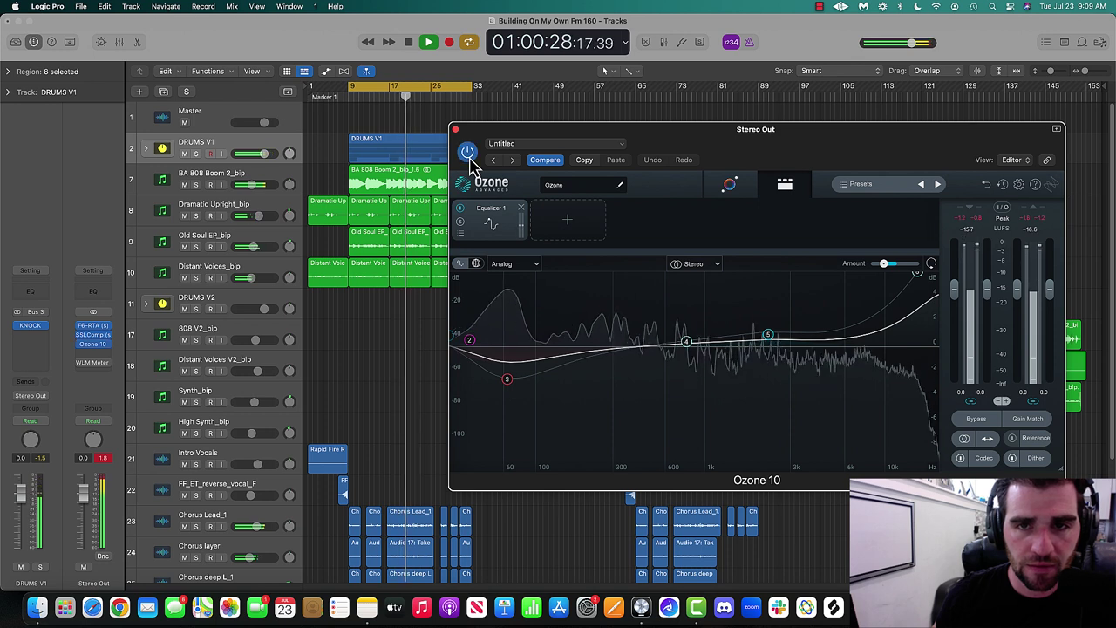
click(468, 154)
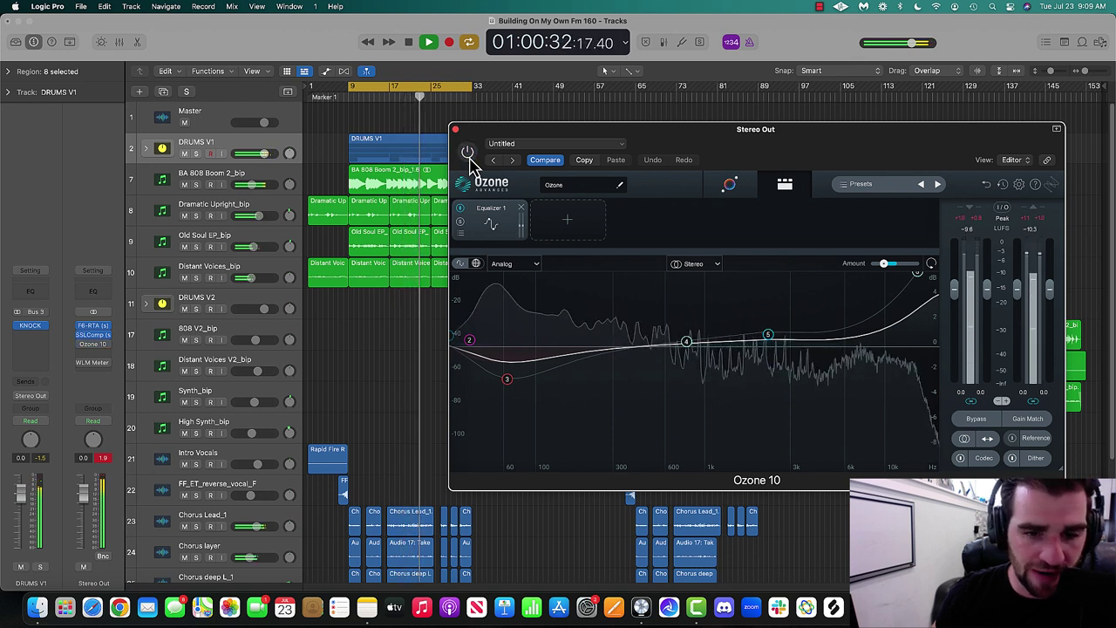
click(468, 154)
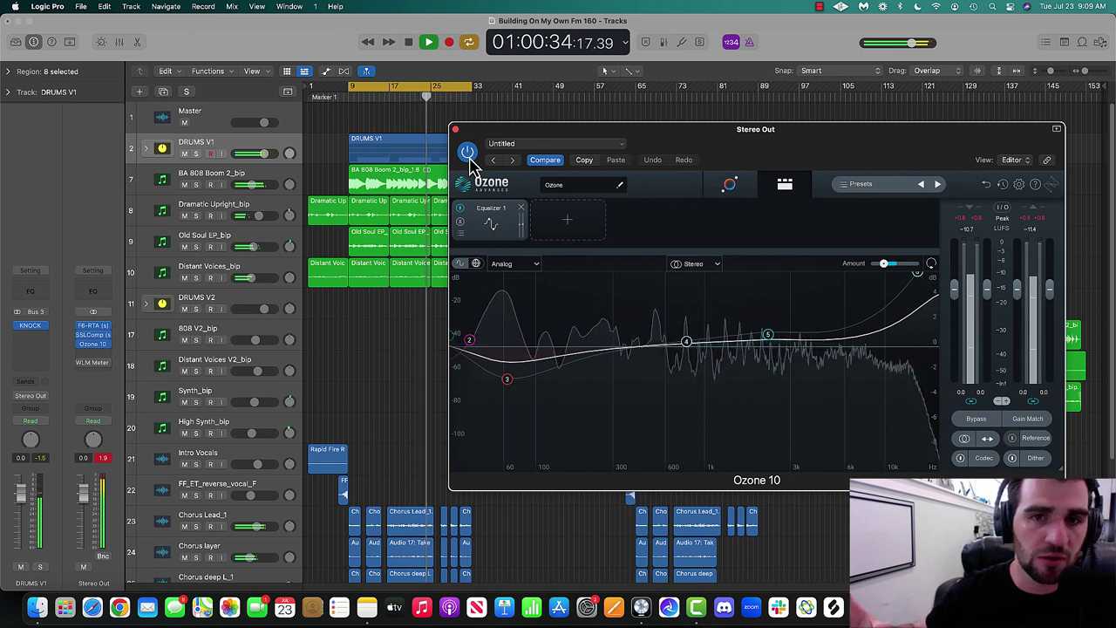
key(space)
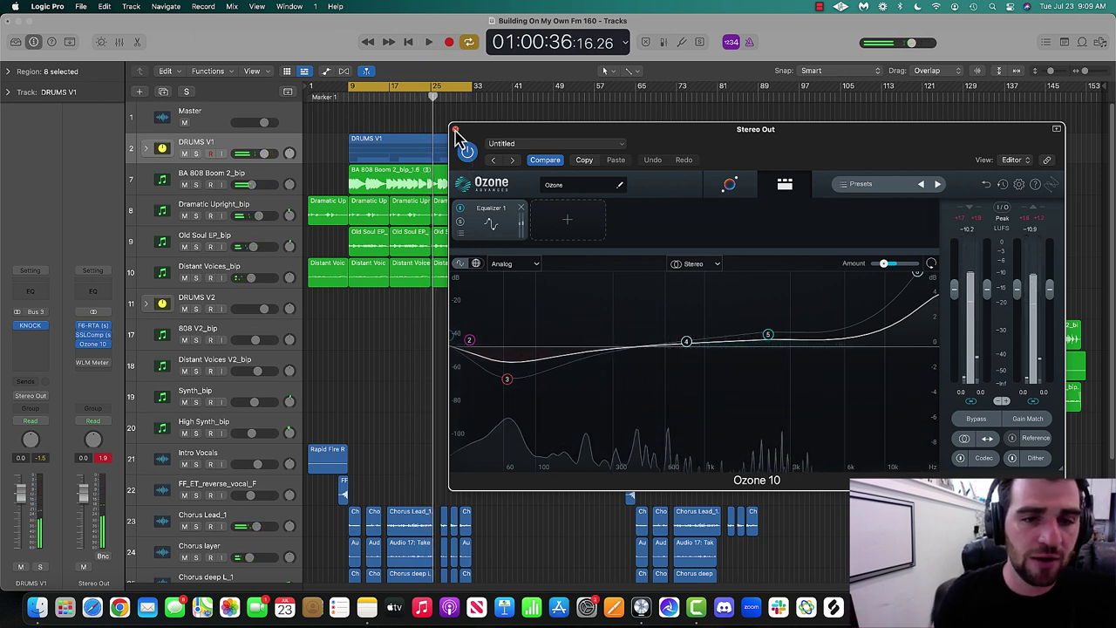
click(454, 130)
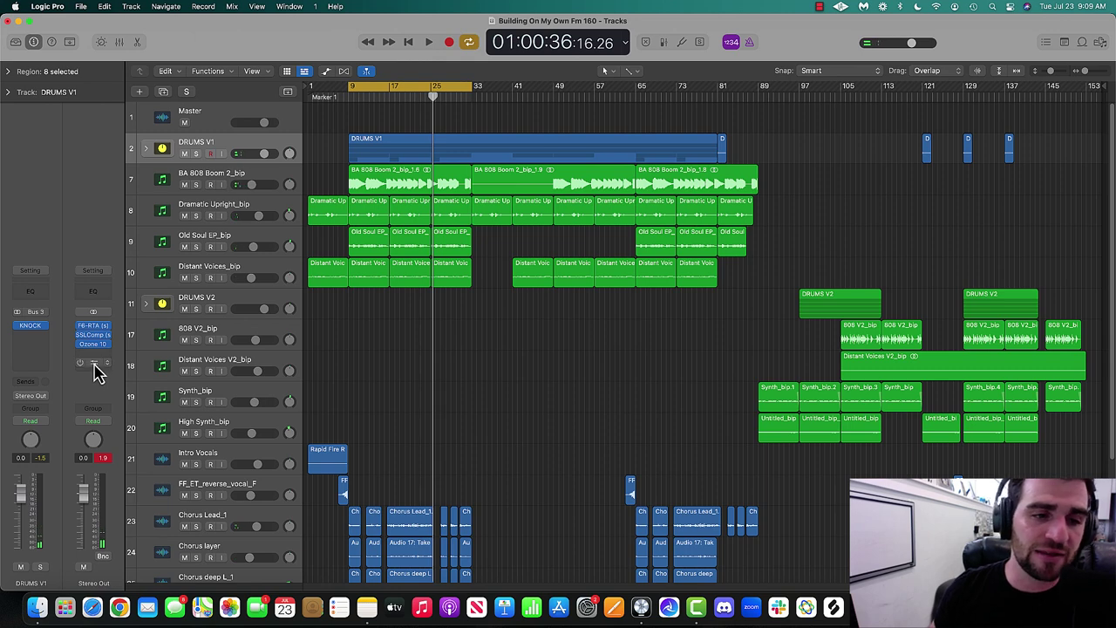
With WLM Meter open on the Stereo Out, insert a Loudness Meter before it, play the mix through it, and remove it.
drag(462, 164, 618, 147)
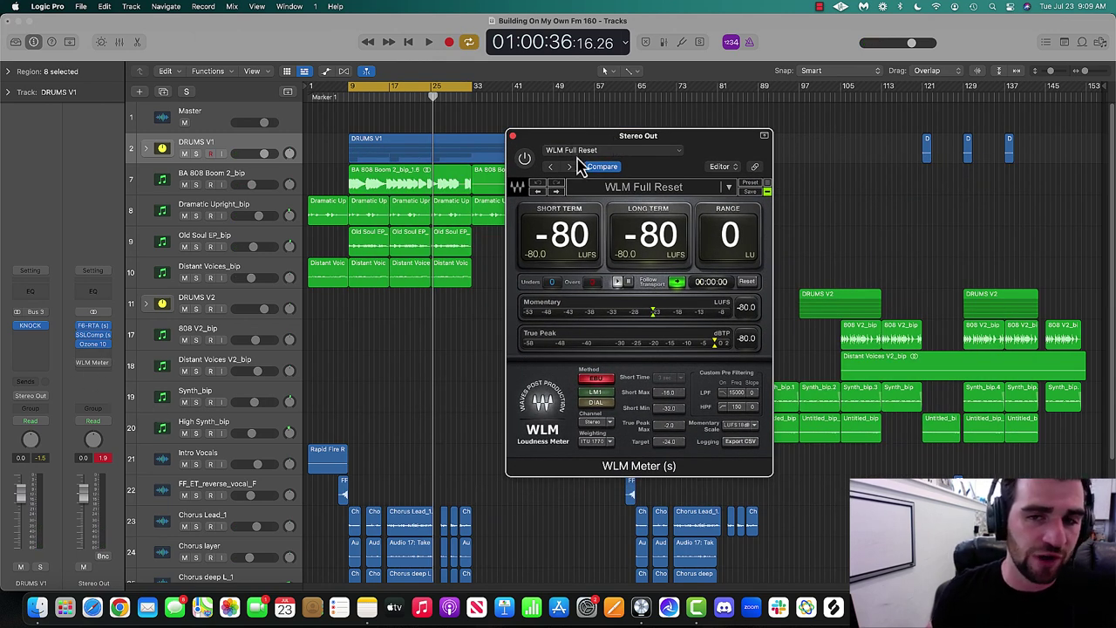
click(103, 360)
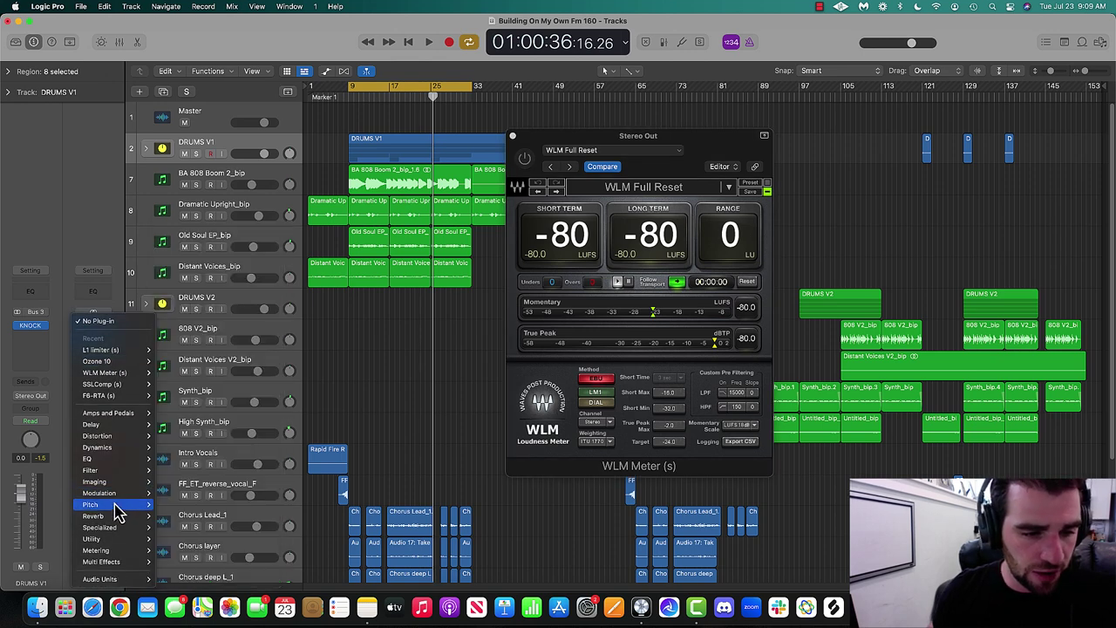
mouse_move(112, 551)
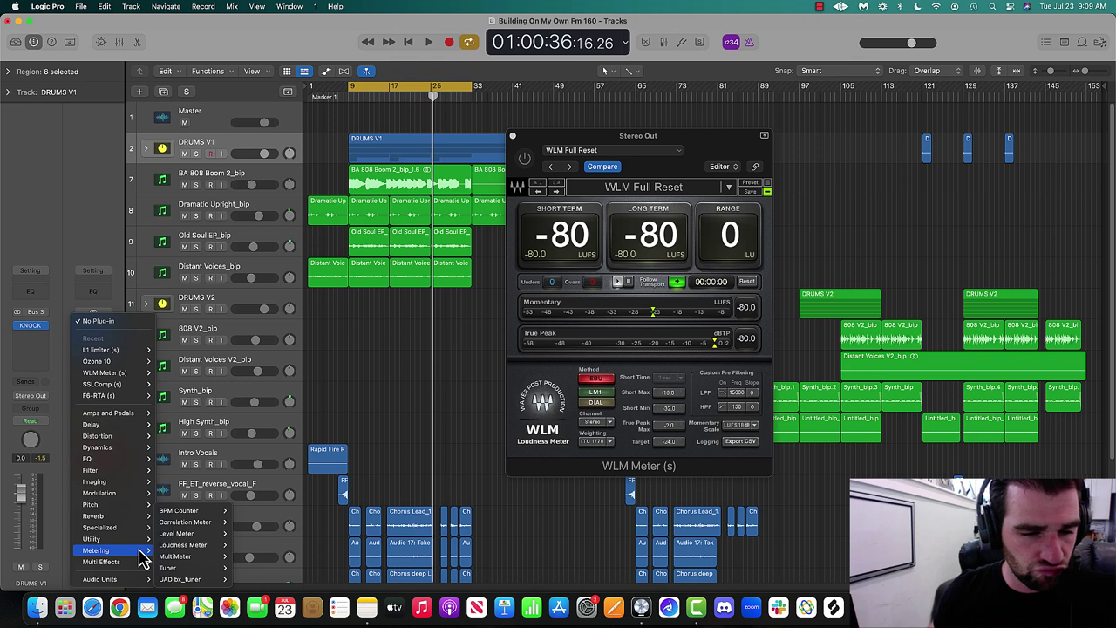
click(246, 546)
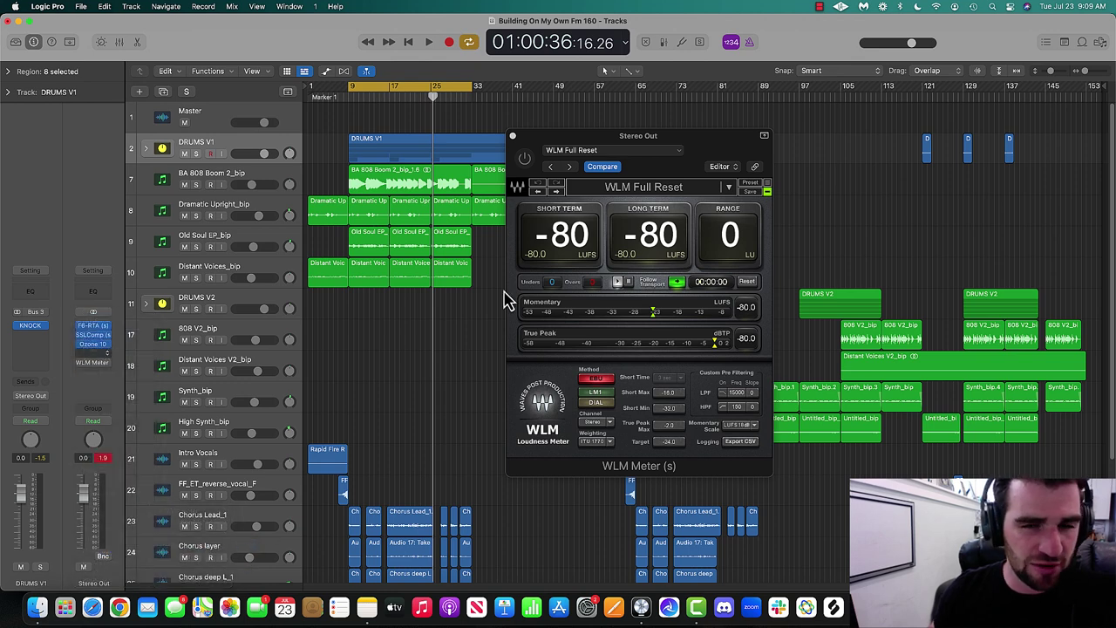
key(space)
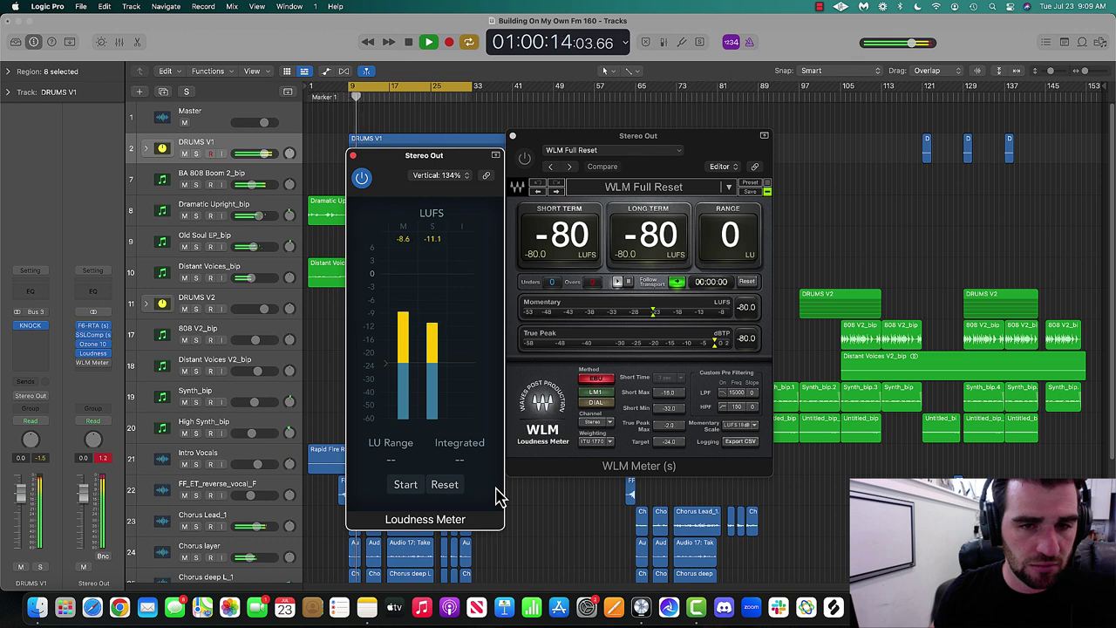
key(space)
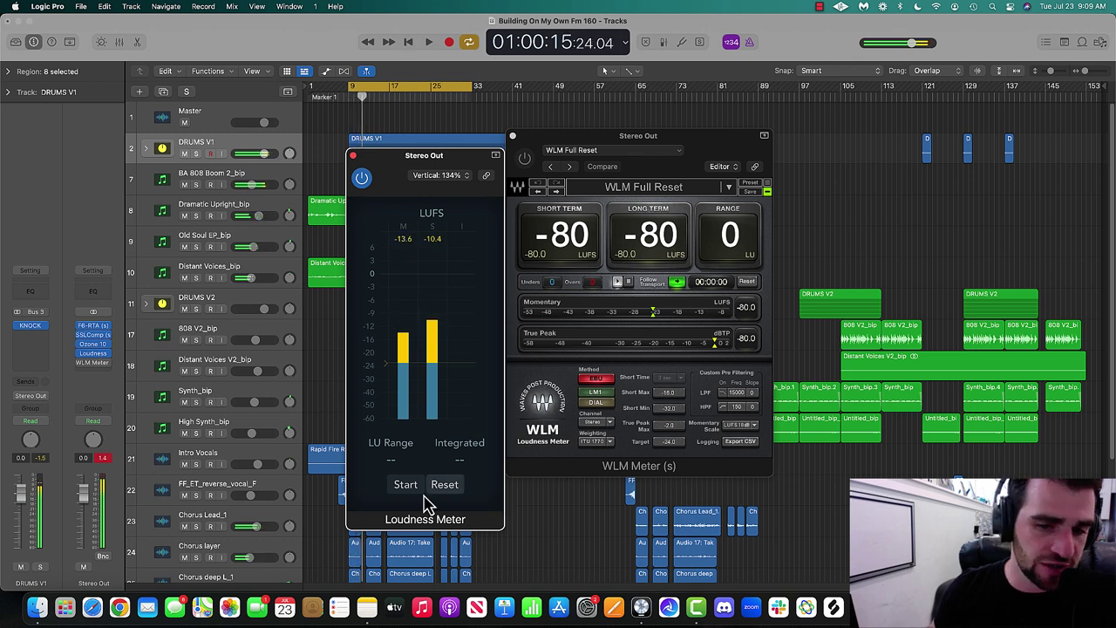
click(353, 157)
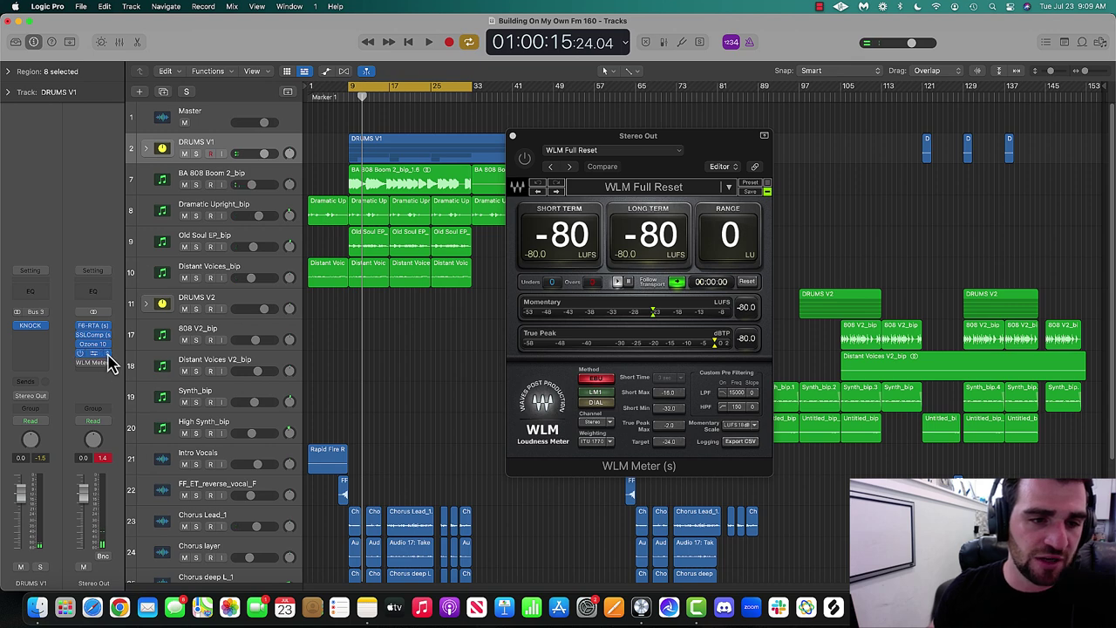
click(109, 364)
click(137, 331)
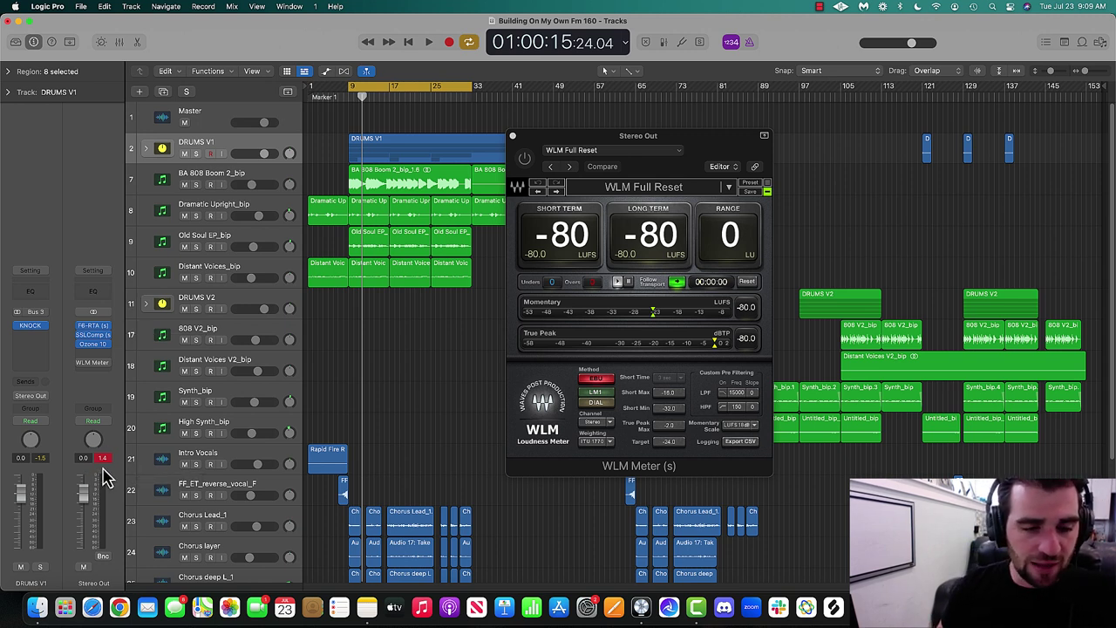
Play the mix to check the Stereo Out peak level, then enable WLM Meter, measure the loudness and close its window.
key(space)
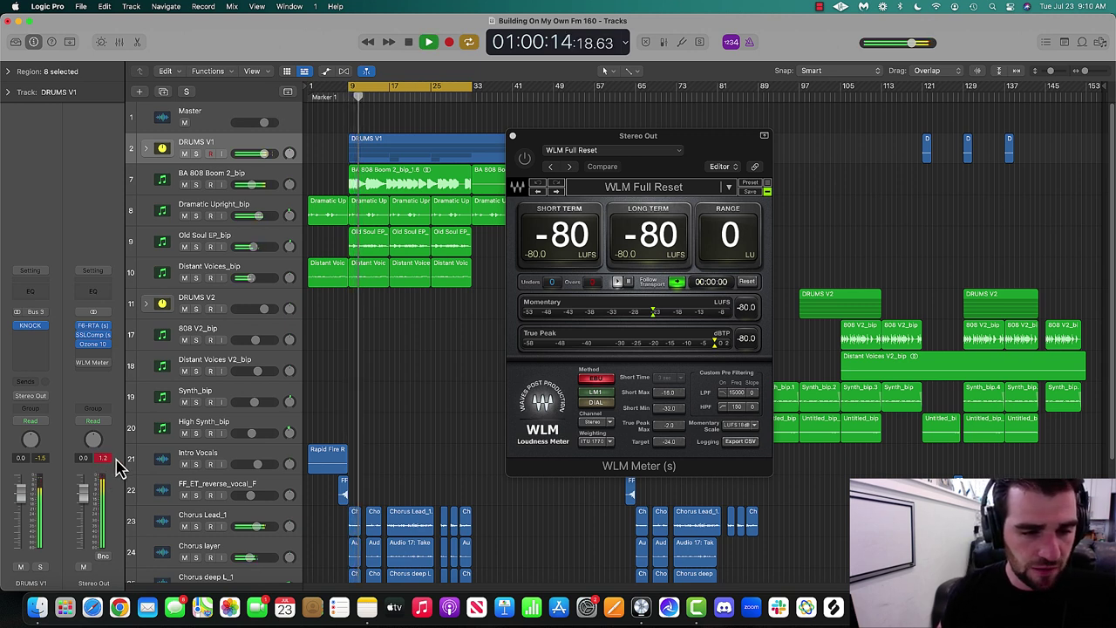
key(space)
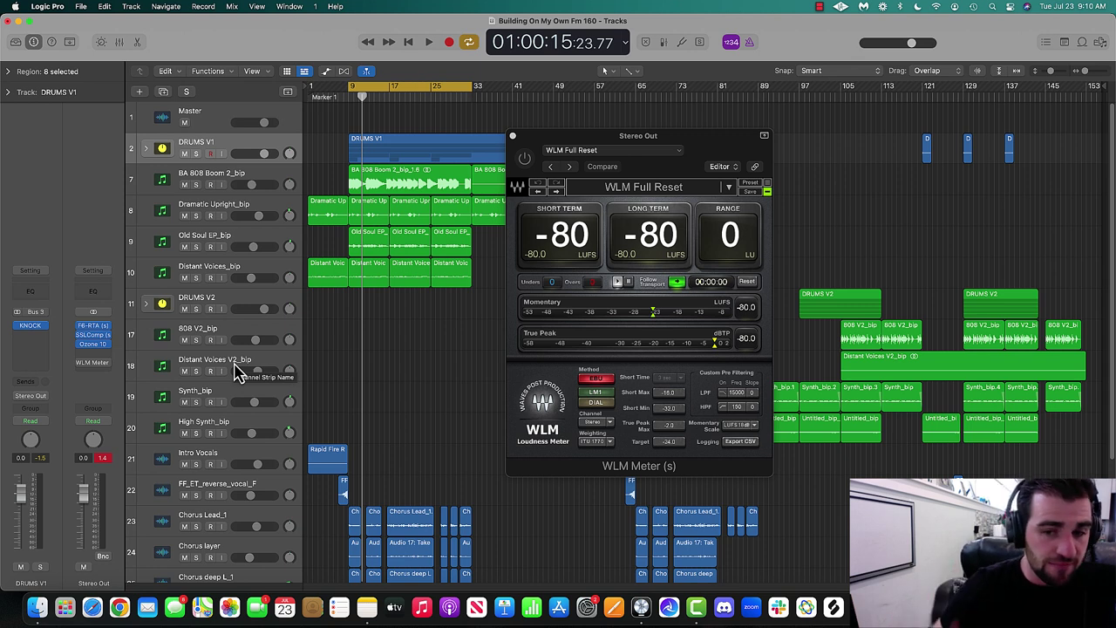
click(532, 162)
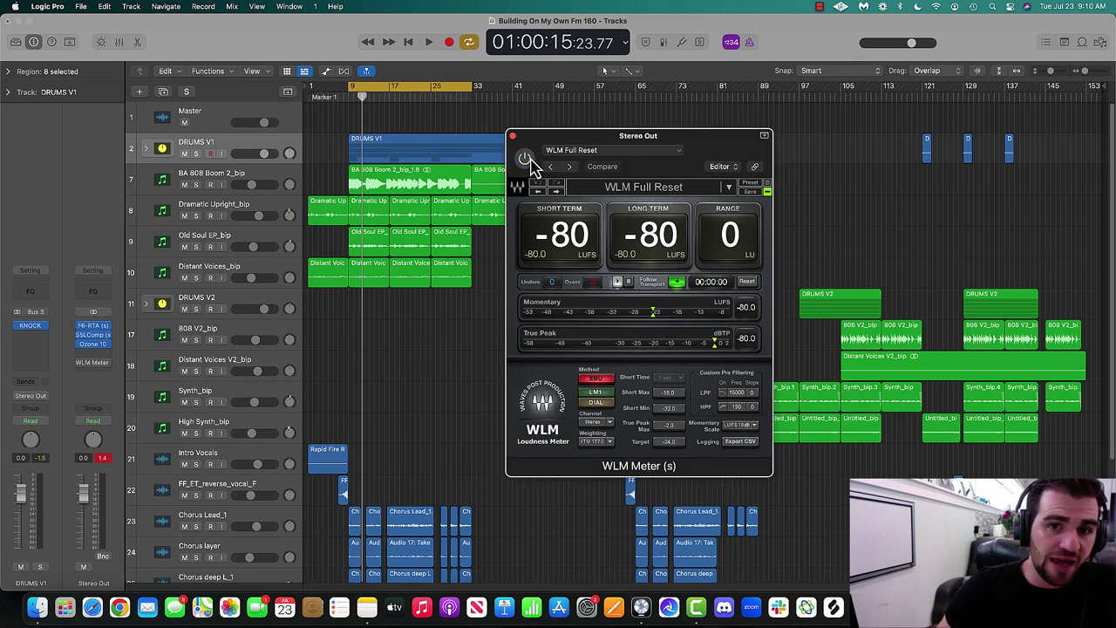
click(579, 262)
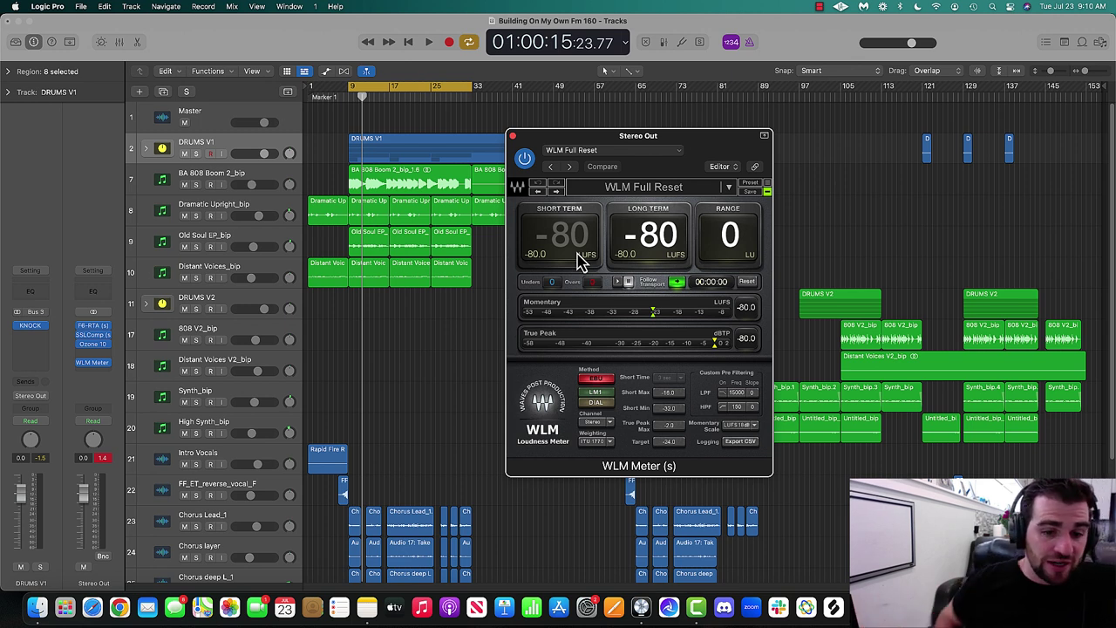
click(579, 262)
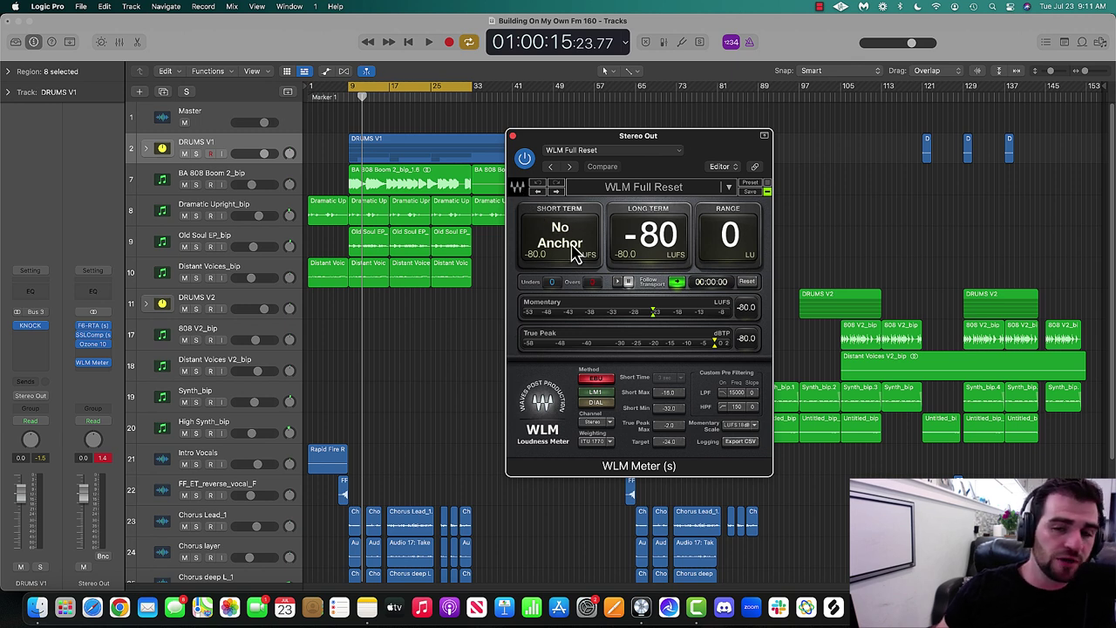
key(space)
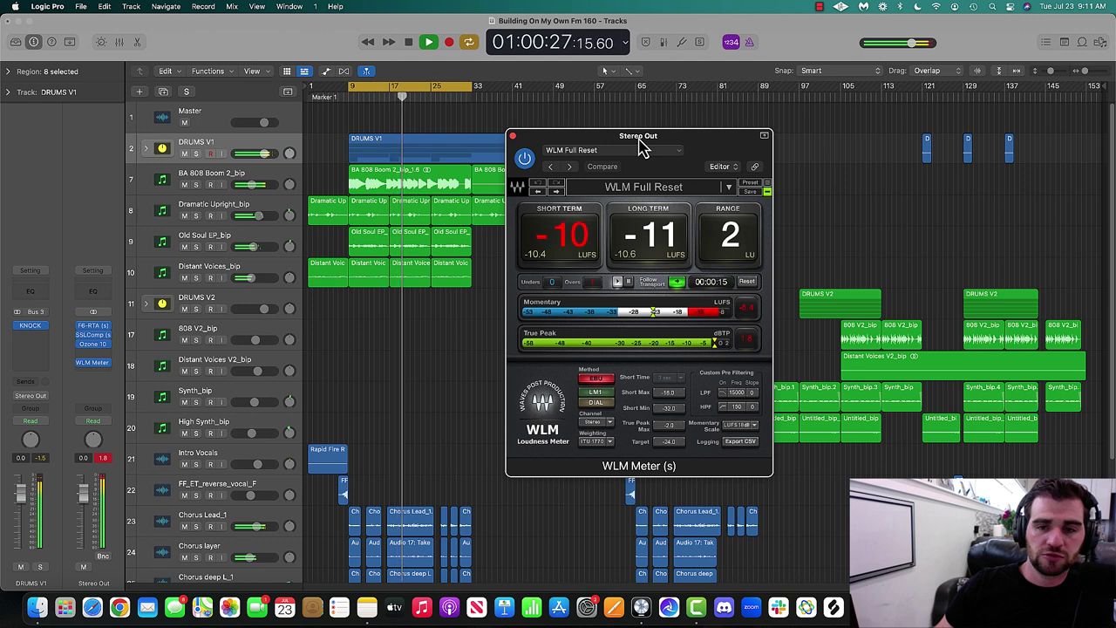
key(space)
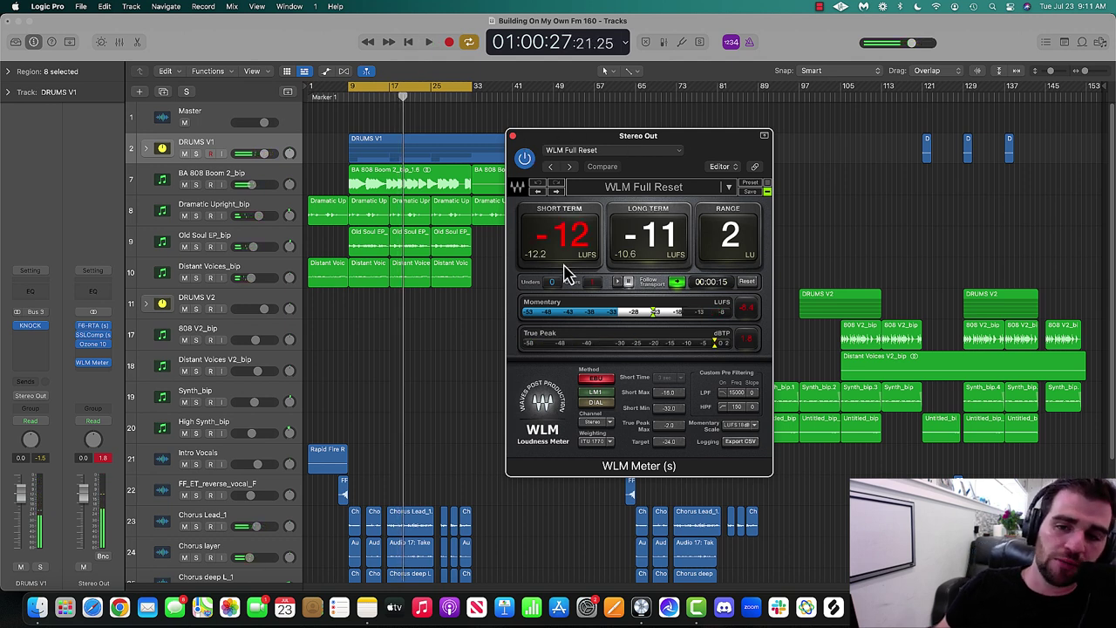
click(513, 136)
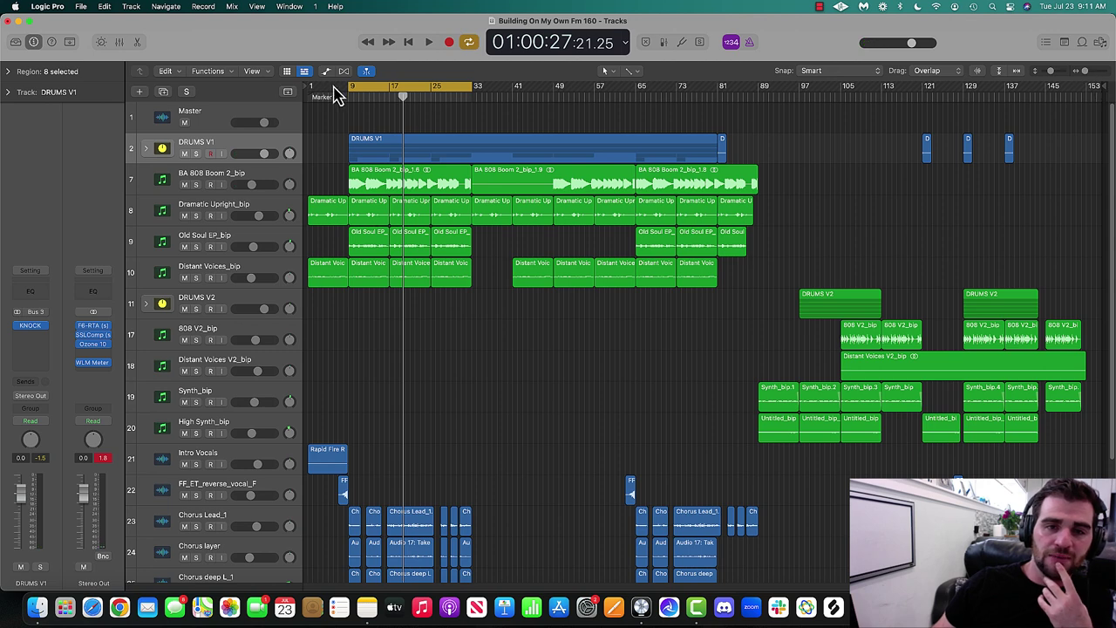
Extend the cycle range over the whole song, from bar 1 to bar 156.
drag(348, 88, 201, 91)
drag(473, 89, 1112, 67)
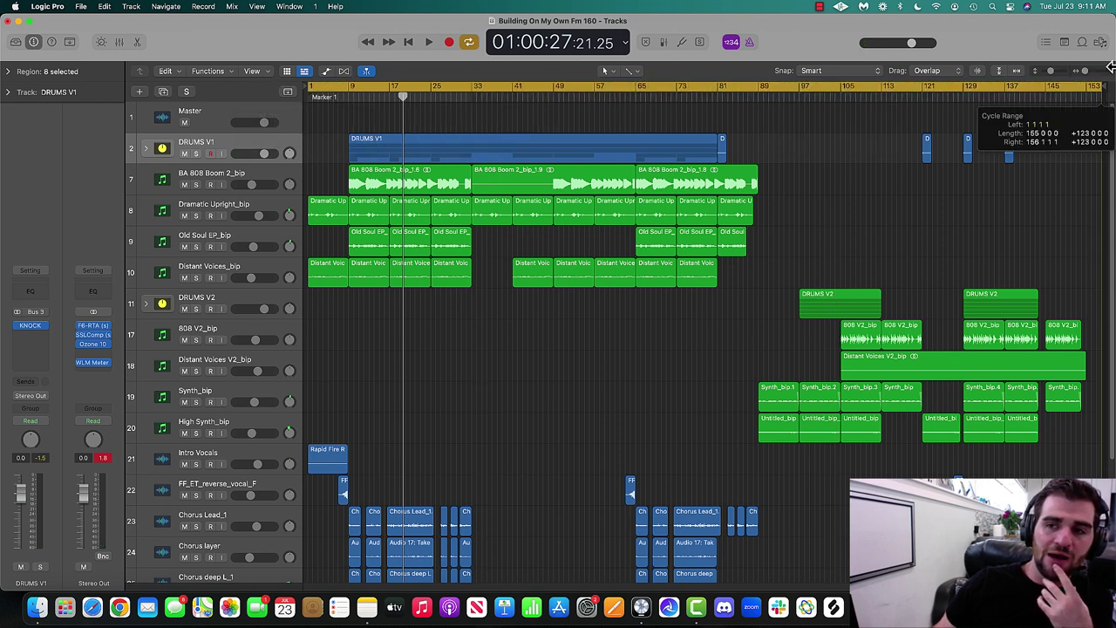
Open the recent project Building On My Own Mastering Session, closing the current project without saving its changes.
click(80, 6)
mouse_move(120, 61)
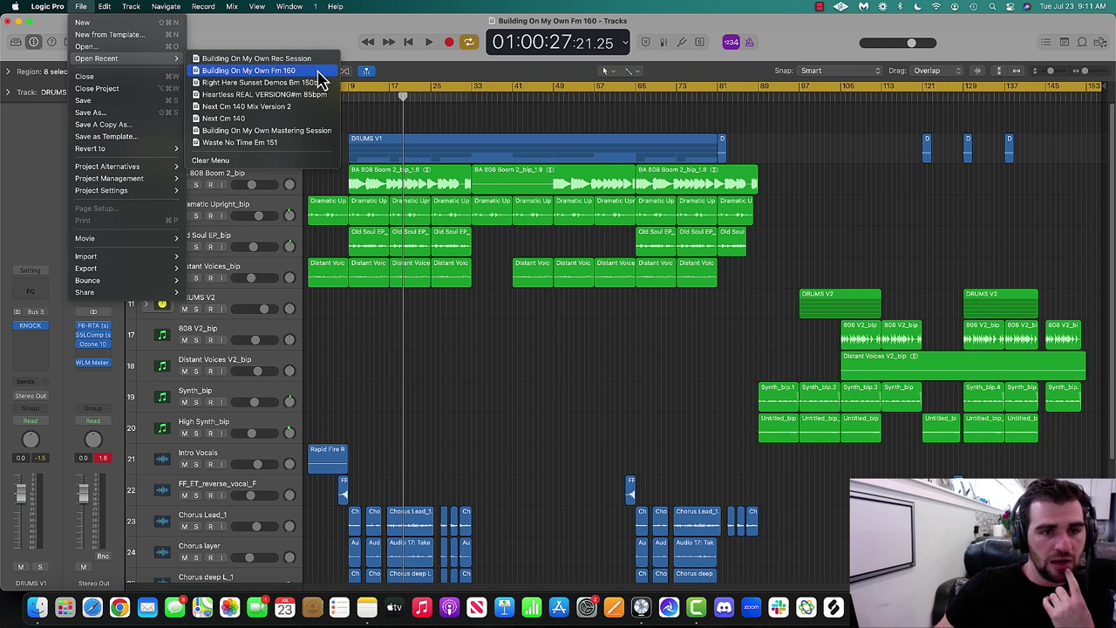
click(301, 139)
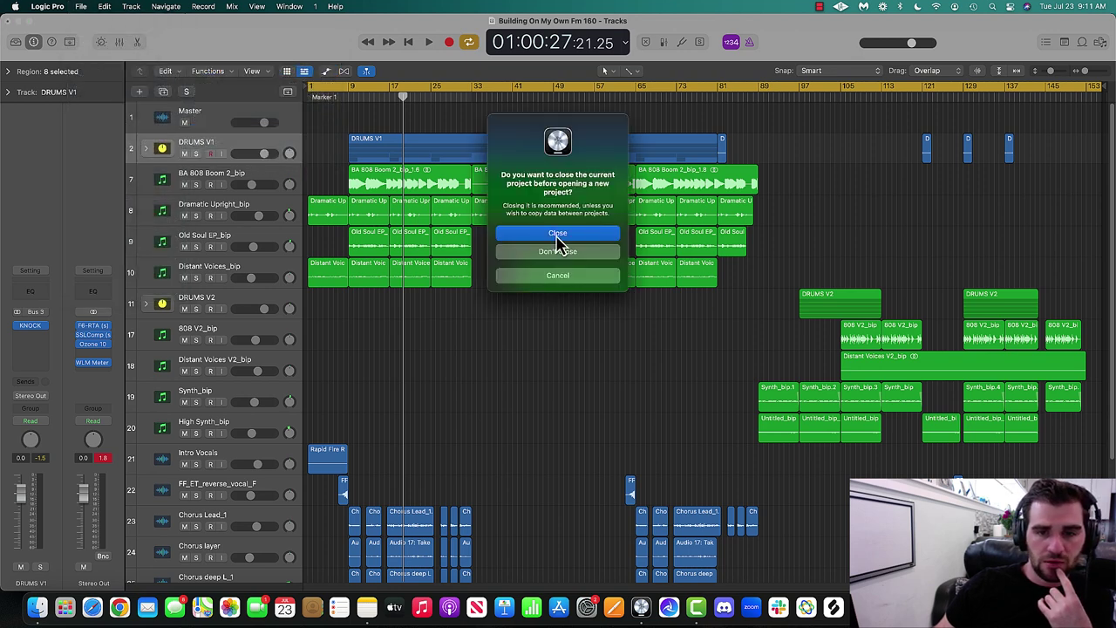
click(557, 233)
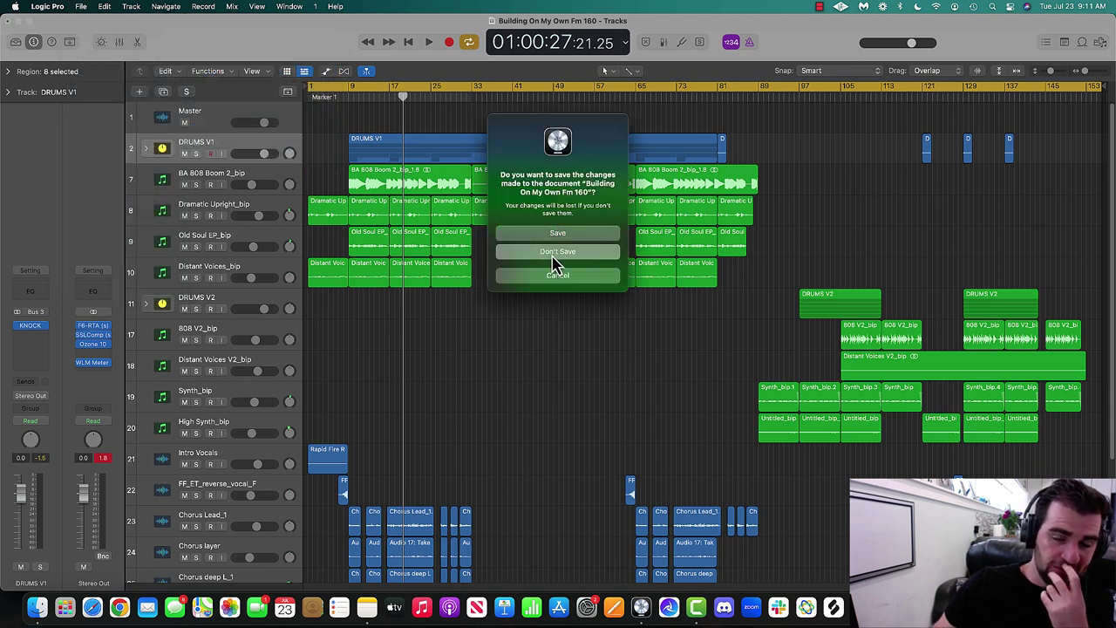
click(557, 252)
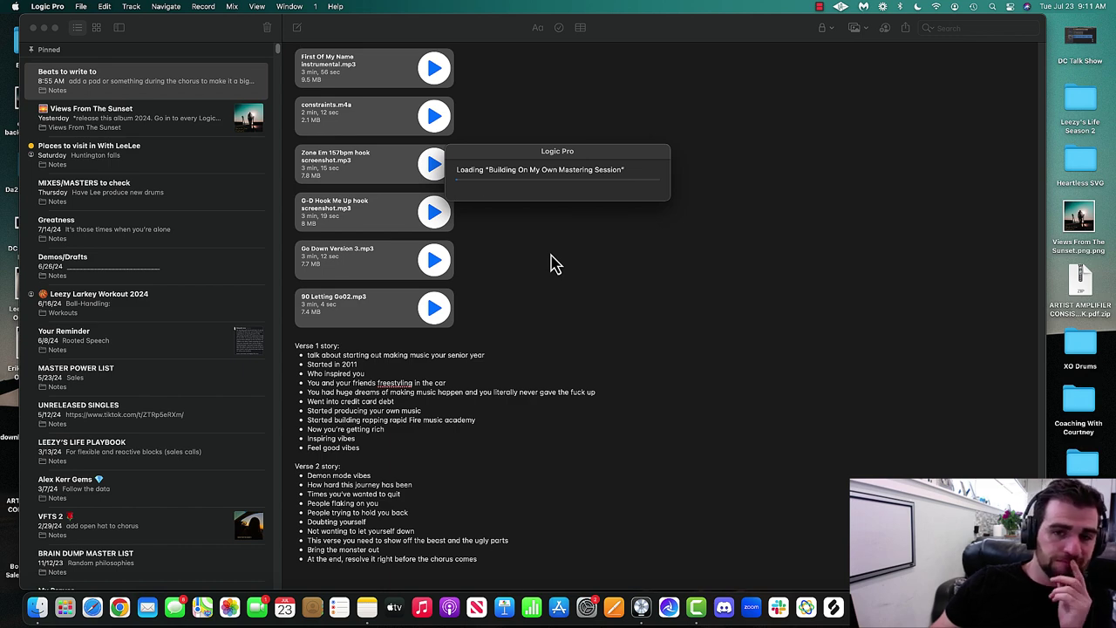
click(556, 156)
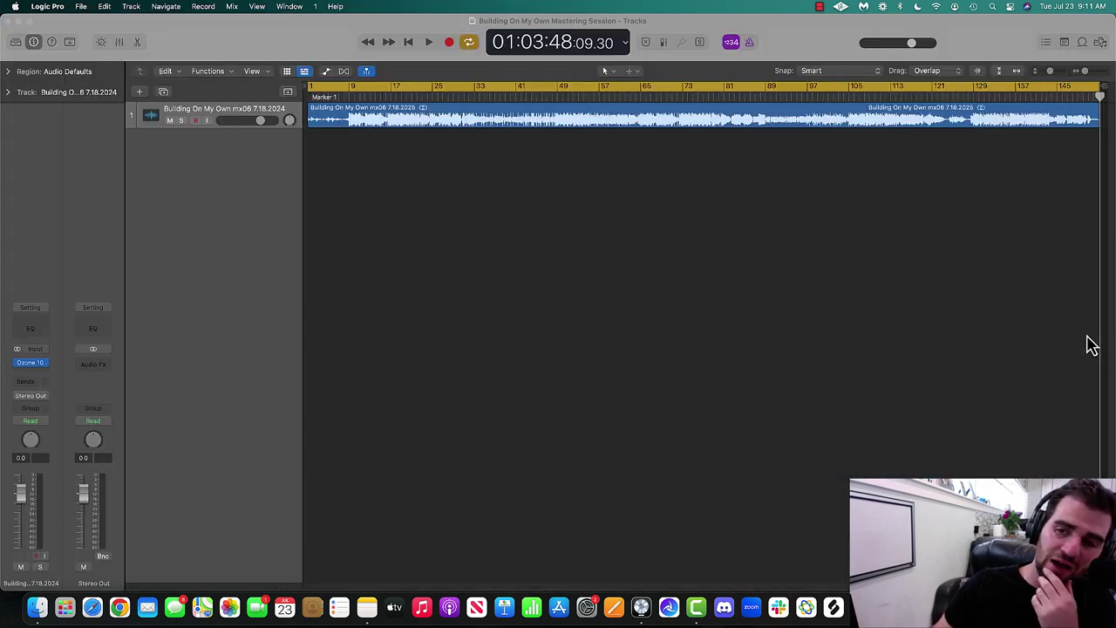
click(1092, 346)
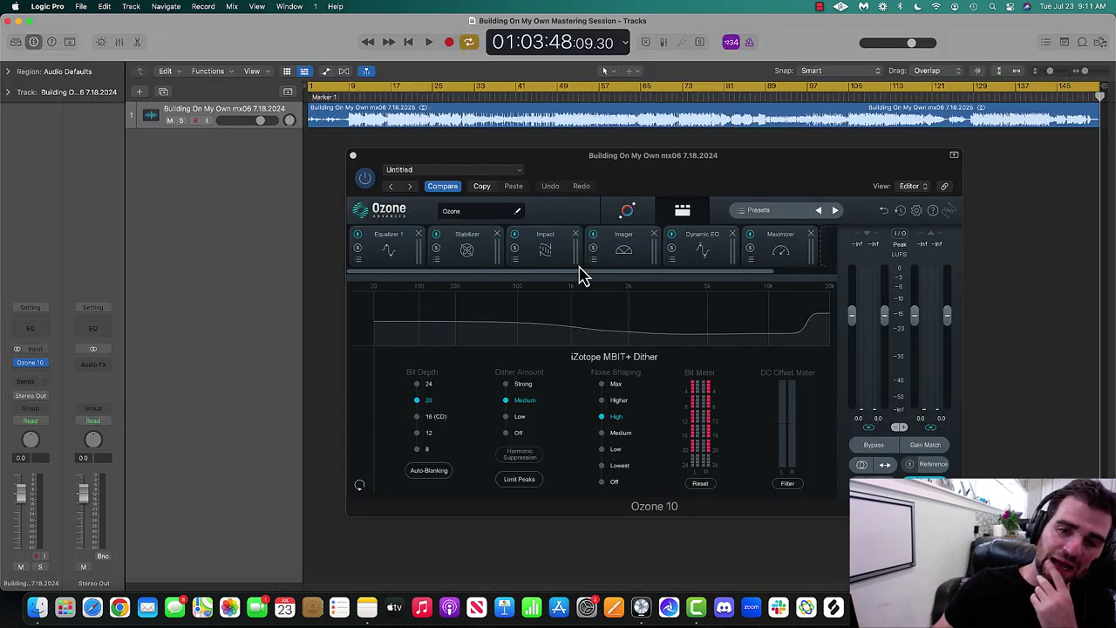
Bypass Ozone 10 on the mastering track and set the cycle range from bar 9 to bar 25.
click(368, 174)
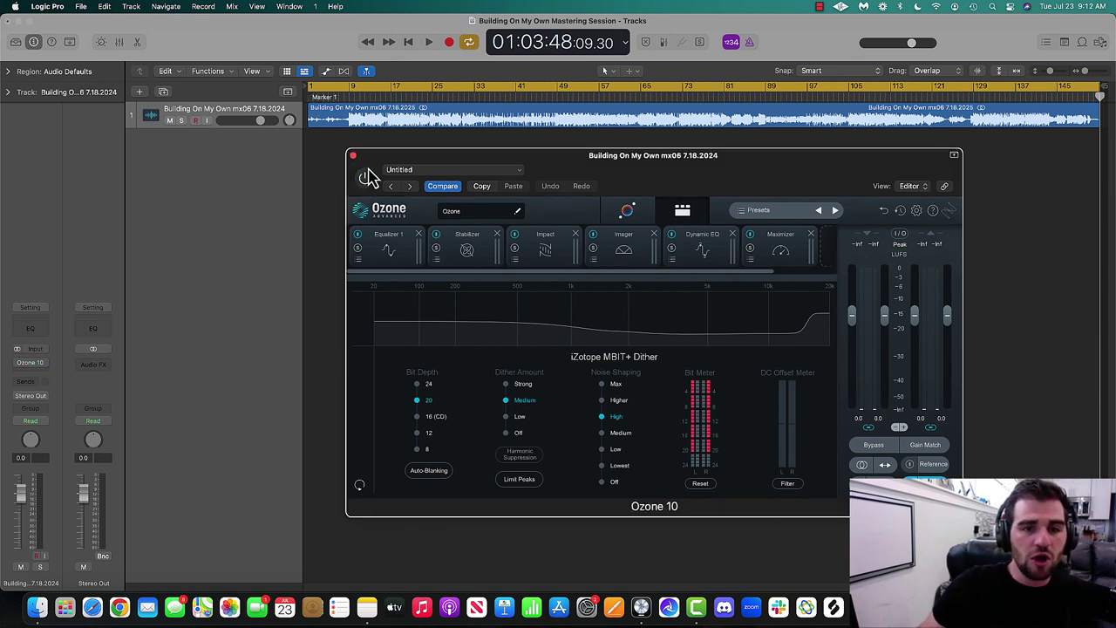
drag(353, 94, 432, 95)
Review the Ozone 10 modules in chain order: Equalizer 1, Stabilizer, Impact, Imager, Dynamic EQ and Maximizer.
click(385, 253)
click(470, 260)
click(549, 254)
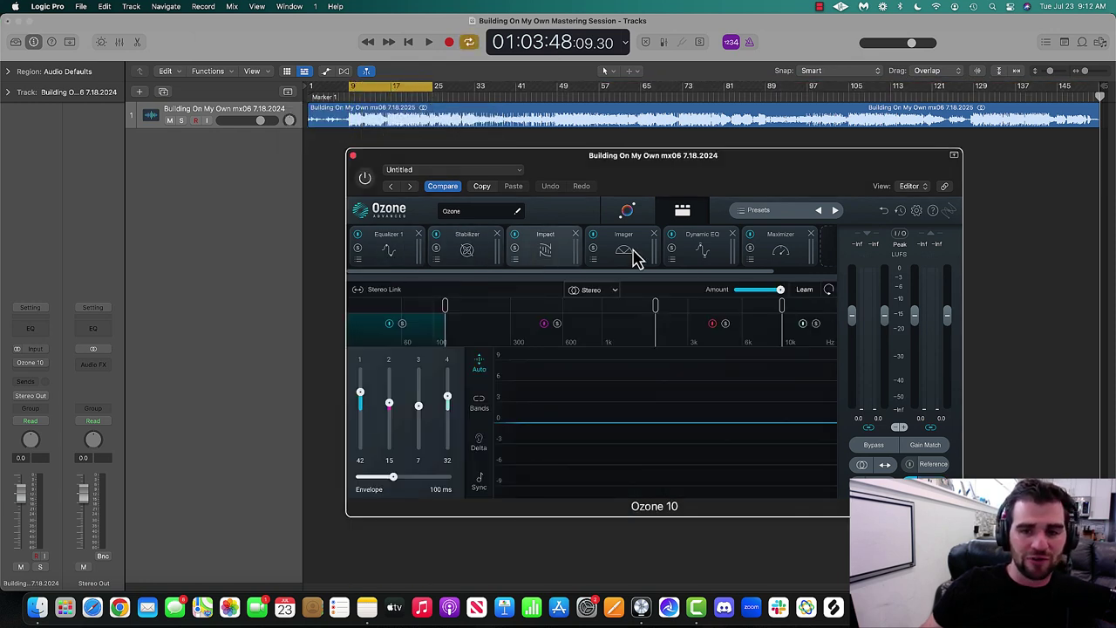
click(634, 254)
click(704, 253)
click(789, 251)
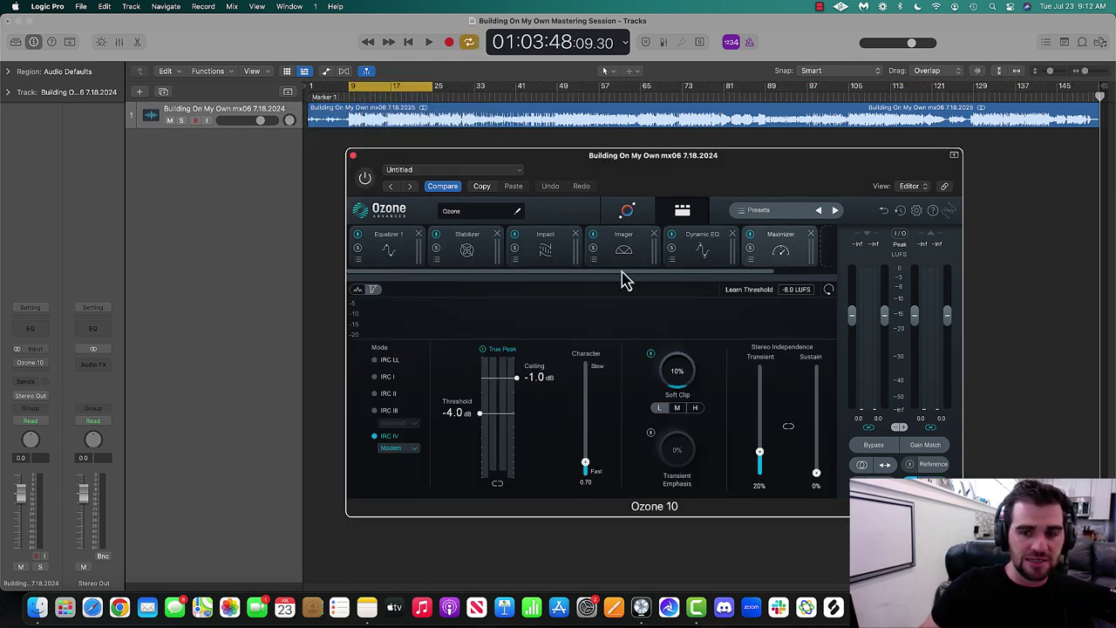
Play the cycled section and compare the master with Ozone 10 on and bypassed, leaving the plug-in enabled.
click(354, 158)
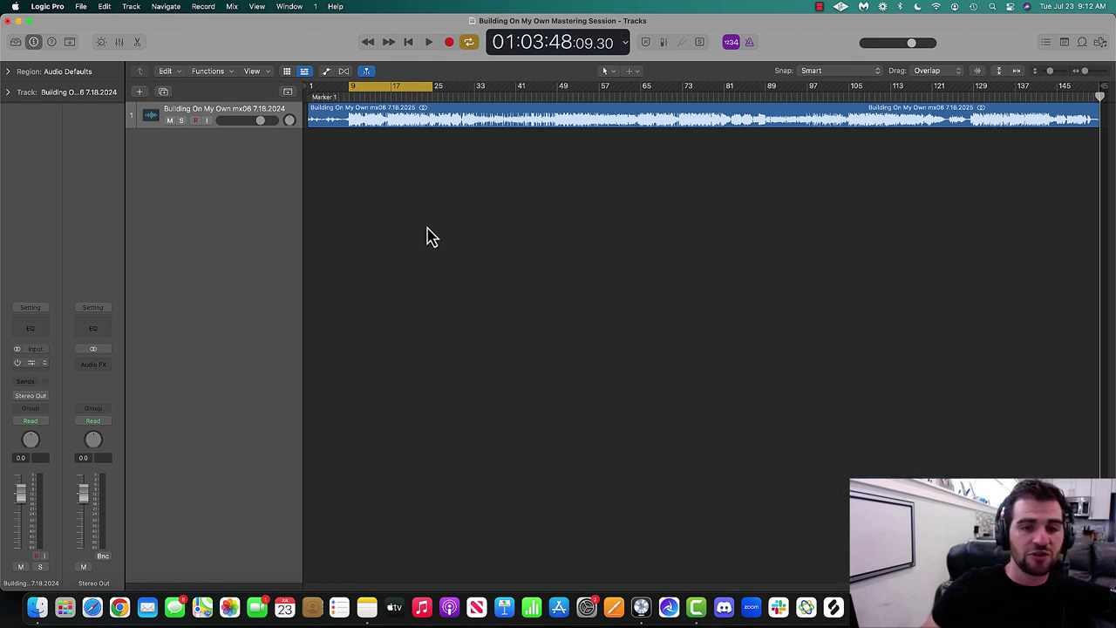
key(v)
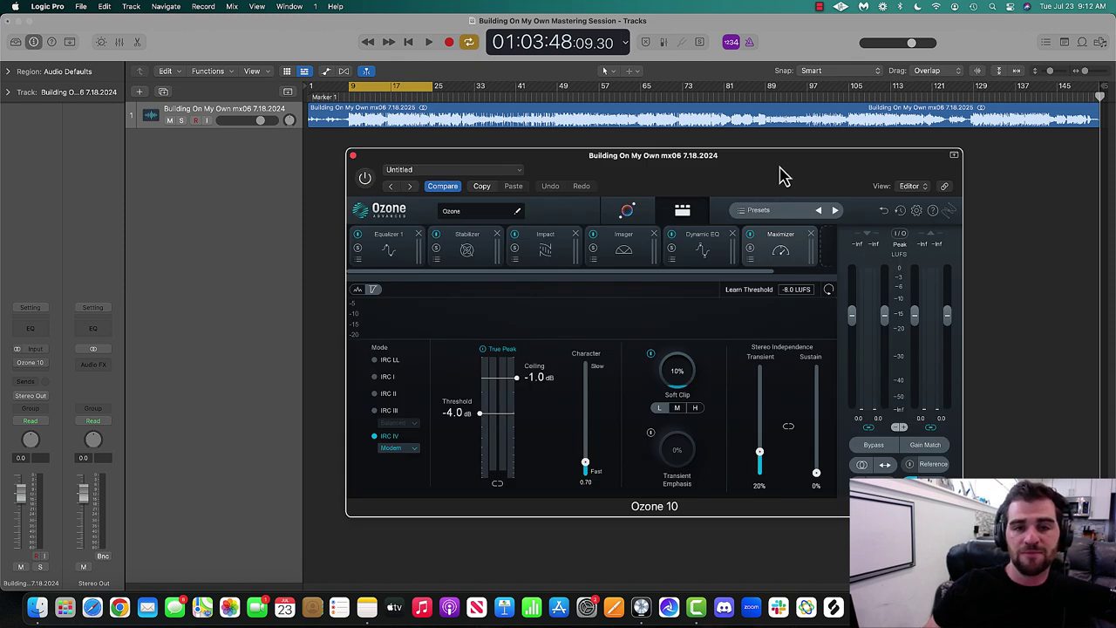
key(space)
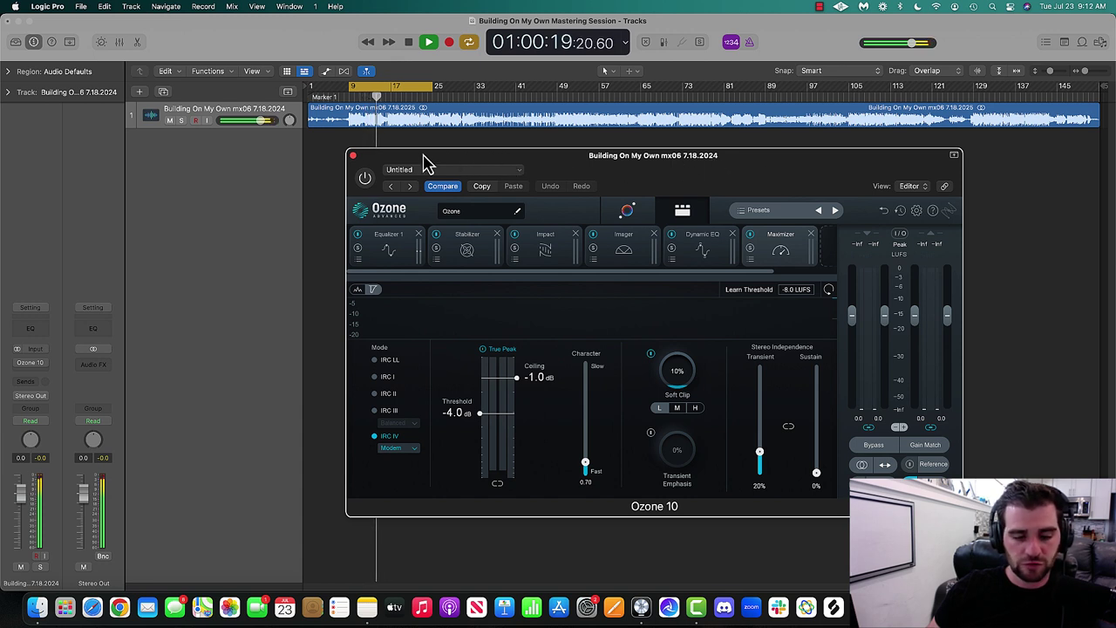
click(366, 179)
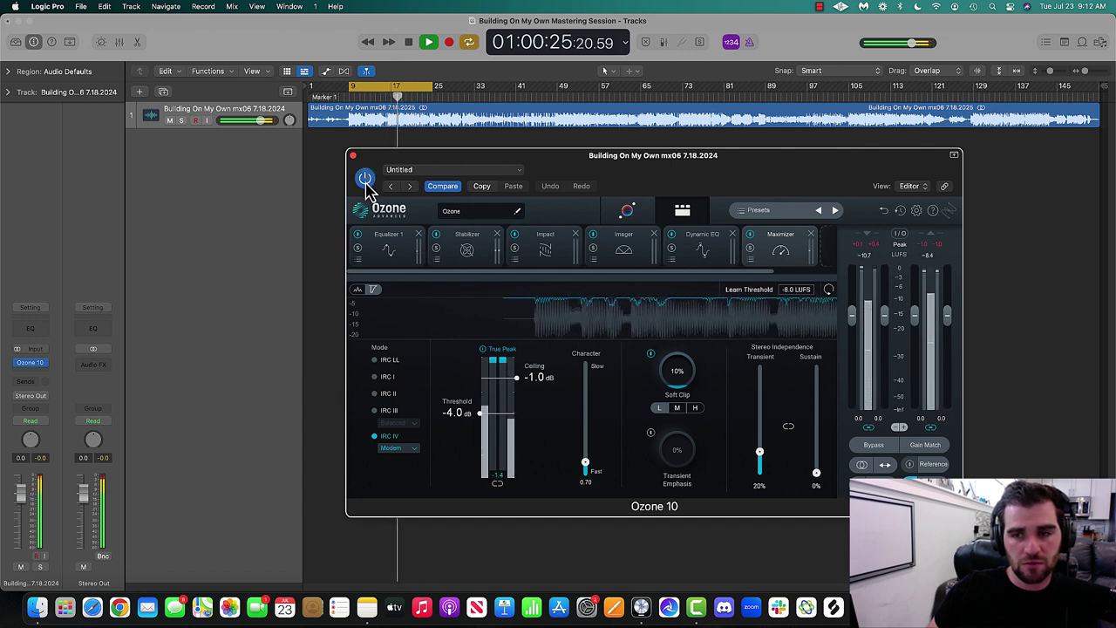
click(365, 180)
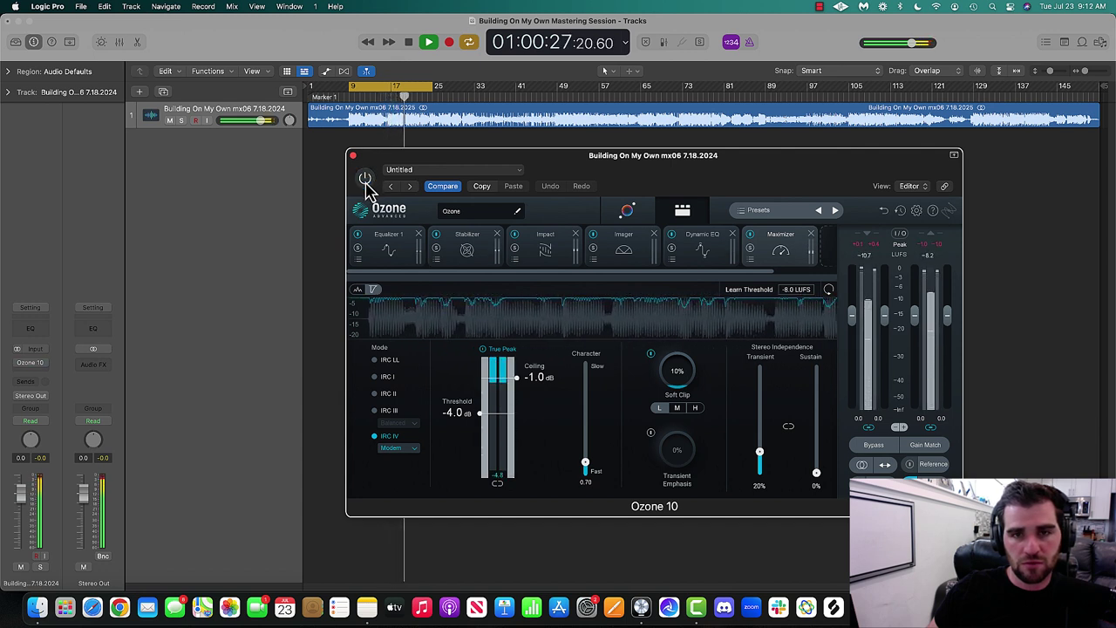
click(365, 180)
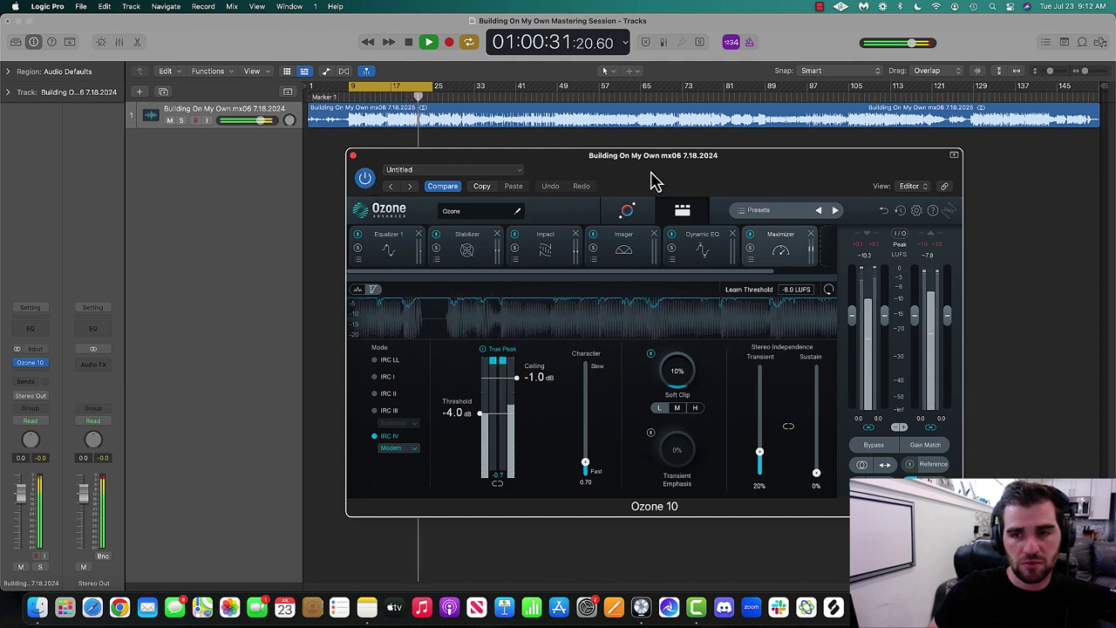
key(space)
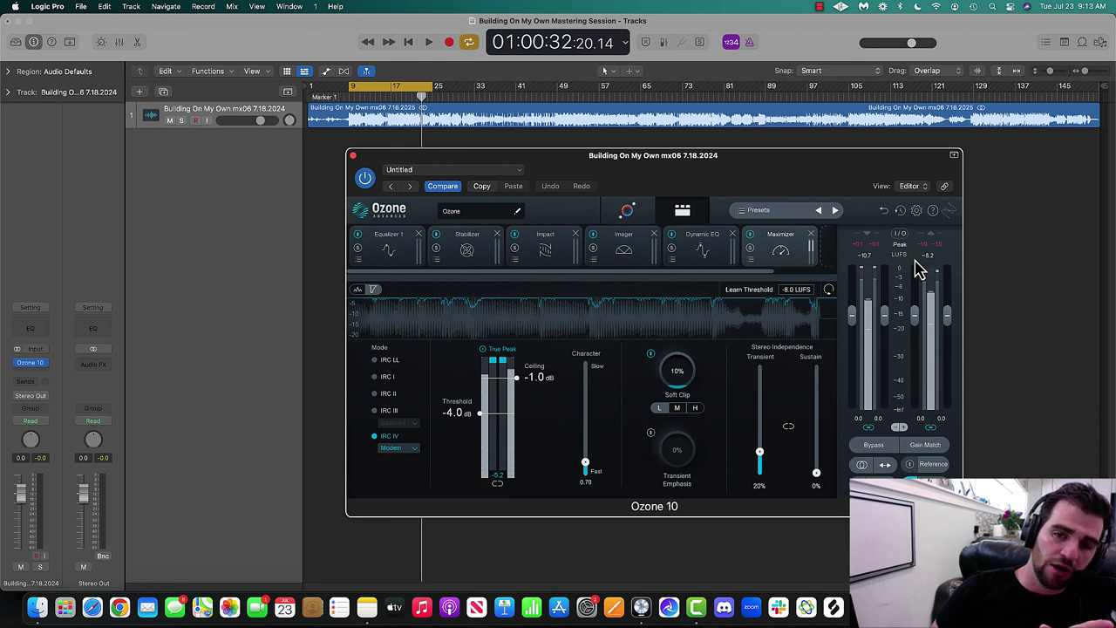
Play the section again to check the output loudness in Ozone 10, and reposition its plug-in window.
key(space)
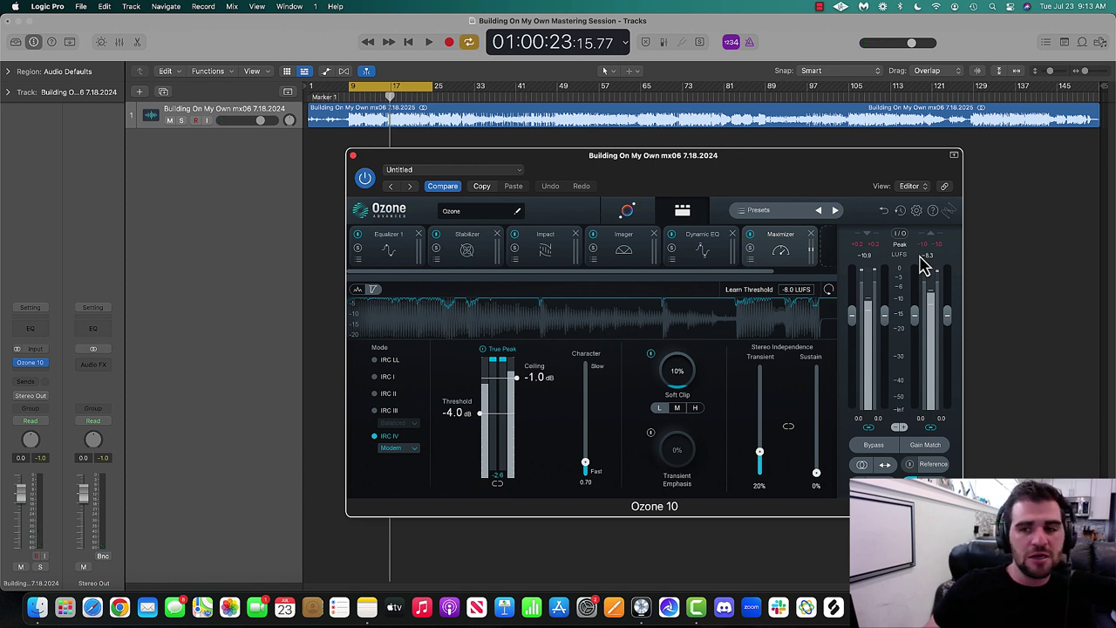
drag(658, 189, 641, 169)
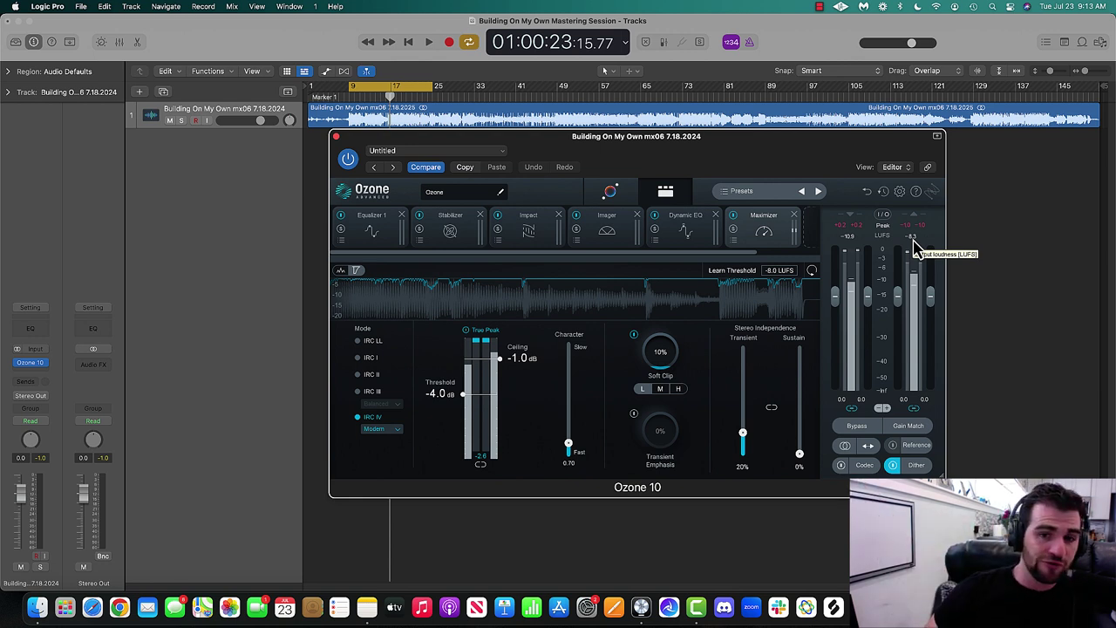
Switch to a new Chrome window, load the DistroKid music page and open the Building On My Own release.
right_click(122, 609)
click(126, 572)
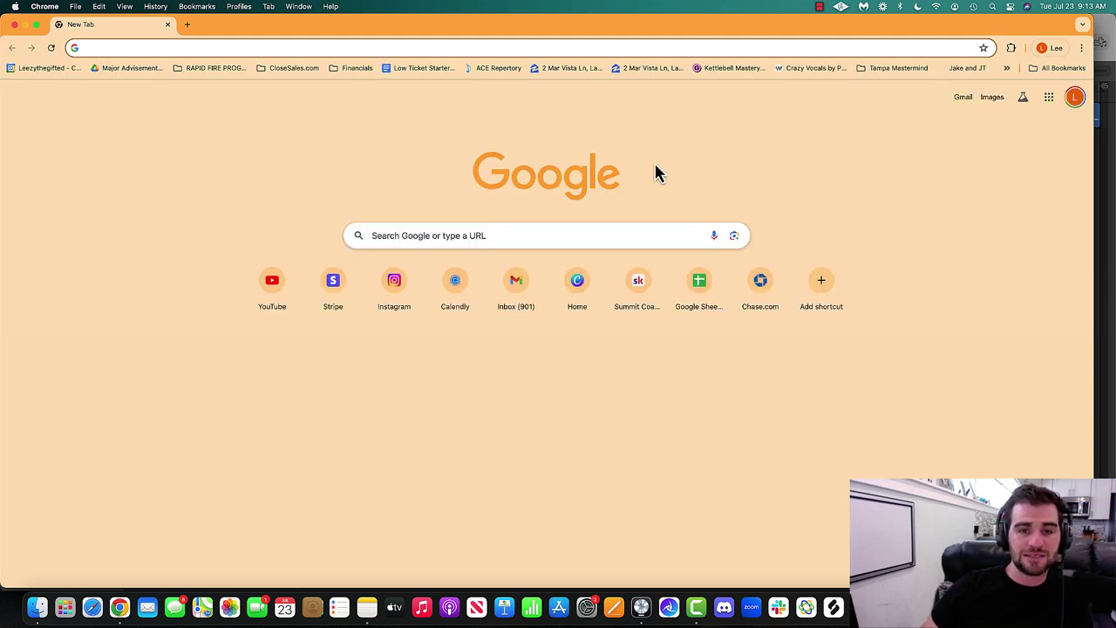
text(dist)
key(Return)
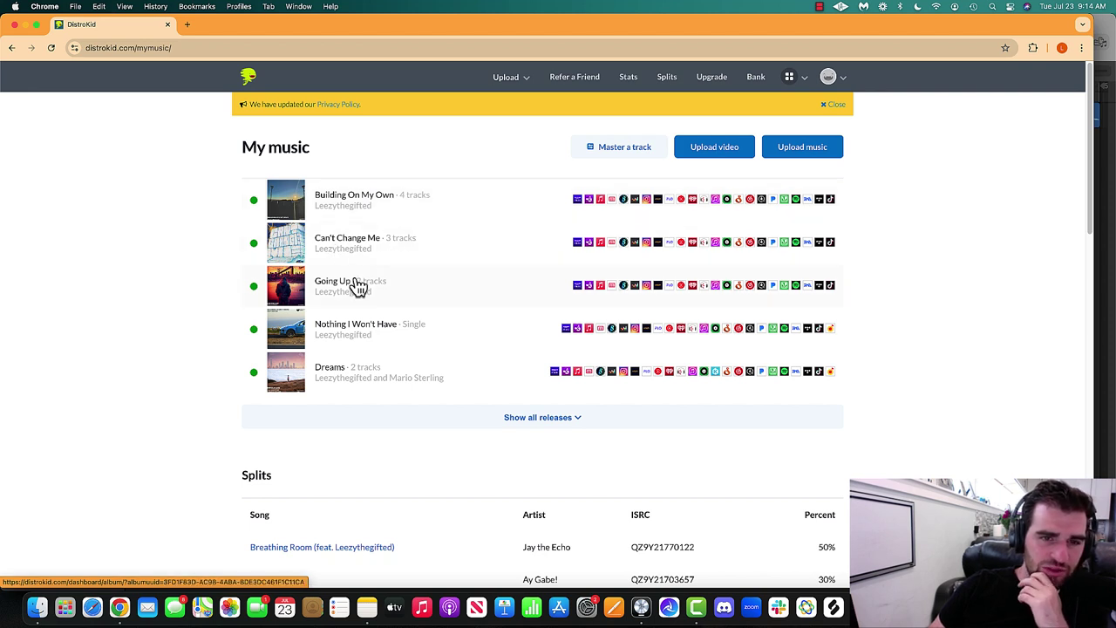
click(398, 203)
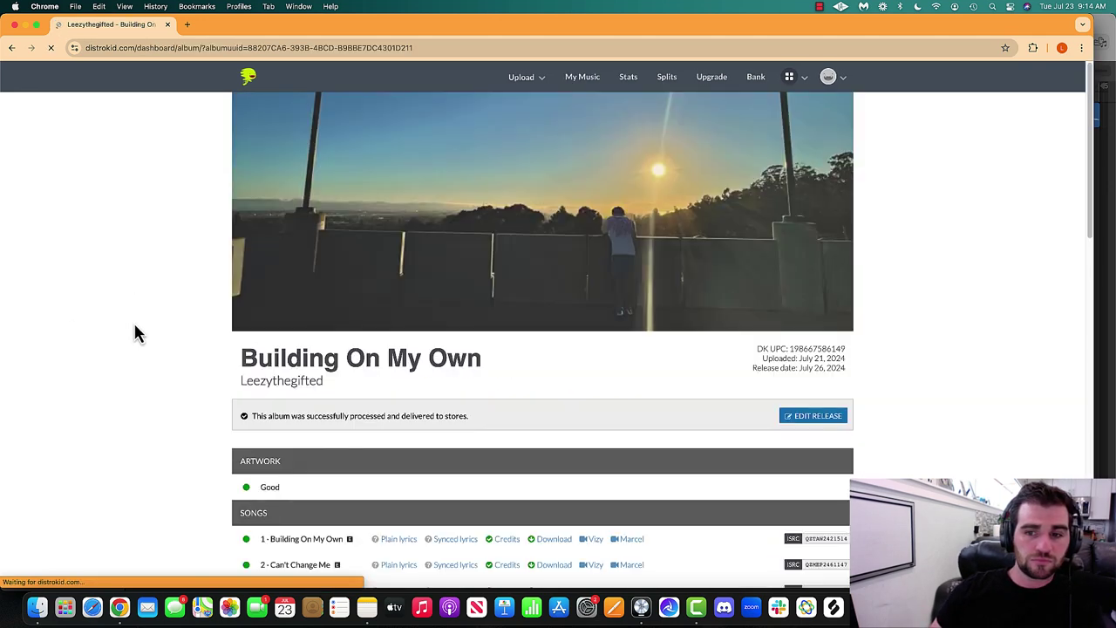
Examine the release page's cover artwork, dates, delivery status and song list.
scroll(480, 306, up, 5)
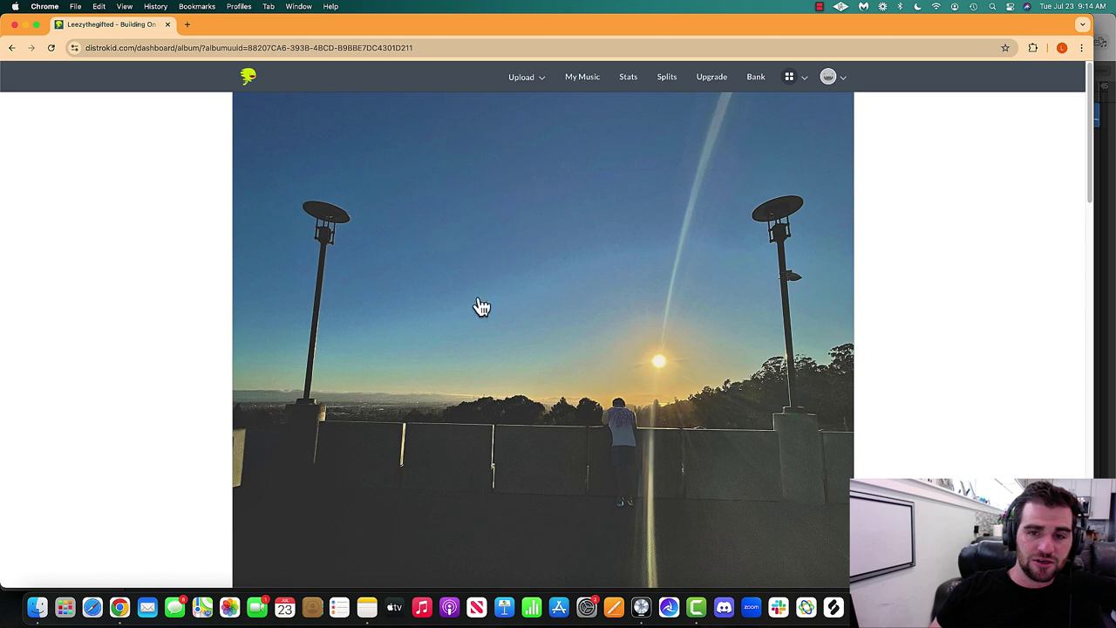
scroll(913, 315, down, 10)
scroll(623, 317, up, 8)
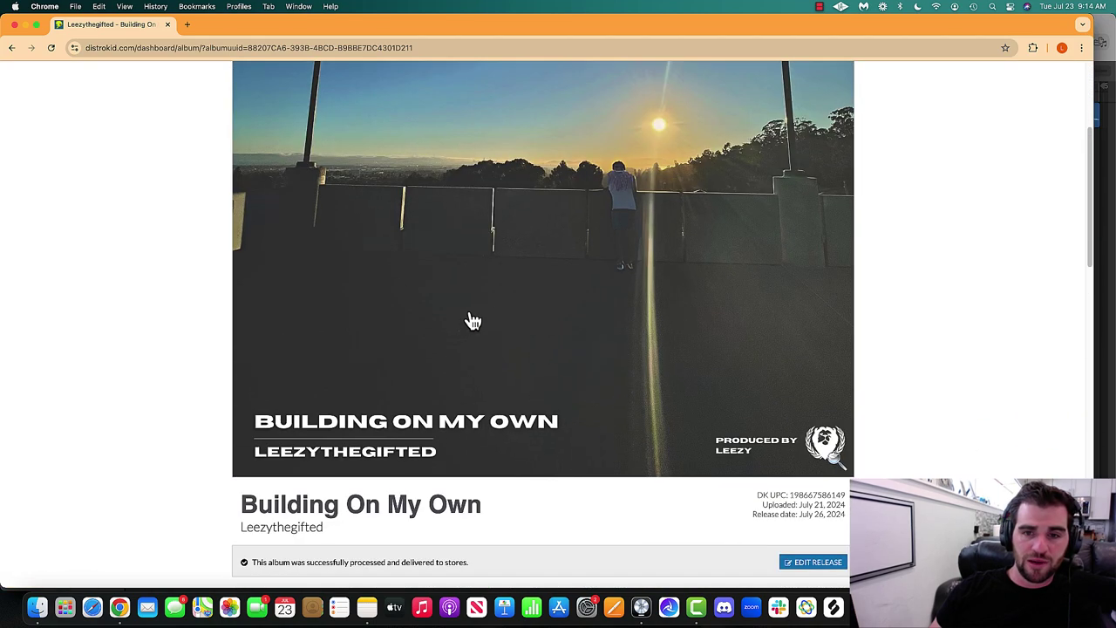
scroll(940, 248, down, 4)
scroll(697, 250, up, 5)
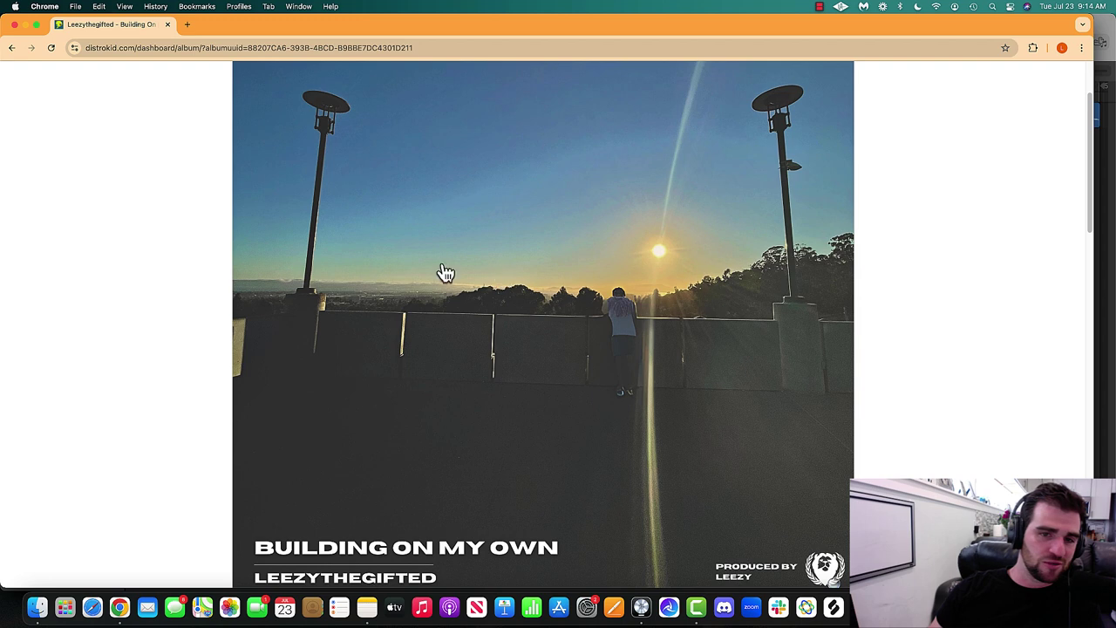
scroll(941, 218, down, 5)
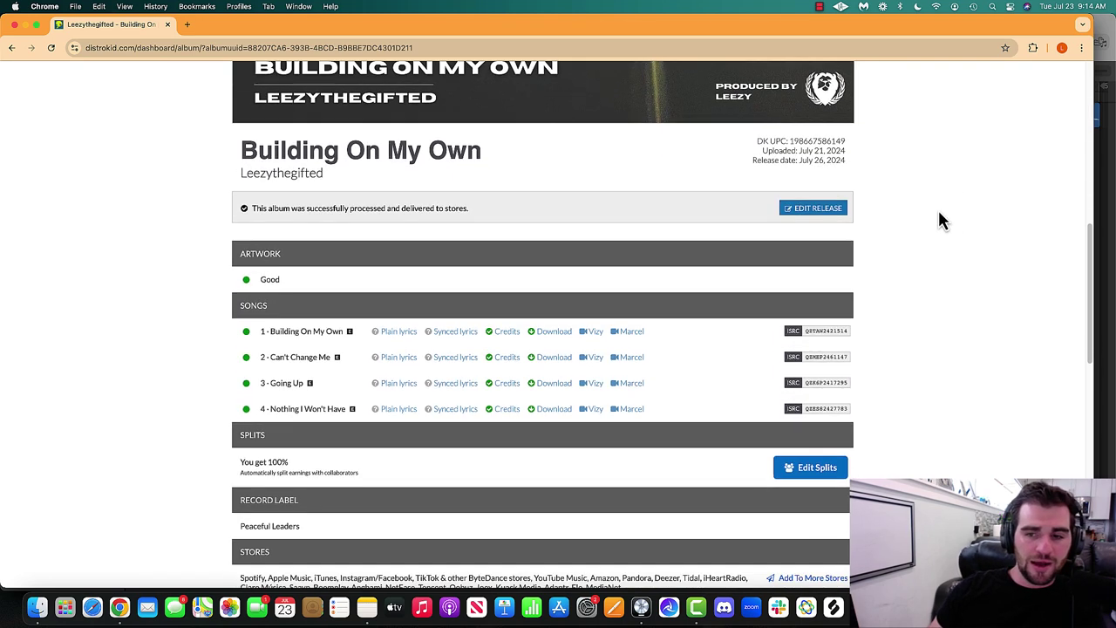